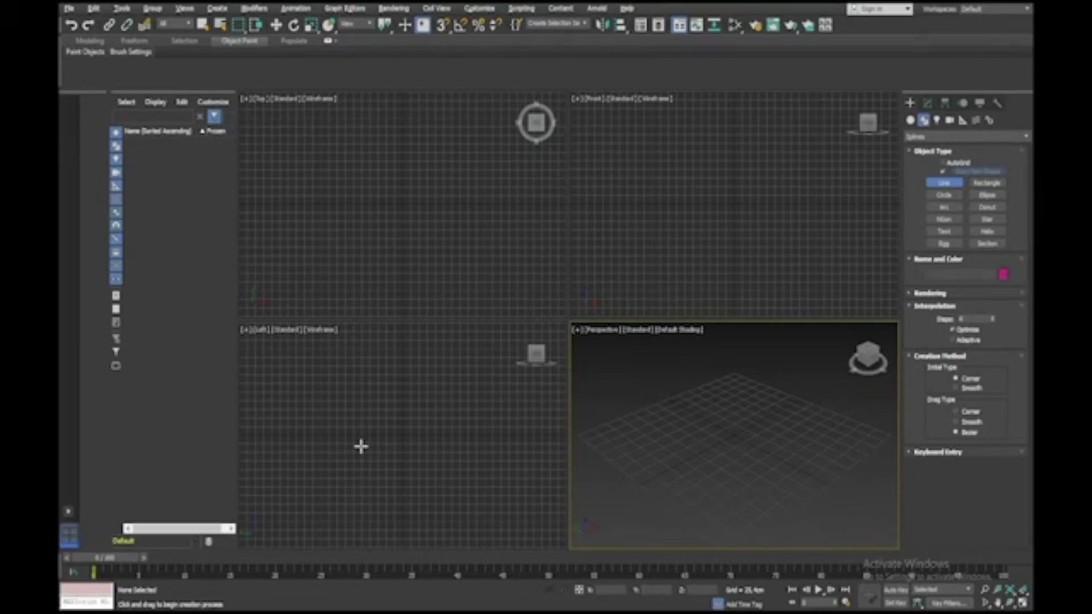
Create a freehand standard-primitive box near the centre of the Top viewport
right_click(361, 447)
key("alt+w")
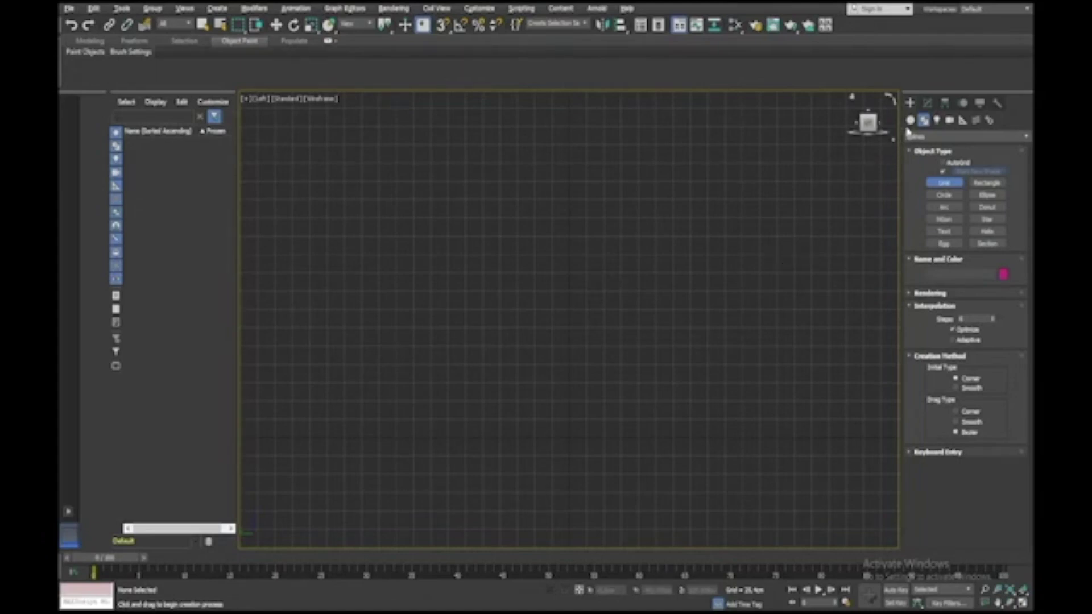
left_click(910, 121)
left_click(941, 175)
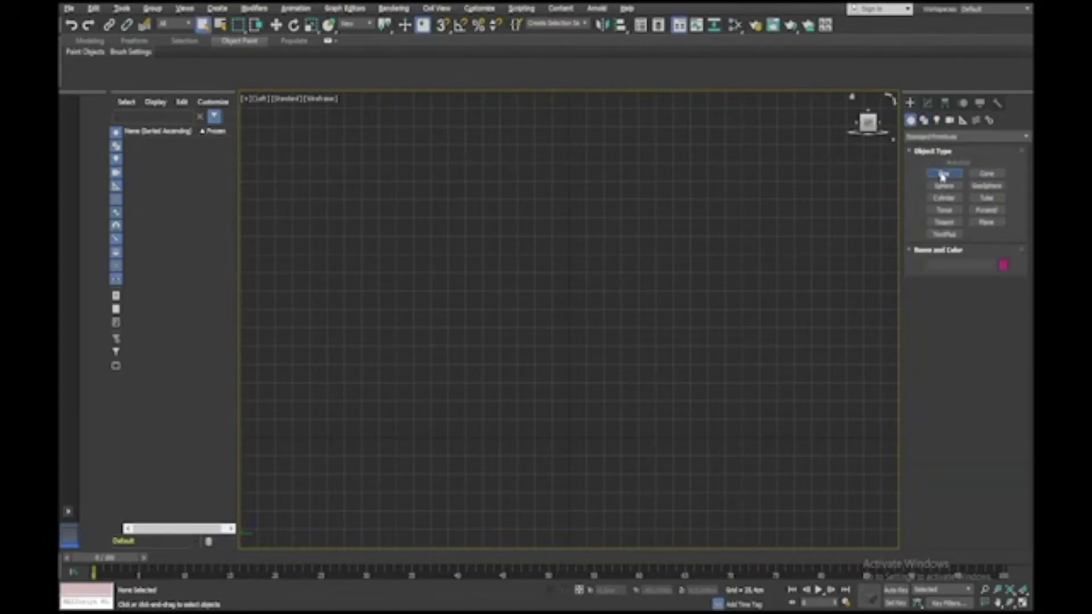
key("alt+w")
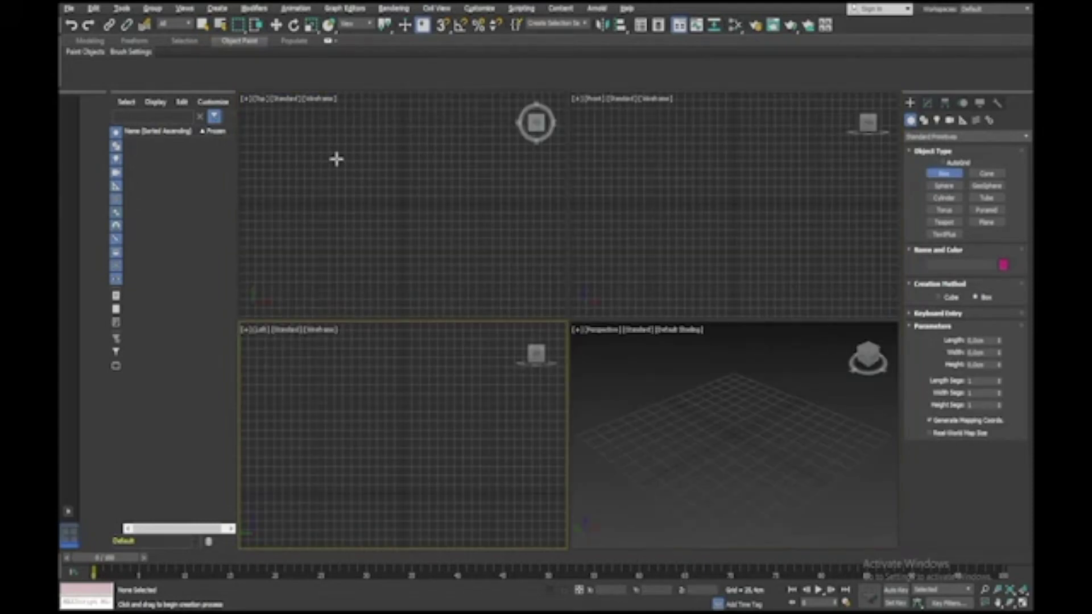
left_click_drag(336, 158, 467, 249)
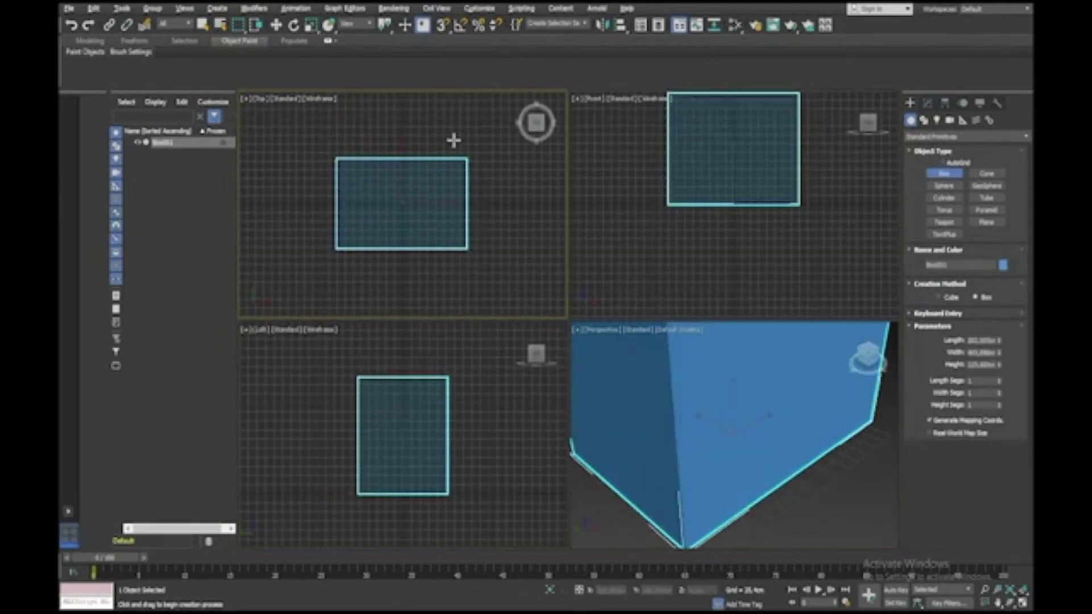
left_click(453, 142)
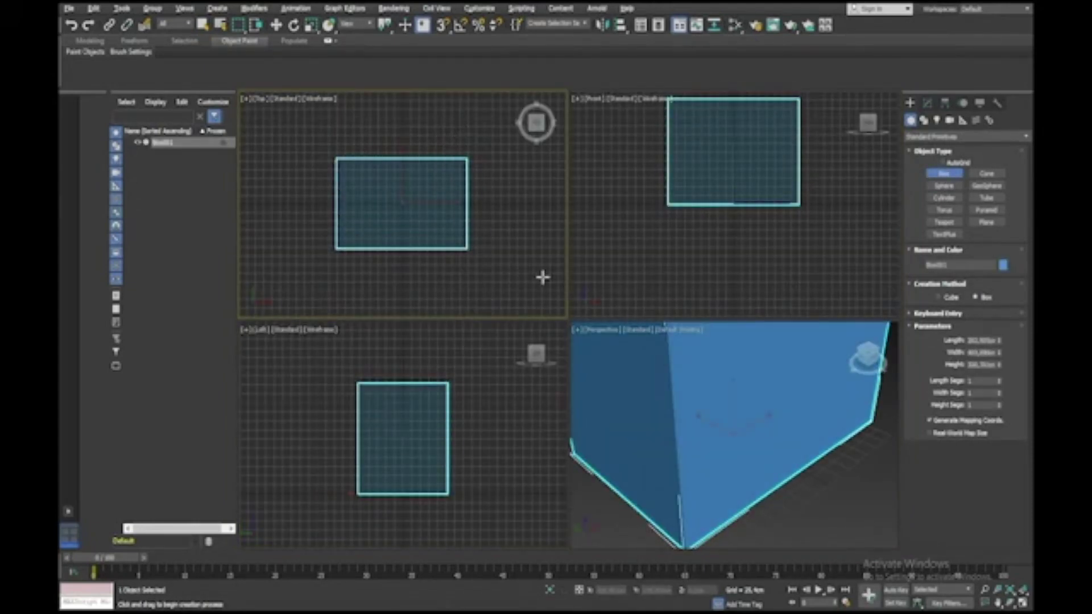
Set the box's length to 70 cm, width to 60 cm and height to 90 cm
left_click(999, 342)
left_click_drag(999, 341, 999, 345)
left_click(979, 342)
double_click(979, 342)
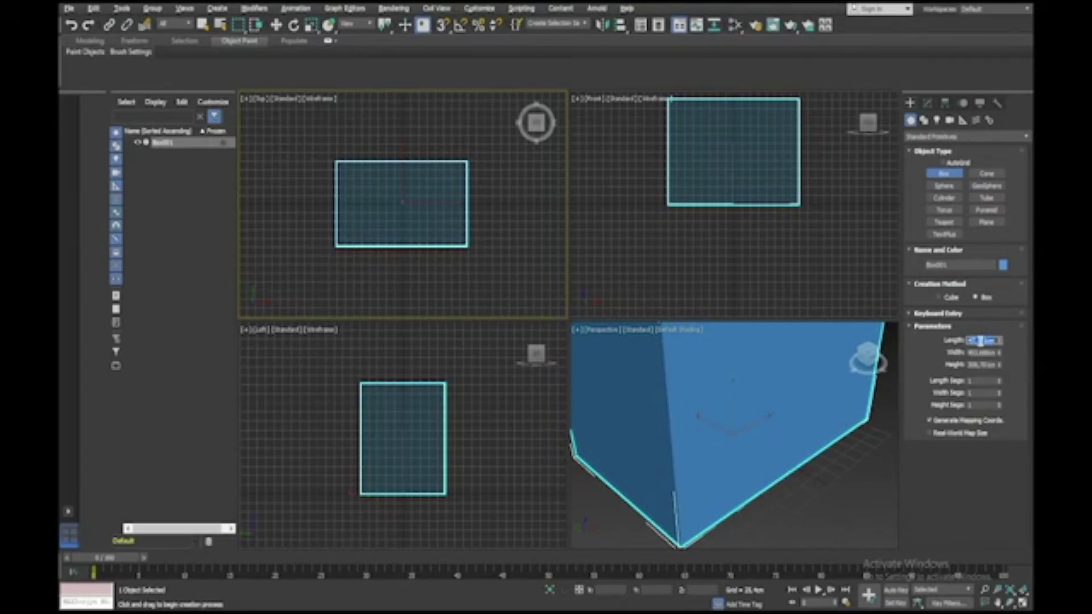
type("1")
key("Tab")
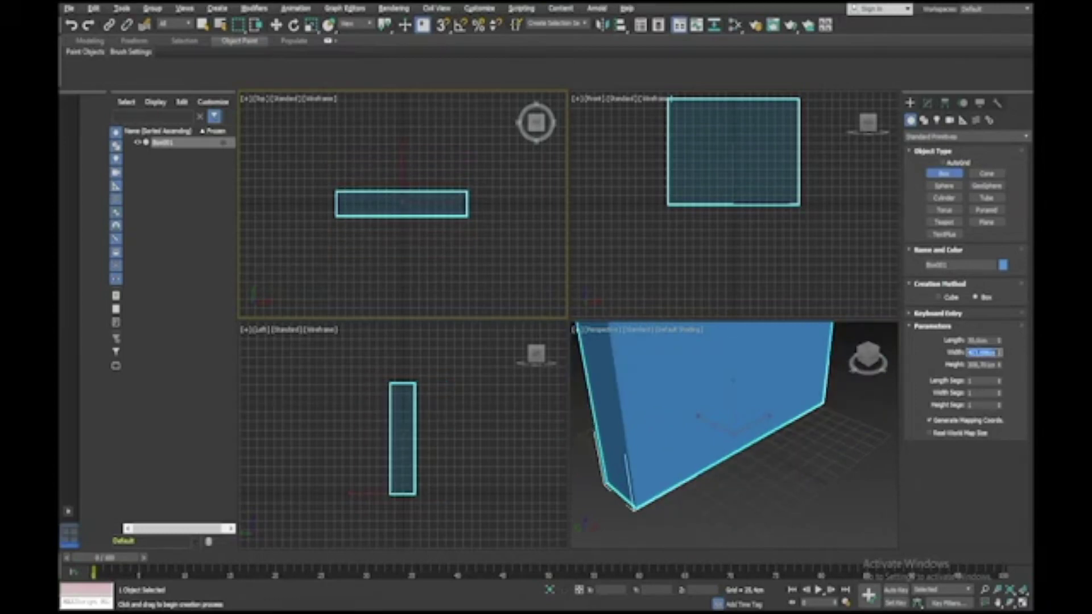
type("40")
key("Tab")
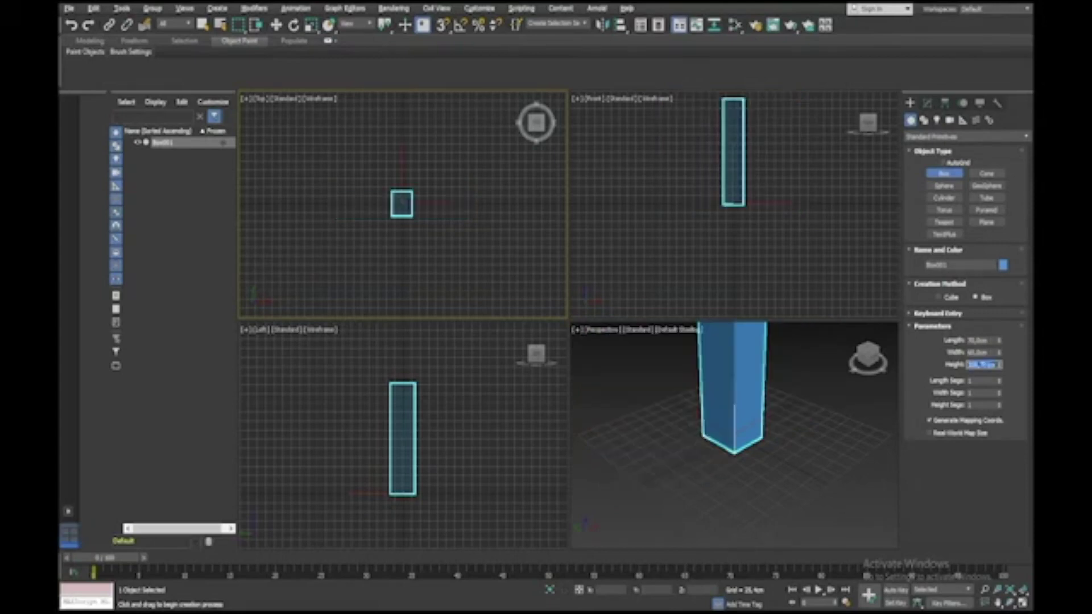
type("2")
key("Tab")
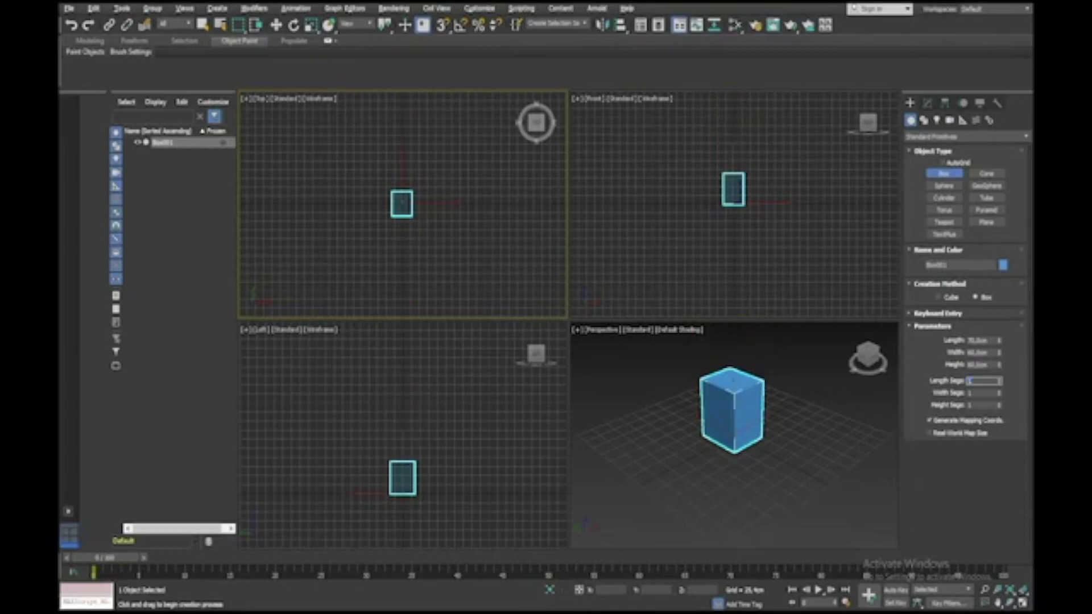
Increase the box's length to about 83 cm and its width to about 65 cm
middle_click(777, 422)
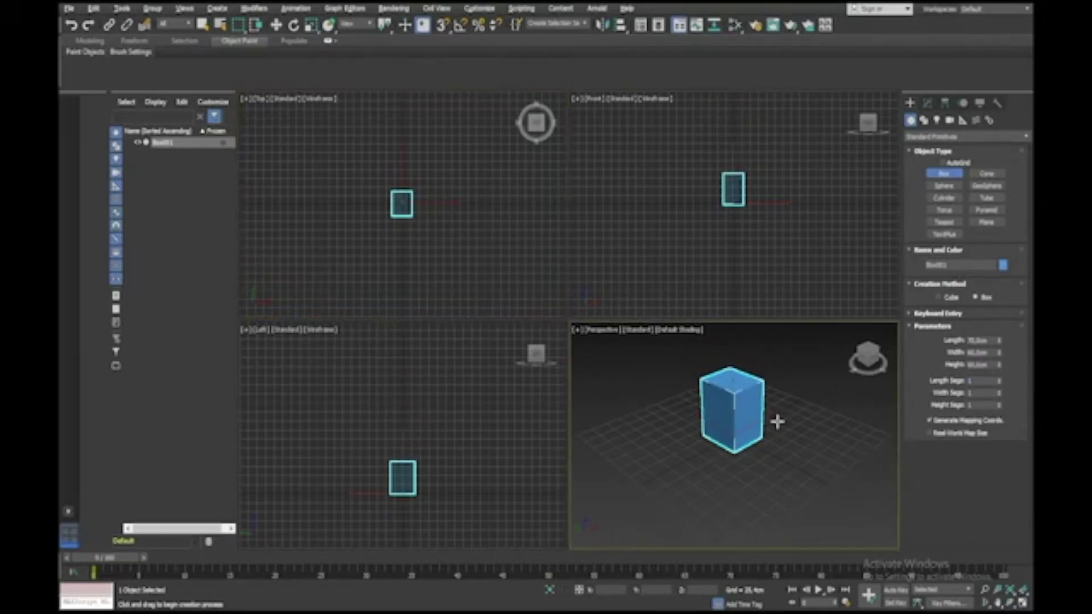
key("z")
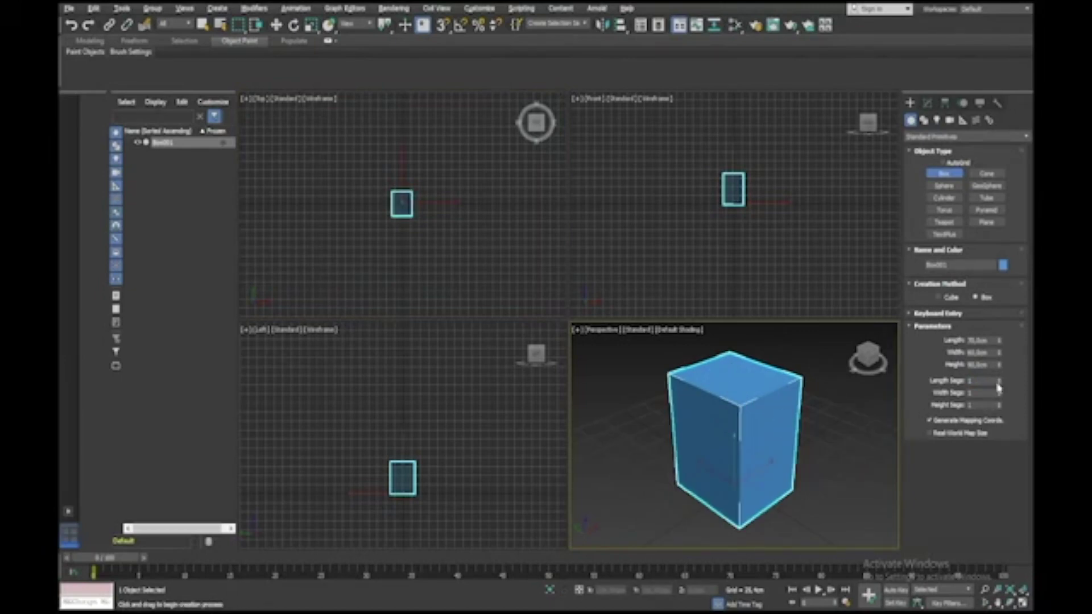
middle_click_drag(998, 387, 999, 388, "alt")
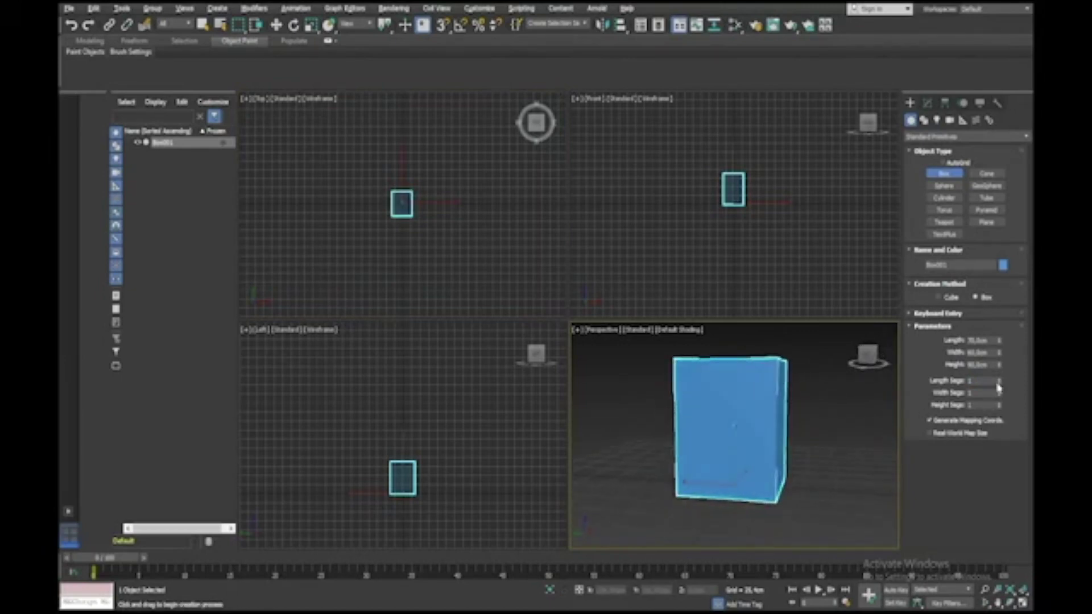
left_click_drag(999, 343, 998, 330)
middle_click_drag(999, 334, 1000, 335, "alt")
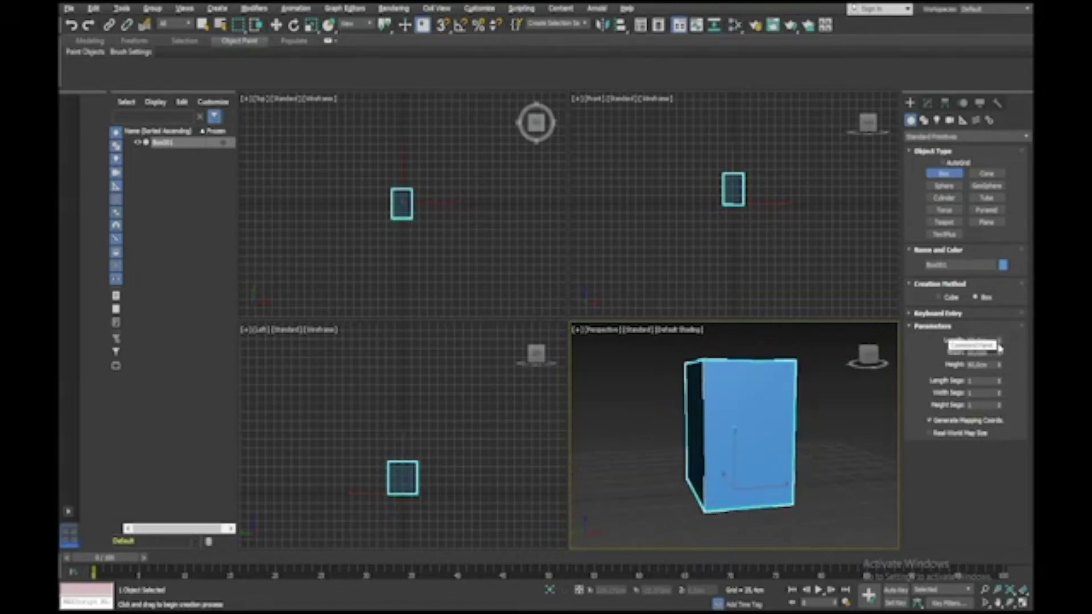
left_click_drag(999, 351, 998, 347)
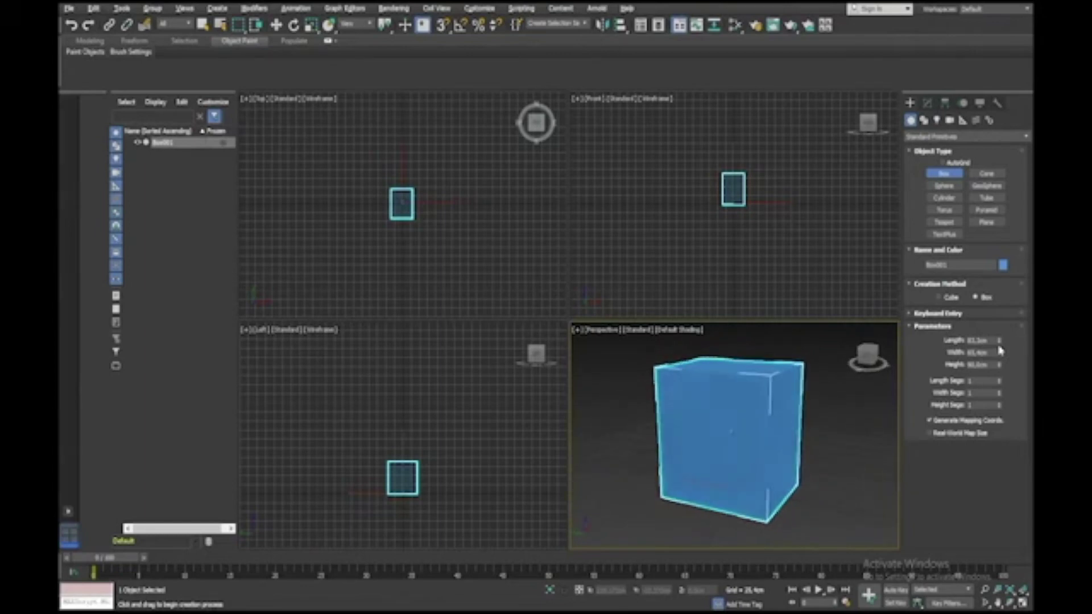
middle_click_drag(584, 363, 605, 366, "alt")
right_click(605, 375)
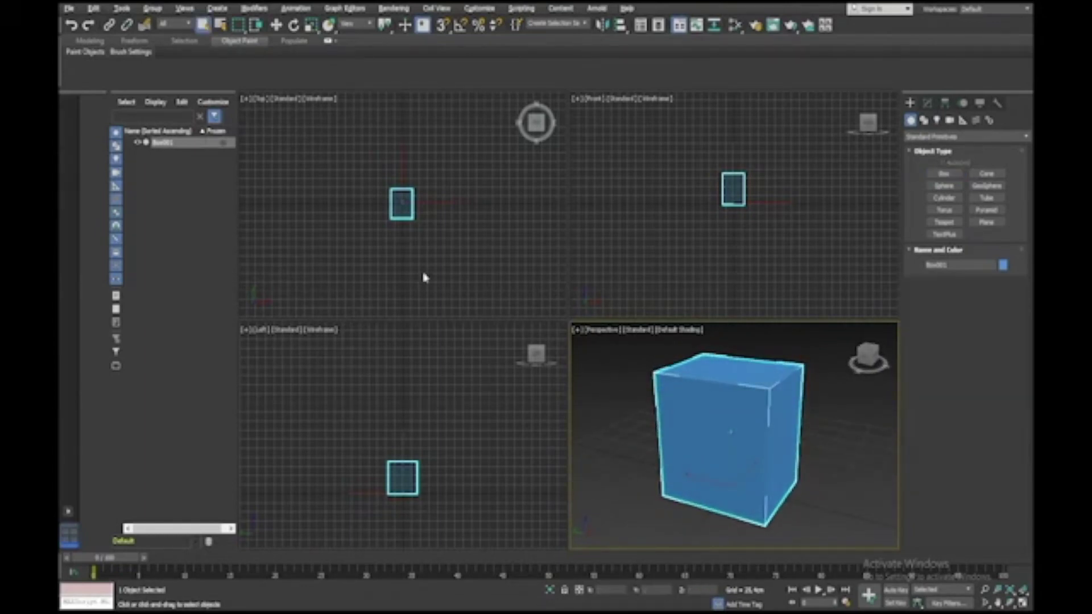
Move the box to the world origin by zeroing its absolute X and Y position
right_click(276, 25)
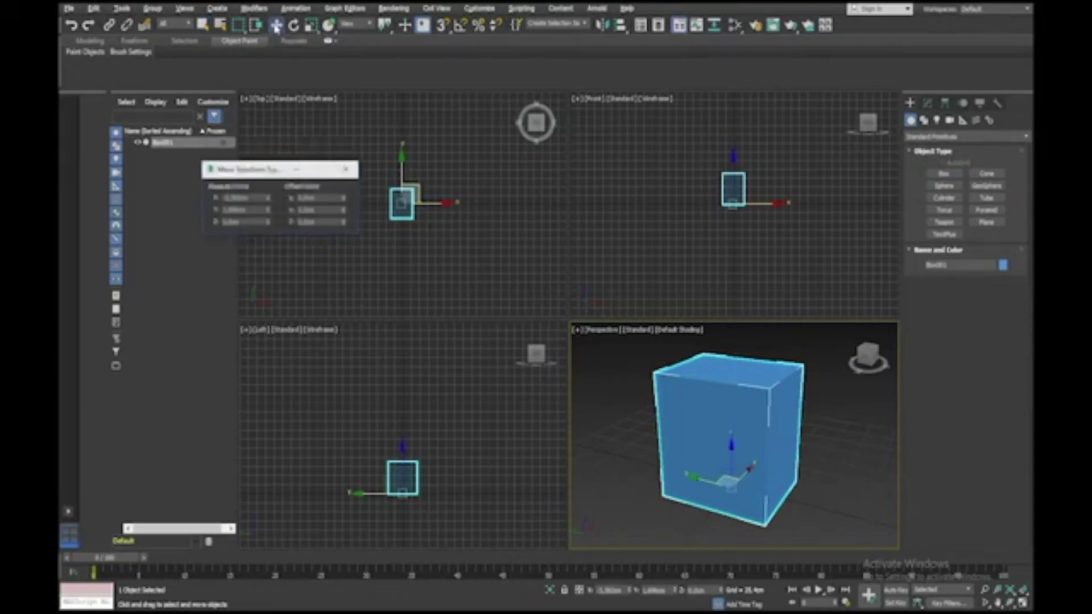
right_click(269, 199)
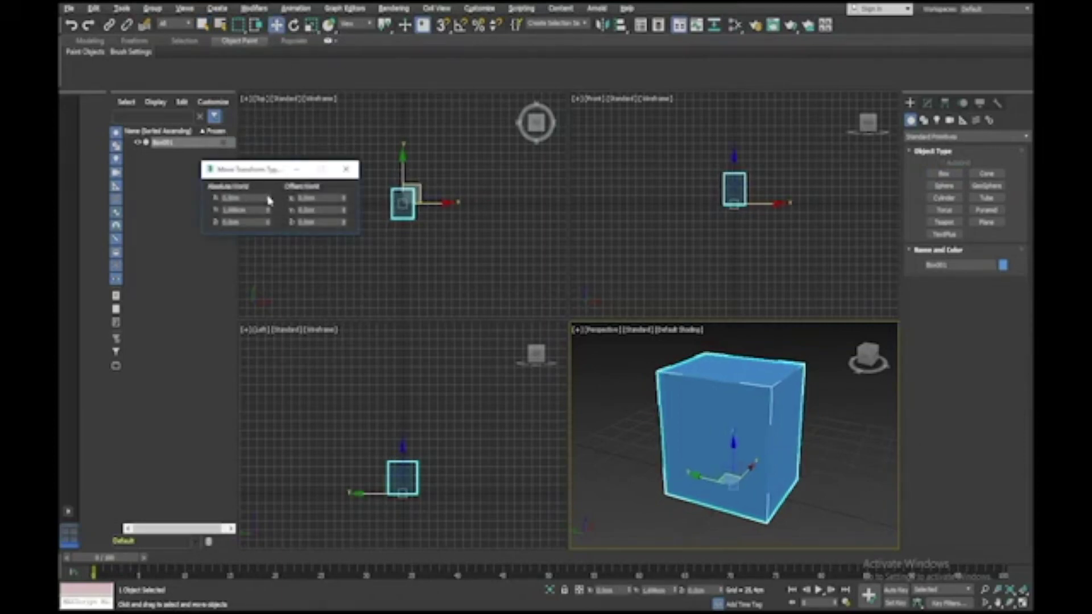
right_click(269, 214)
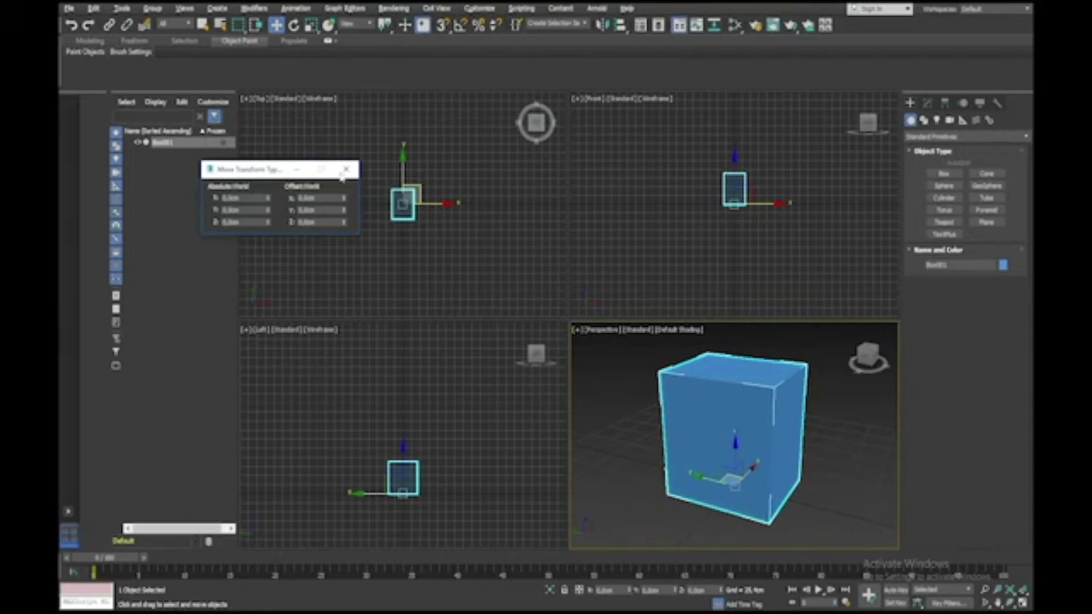
left_click(346, 170)
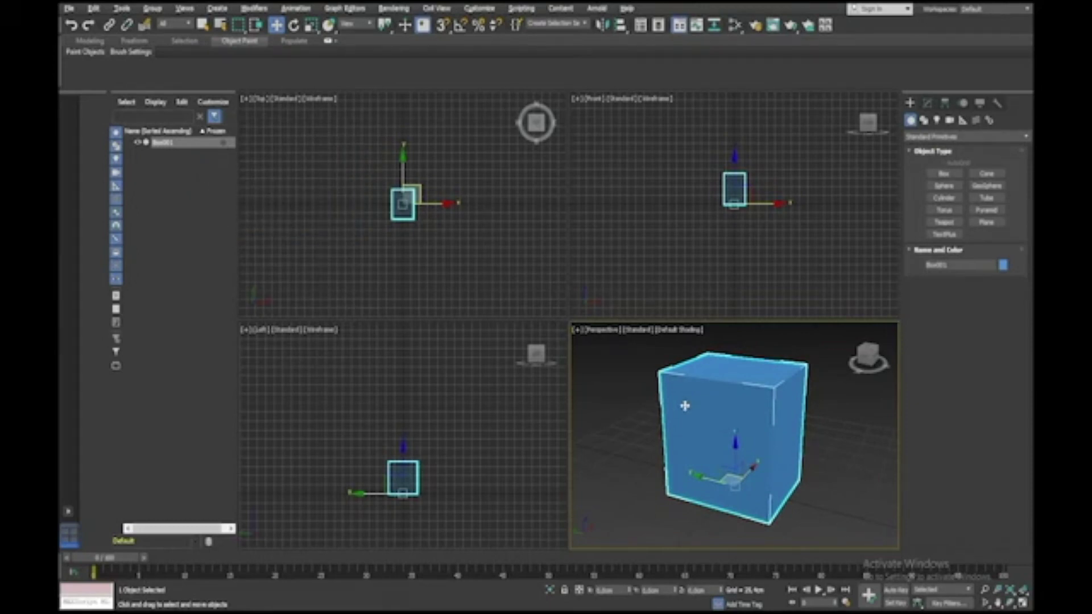
Freeze the box through its object properties
right_click(685, 408)
left_click(702, 488)
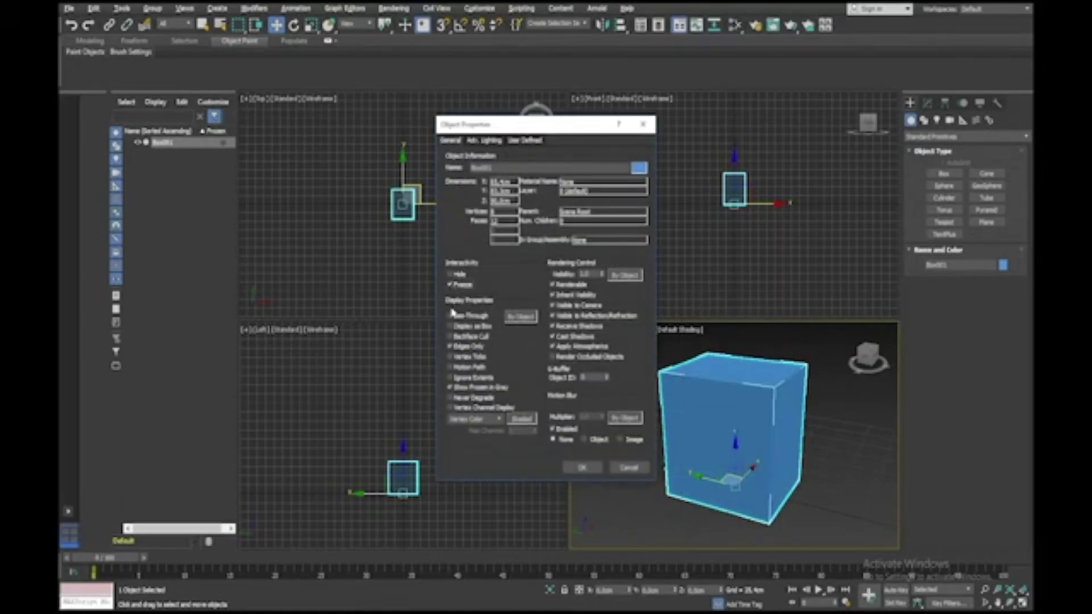
left_click(578, 468)
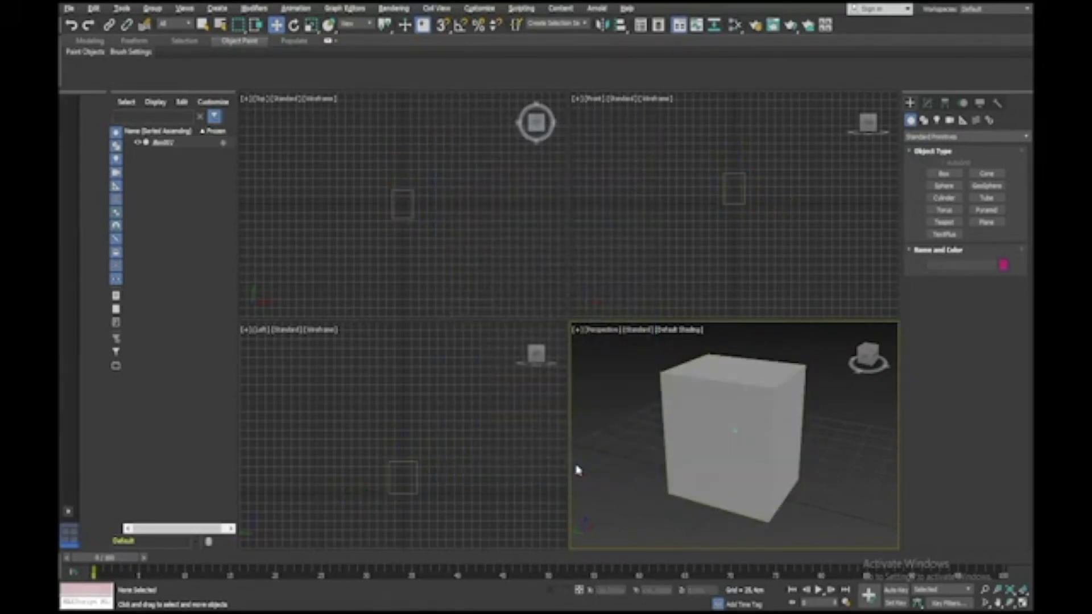
In the maximized Left viewport, draw a Bezier line curving from the box outline's upper-left corner to its lower-right corner, about 83 by 89 cm
left_click(472, 406)
key("alt+w")
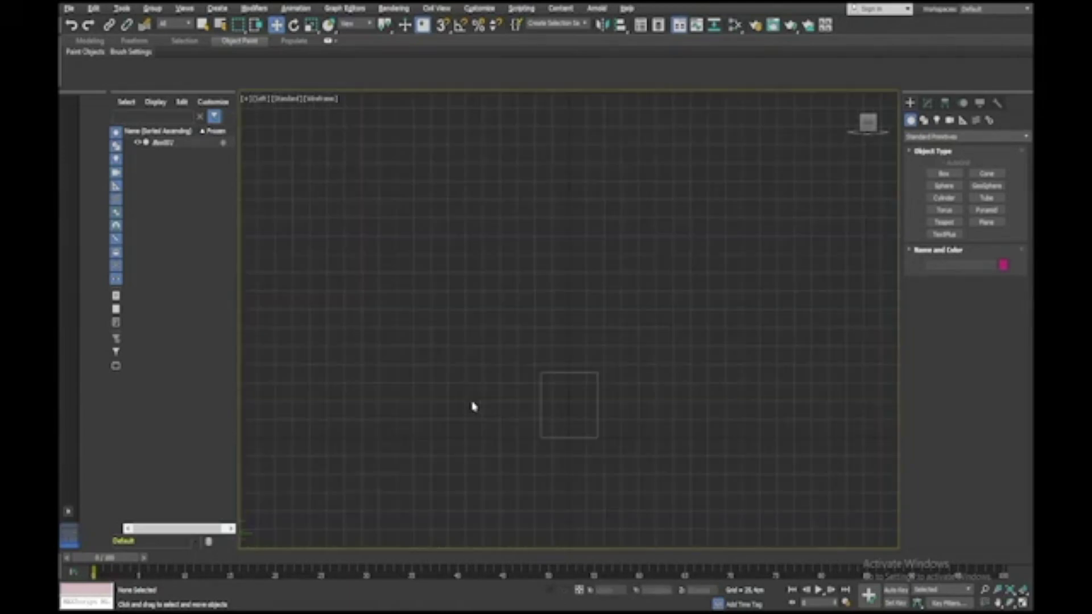
key("z")
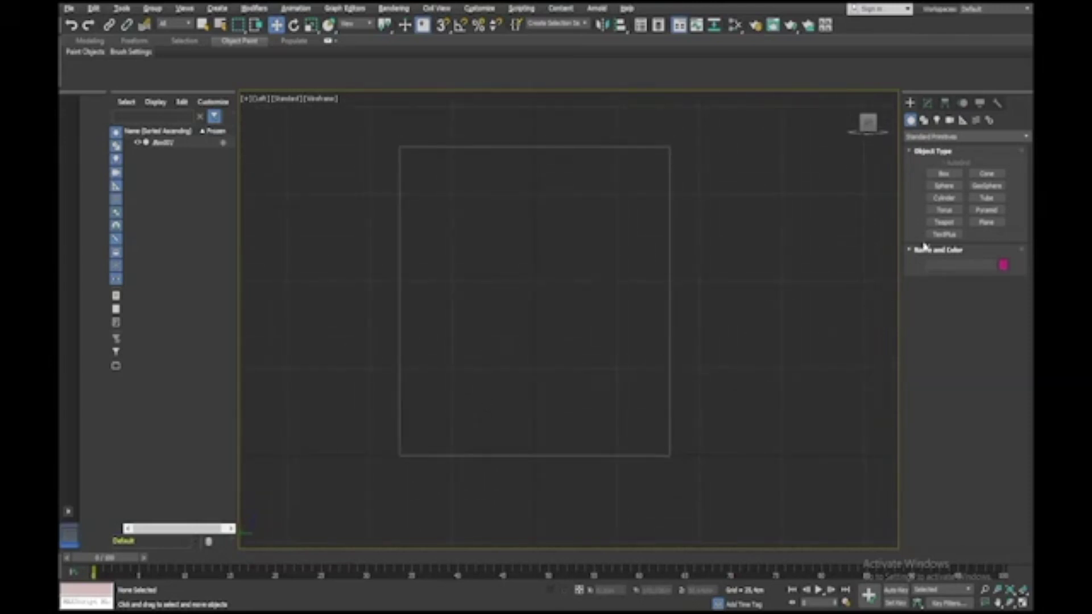
left_click(945, 174)
left_click(923, 120)
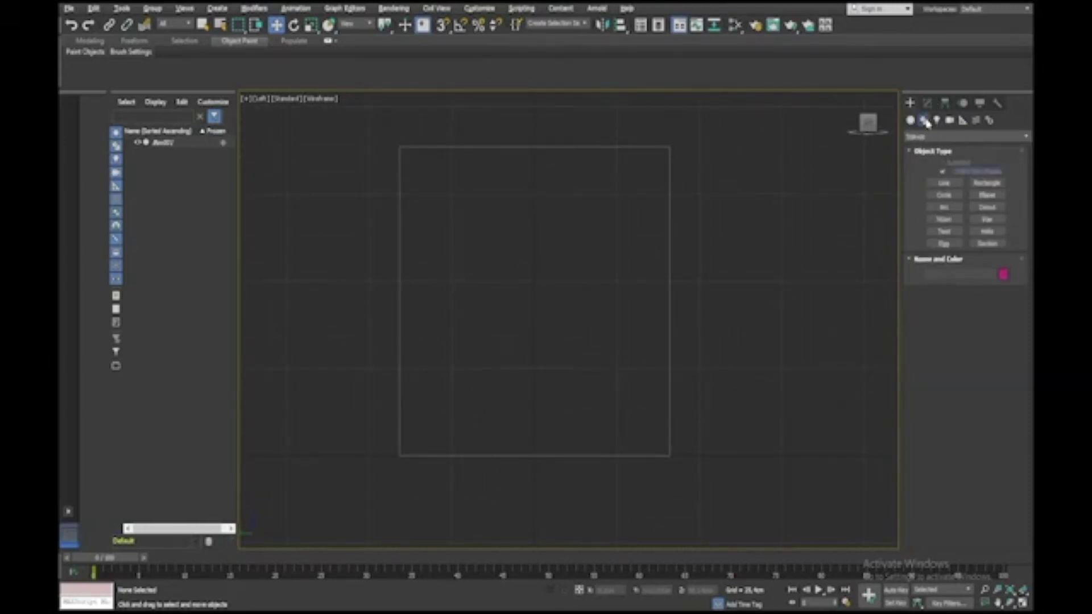
left_click(941, 183)
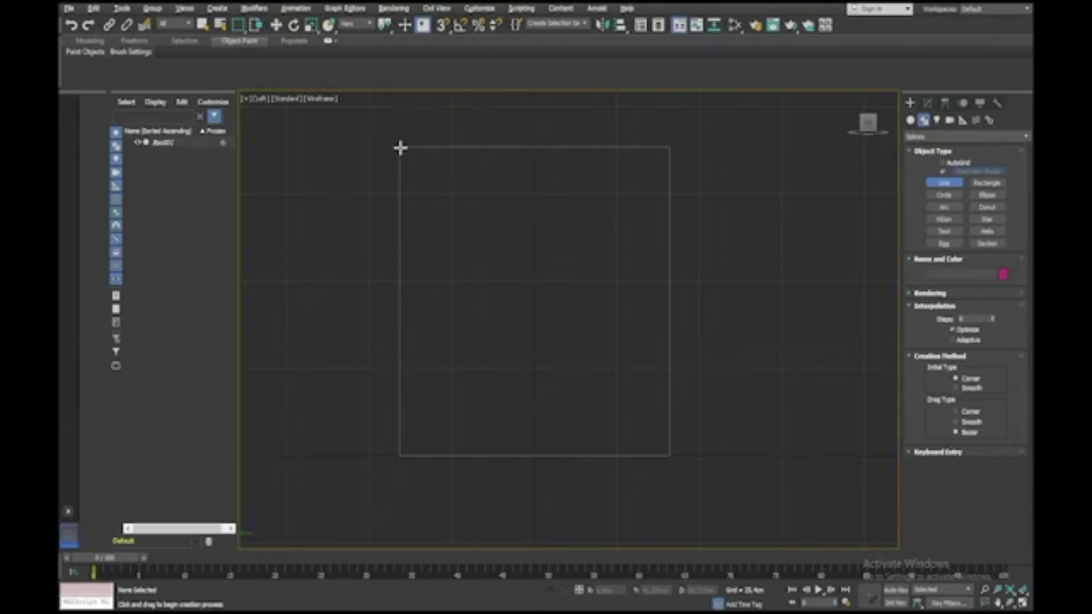
left_click_drag(400, 148, 400, 317)
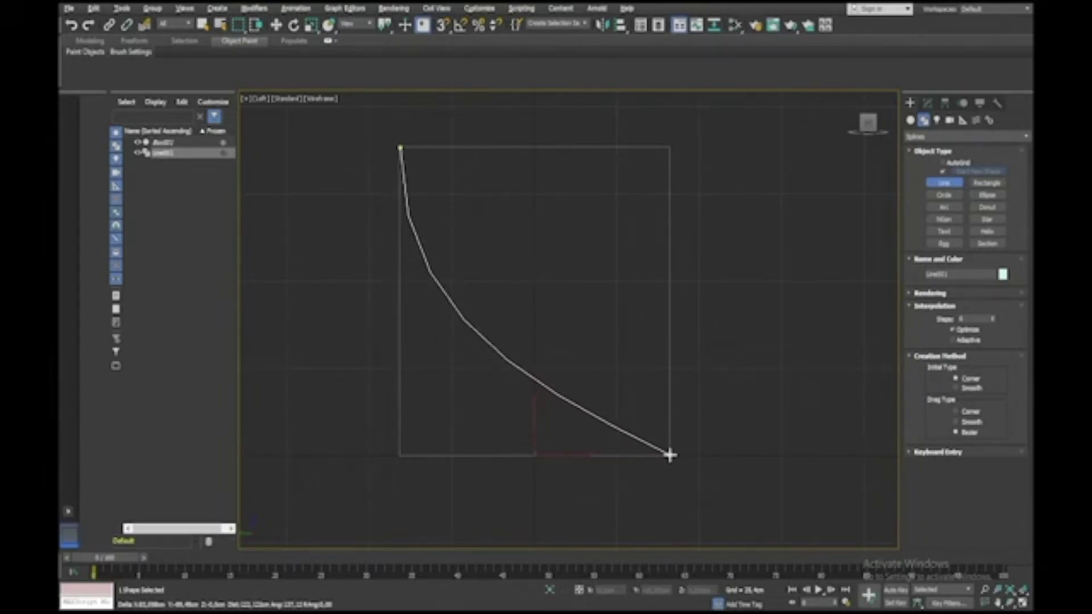
left_click_drag(670, 455, 823, 454)
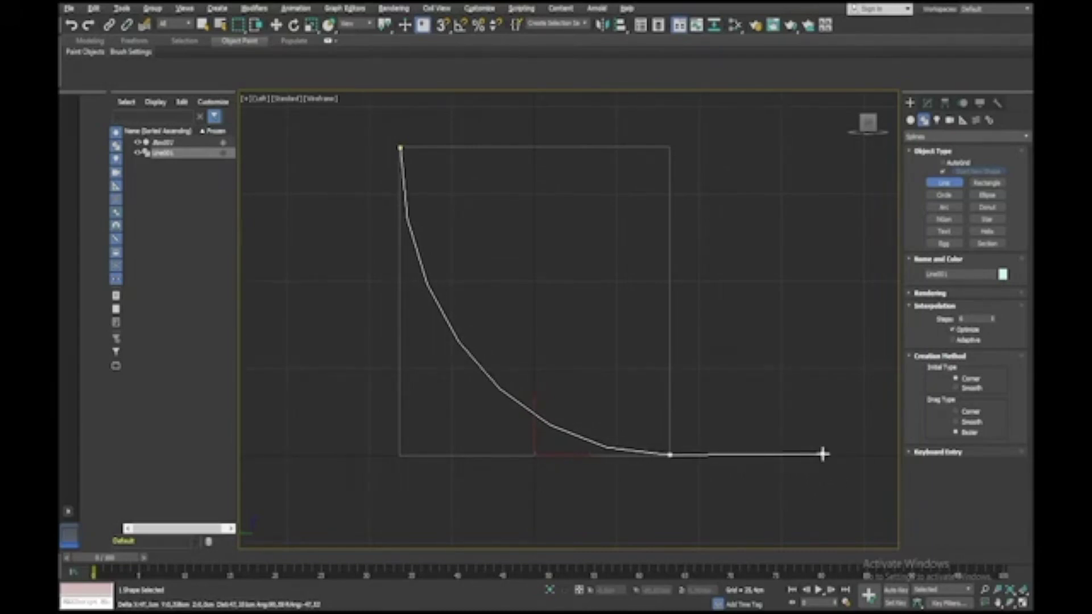
right_click(823, 453)
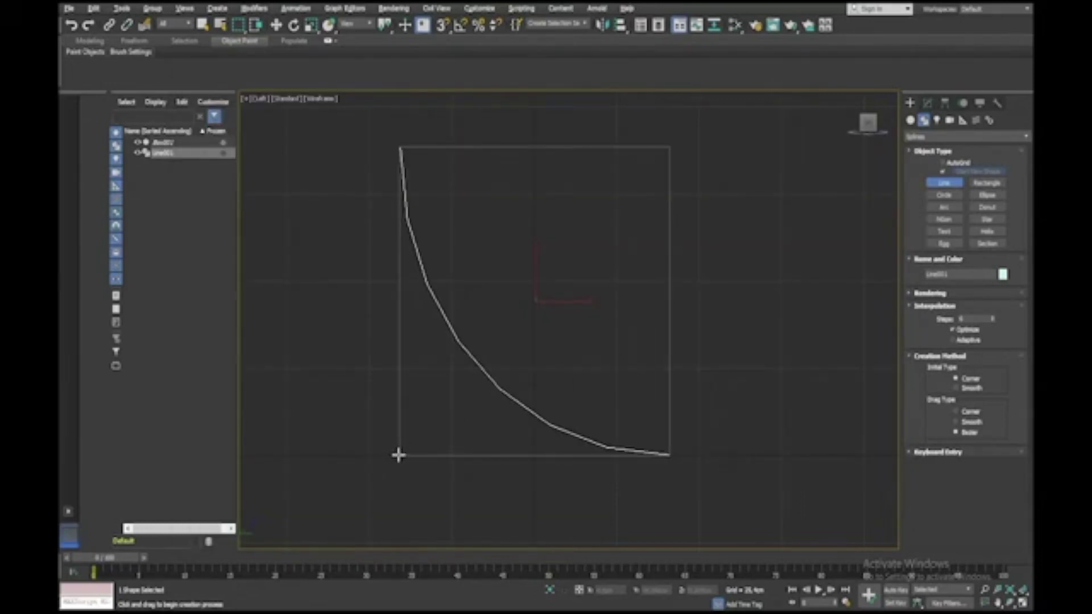
Draw a second Bezier line from the box outline's lower-left corner to its right edge, ending about 38 cm above the base
left_click_drag(398, 455, 438, 452)
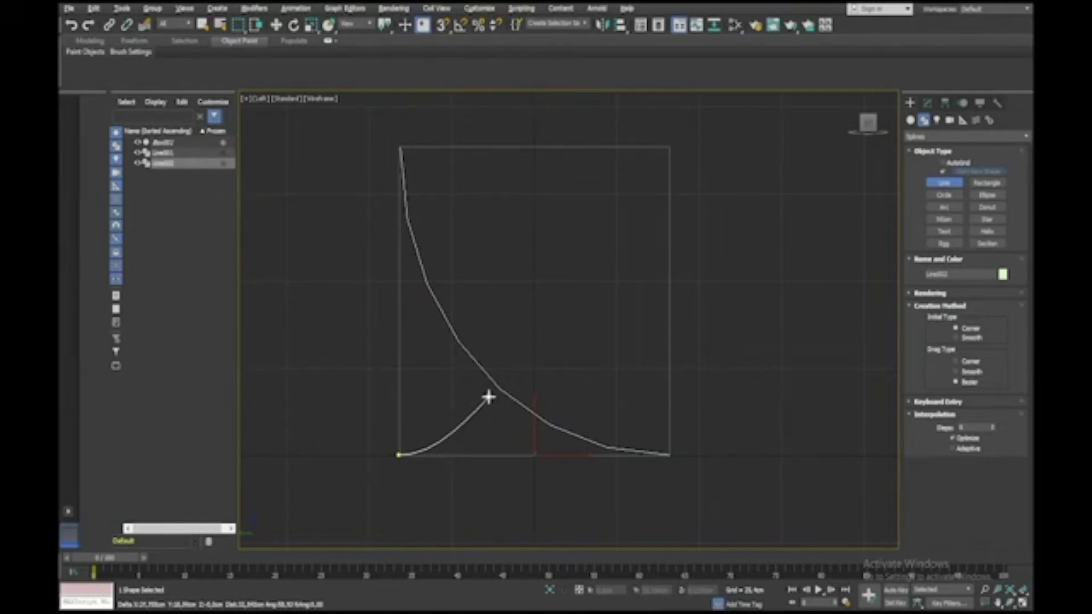
left_click_drag(497, 379, 510, 368)
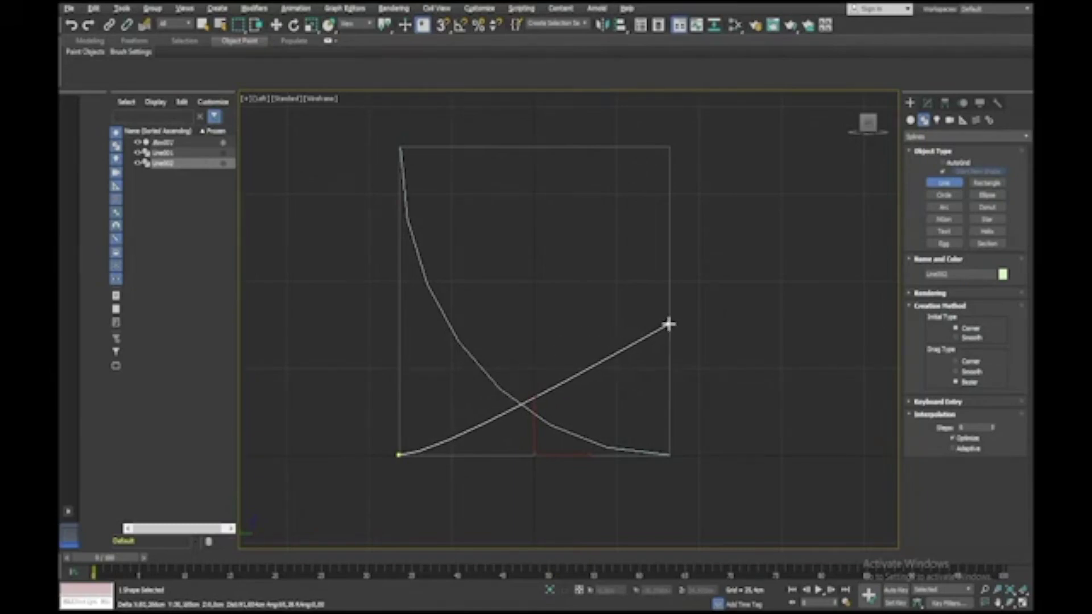
left_click_drag(668, 324, 824, 326)
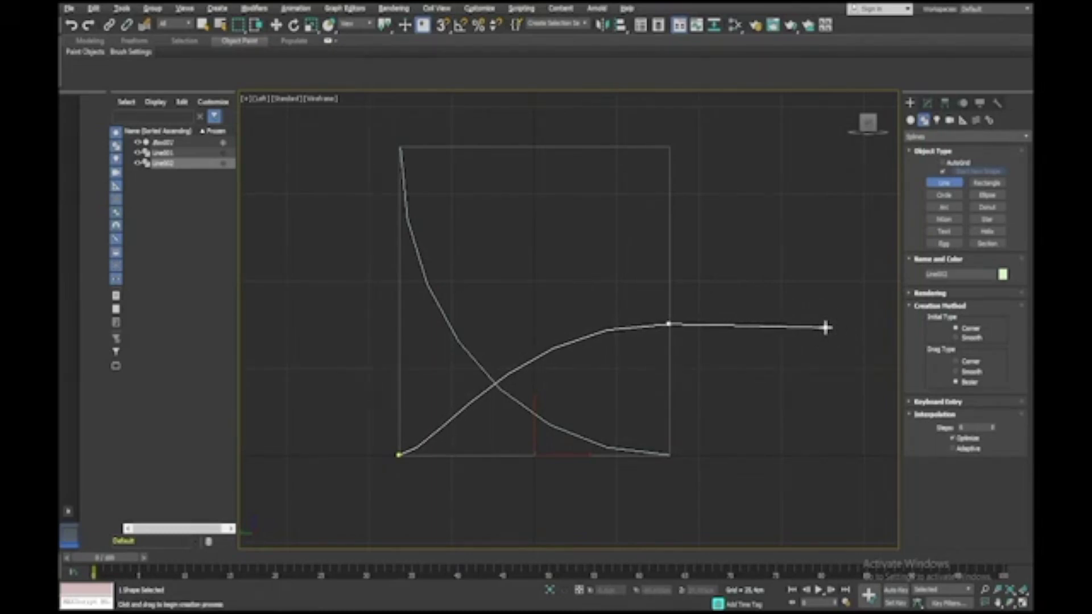
right_click(825, 328)
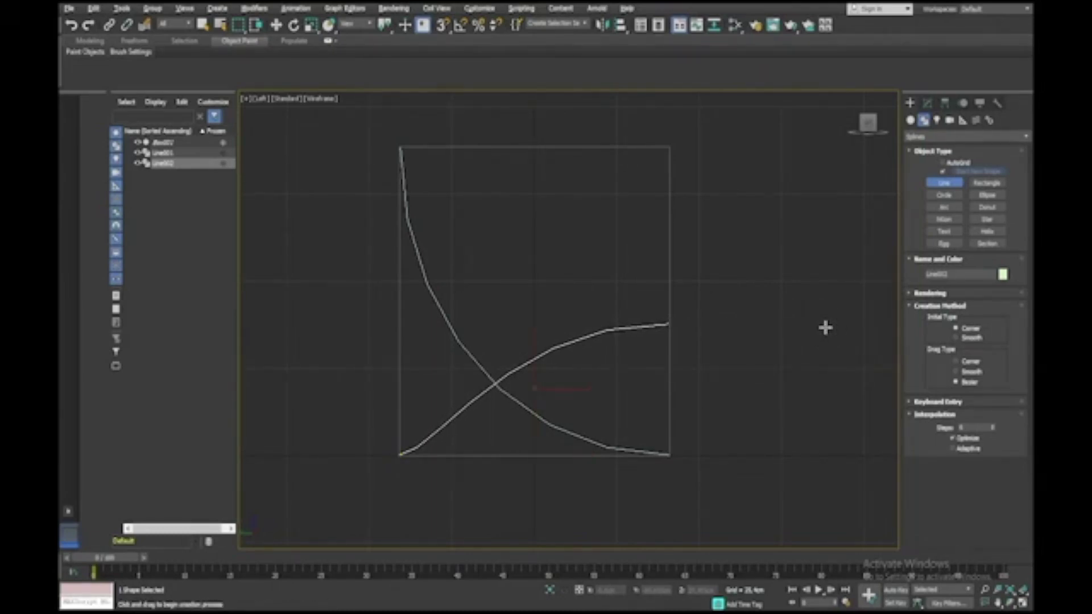
At vertex level of the second line, lengthen the lower-left endpoint's Bezier handle horizontally along the box's base
key("w")
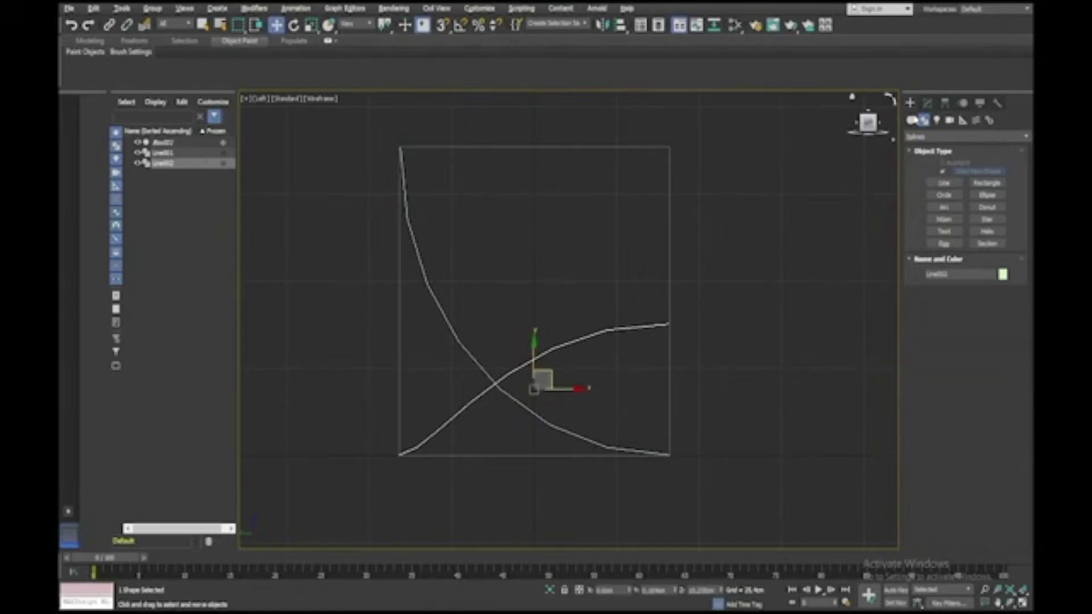
left_click(927, 104)
left_click(909, 153)
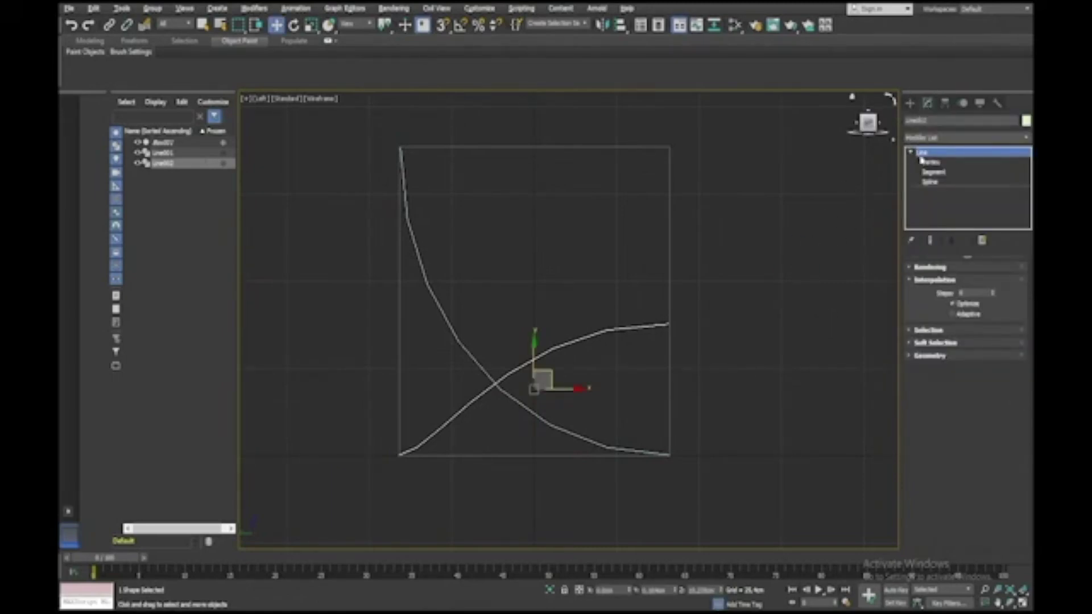
left_click(930, 162)
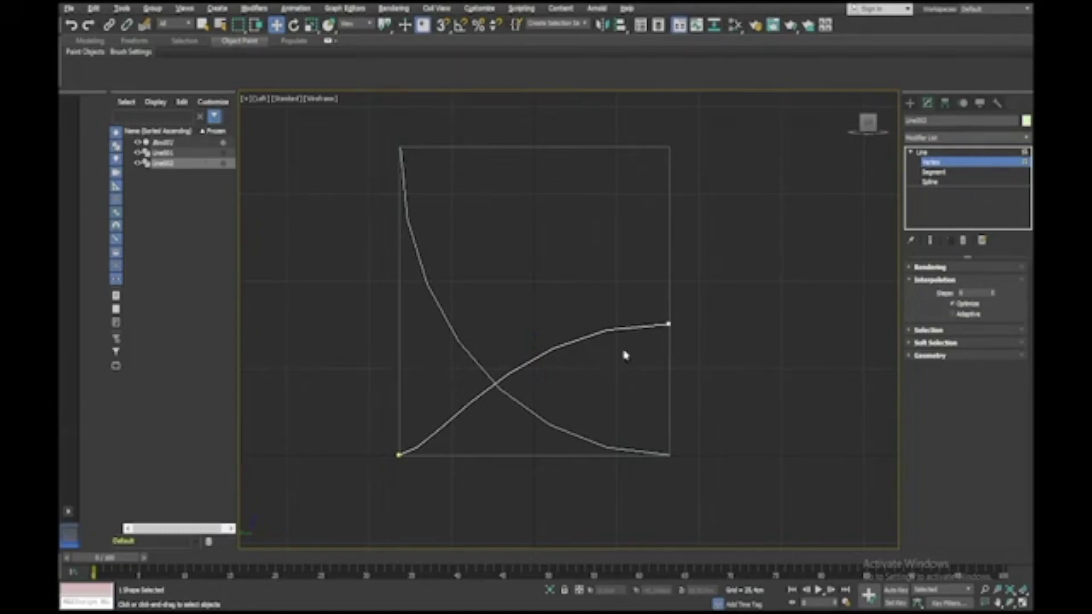
left_click(399, 455)
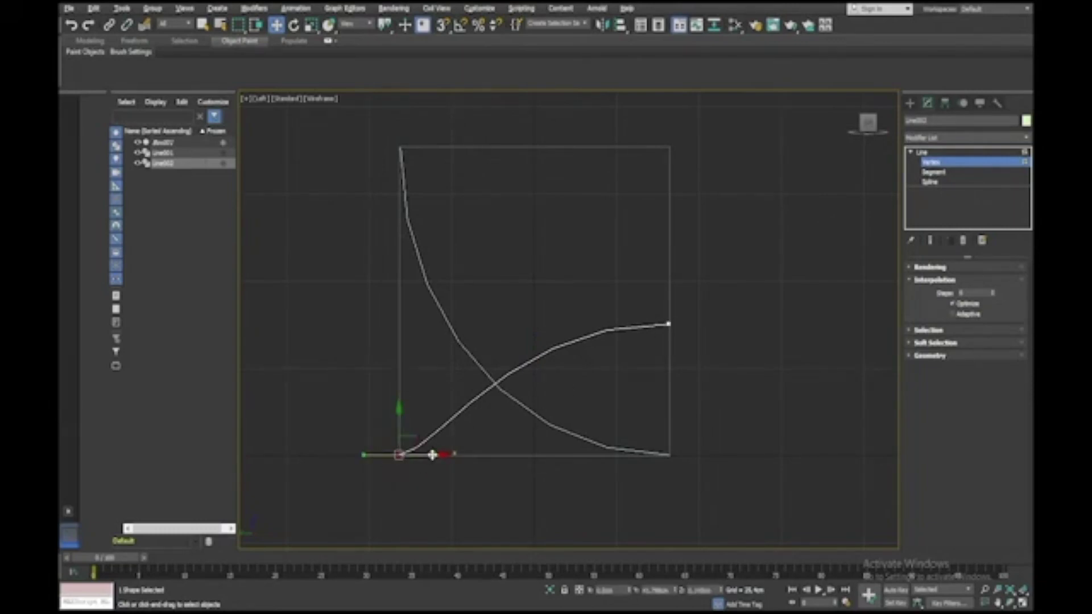
left_click_drag(432, 454, 490, 455)
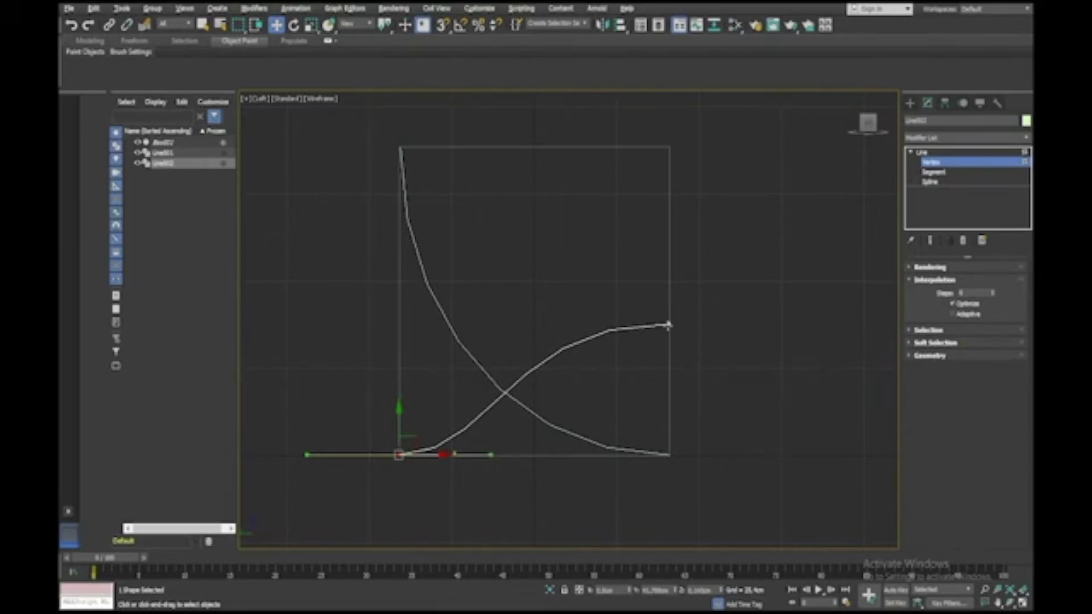
Lower the second line's right endpoint to about 33 cm above the base, level its Bezier handle, and leave vertex editing
left_click(669, 324)
left_click_drag(670, 298, 669, 311)
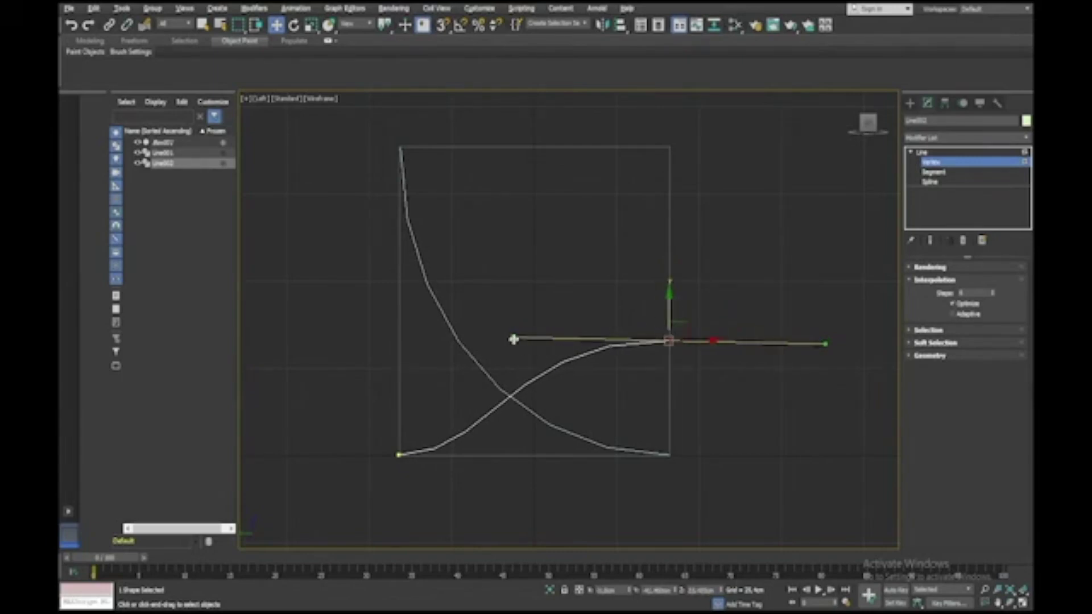
left_click_drag(512, 339, 502, 339)
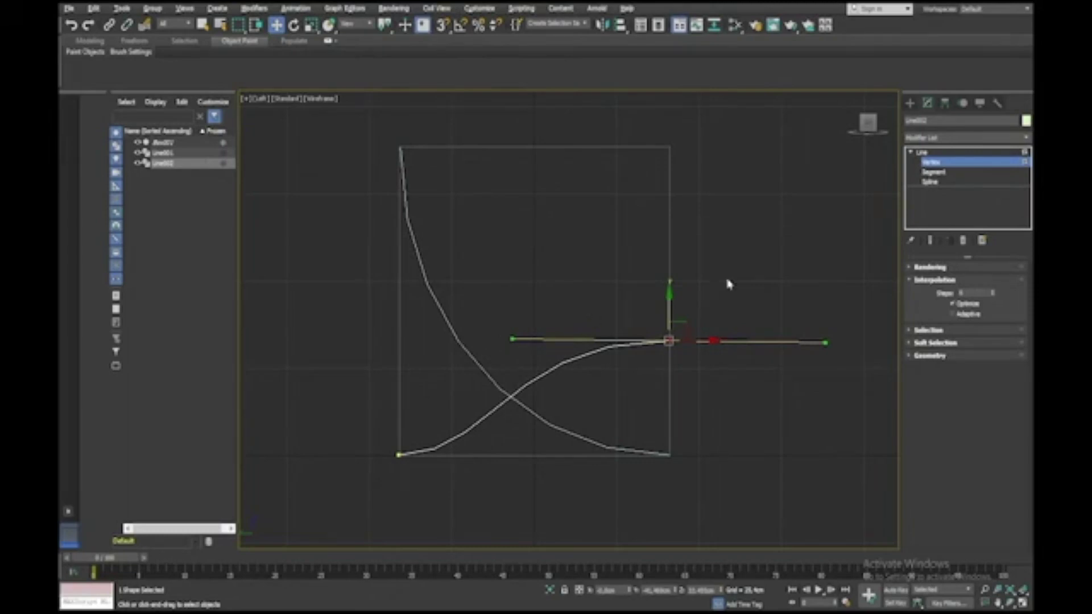
right_click(756, 274)
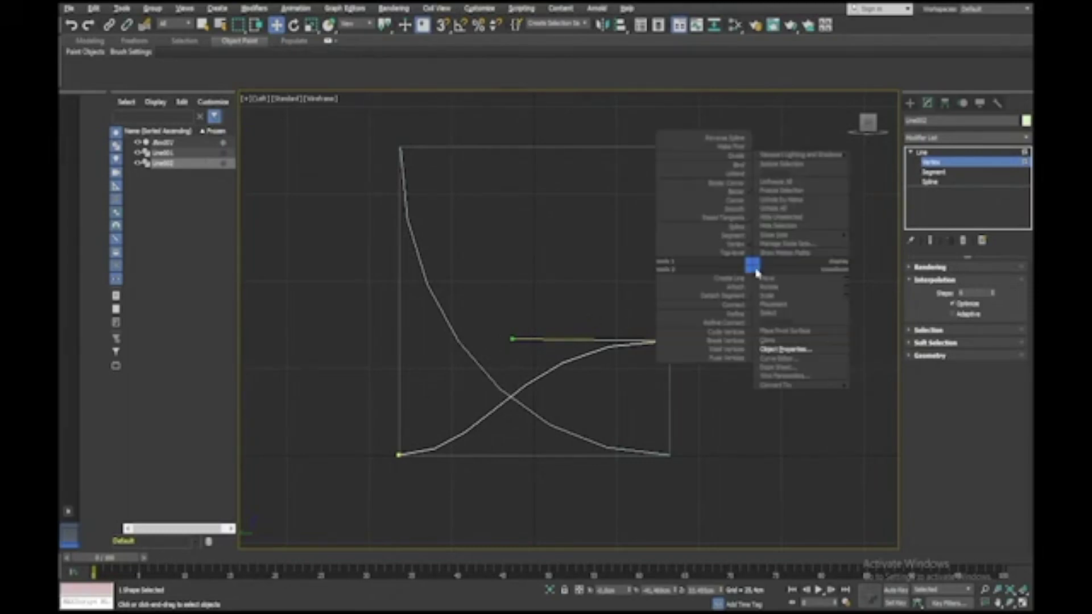
left_click(749, 495)
left_click(936, 165)
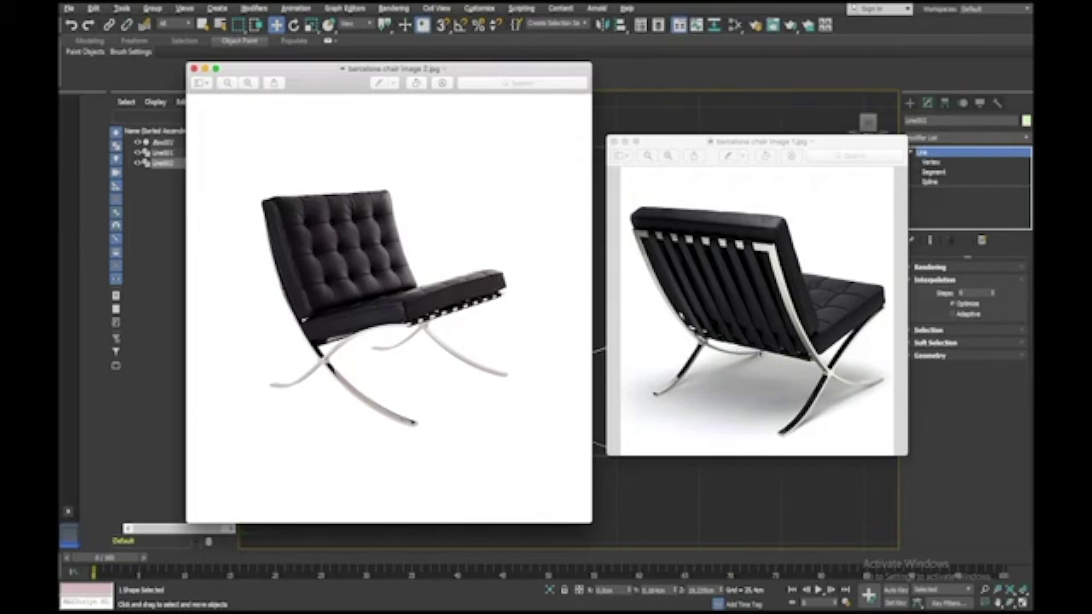
Dismiss the chair reference images and attach the lower S-shaped line to the long backrest curve
key("super+h")
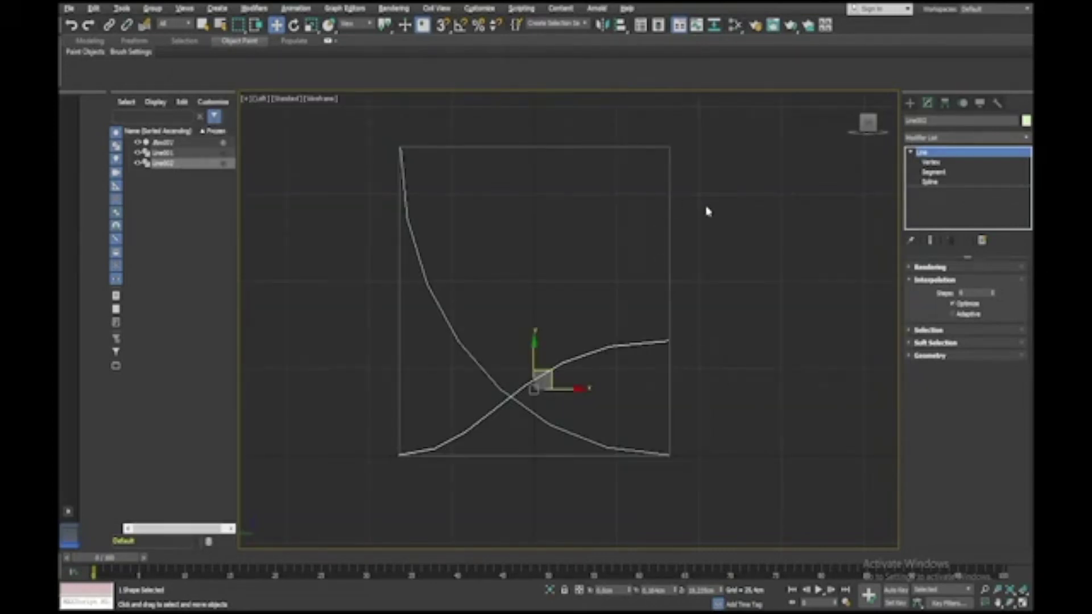
left_click(441, 307)
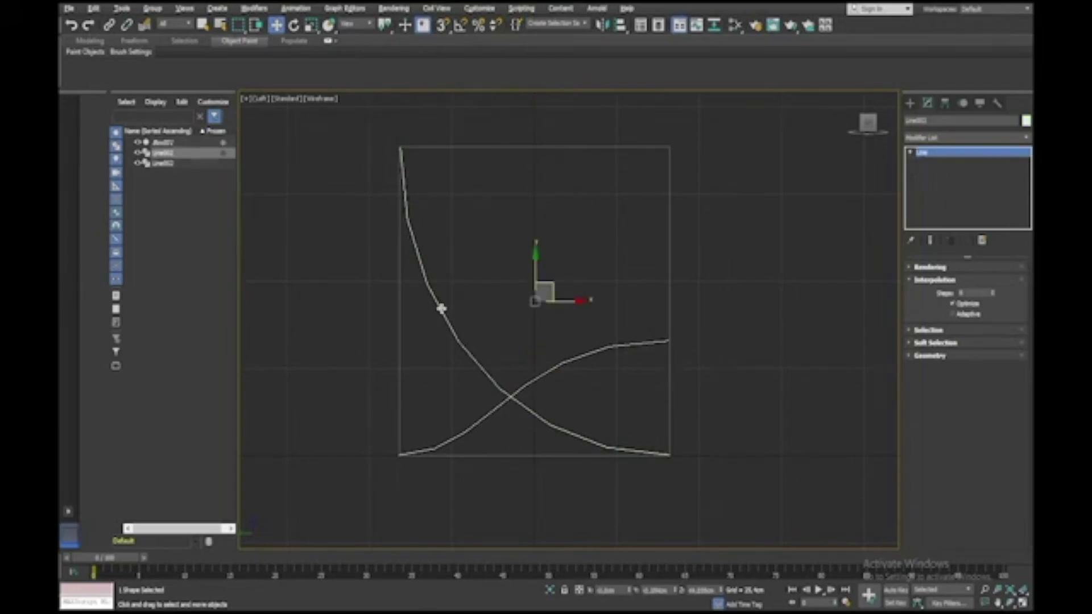
key("alt+w")
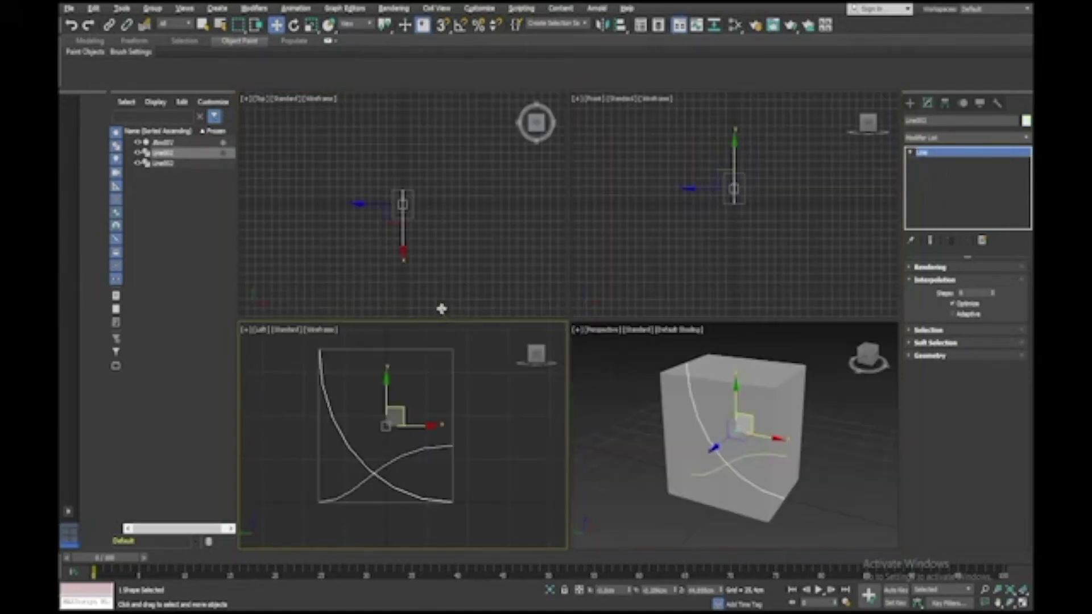
right_click(611, 380)
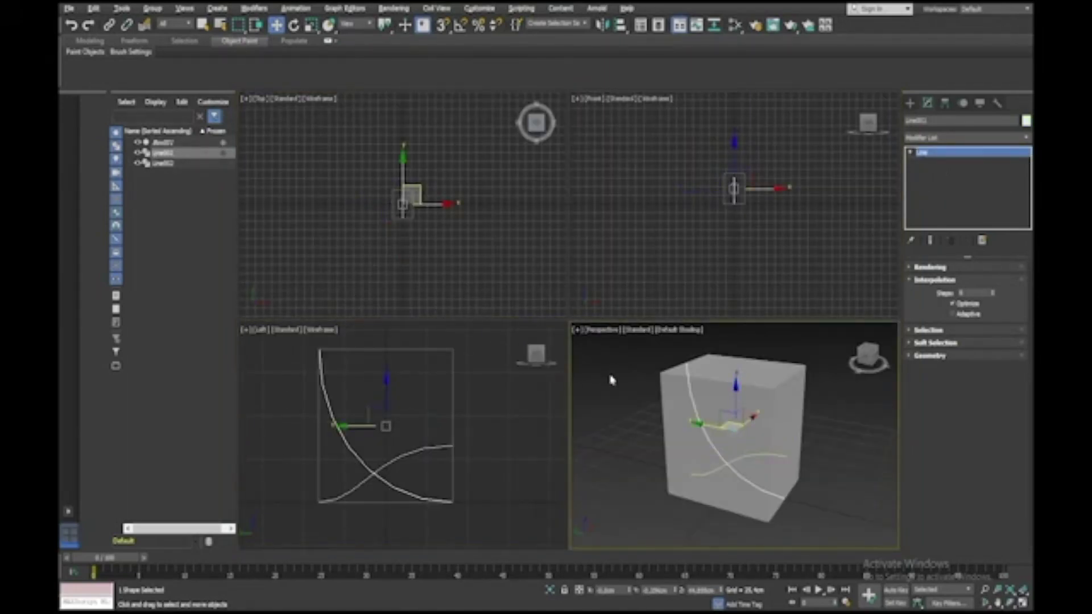
key("alt+w")
middle_click_drag(611, 380, 611, 380, "alt")
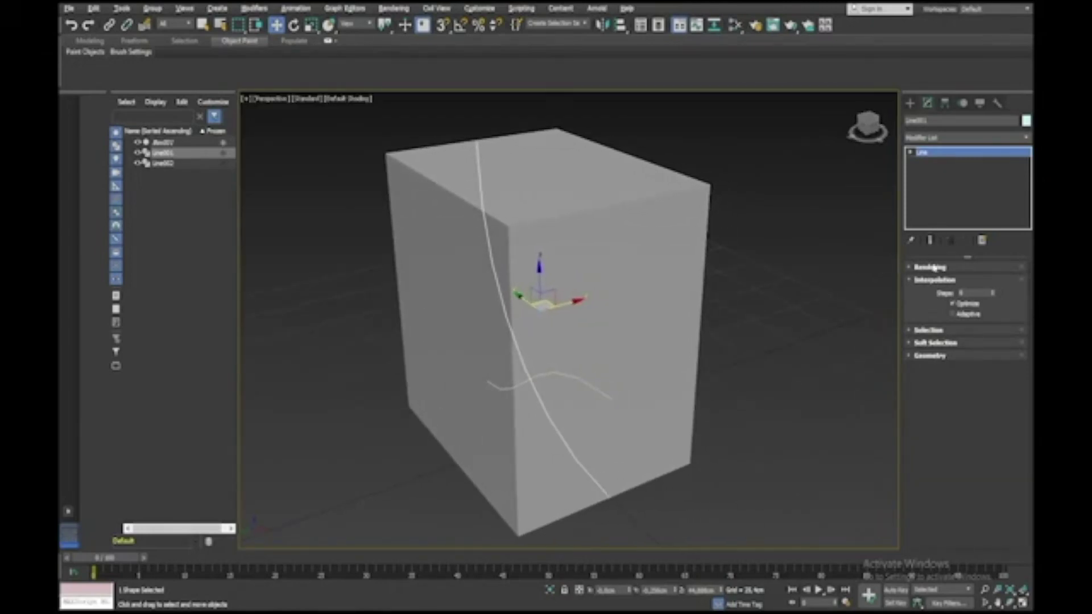
left_click(907, 357)
scroll(916, 349, "down", 5)
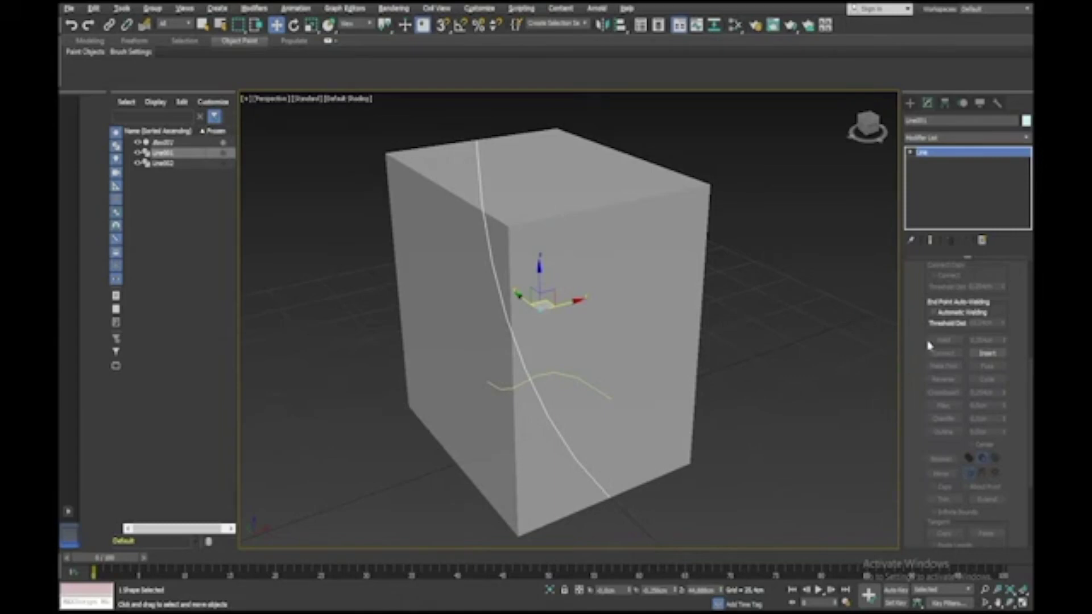
scroll(933, 359, "up", 5)
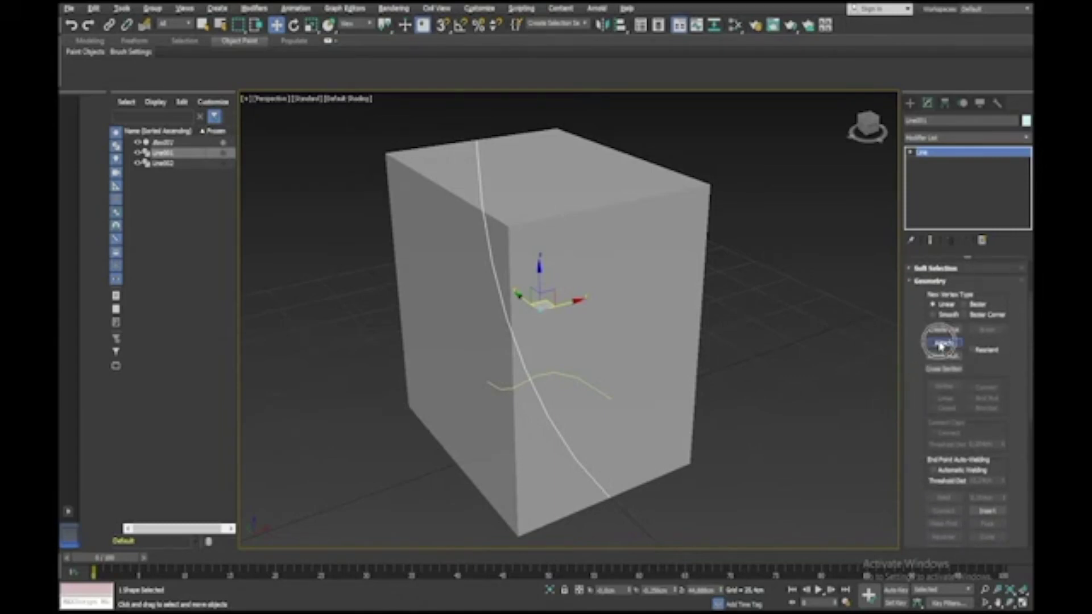
left_click(942, 342)
left_click(599, 397)
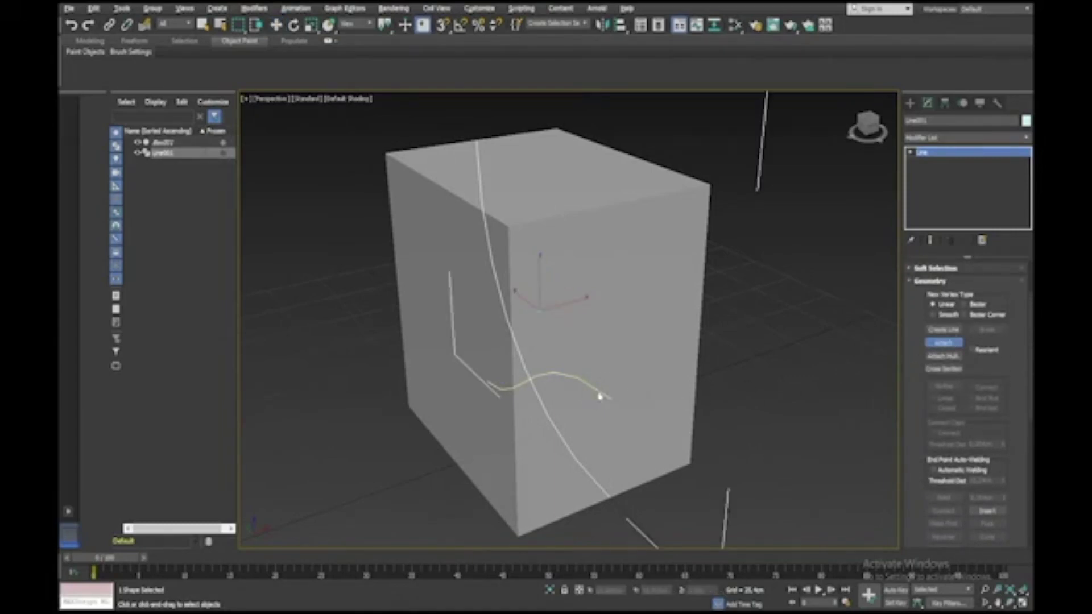
Turn on Adaptive interpolation for the attached curves and end the Attach command
left_click(910, 281)
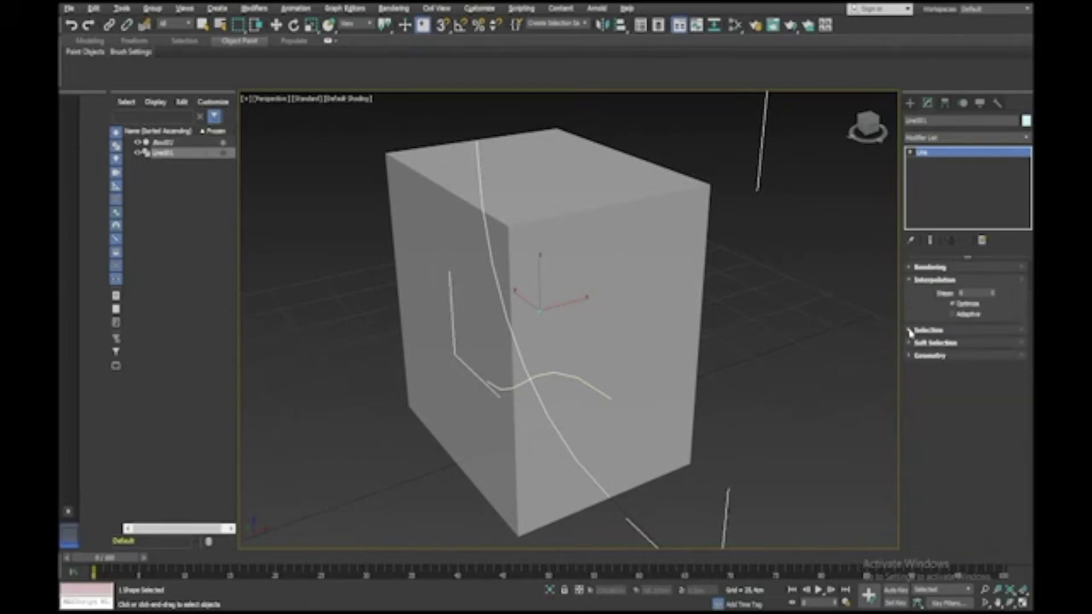
left_click(953, 315)
key("w")
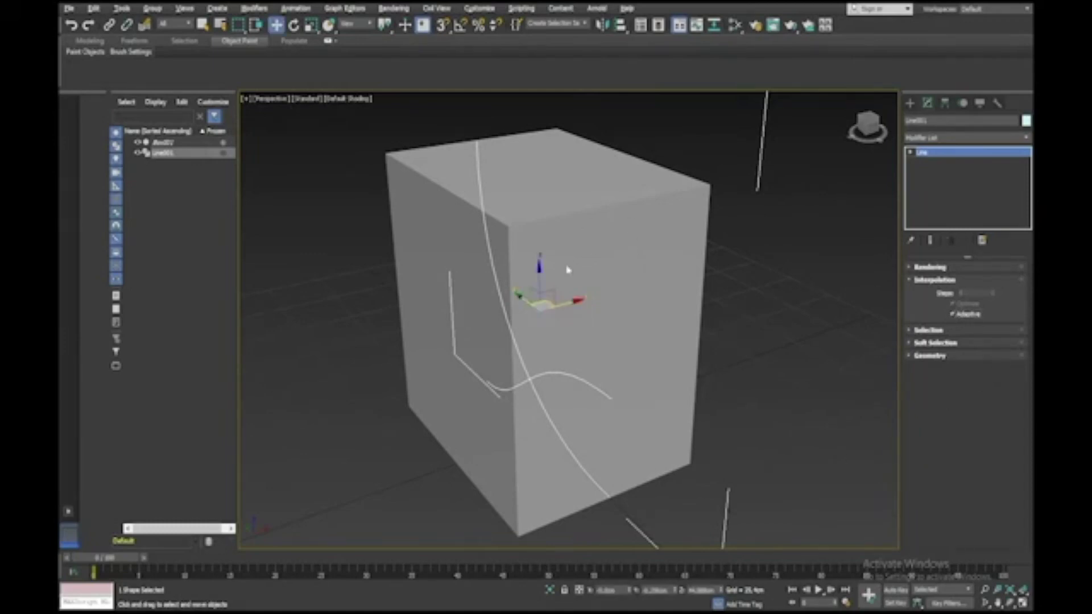
Move the attached curves along X to the box's left edge in the Front view and clone them as a Copy onto the right edge
left_click_drag(566, 304, 508, 353)
key("alt+w")
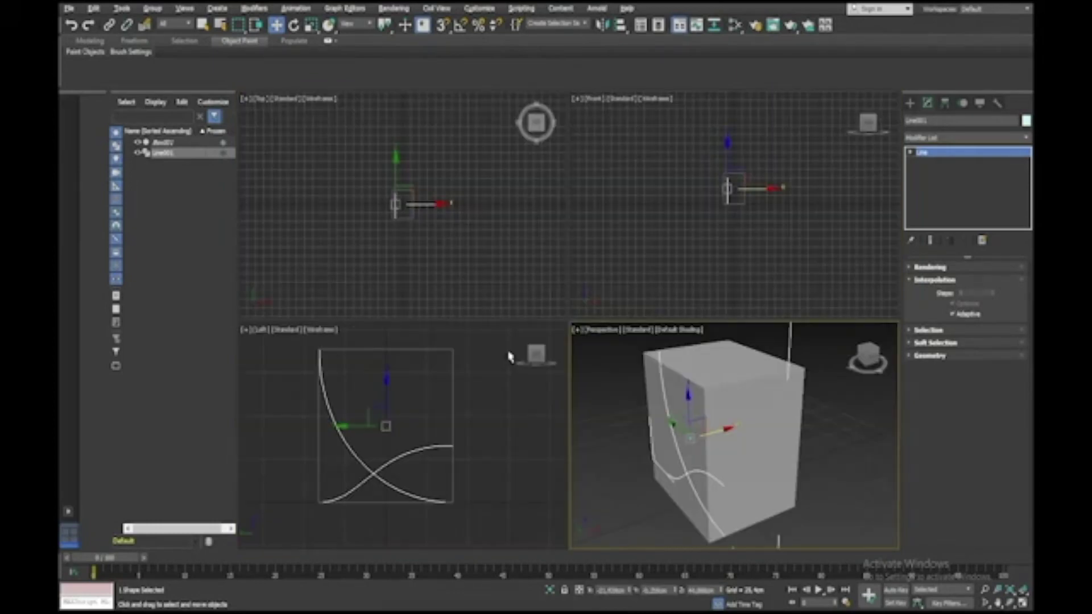
key("alt+w")
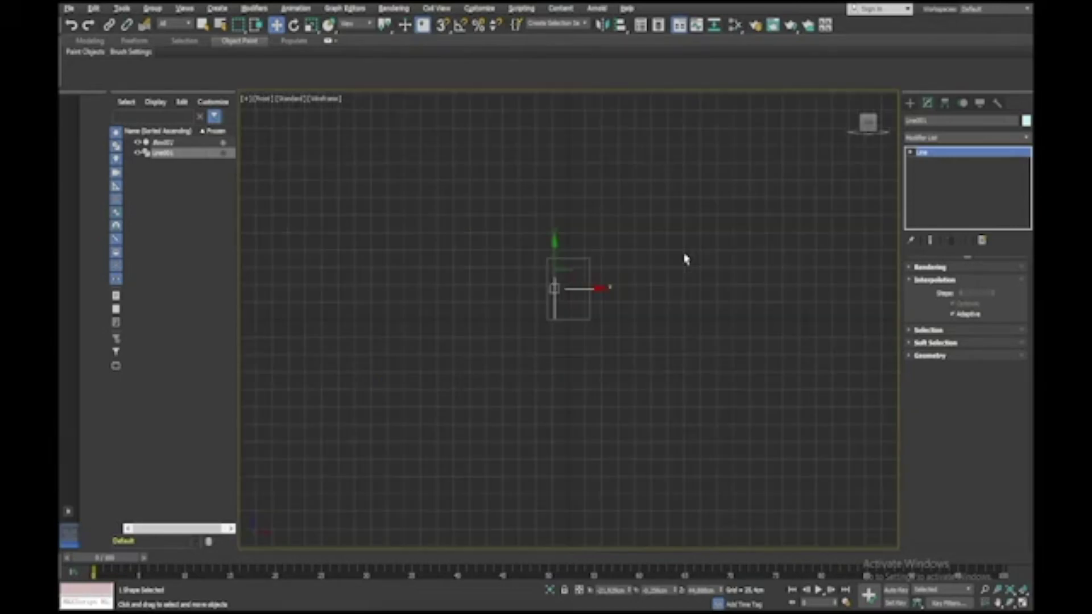
scroll(685, 259, "up", 8)
scroll(685, 259, "up", 3)
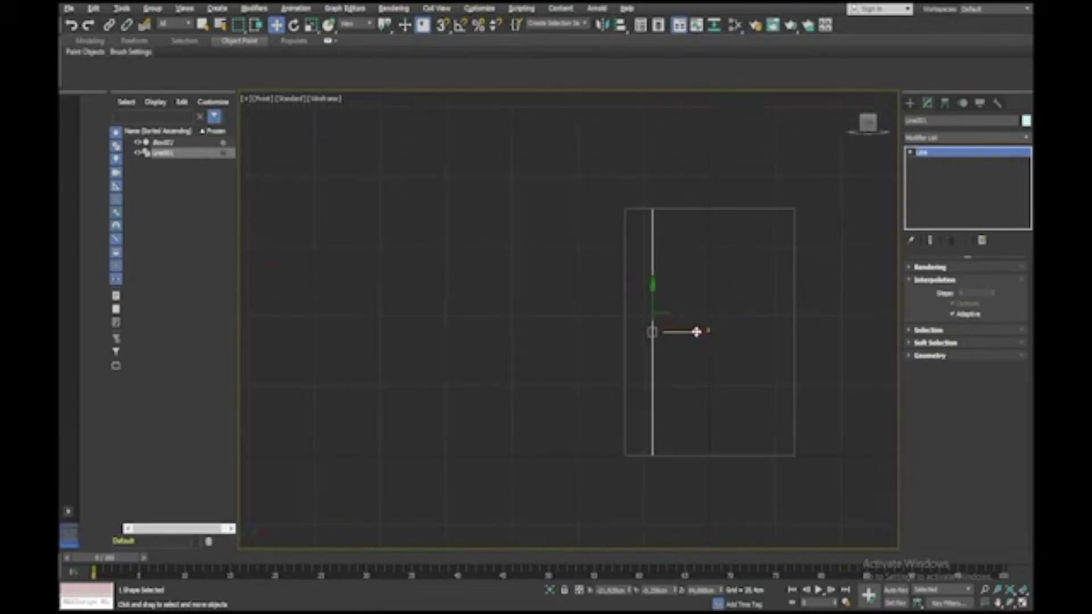
mouse_move(690, 332)
left_mouse_down()
mouse_move(660, 334)
mouse_move(810, 327)
mouse_move(833, 339)
left_mouse_up()
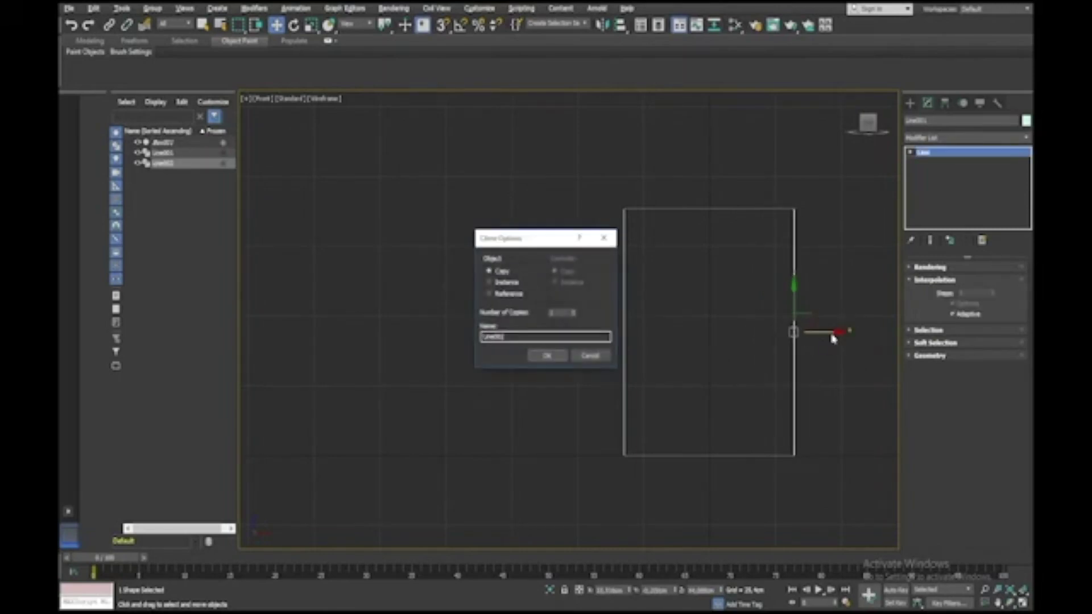
left_click(546, 356)
Hide the frozen reference box, leaving the two pairs of profile curves displayed in the maximized Perspective viewport
key("alt+w")
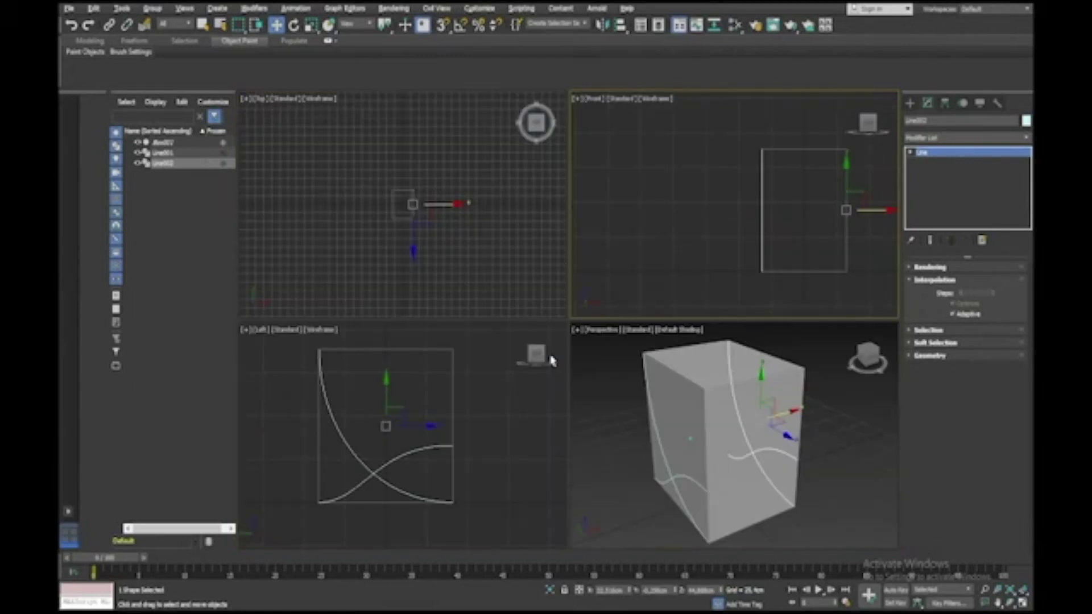
right_click(551, 359)
key("alt+w")
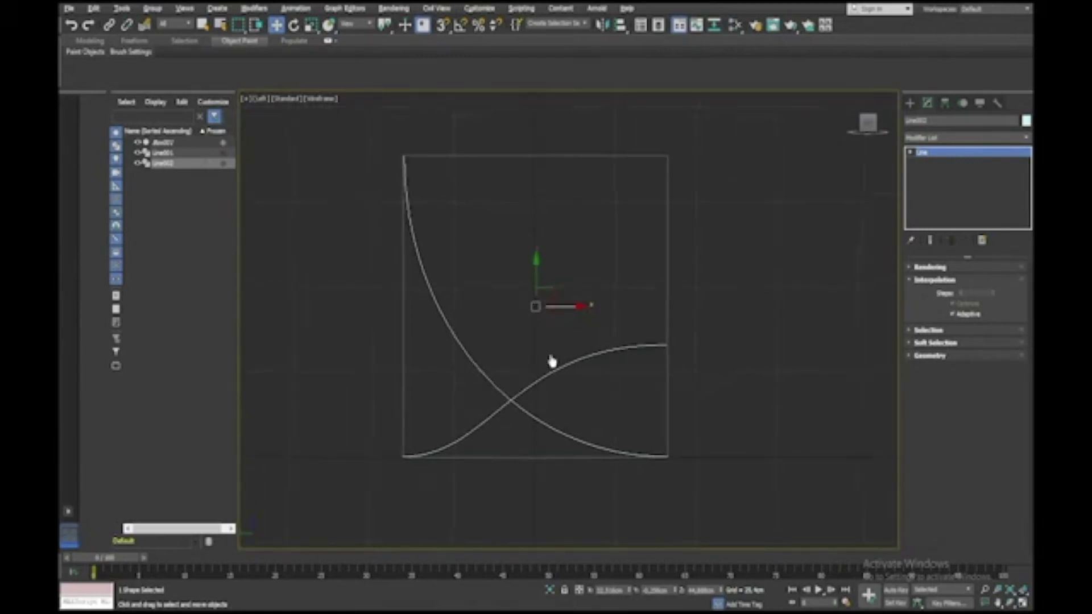
key("alt+w")
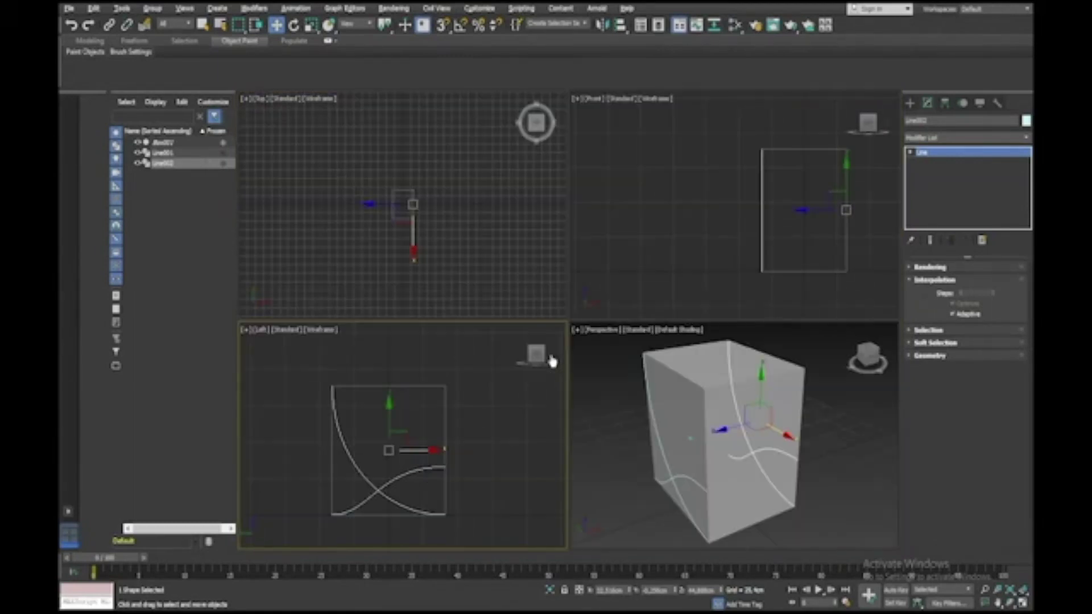
right_click(646, 387)
key("alt+w")
middle_click_drag(645, 388, 646, 387, "alt")
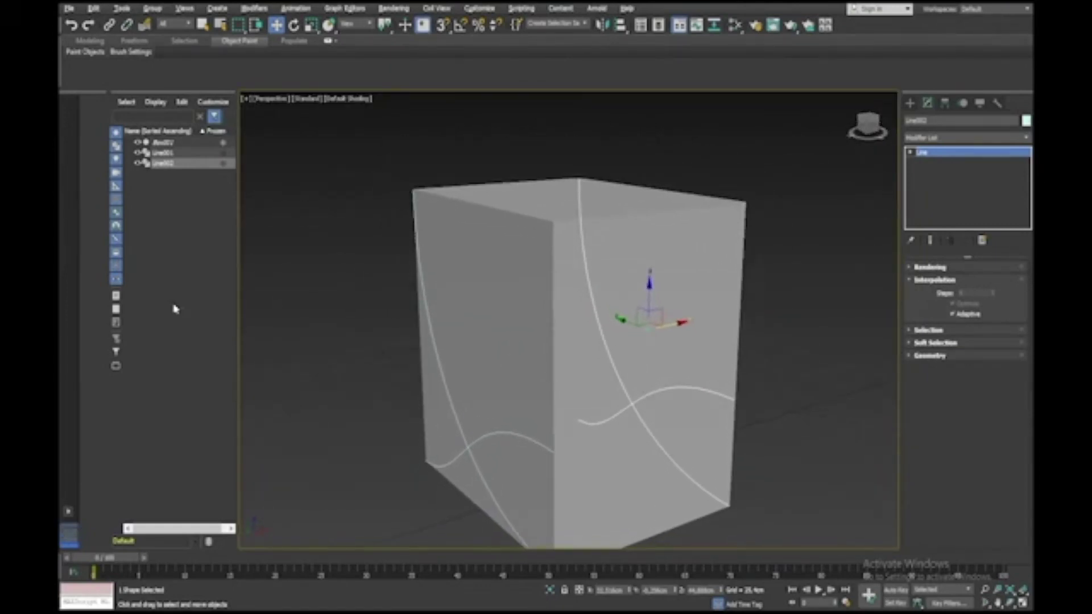
left_click(137, 143)
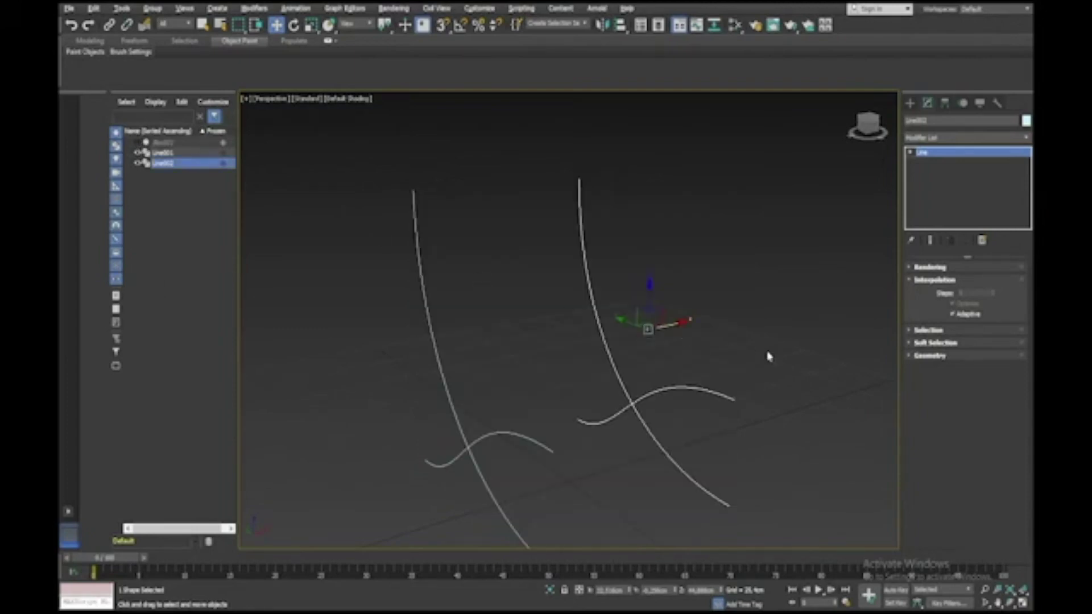
Attach the original pair of profile curves to the cloned pair so both sides form one shape
middle_click_drag(768, 357, 693, 404, "alt")
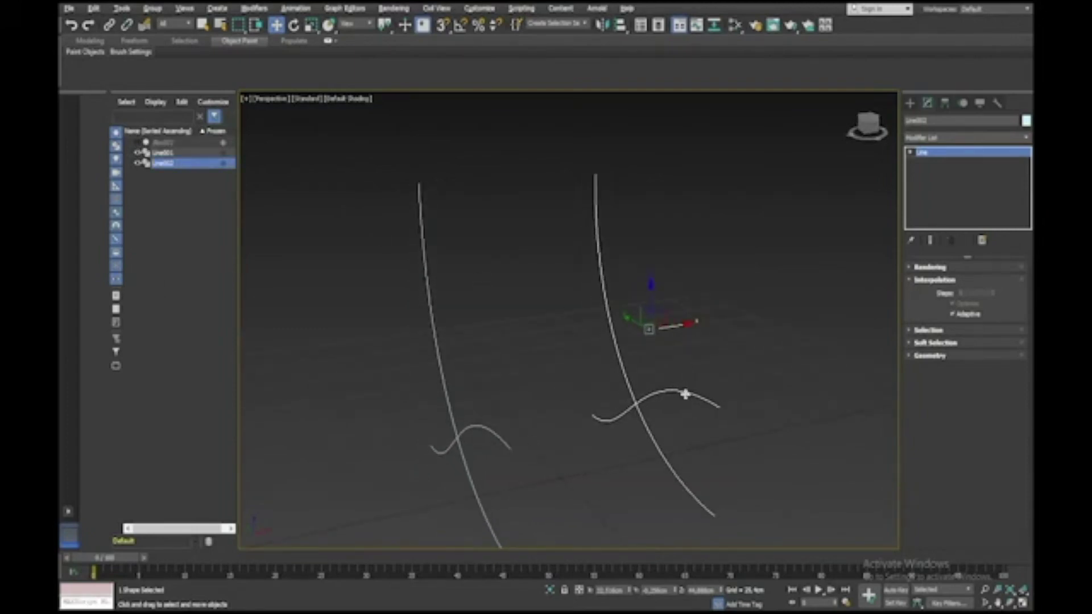
left_click(910, 355)
scroll(908, 359, "up", 5)
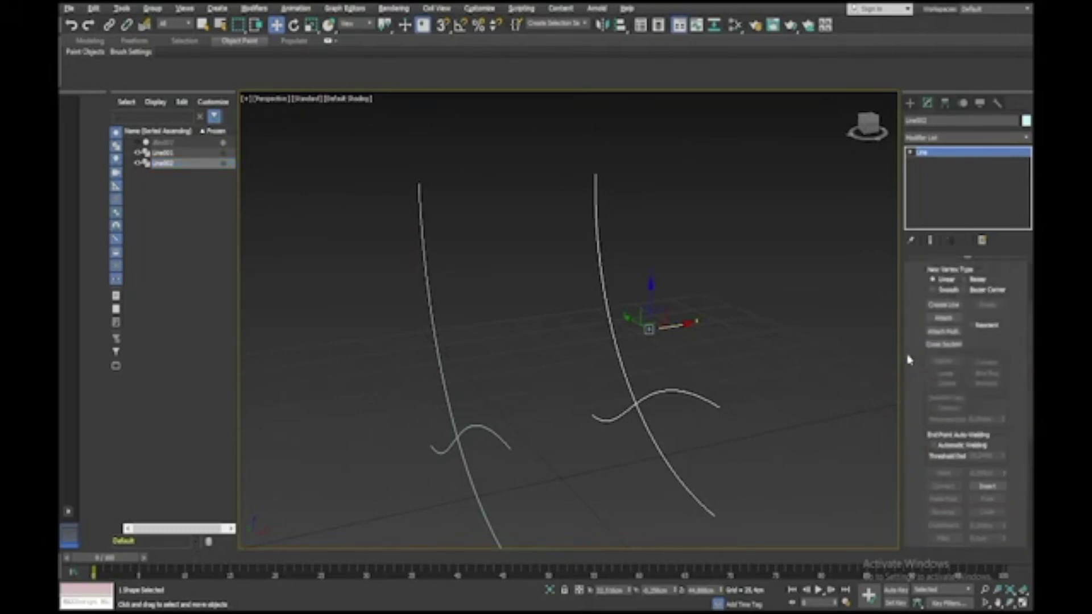
left_click(943, 351)
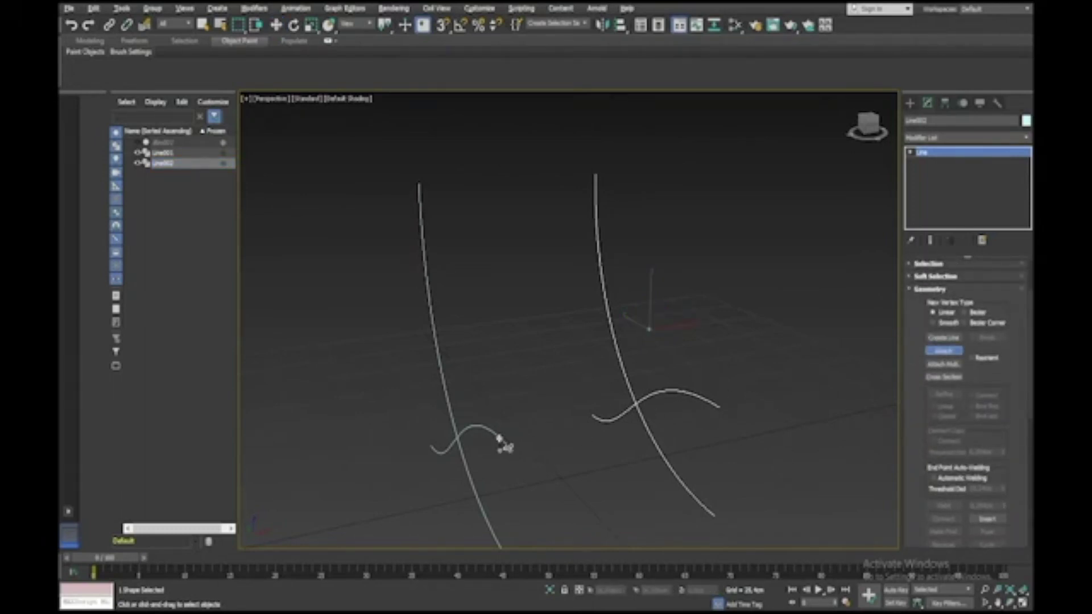
left_click(500, 438)
End the Attach command and return the combined curve shape to its top Line level
middle_click_drag(498, 440, 499, 444, "alt")
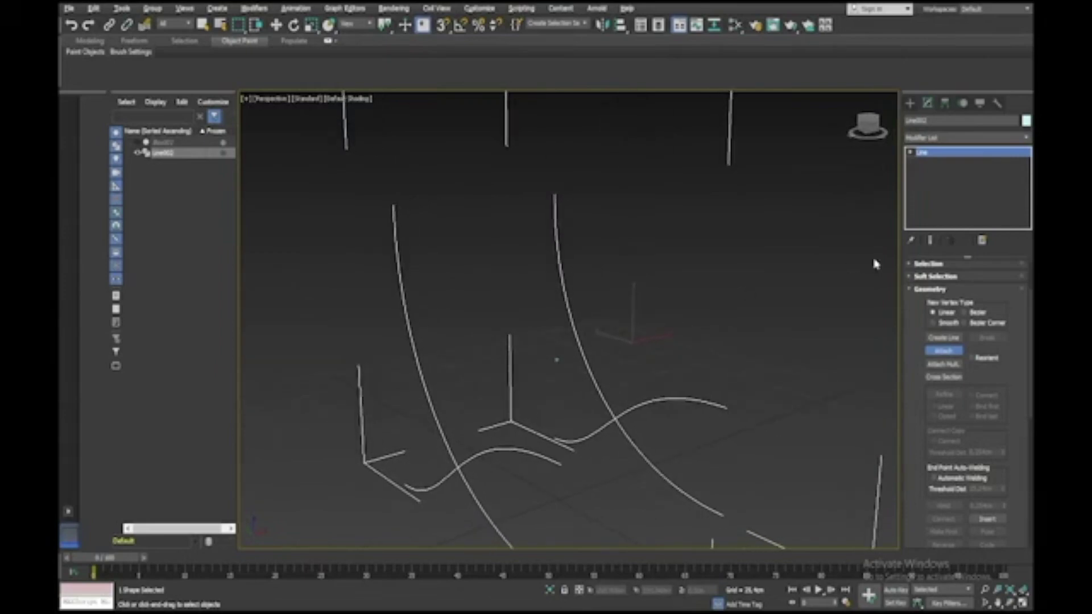
left_click(909, 154)
left_click(929, 182)
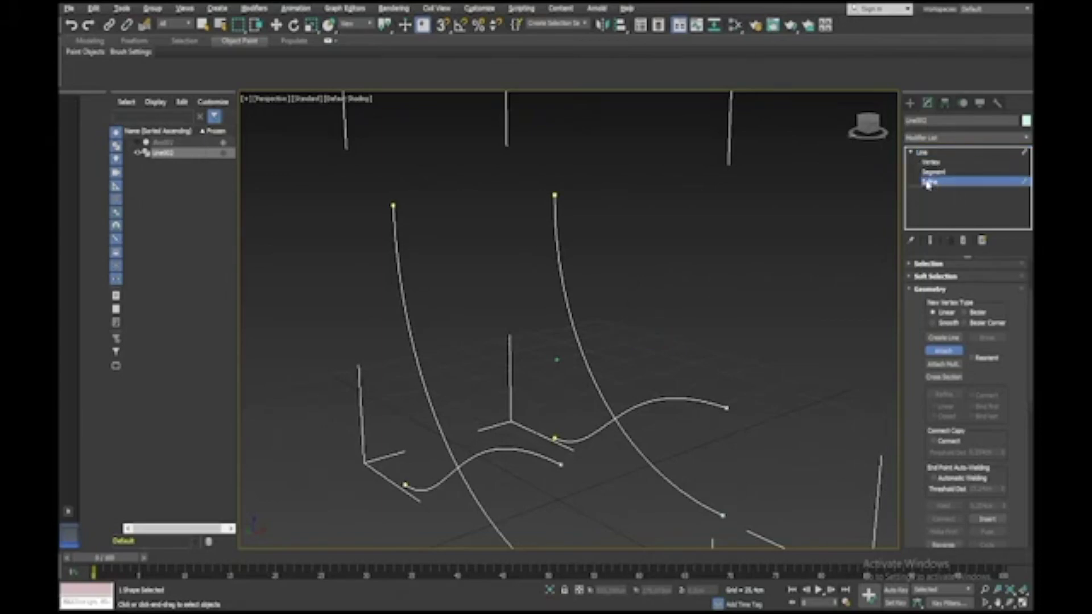
left_click(935, 352)
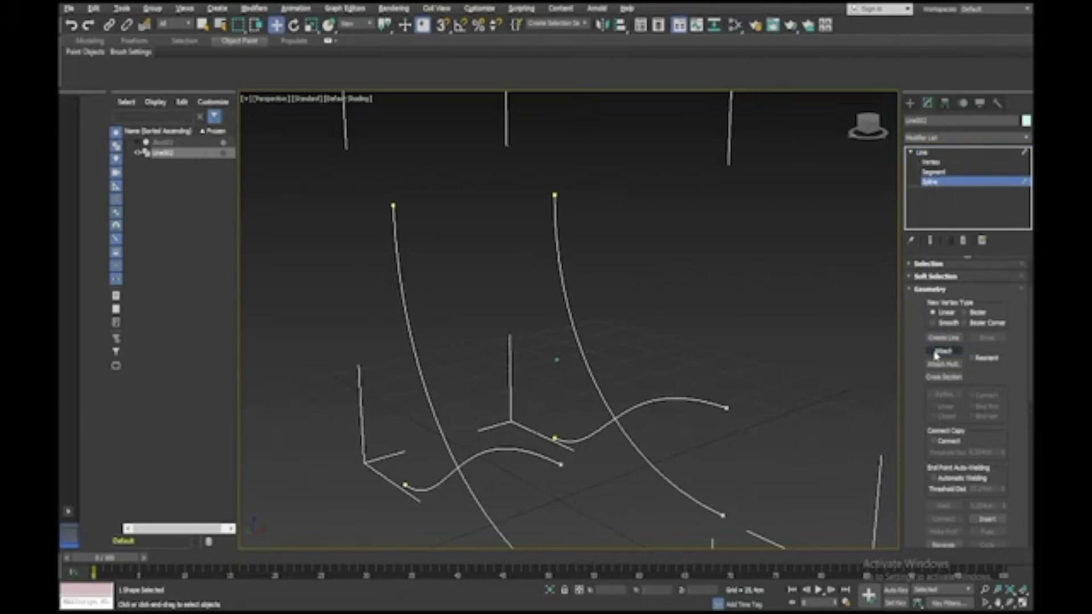
middle_click_drag(774, 381, 771, 380, "alt")
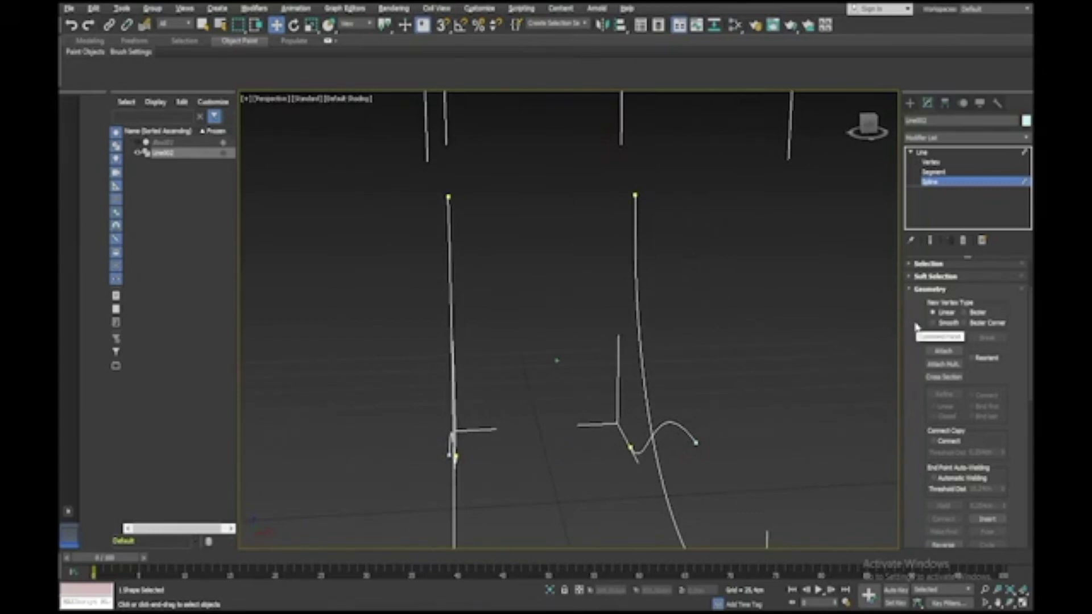
scroll(915, 326, "down", 5)
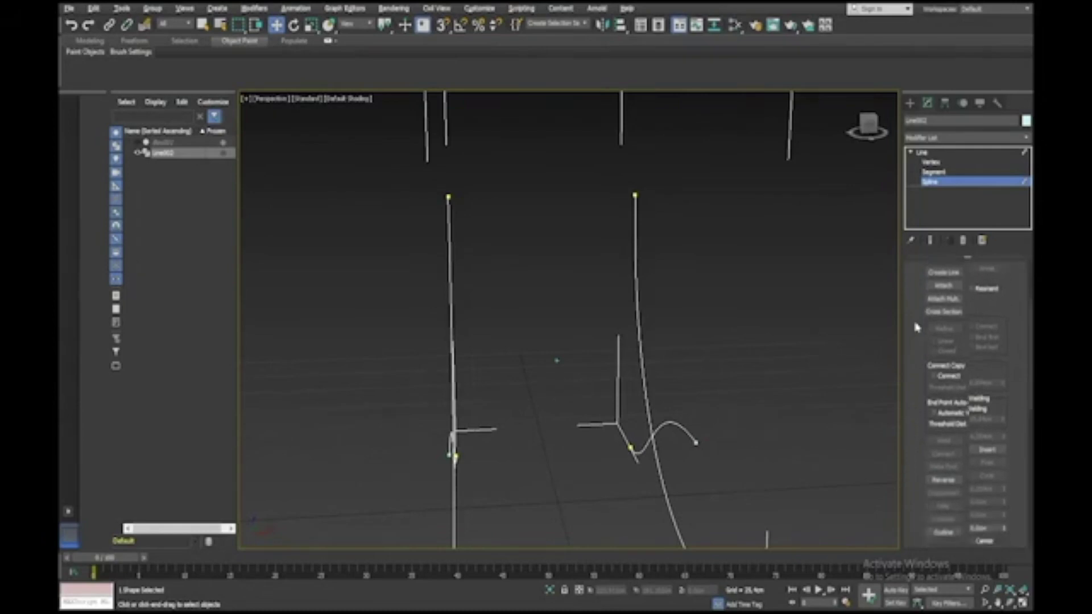
scroll(915, 325, "up", 8)
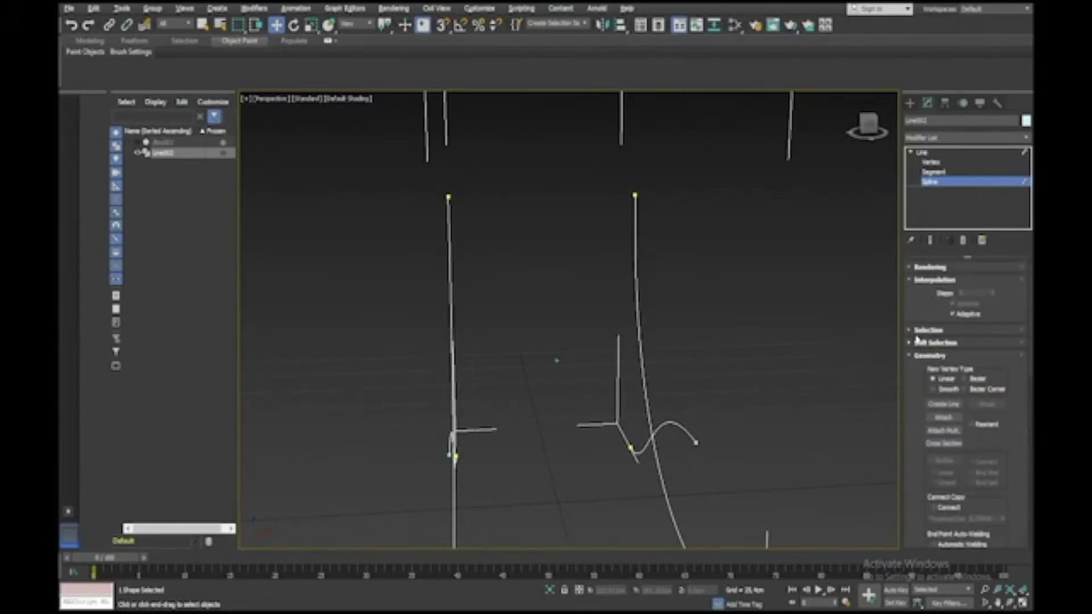
left_click(925, 153)
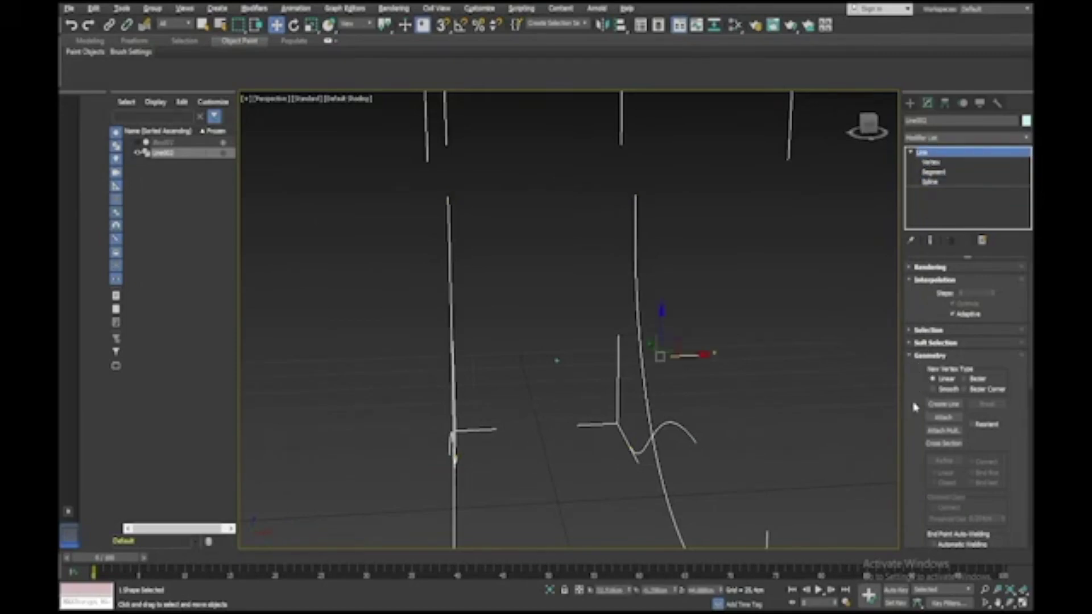
Start Create Line within the combined shape and turn on 3D snapping to vertices
left_click(935, 404)
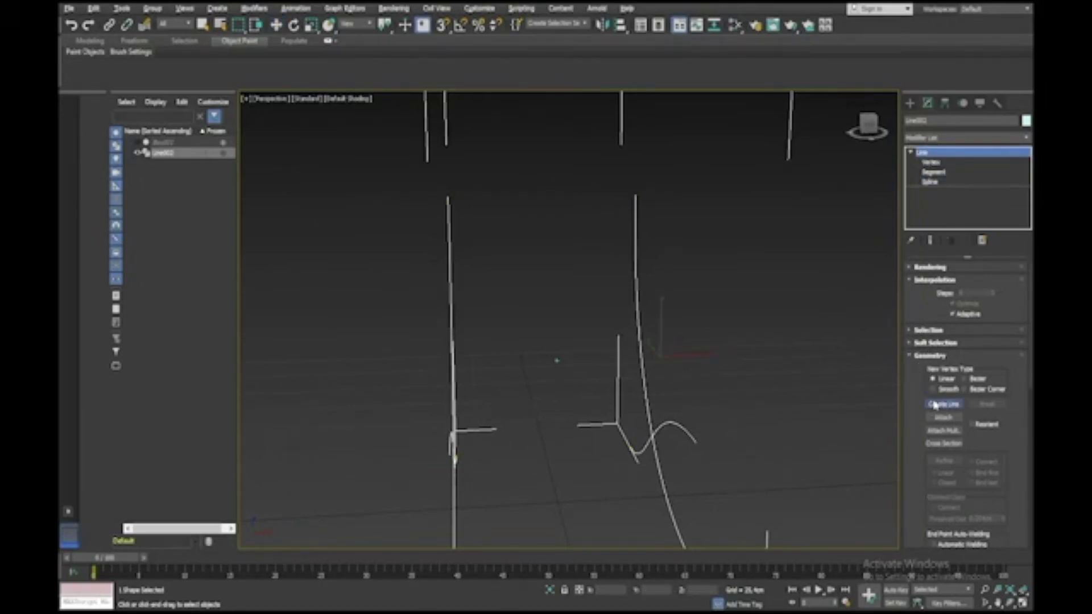
middle_click_drag(511, 212, 496, 210, "alt")
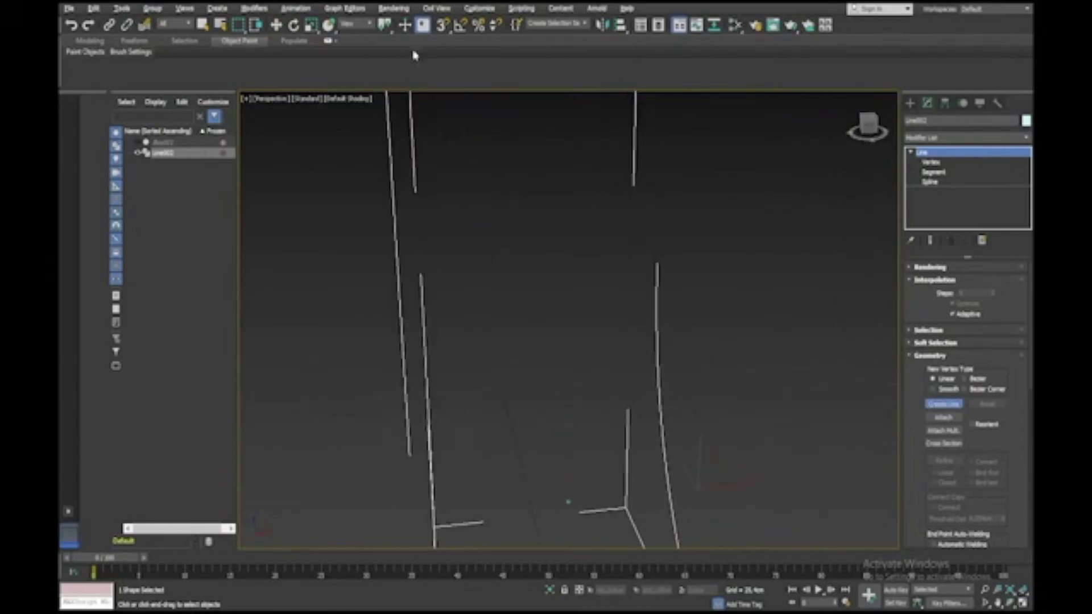
left_click(442, 28)
right_click(442, 29)
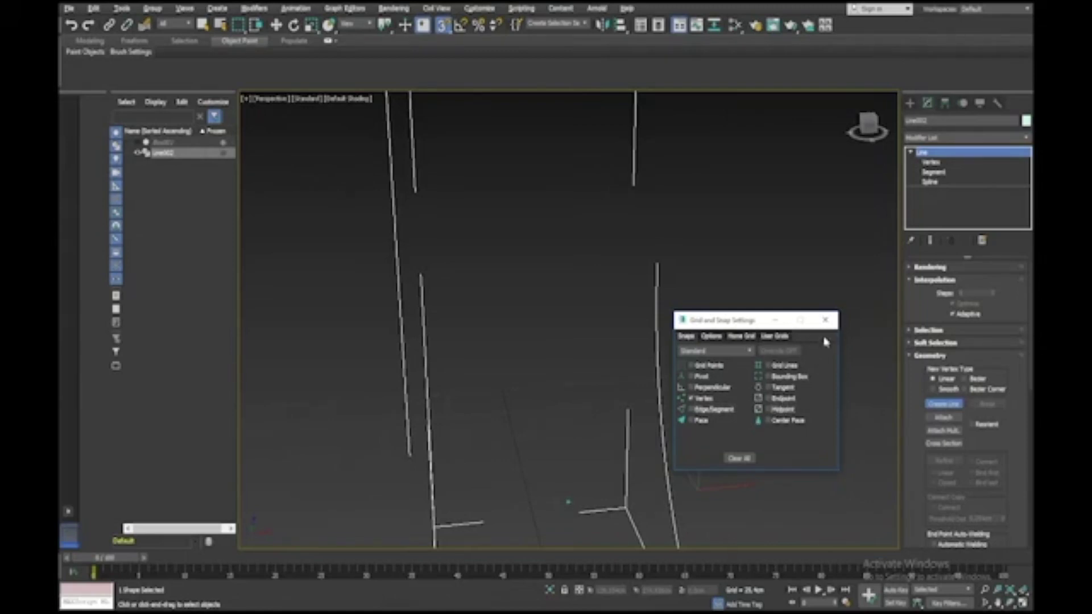
left_click(825, 319)
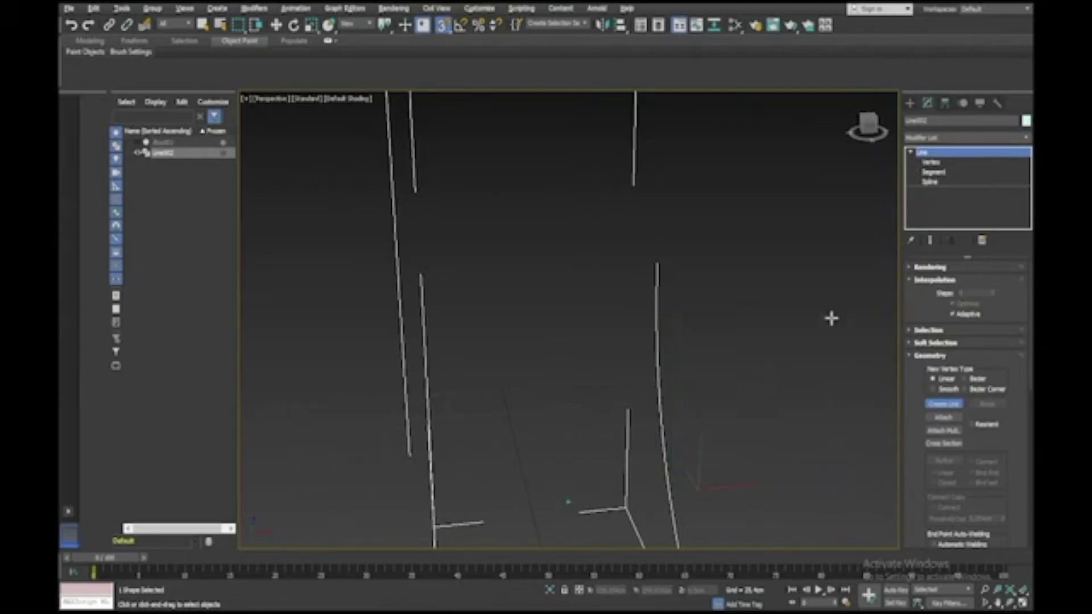
Draw a straight line joining the upper ends of the two backrest curves and weld its vertices
left_click(421, 275)
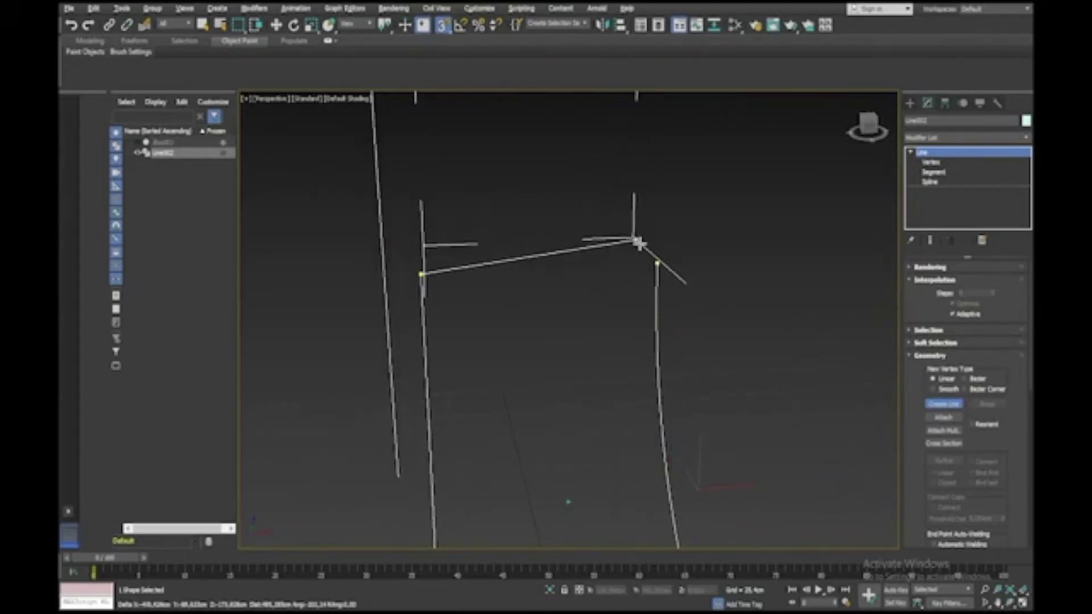
left_click(658, 265)
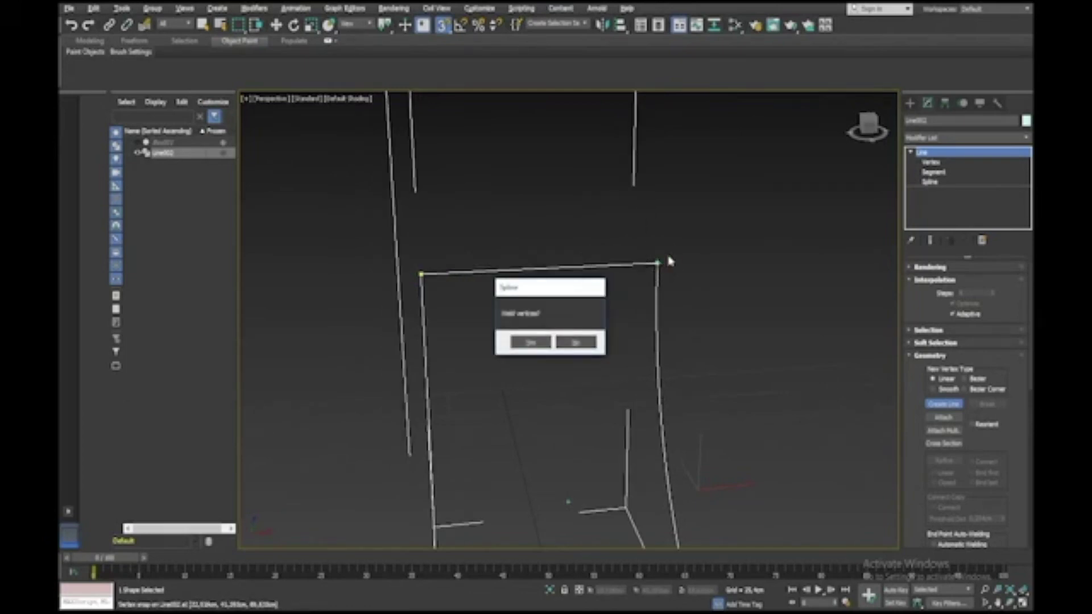
left_click(522, 343)
Join the front ends of the two seat curves with a straight crossbar line and weld the vertices
scroll(526, 344, "down", 5)
scroll(524, 342, "down", 2)
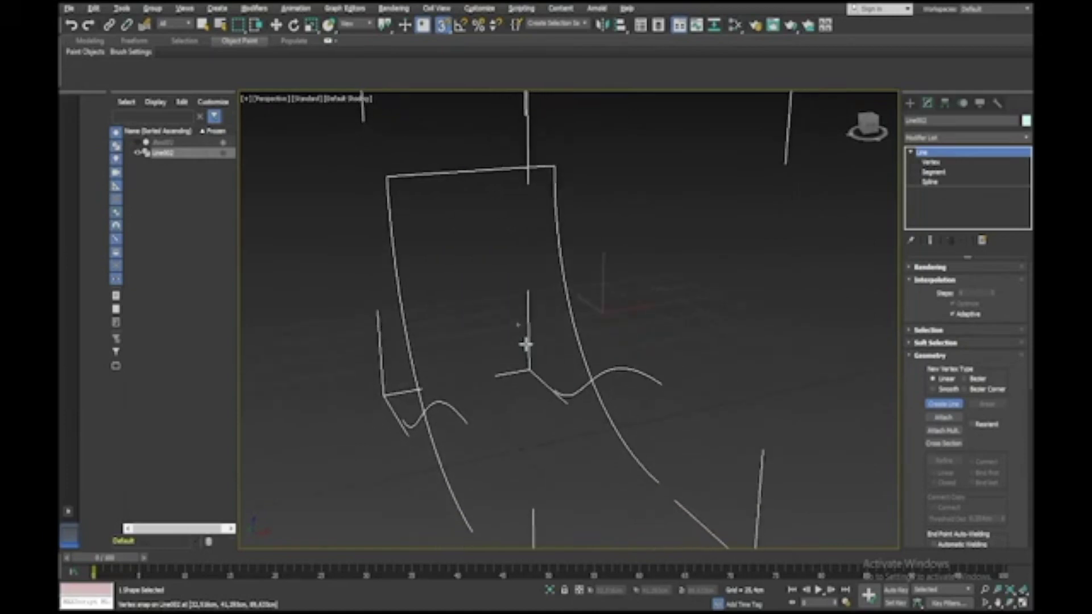
left_click(471, 425)
left_click(663, 385)
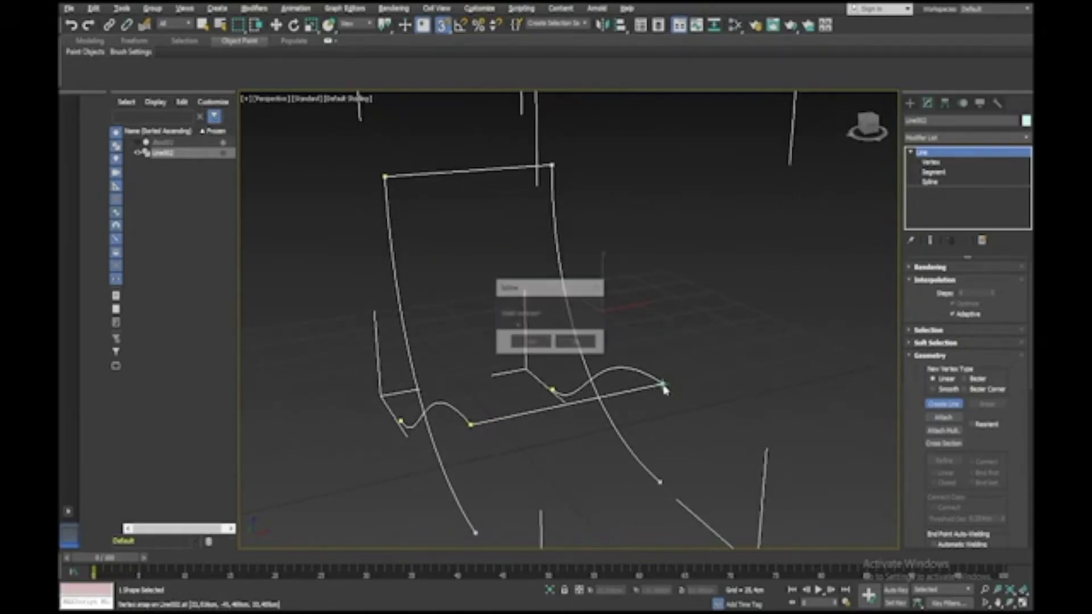
left_click(528, 340)
Draw a crossbar line between the middle vertices of the two backrest curves and end line creation
middle_click_drag(527, 340, 528, 340, "alt")
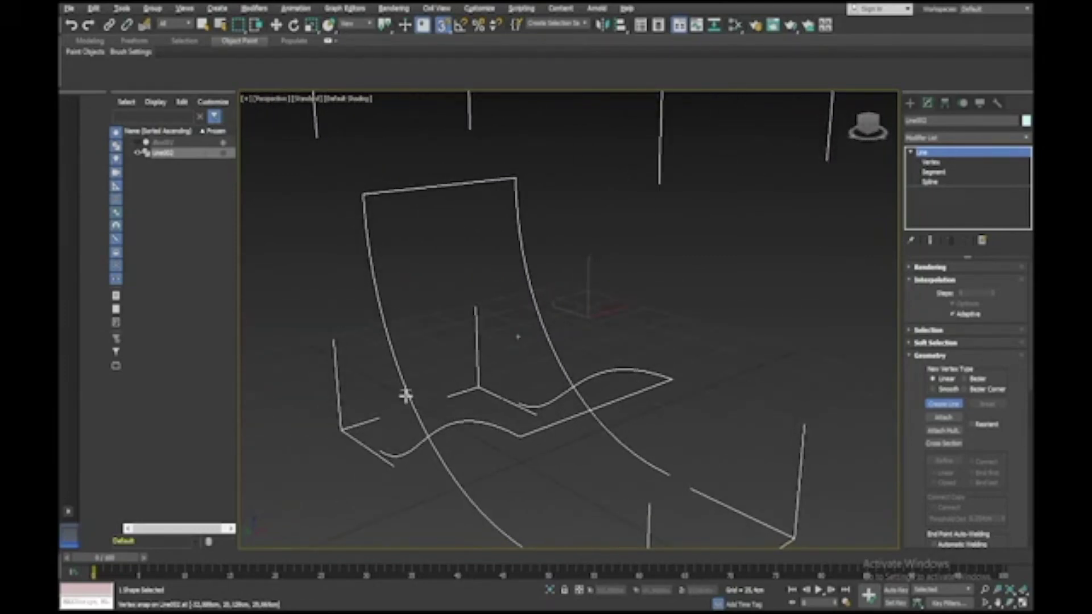
mouse_move(405, 394)
middle_mouse_down("alt")
mouse_move(439, 376)
mouse_move(413, 400)
middle_mouse_up("alt")
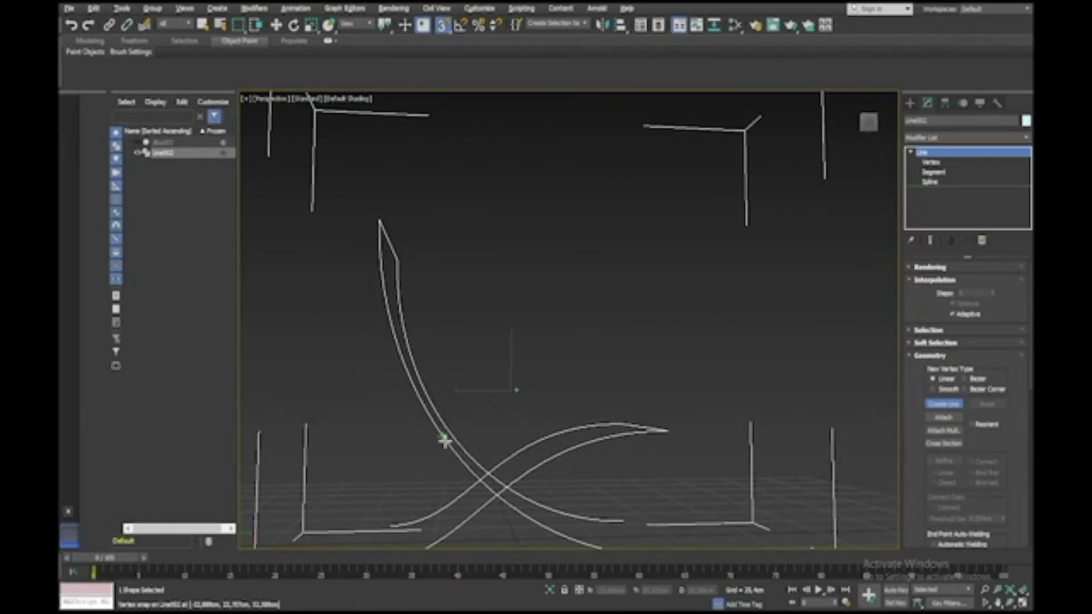
middle_click_drag(445, 441, 463, 442, "alt")
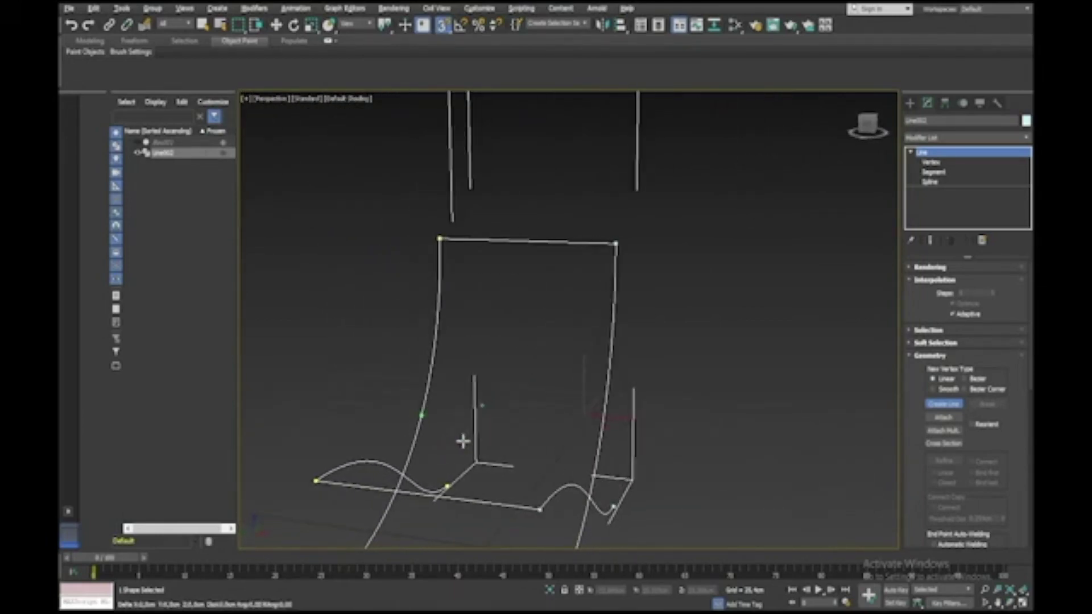
left_click(421, 415)
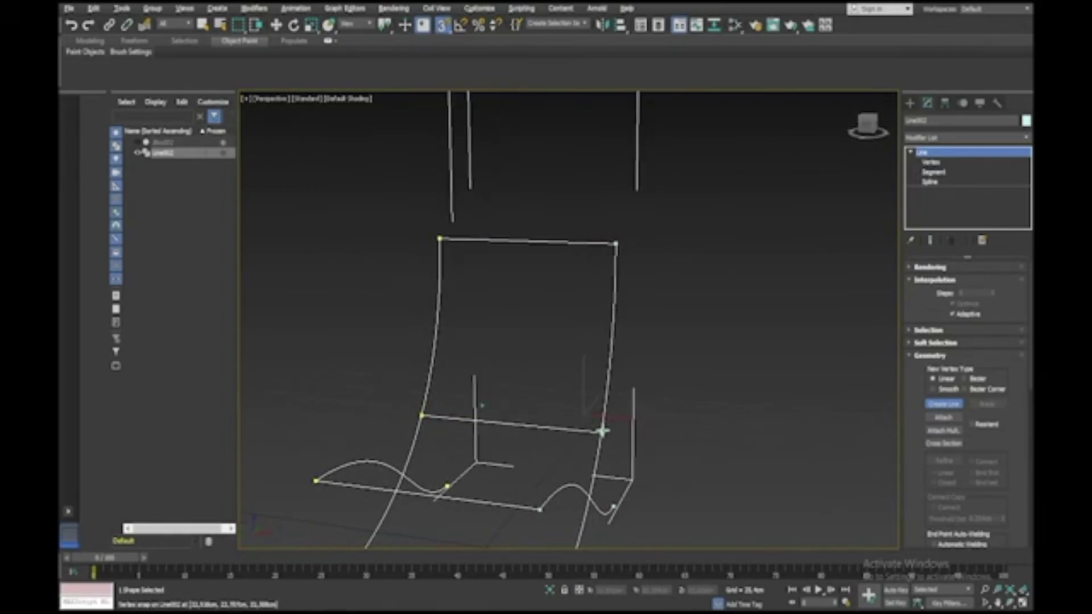
left_click(603, 431)
right_click(697, 378)
middle_click_drag(697, 378, 731, 369, "alt")
key("w")
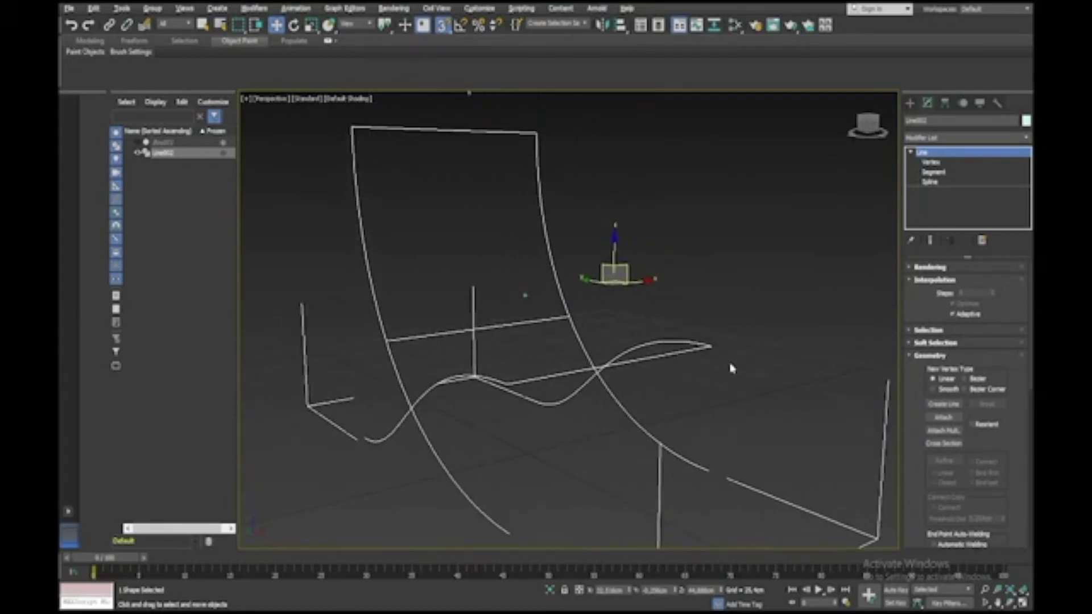
Apply a Sweep modifier to the combined chair frame line shape
left_click(911, 153)
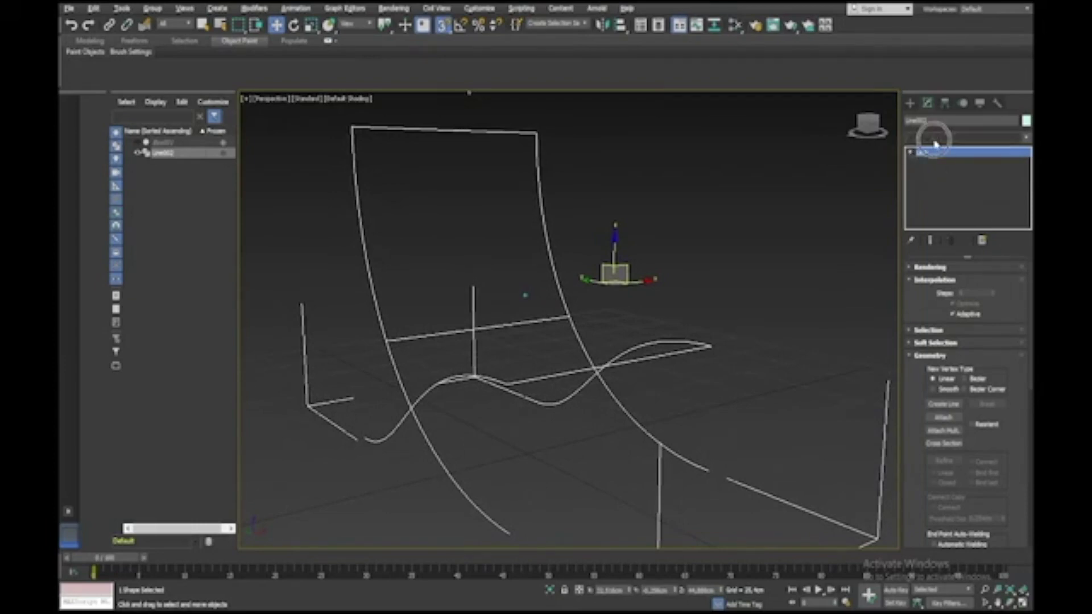
left_click(934, 138)
scroll(934, 144, "down", 20)
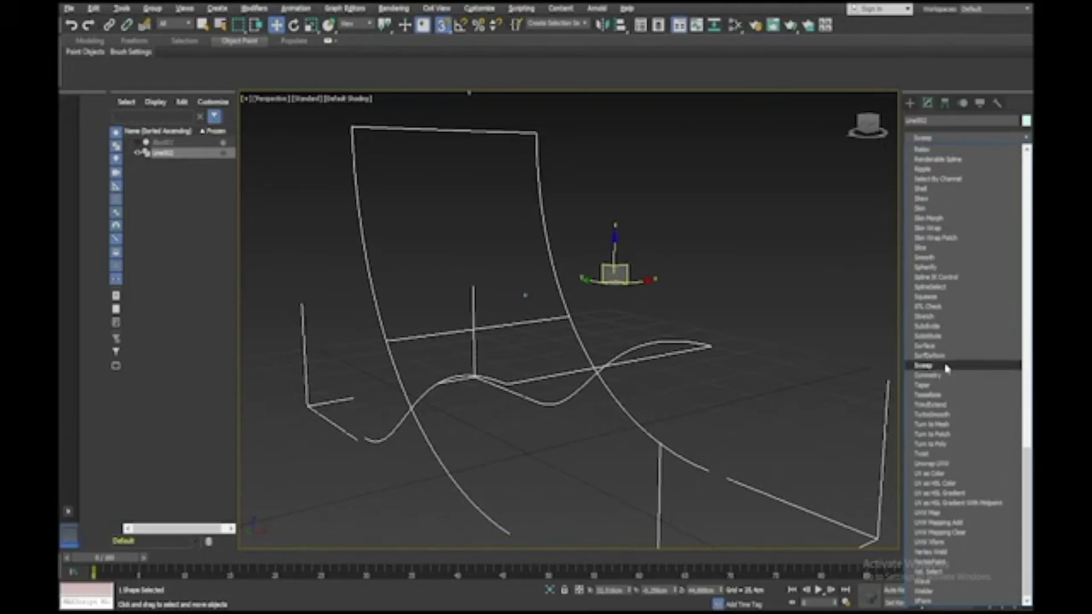
left_click(945, 365)
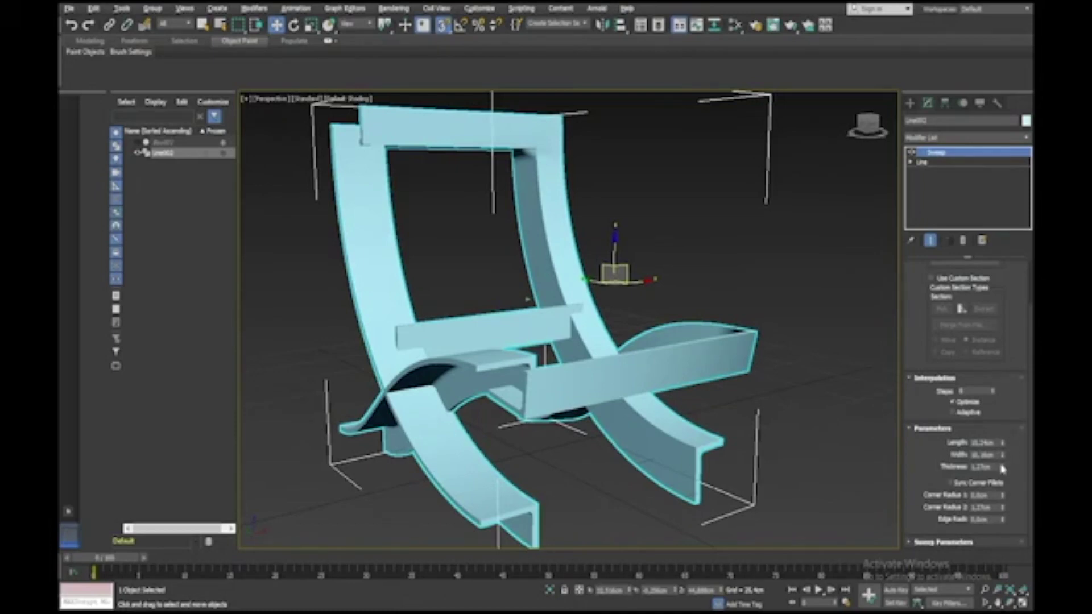
Try an Angle section thickness of about 1.8 cm, and switch the sweep's built-in section to Tube
mouse_move(1003, 468)
left_mouse_down()
mouse_move(1003, 507)
mouse_move(1005, 451)
left_mouse_up()
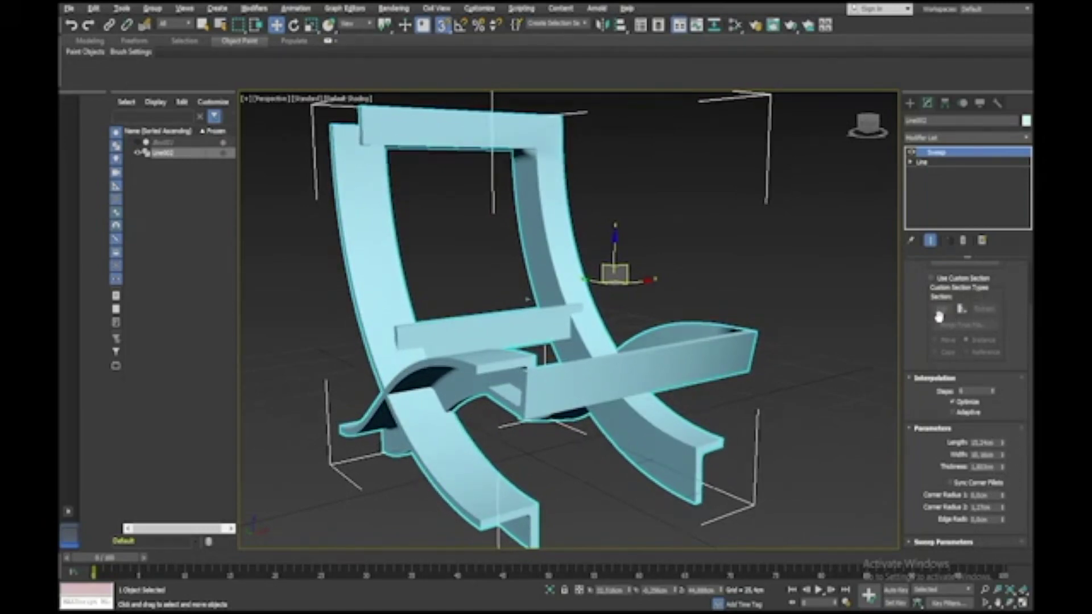
scroll(922, 333, "up", 2)
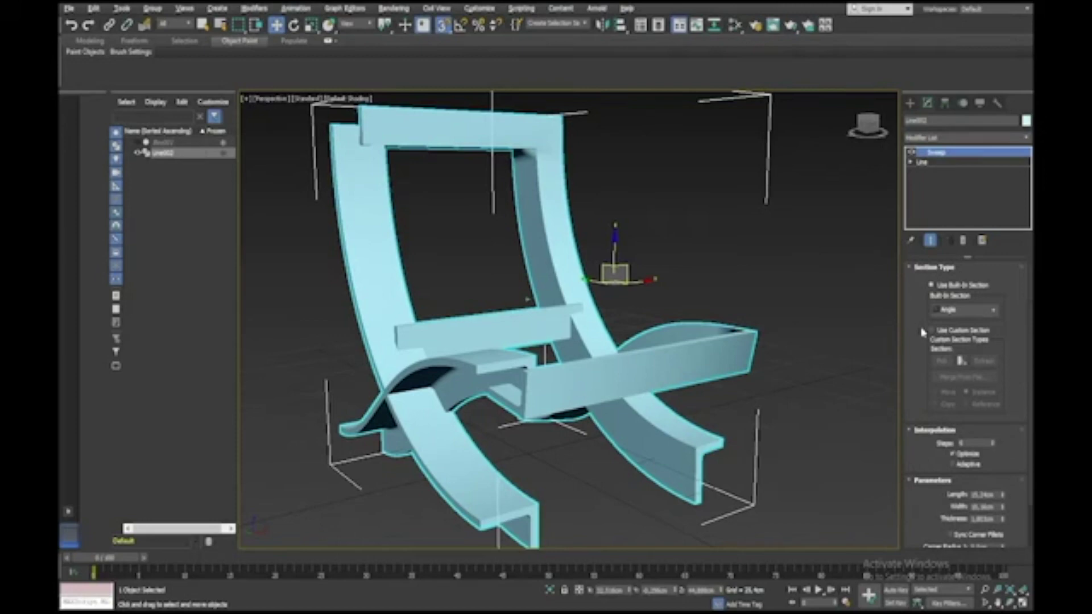
left_click(995, 311)
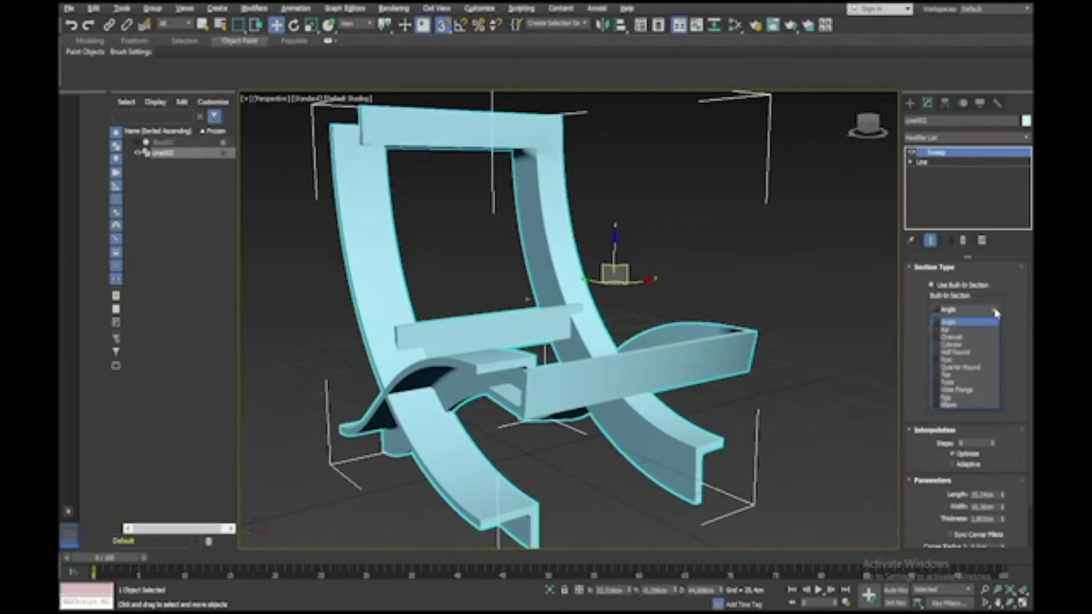
left_click(958, 383)
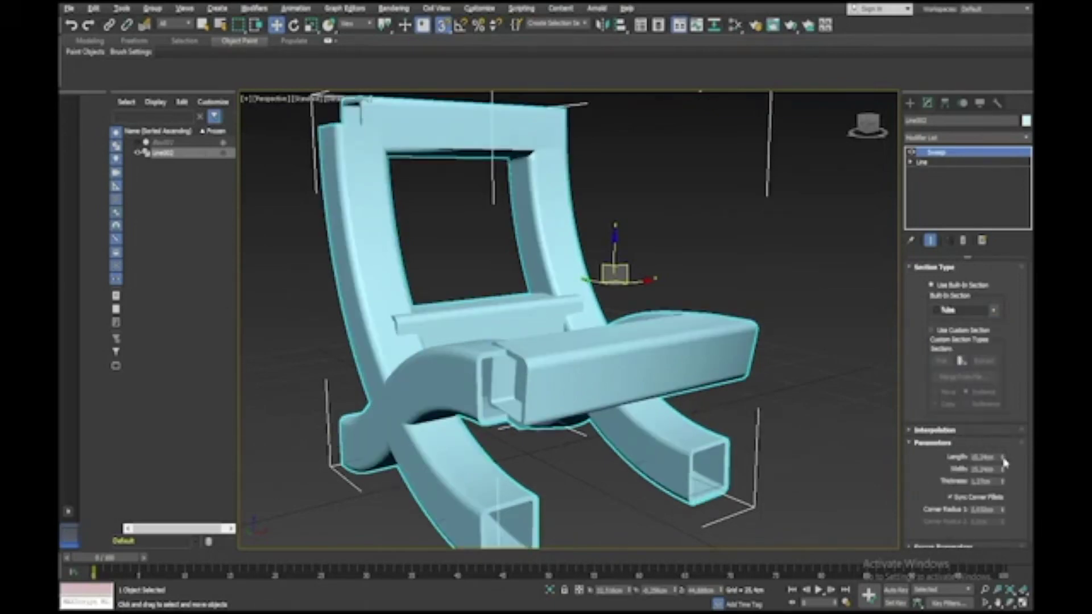
Try slimmer Tube section dimensions of about 4.5 cm length, 4.42 cm width and 0.36 cm thickness
left_click_drag(1002, 458, 999, 500)
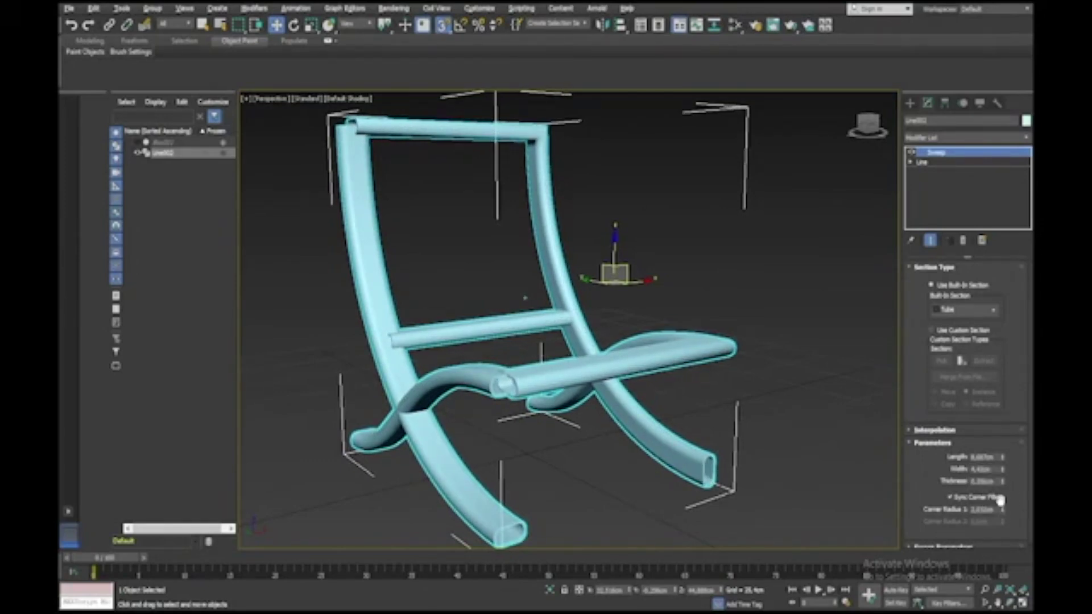
left_click(1002, 460)
left_click(1002, 460)
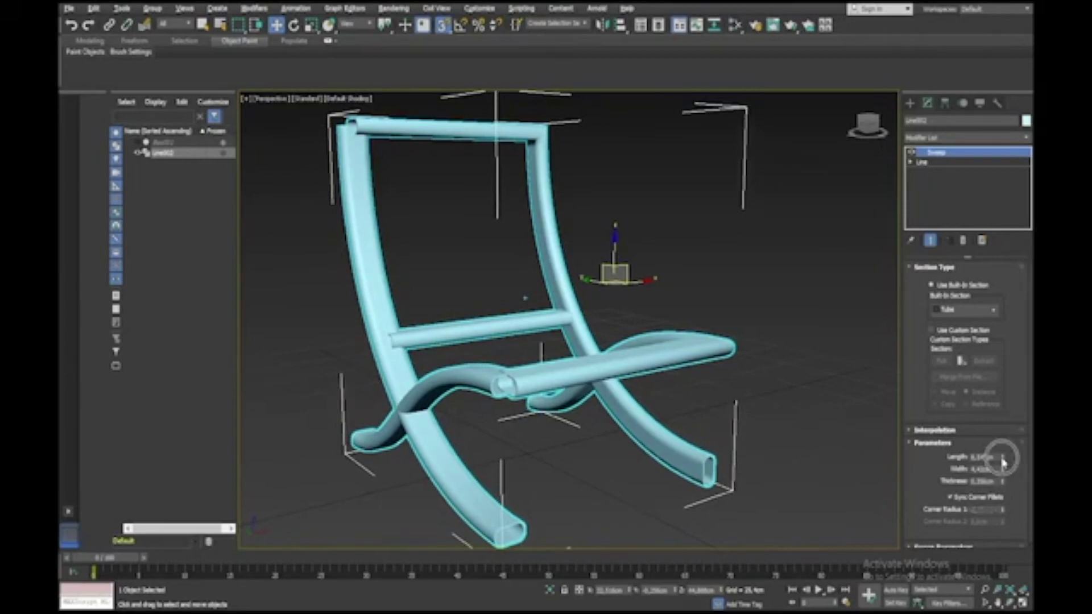
left_click(1001, 461)
left_click(1002, 461)
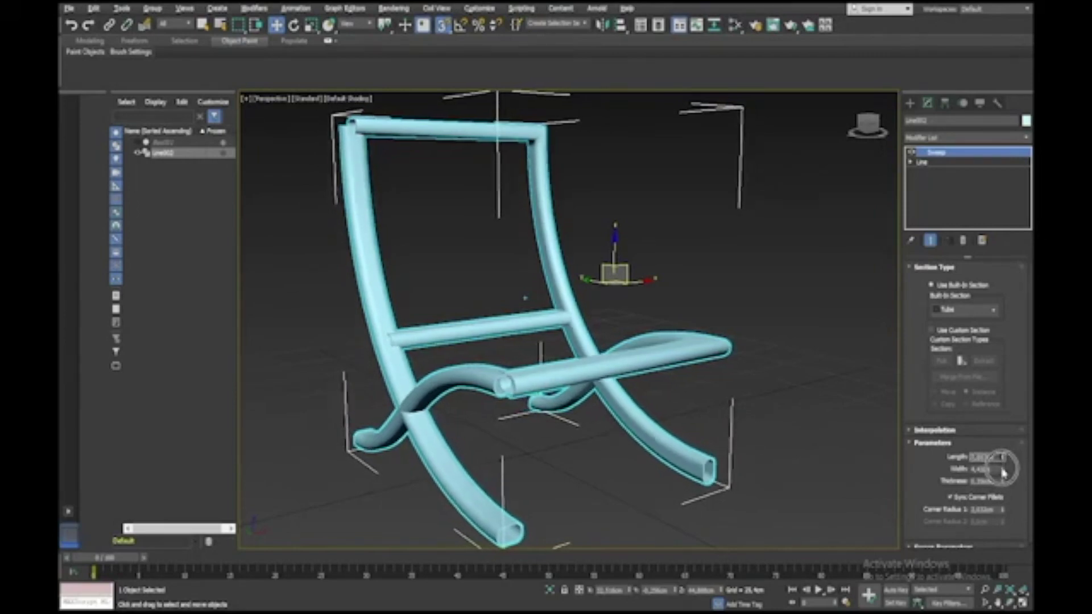
left_click(1002, 483)
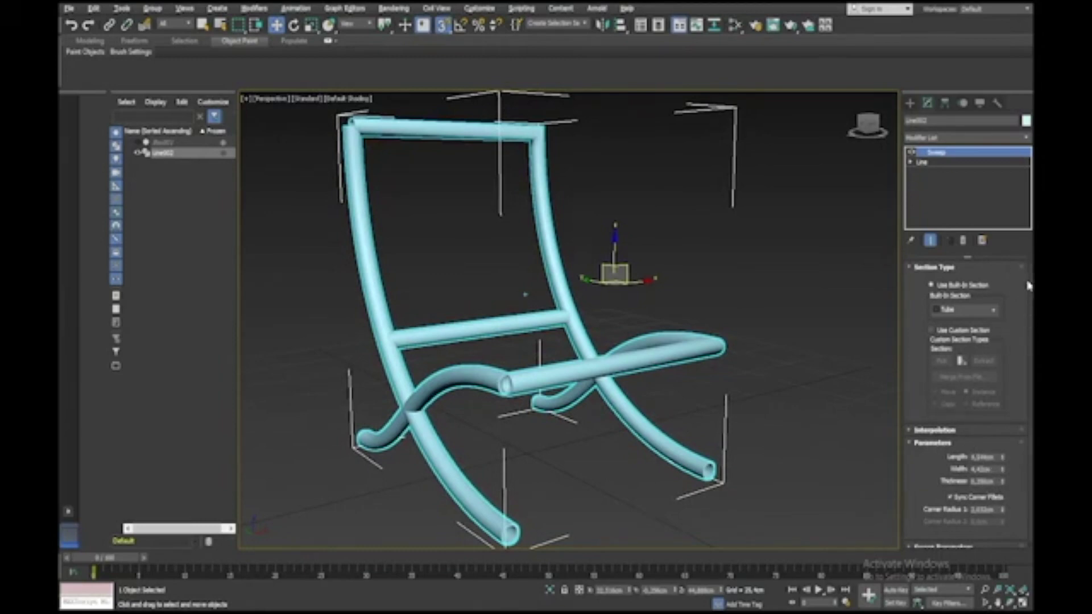
Set the sweep's built-in section to Bar with a length of about 2.59 cm and a width of about 1.83 cm
left_click(992, 310)
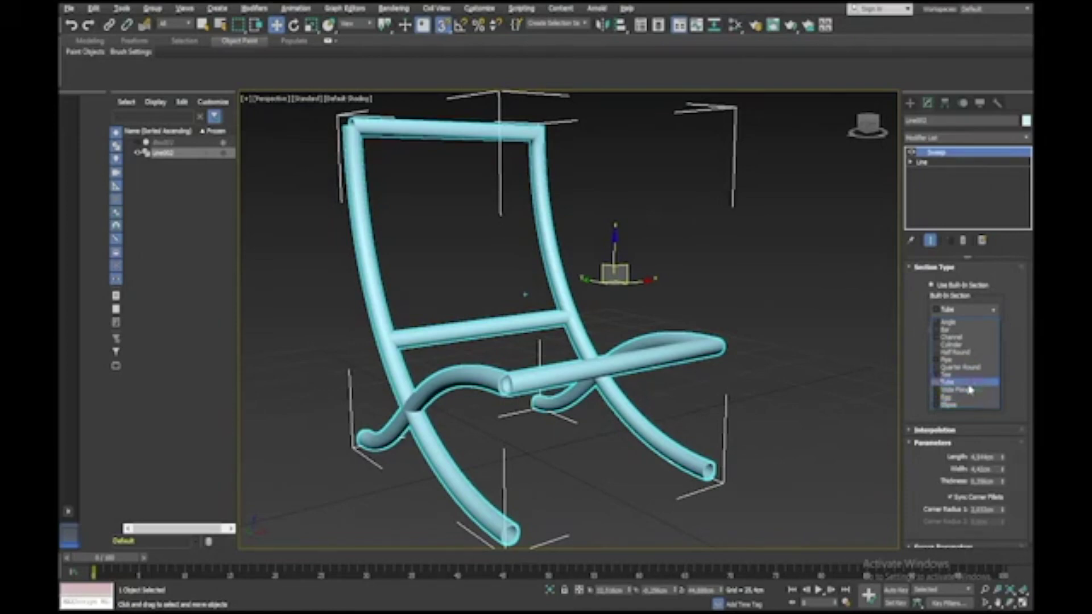
left_click(985, 336)
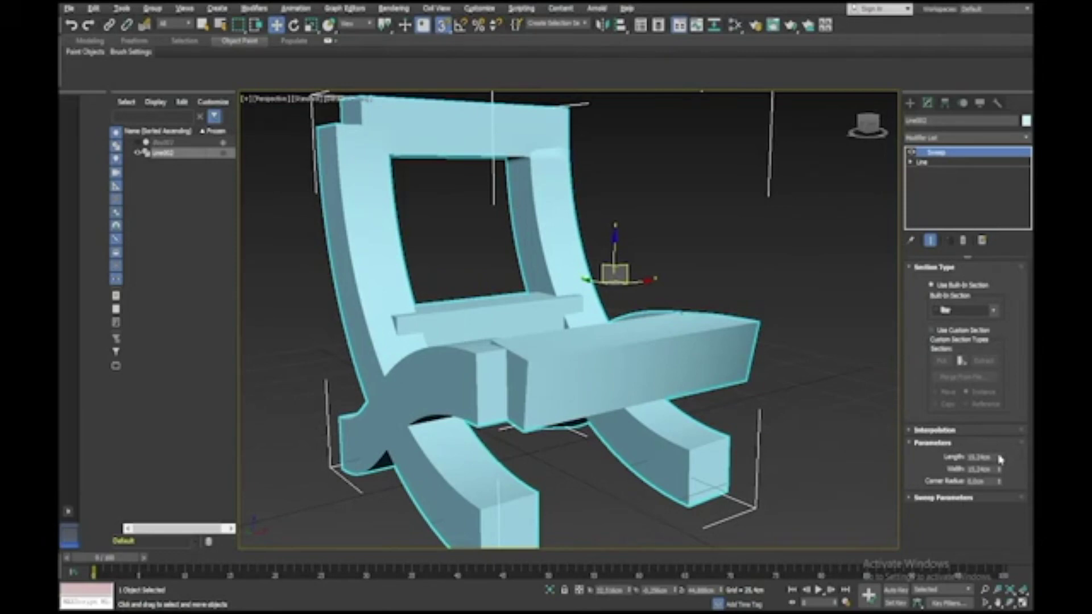
left_click_drag(1000, 460, 999, 508)
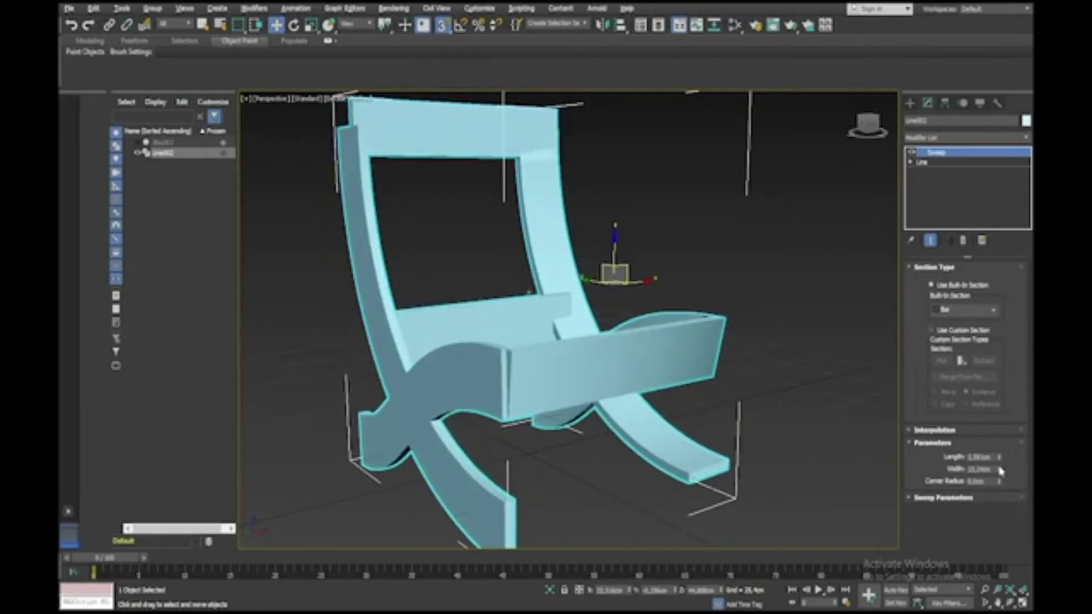
left_click_drag(1000, 471, 1001, 523)
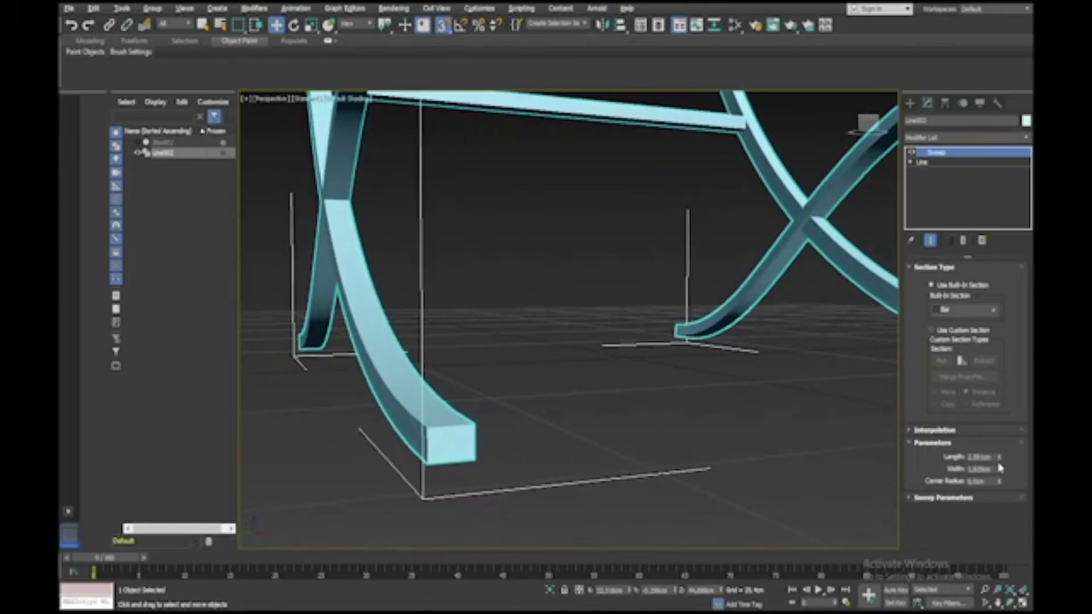
Flatten the sweep's Bar section to a length of about 2.82 cm and a width of about 0.46 cm
left_click_drag(999, 464, 1001, 506)
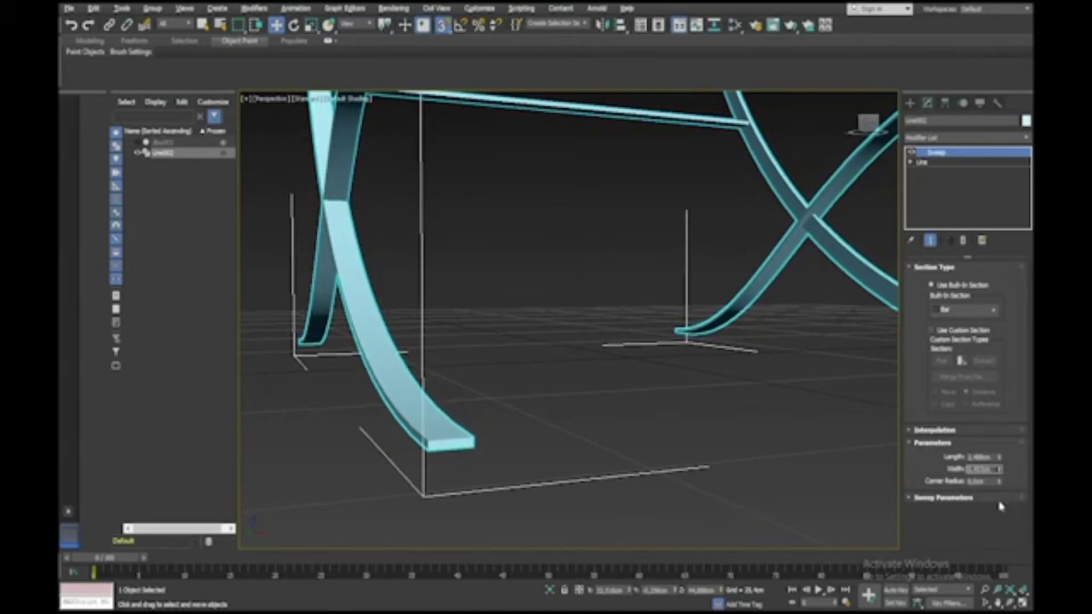
left_click_drag(1000, 460, 1002, 453)
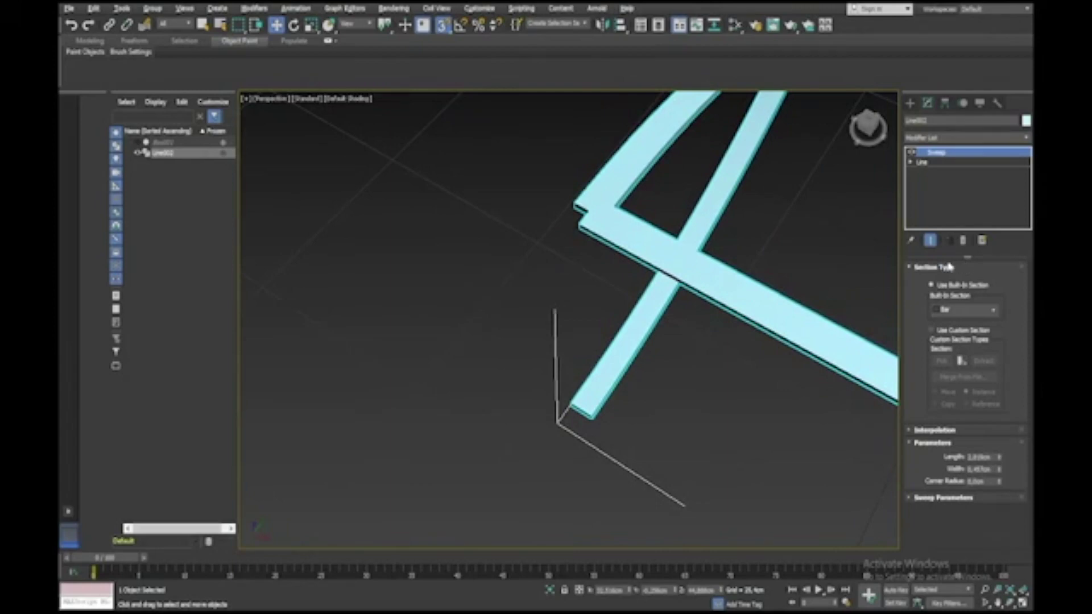
Weld the line's overlapping vertices at one upper corner of the frame, and return to the Sweep level
left_click(909, 163)
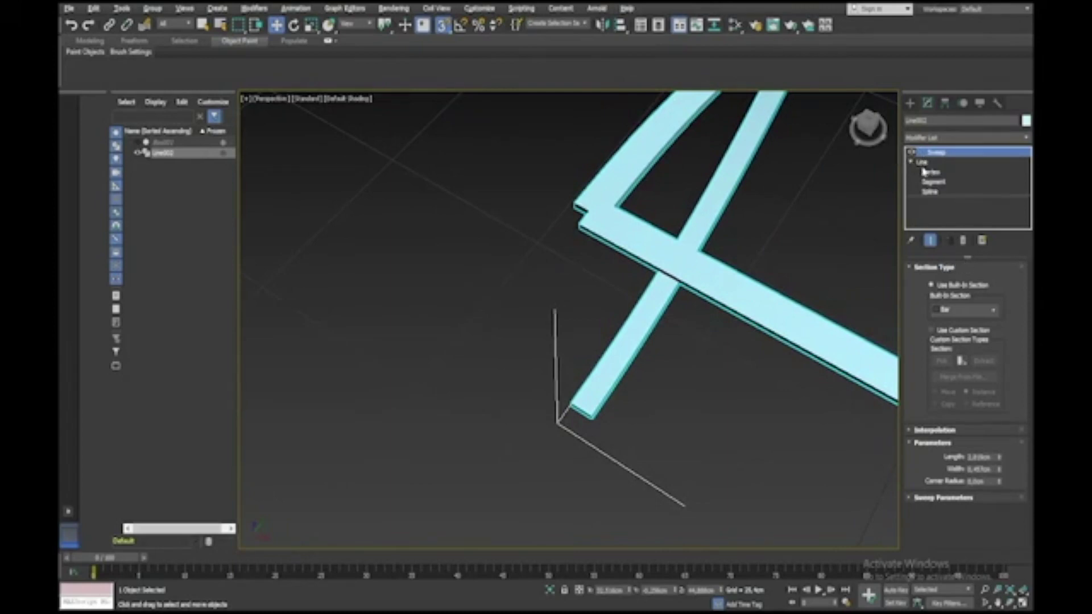
left_click(924, 171)
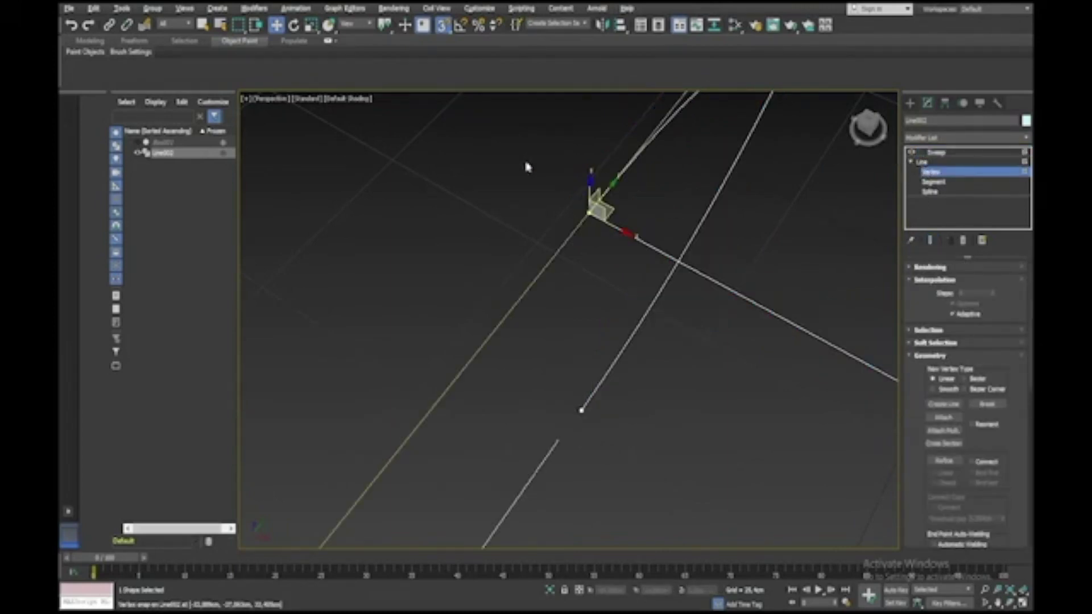
left_click_drag(531, 169, 625, 243)
scroll(917, 487, "down", 3)
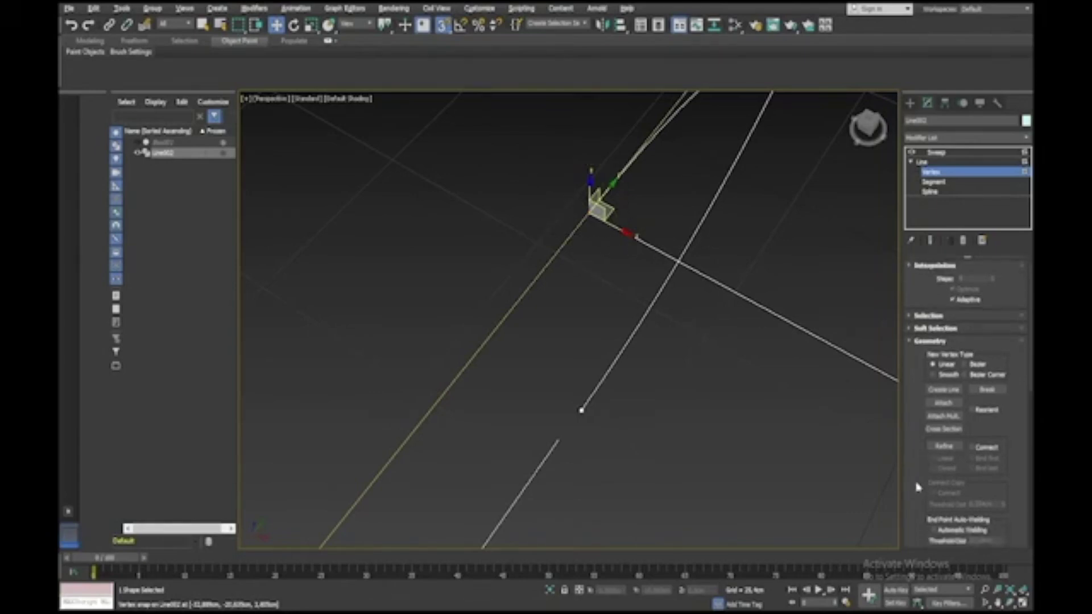
left_click(944, 507)
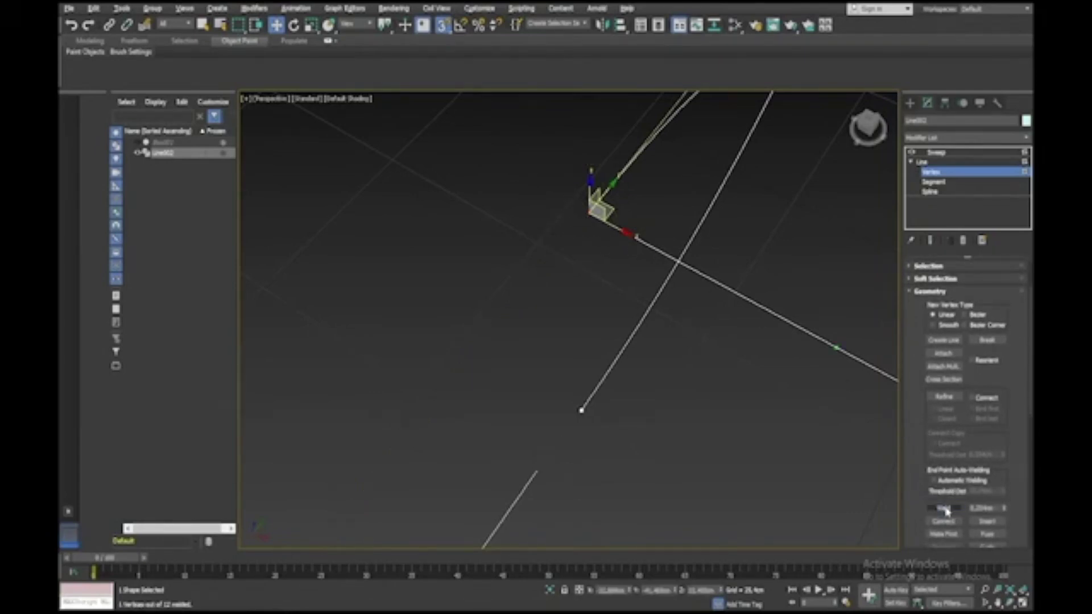
left_click(940, 155)
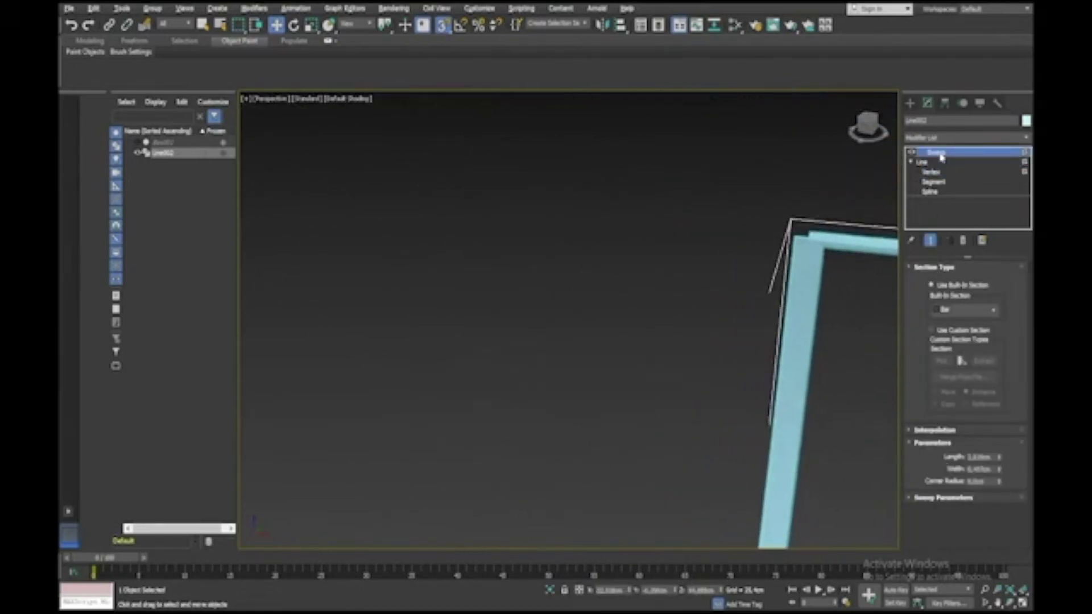
Try welding the vertices at the next frame corner, and return to the Sweep level to check the joint
left_click(931, 173)
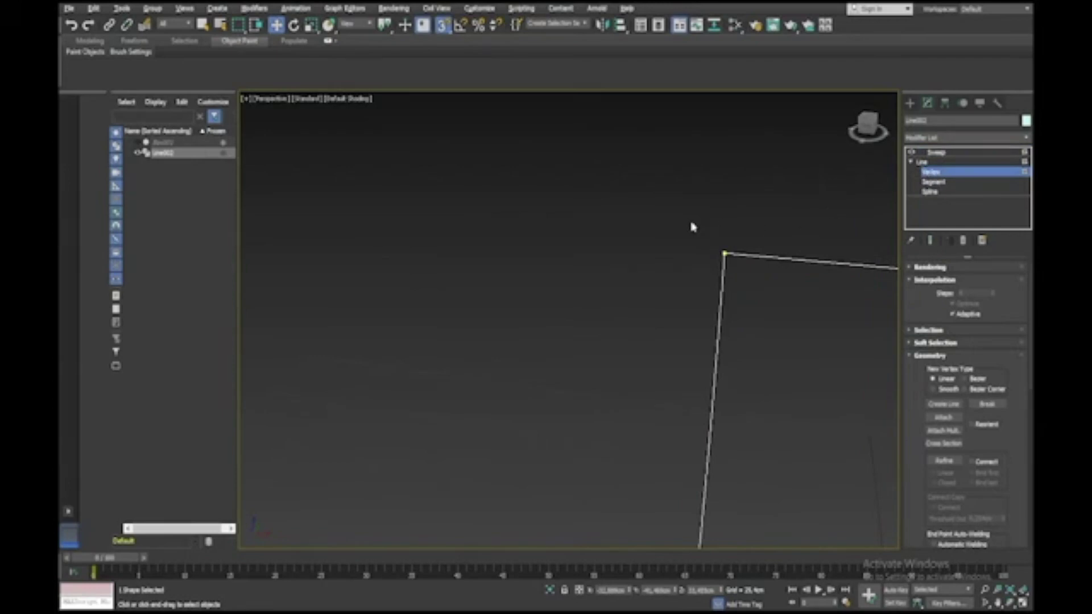
left_click_drag(683, 221, 747, 274)
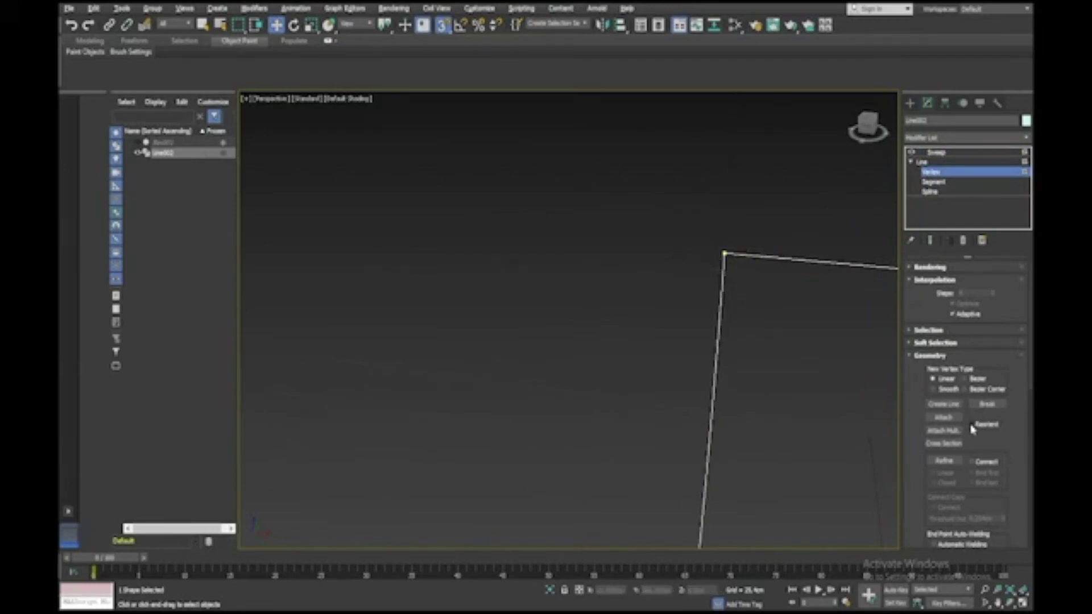
scroll(947, 490, "down", 3)
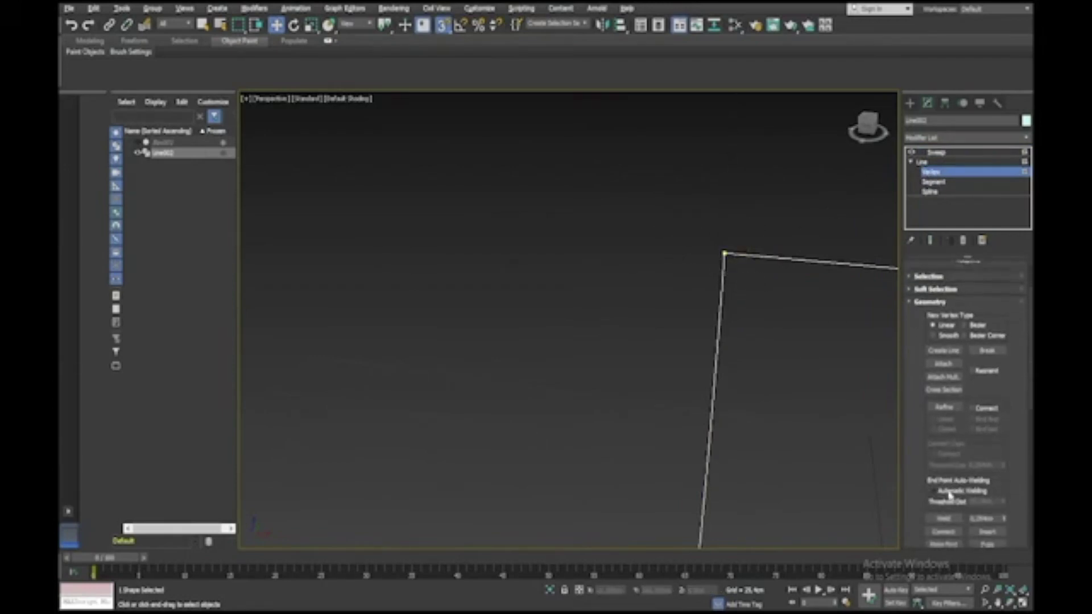
left_click(945, 513)
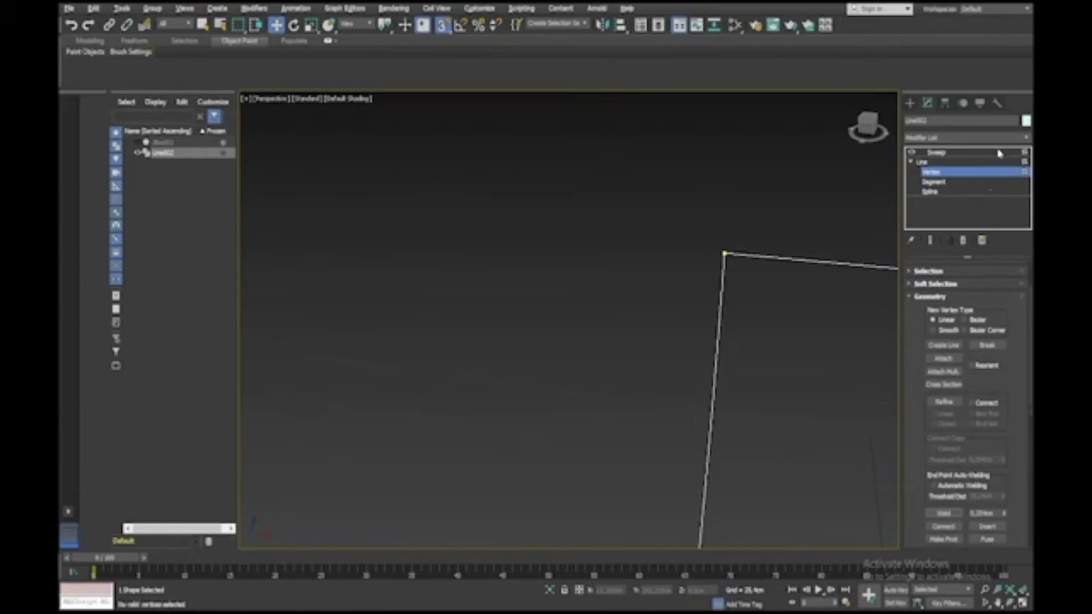
left_click(952, 153)
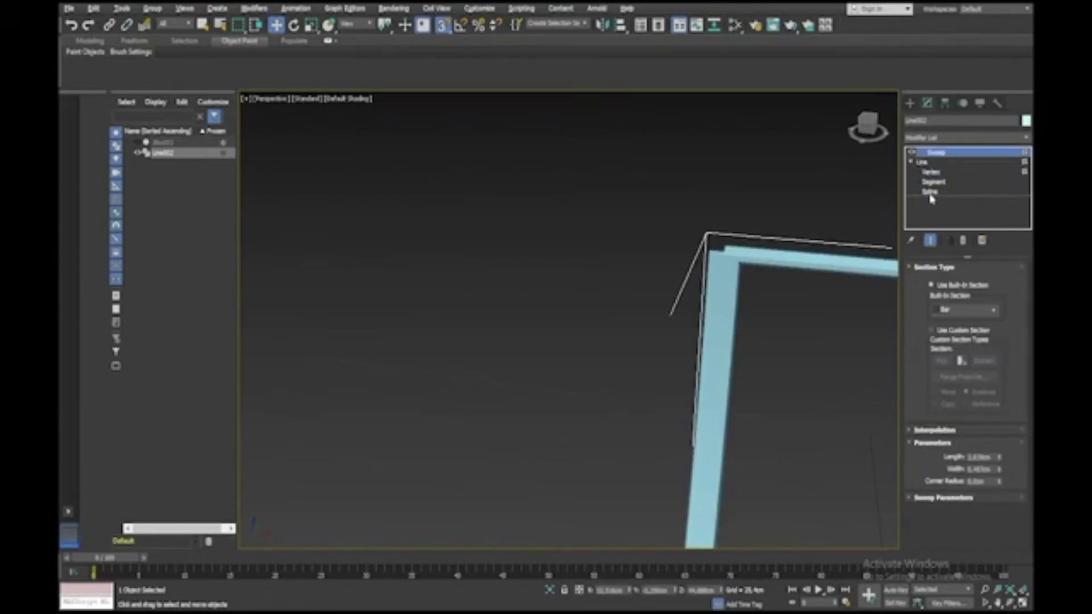
Weld the overlapping line vertices at the backrest's other top corner, and return to the Sweep level
left_click(930, 172)
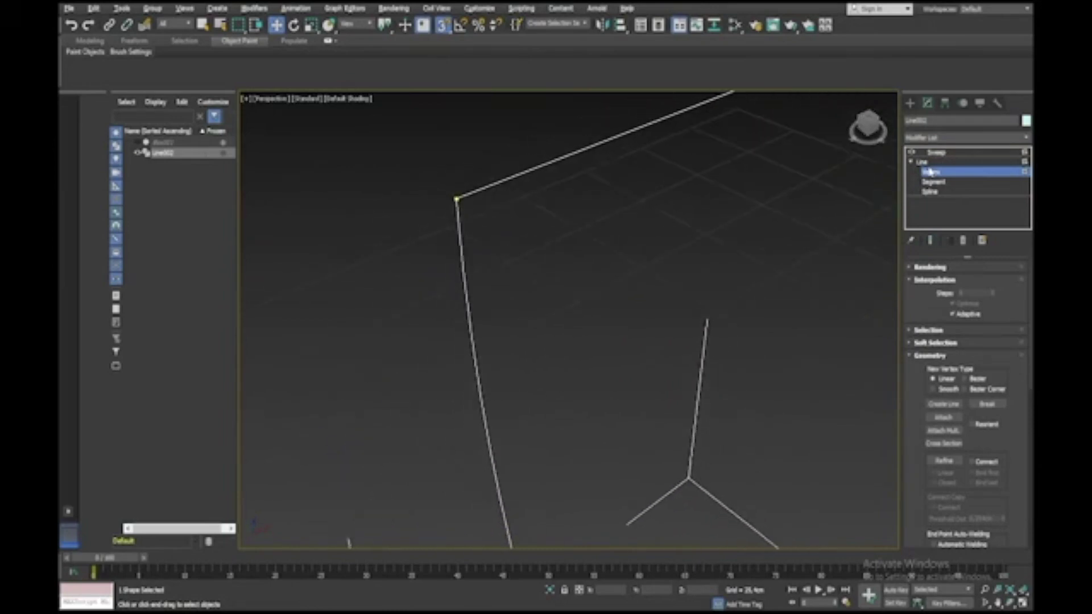
left_click_drag(471, 176, 570, 247)
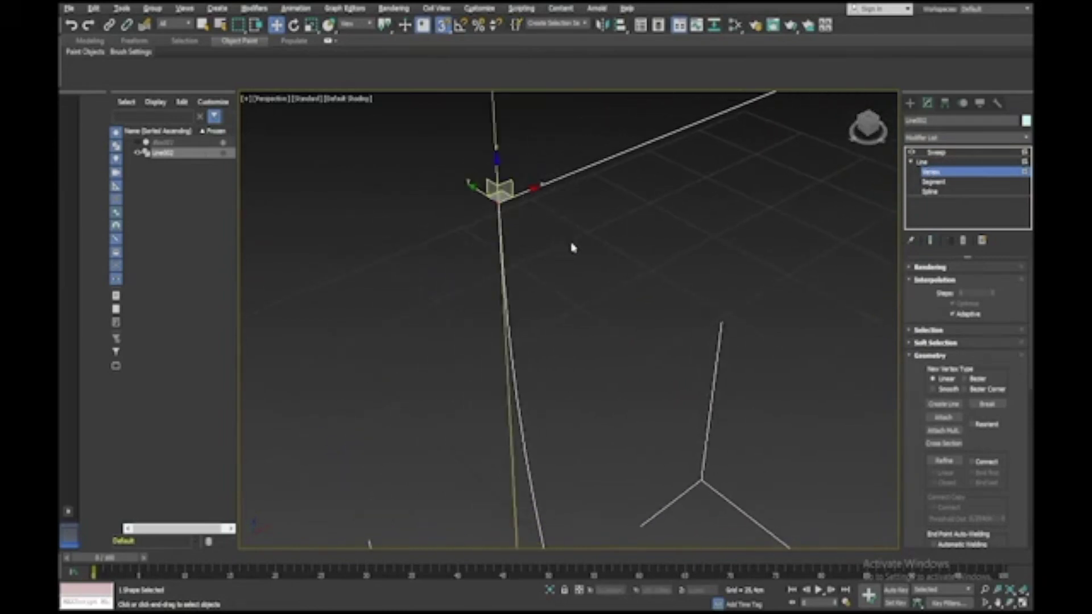
scroll(955, 475, "down", 5)
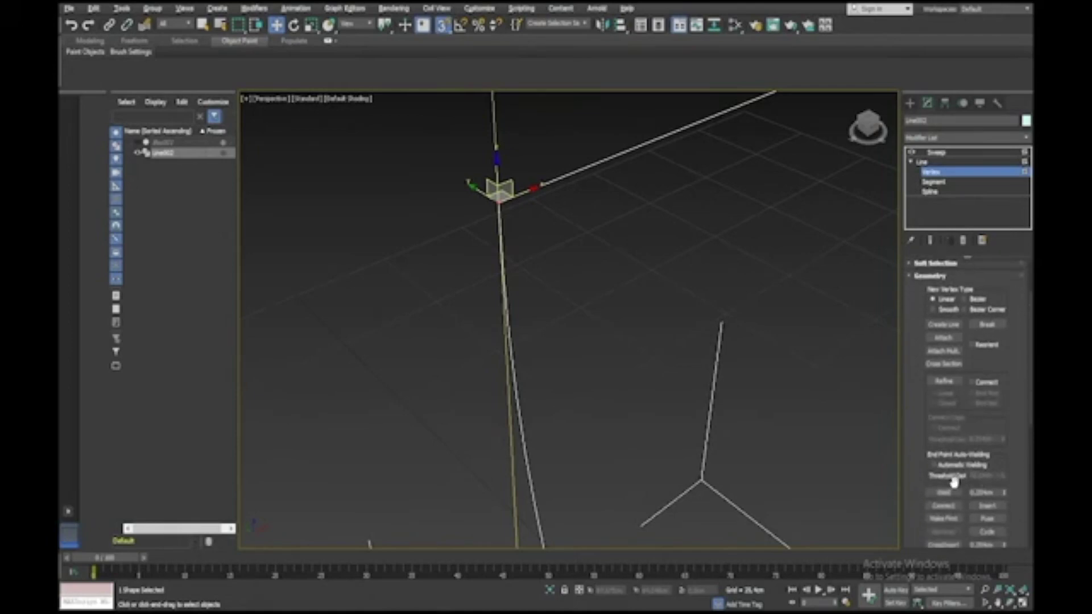
left_click(949, 493)
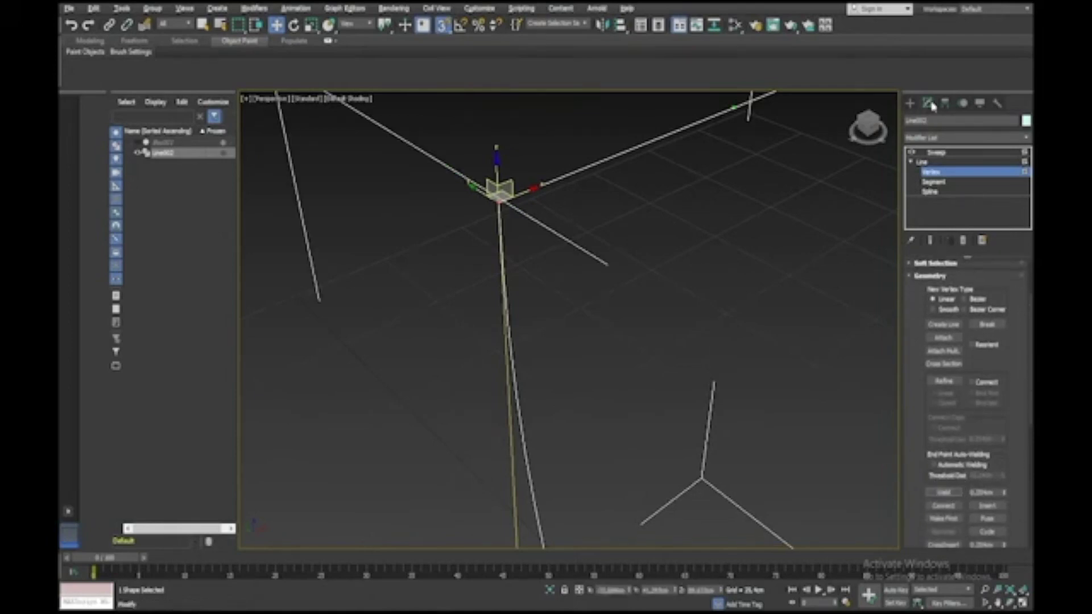
left_click(933, 153)
scroll(741, 230, "down", 5)
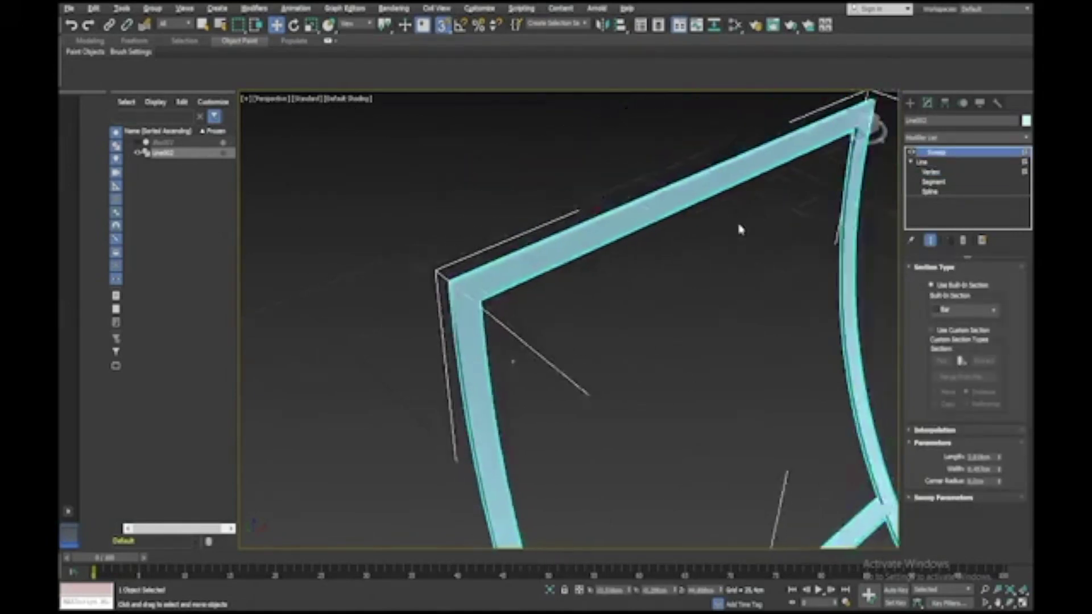
Add an Edit Poly modifier above the Sweep on the chair frame, and show edged faces in the Perspective view
middle_click_drag(741, 229, 879, 311, "alt")
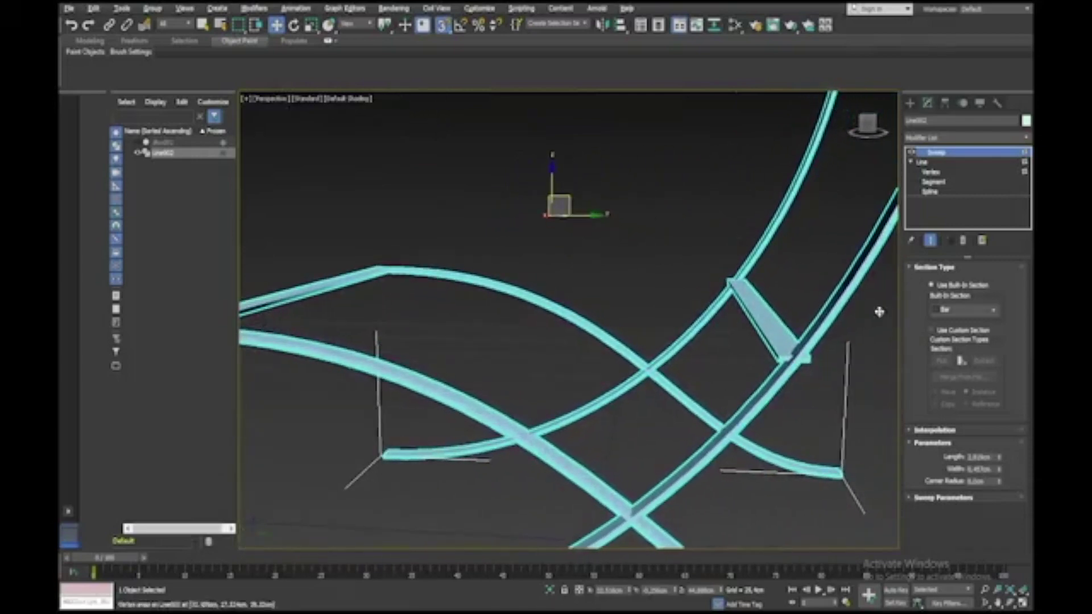
middle_click_drag(793, 345, 805, 378, "alt")
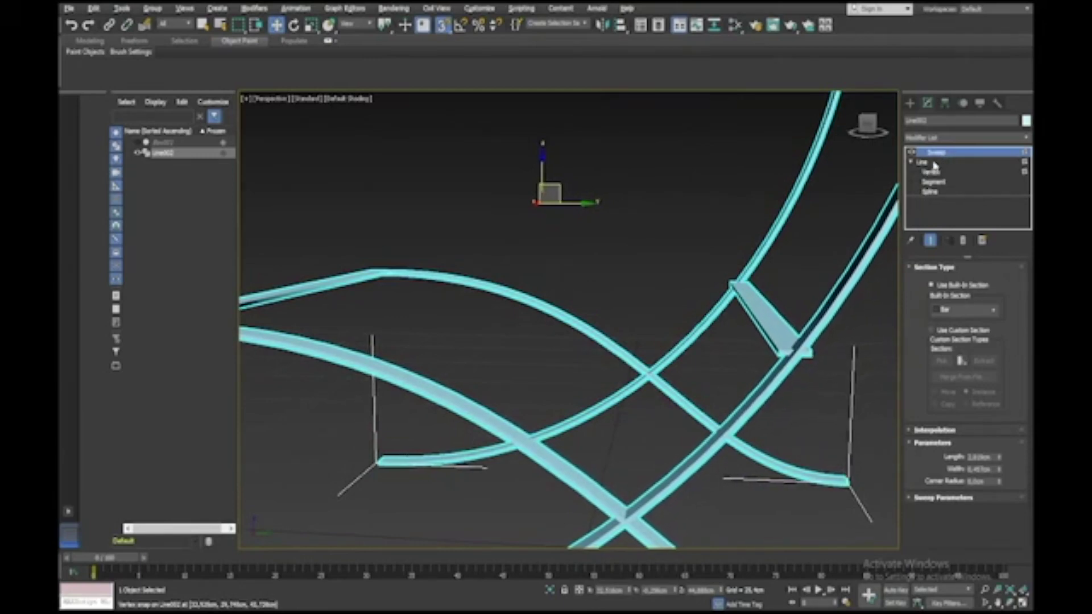
middle_click_drag(864, 196, 946, 166, "alt")
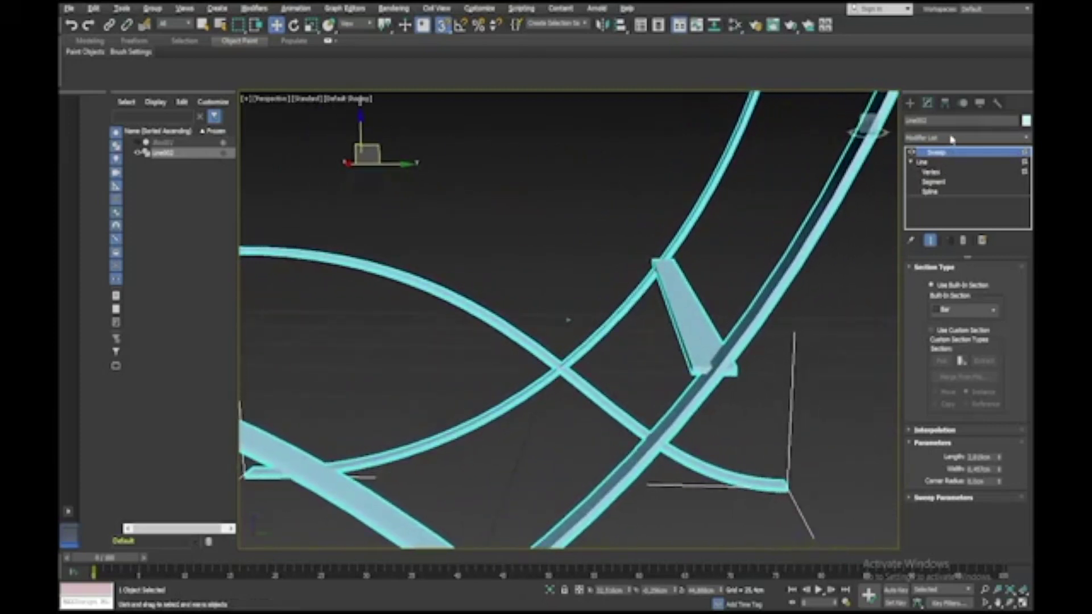
left_click(951, 138)
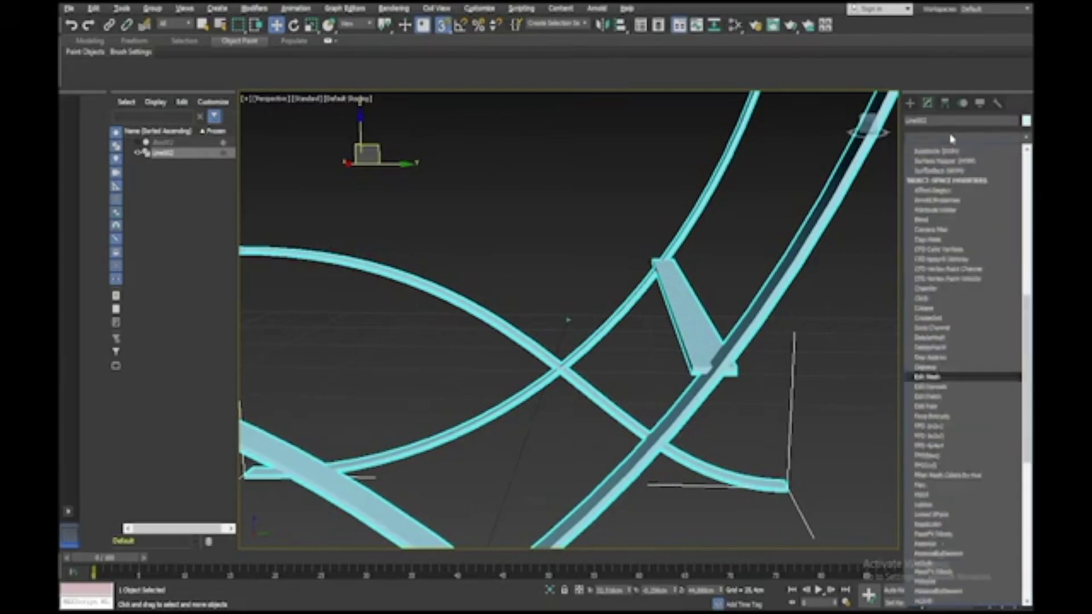
scroll(946, 188, "down", 5)
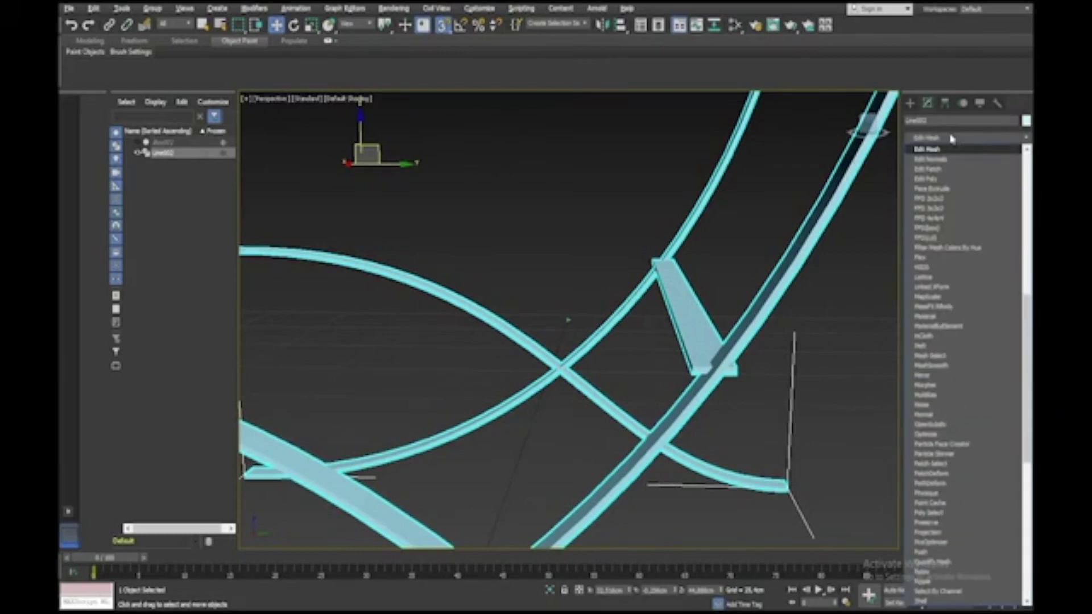
left_click(944, 179)
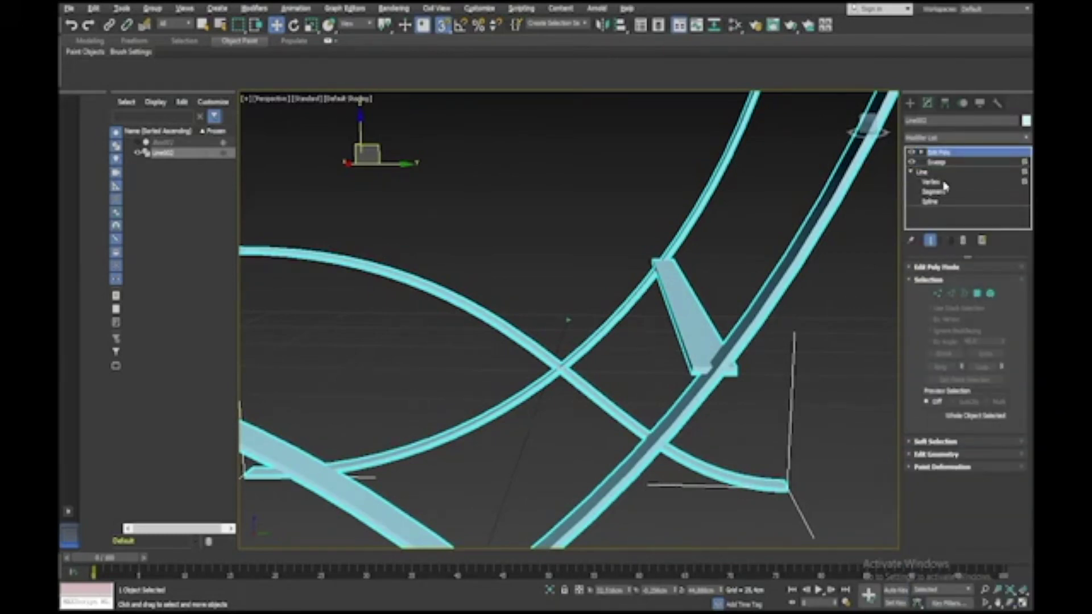
key("F4")
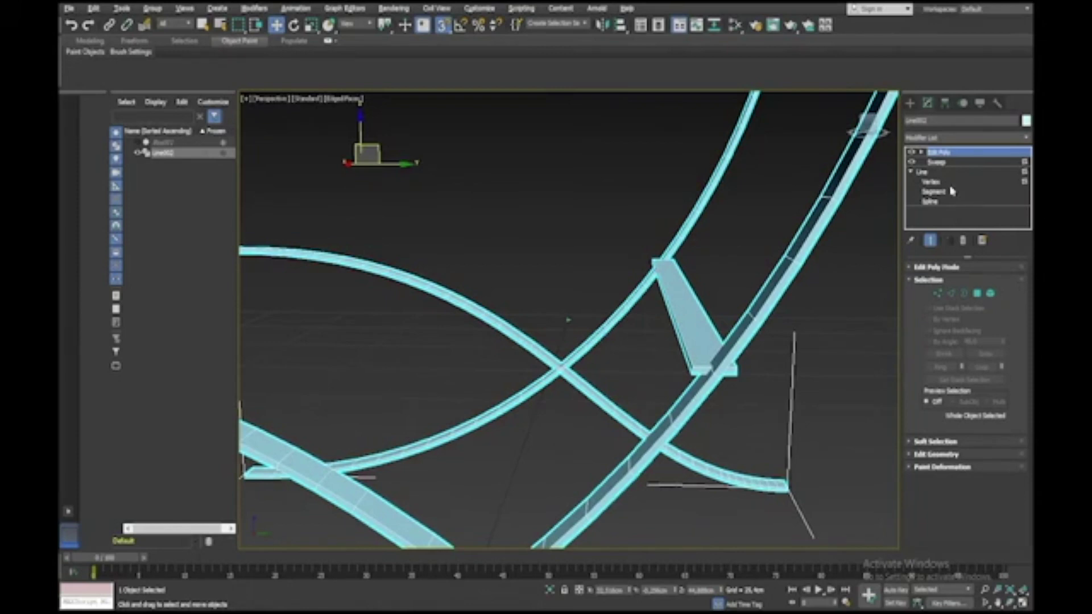
Select all polygons of the crossbar between the two curved back legs by growing the selection from one face
left_click(921, 153)
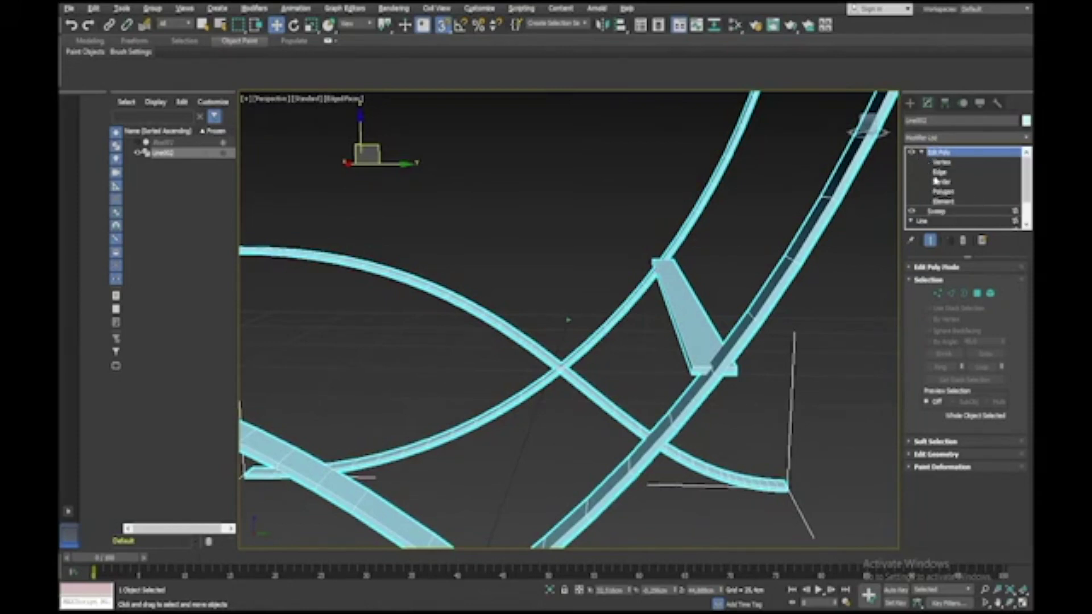
left_click(941, 192)
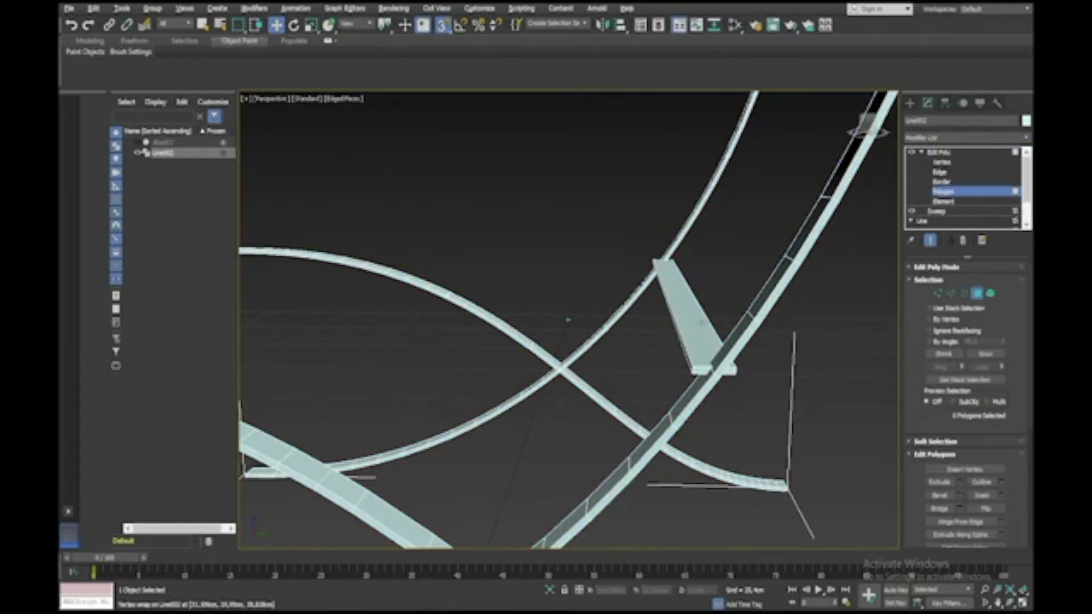
left_click(701, 322)
middle_click_drag(700, 322, 967, 363, "alt")
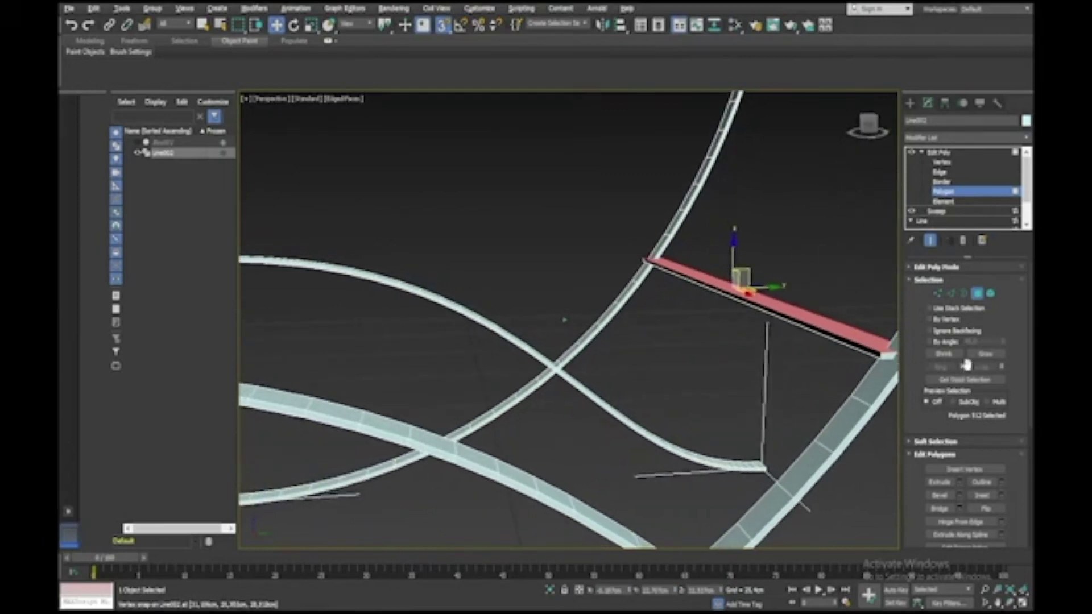
left_click(982, 354)
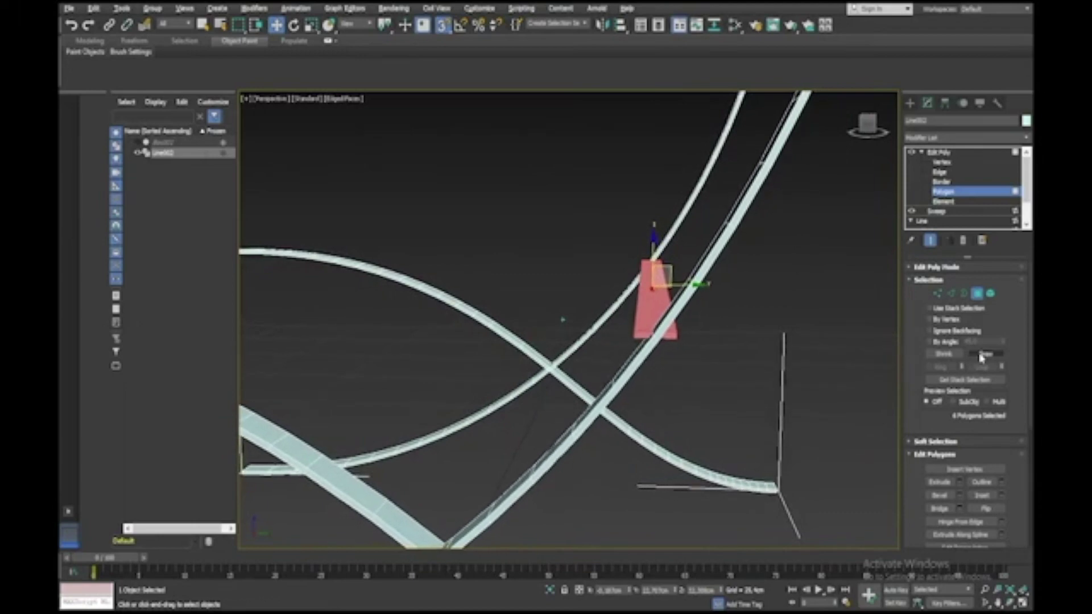
Rotate the selected crossbar polygons in the Left view until they run parallel to the curved profile
key("alt+w")
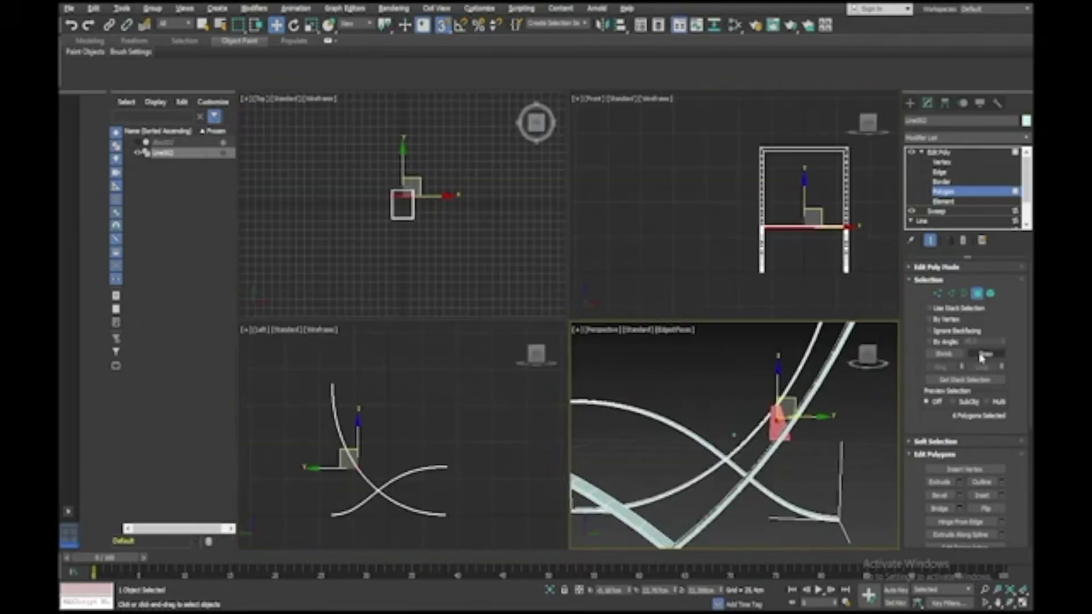
right_click(483, 450)
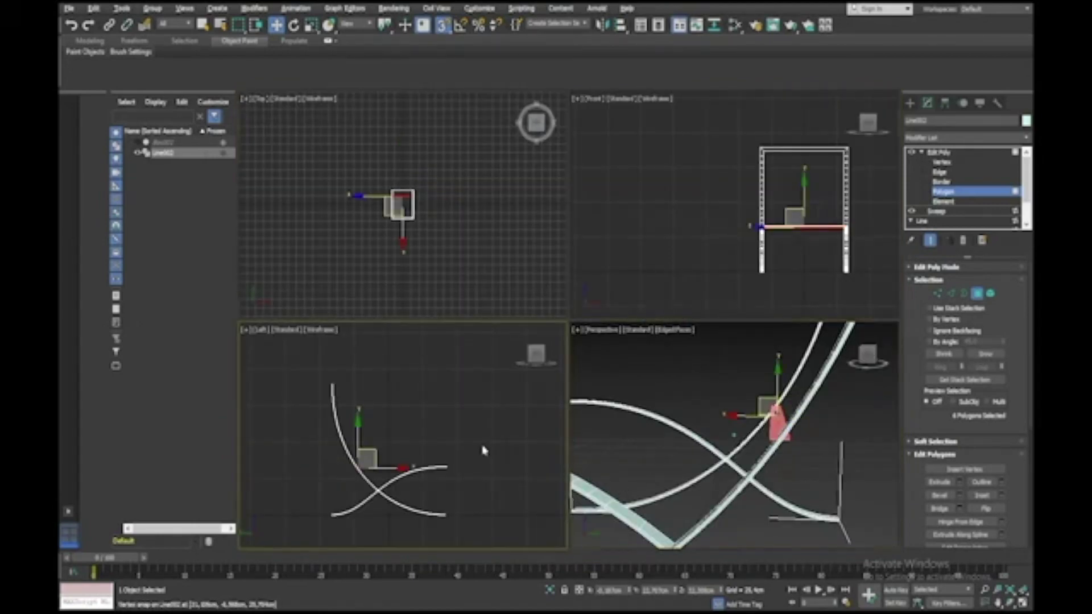
key("alt+w")
key("z")
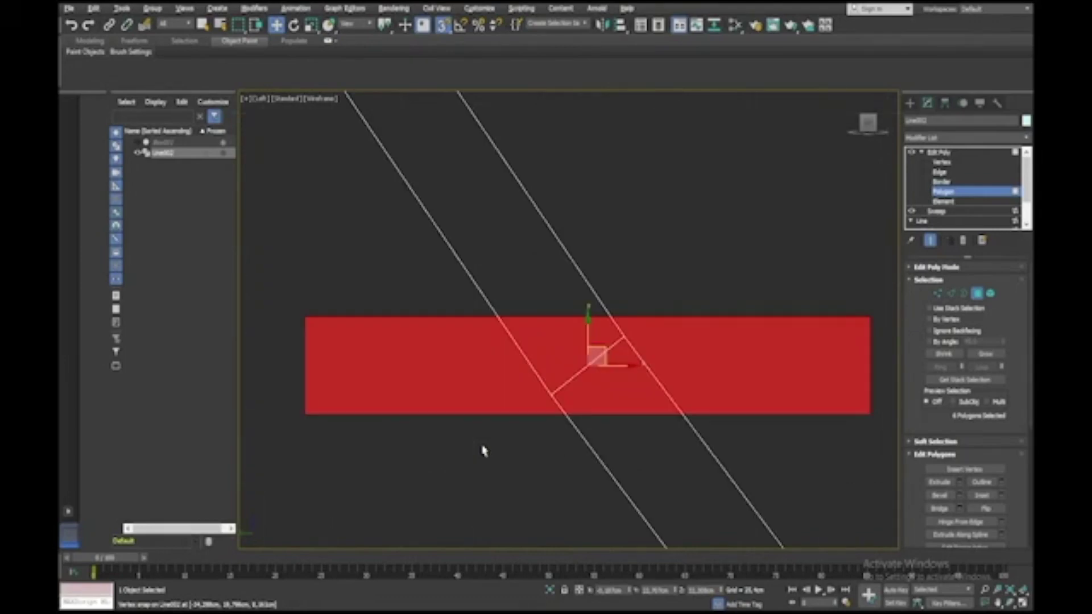
scroll(727, 365, "down", 1)
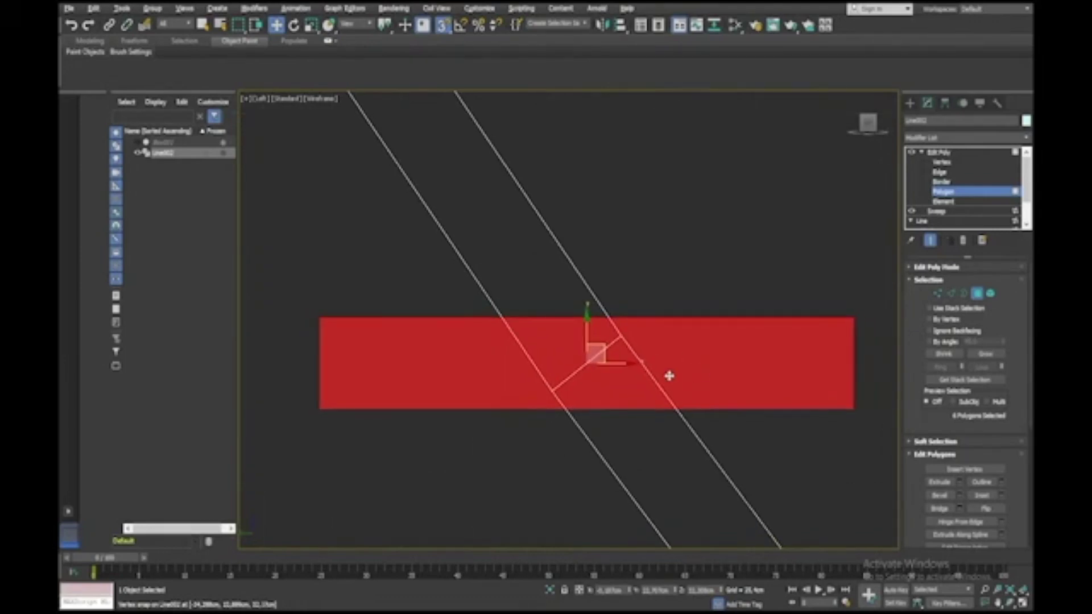
key("e")
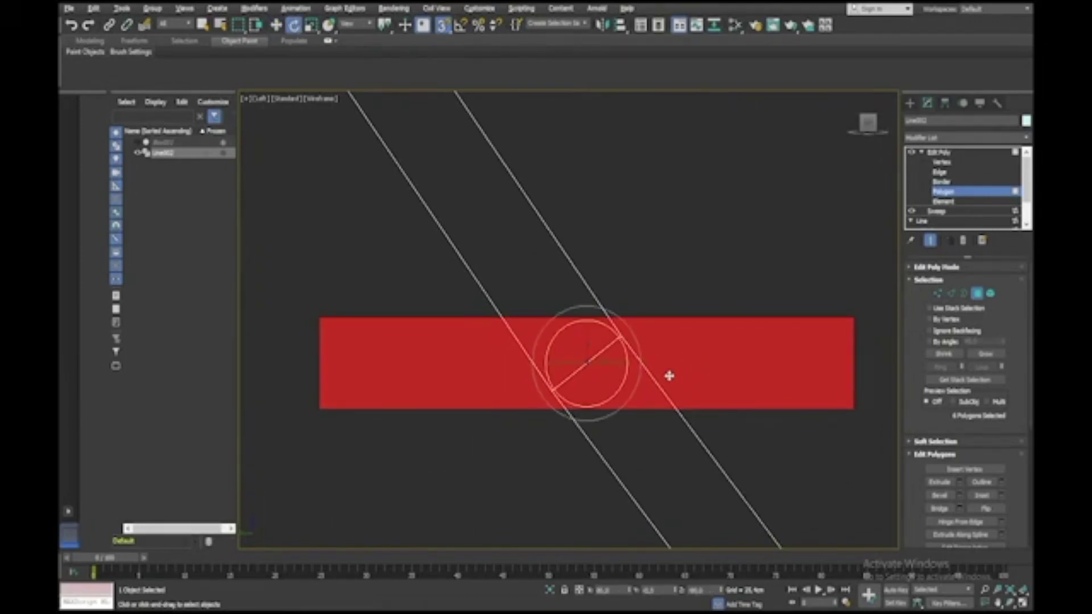
left_click_drag(624, 355, 642, 418)
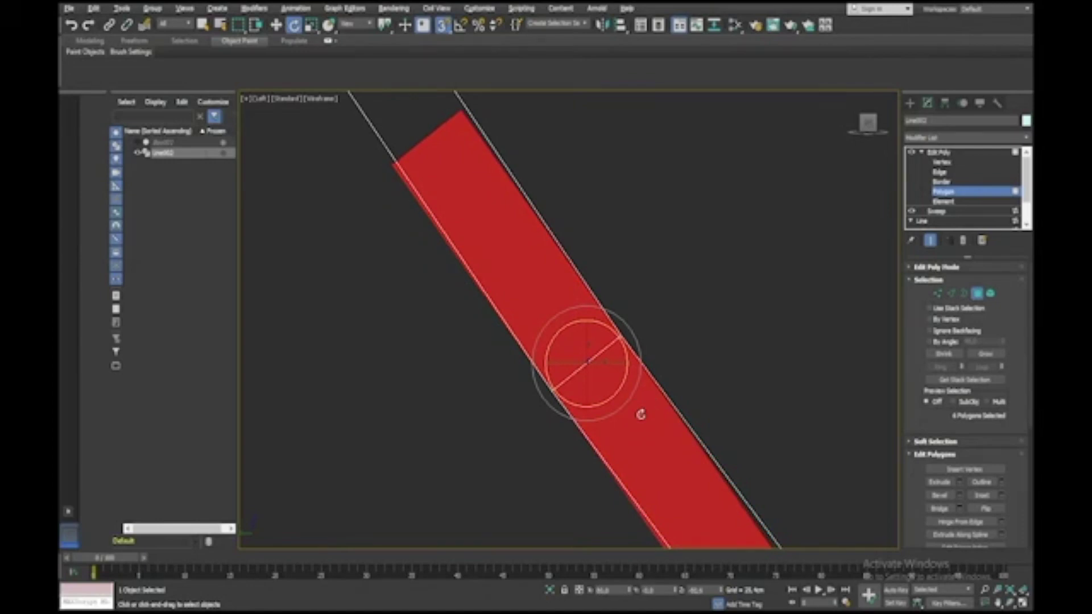
Move the rotated crossbar polygons to line up within the curved profile's thickness, and turn off snapping
key("w")
left_click_drag(604, 353, 592, 361)
left_click(443, 25)
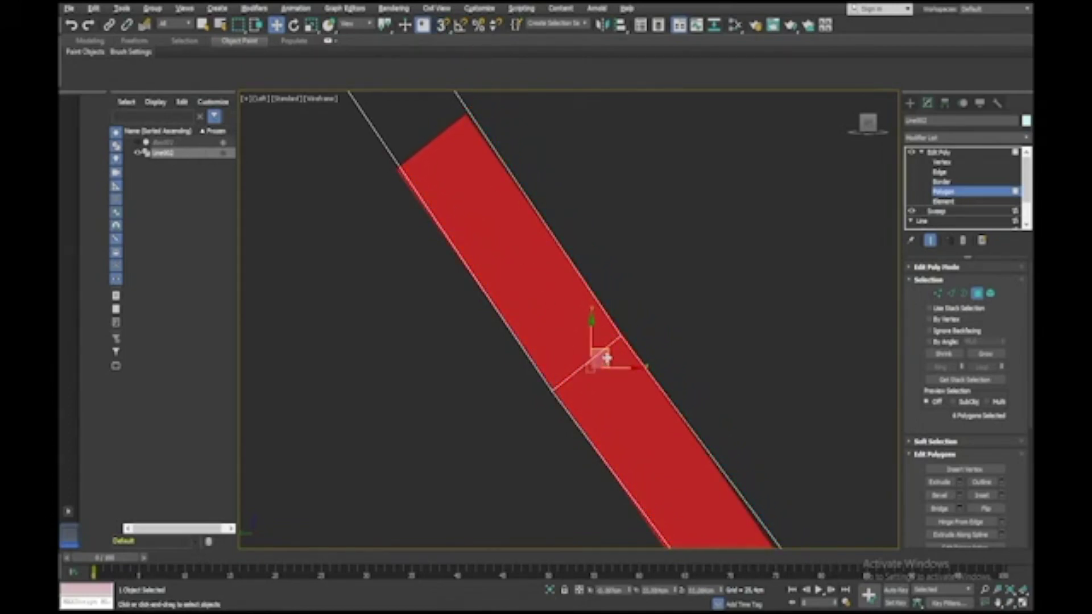
Nudge the selected crossbar polygons flush within the curved profile, clear the selection, and leave polygon level
left_click_drag(606, 357, 608, 357)
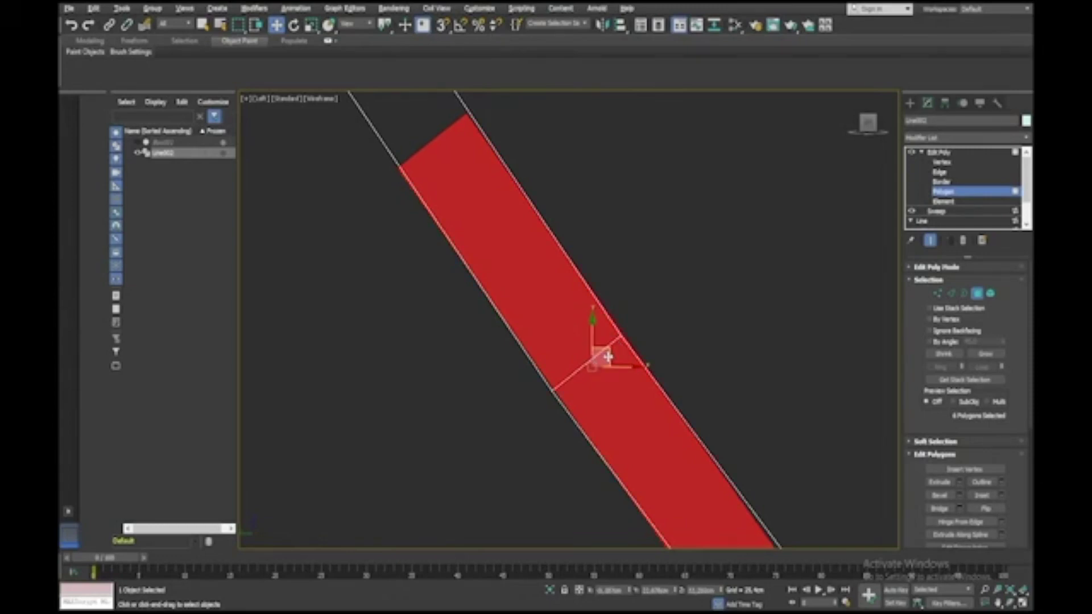
left_click(793, 306)
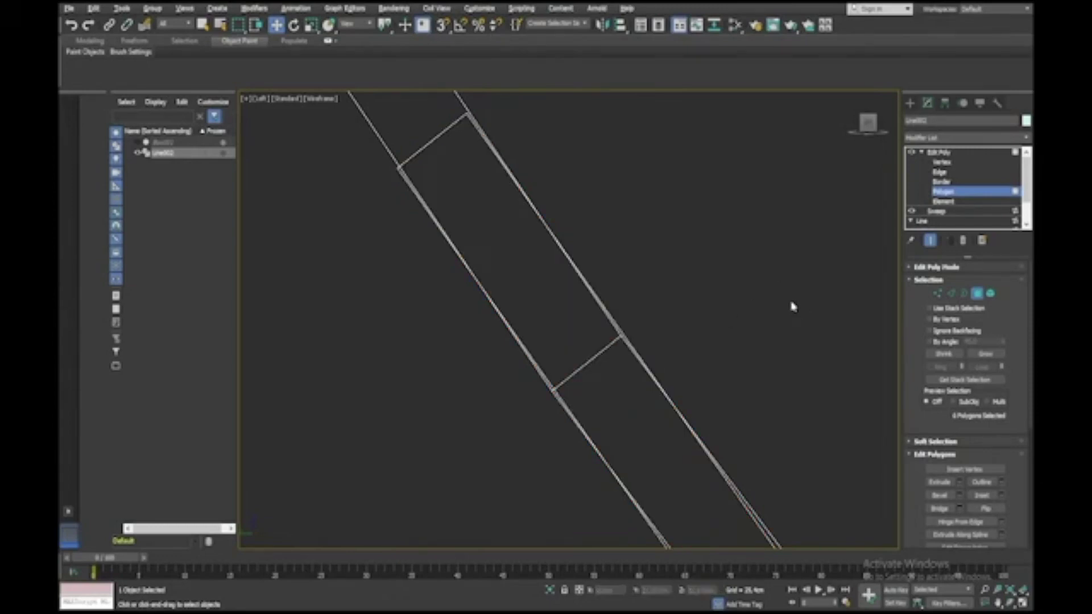
left_click(922, 153)
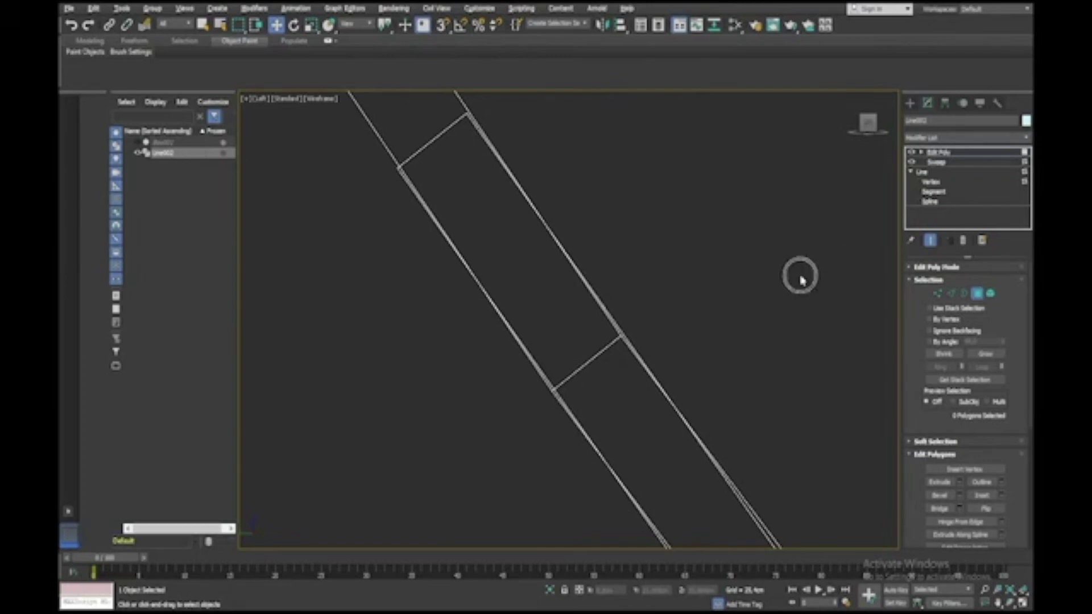
key("z")
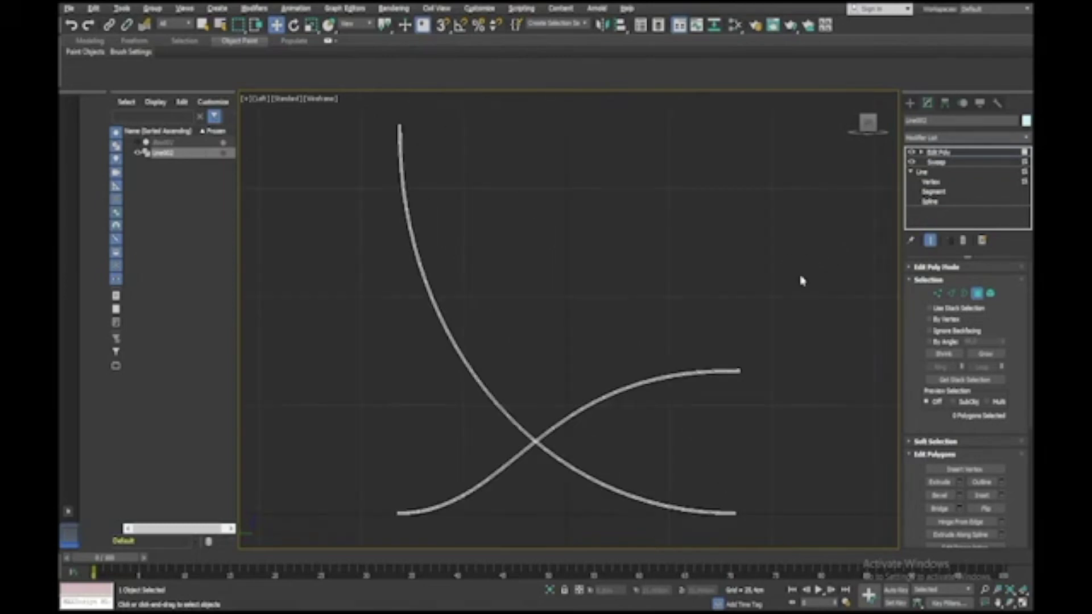
Select the ring of long edges around the backrest's top crossbar at the Edit Poly edge level
key("alt+w")
key("alt+w")
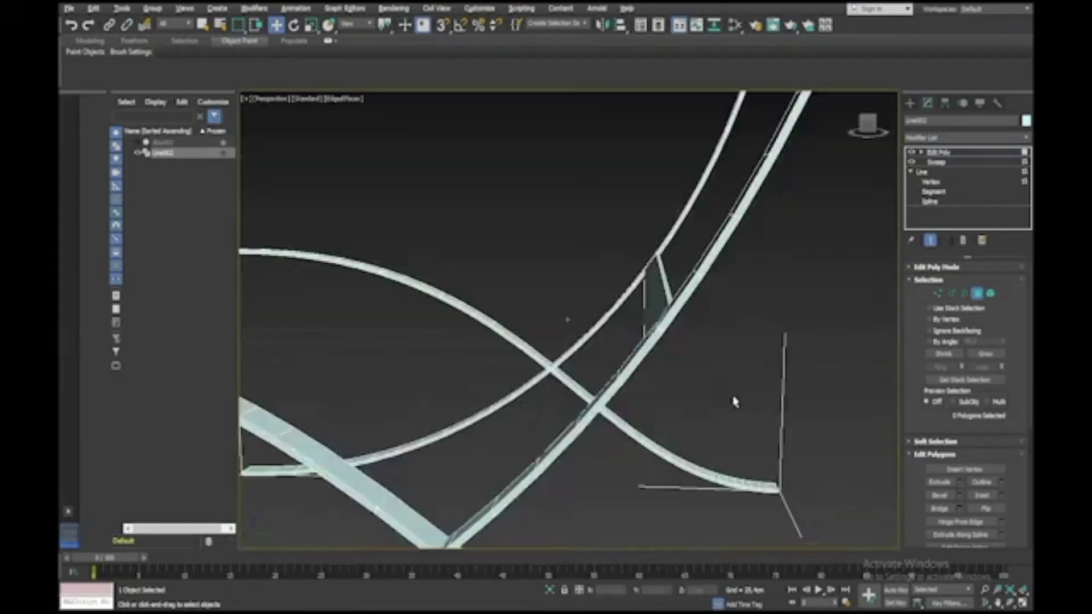
key("z")
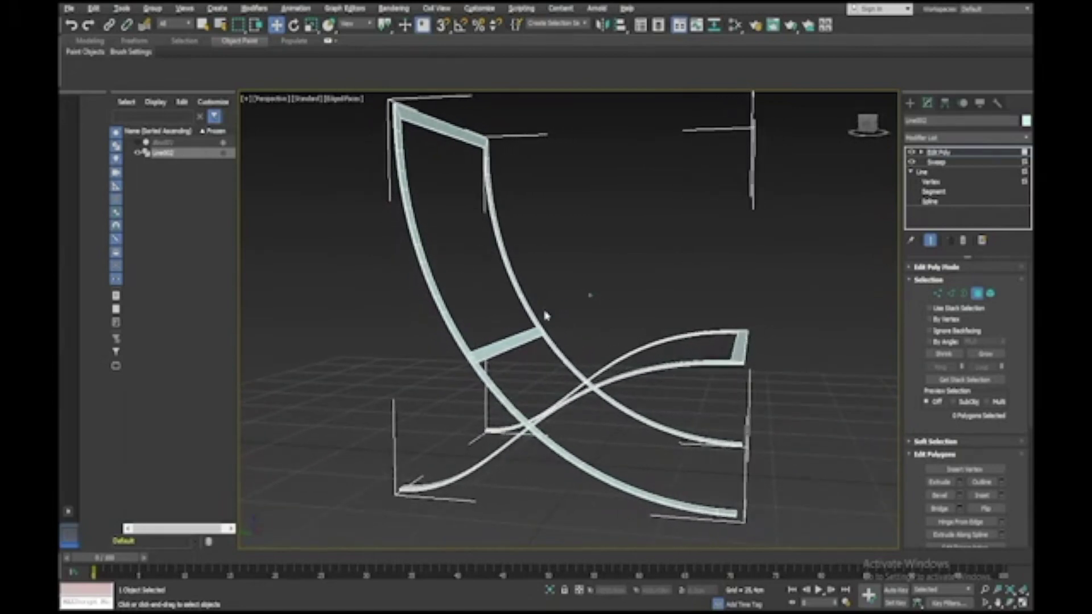
middle_click_drag(555, 390, 560, 308, "alt")
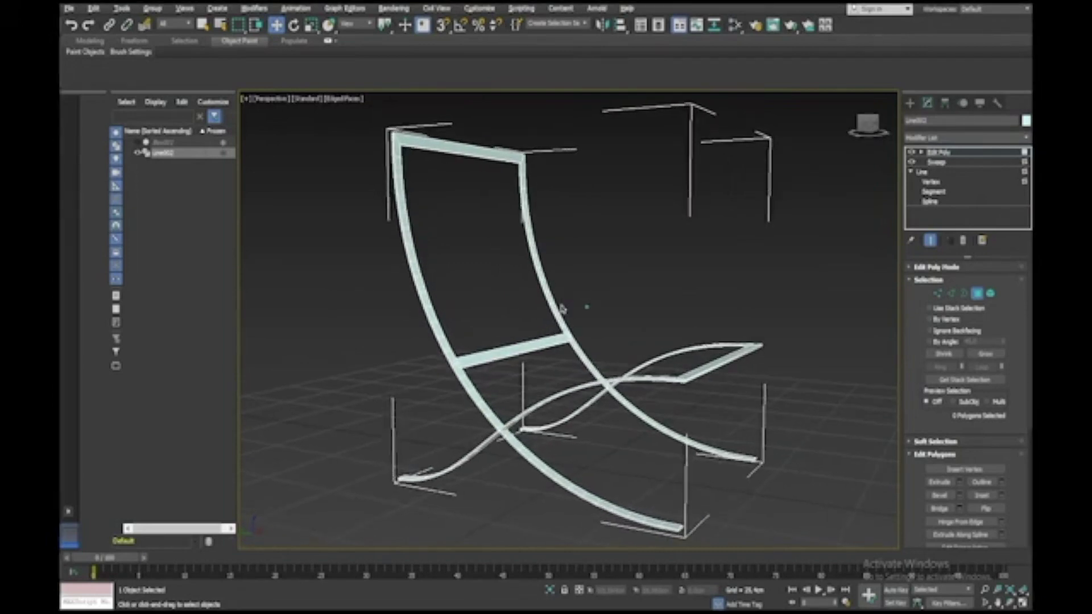
scroll(560, 308, "up", 8)
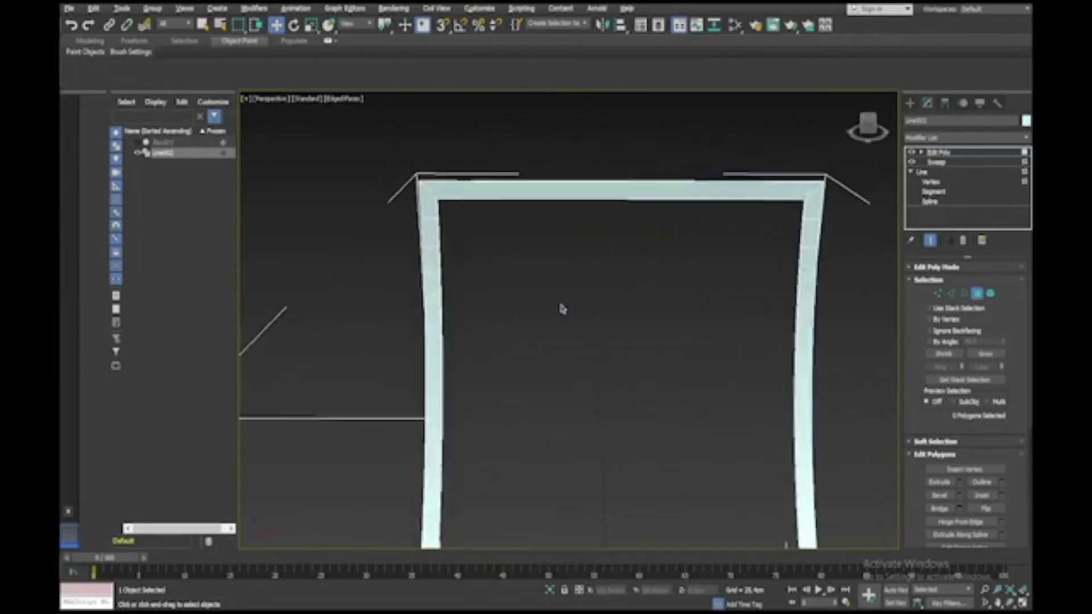
middle_click_drag(560, 308, 588, 262, "alt")
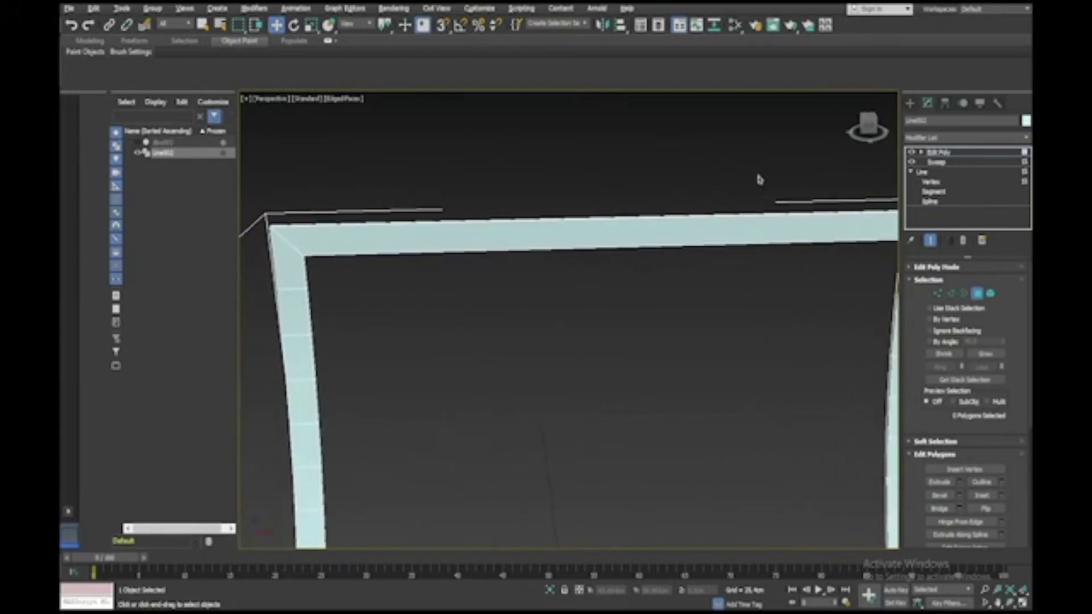
left_click(922, 152)
left_click(937, 173)
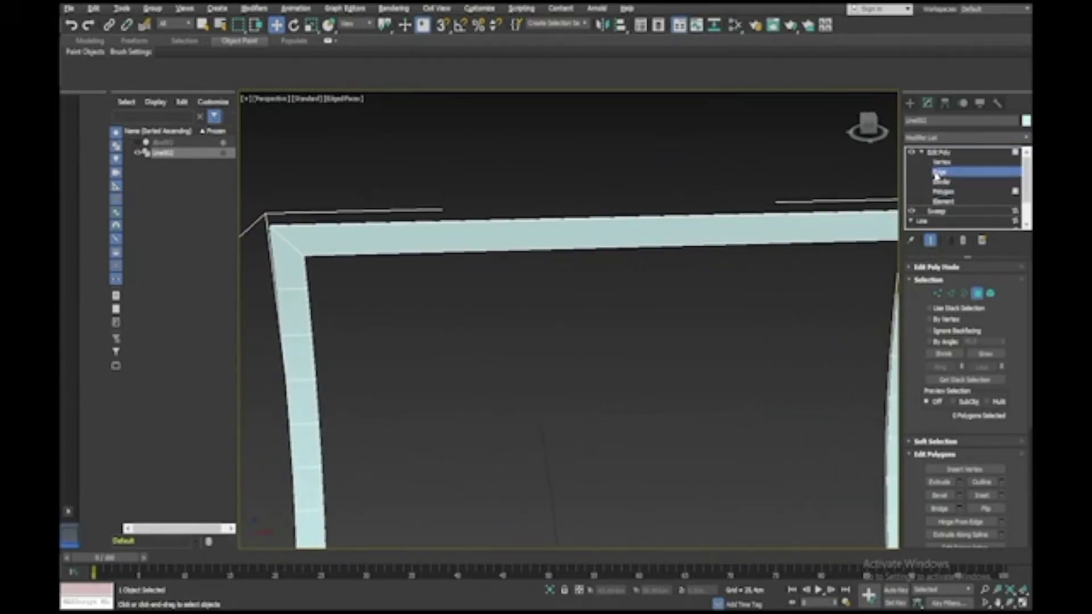
left_click(633, 246)
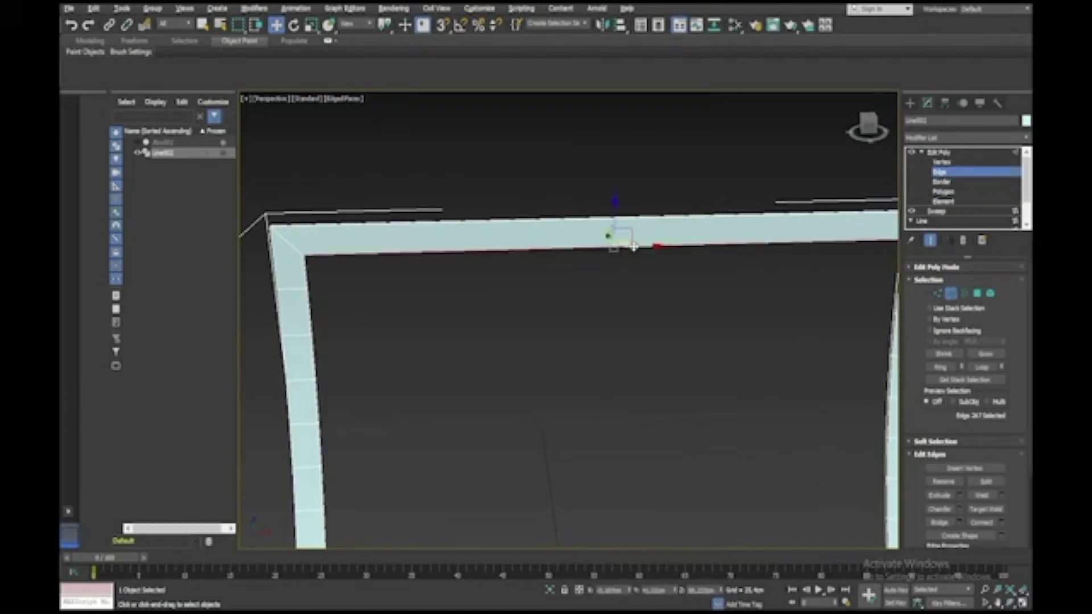
left_click(935, 368)
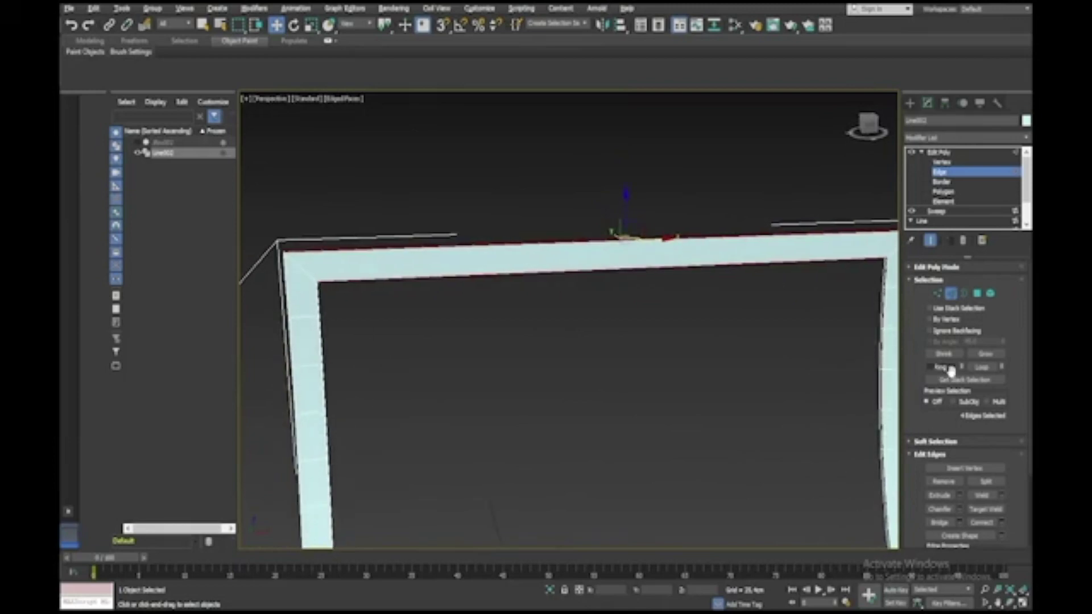
Connect the selected top crossbar edges with 14 segments, centring the divisions with the slide setting
left_click(1001, 523)
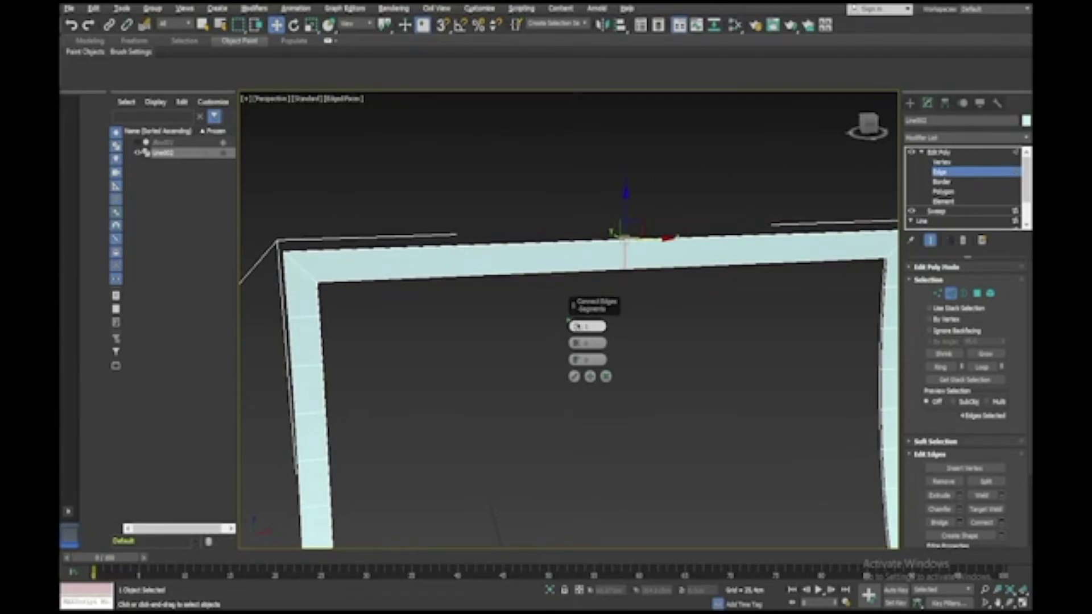
key("super+Tab")
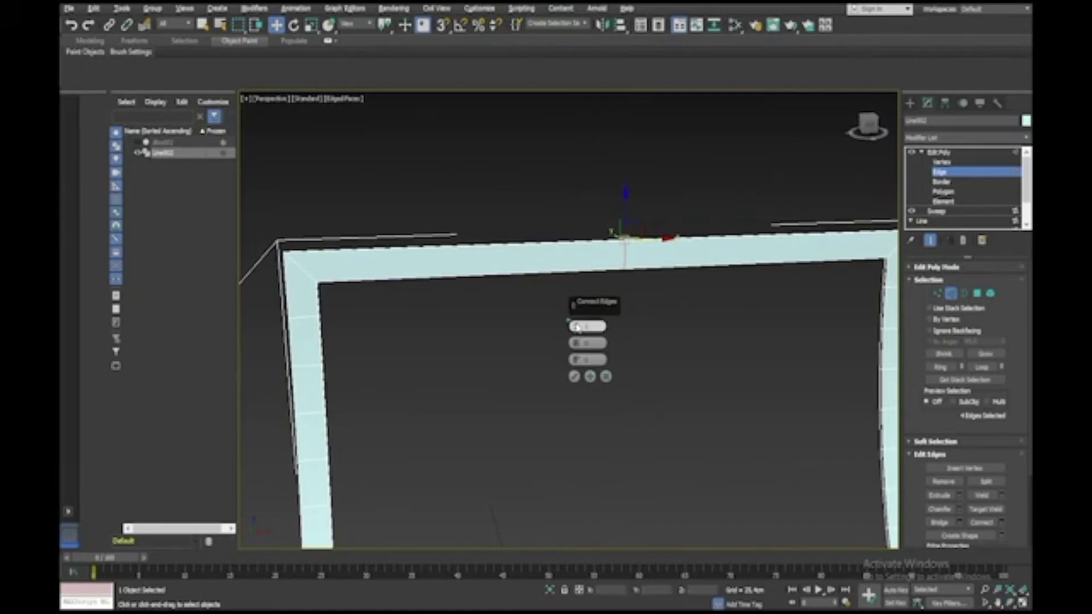
left_click(576, 326)
left_click(577, 327)
left_click(576, 327)
left_click(576, 327)
left_click(577, 327)
left_click(577, 327)
left_click(577, 326)
left_click(576, 327)
left_click(577, 327)
left_click(577, 327)
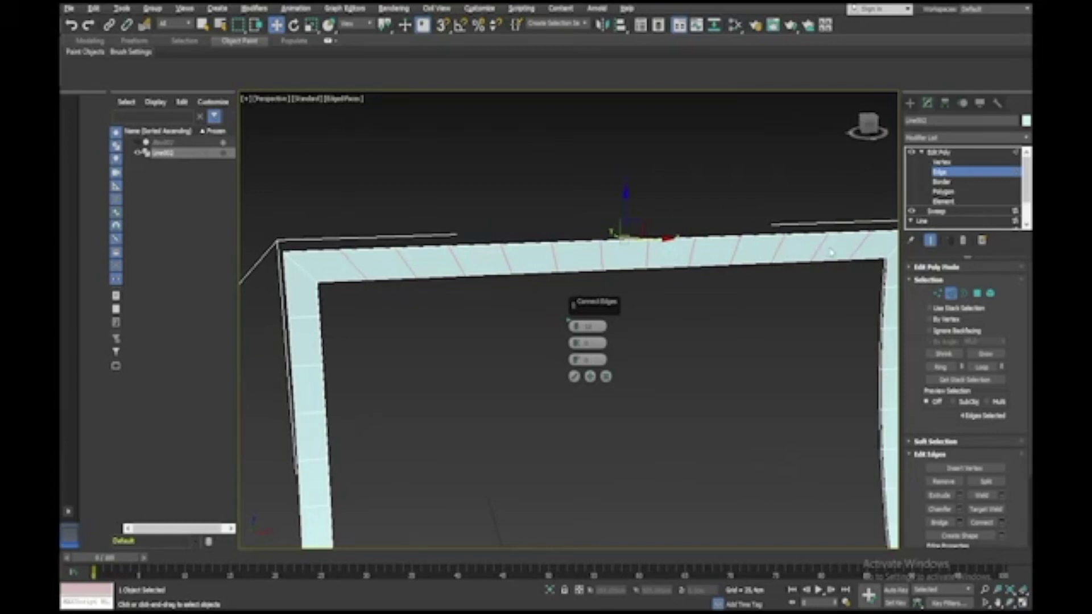
left_click(577, 324)
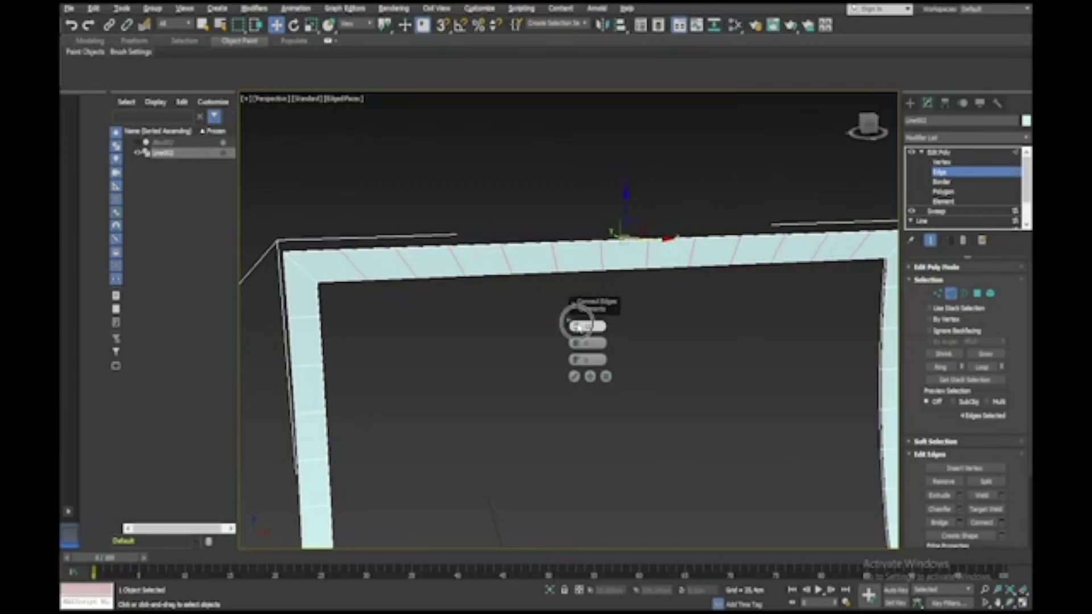
left_click(577, 324)
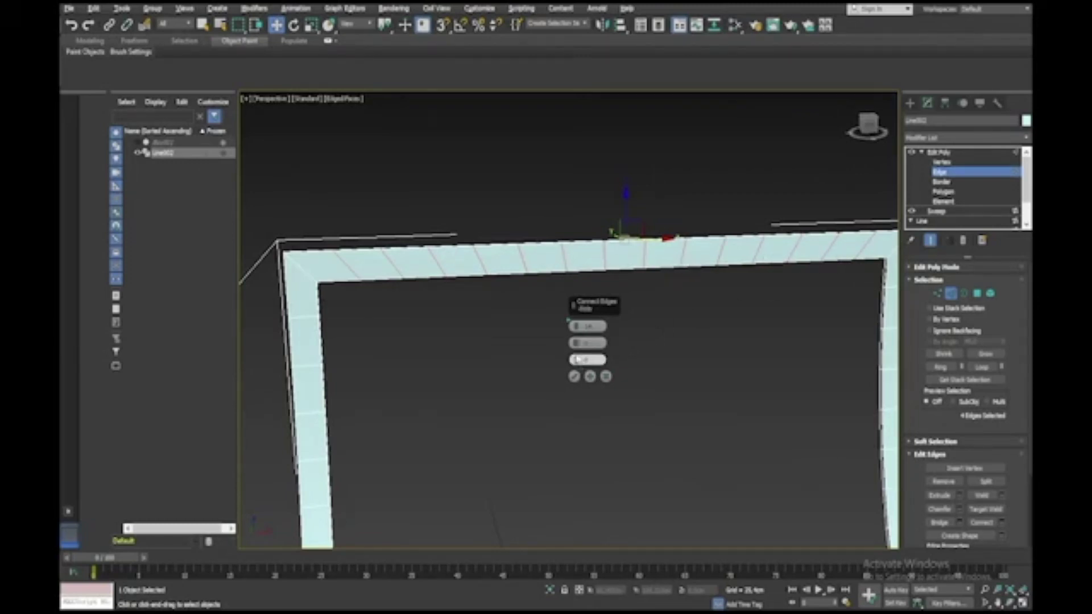
left_click_drag(576, 345, 577, 364)
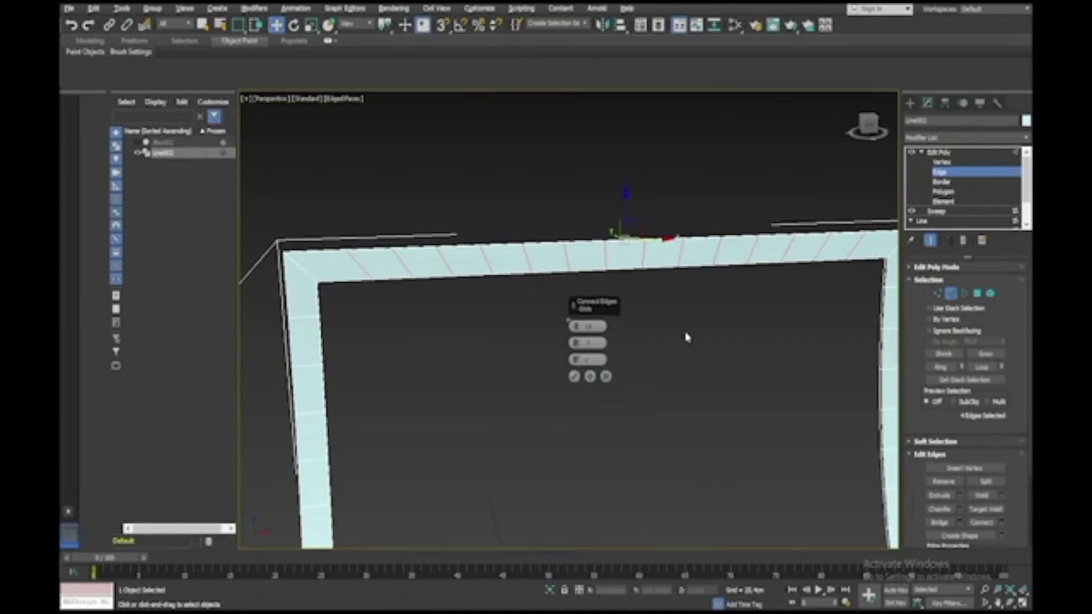
middle_click_drag(686, 337, 685, 334, "alt")
left_click(574, 377)
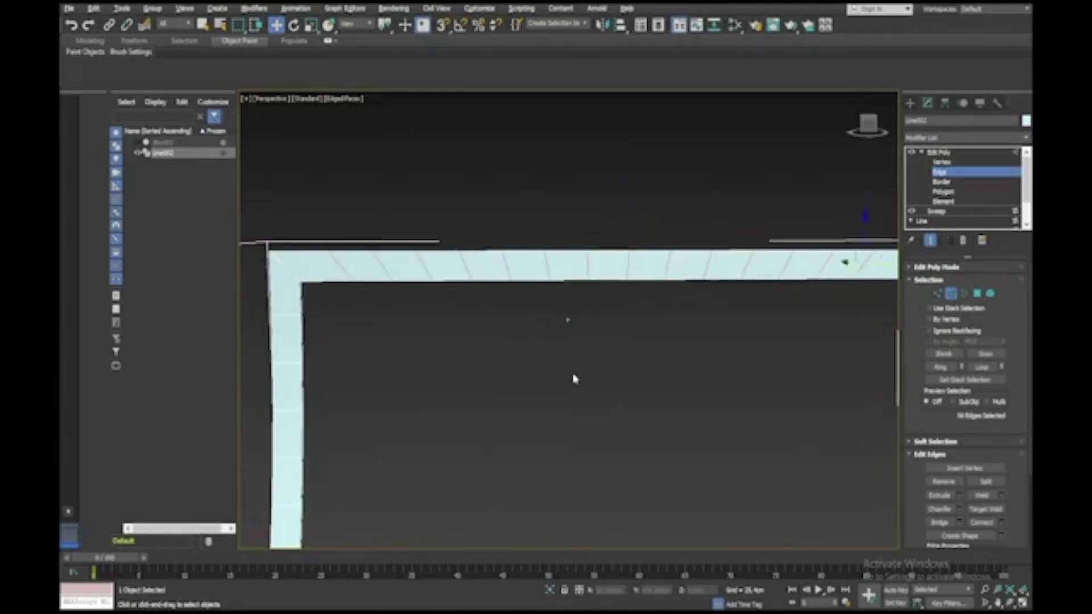
Scale the division vertices on the top crossbar's upper edge along X in the Front view until the division lines stand vertical, and leave vertex level
middle_click_drag(575, 378, 822, 295, "alt")
middle_click_drag(709, 363, 709, 367, "alt")
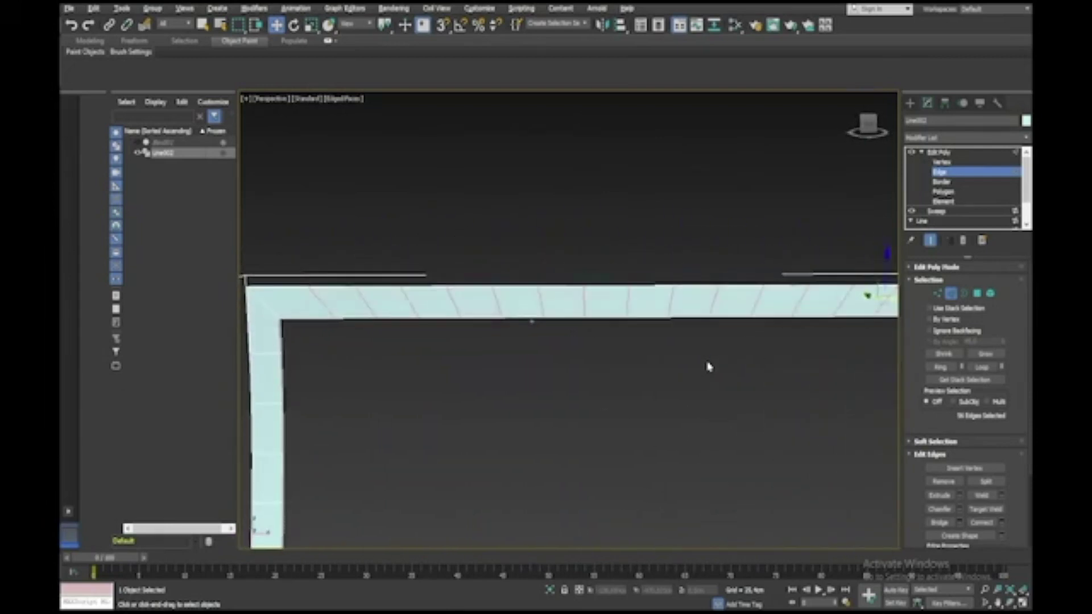
key("alt+w")
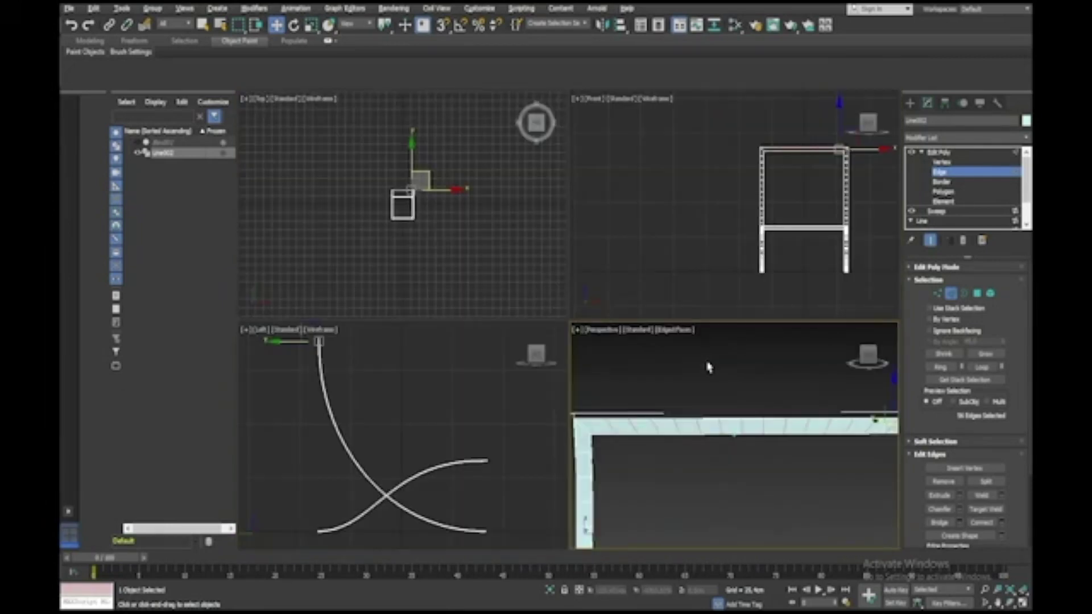
key("alt+w")
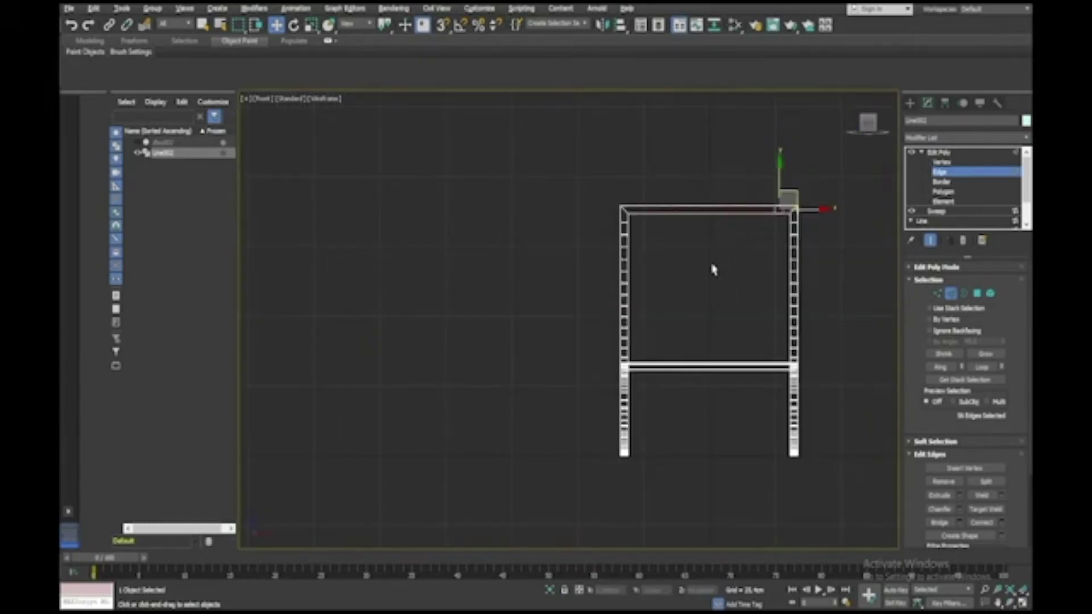
key("z")
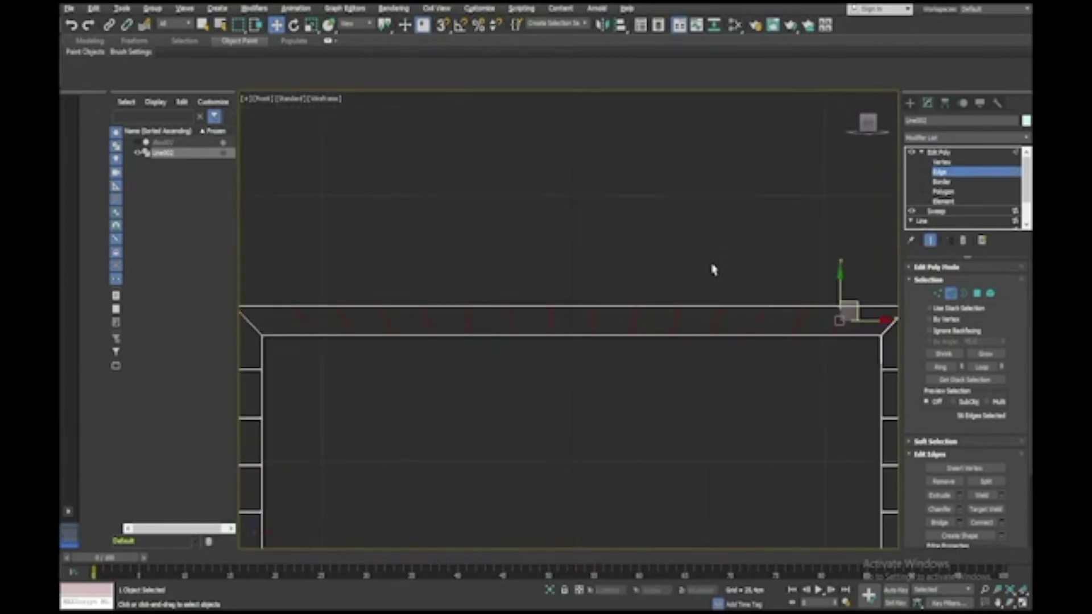
left_click(940, 163)
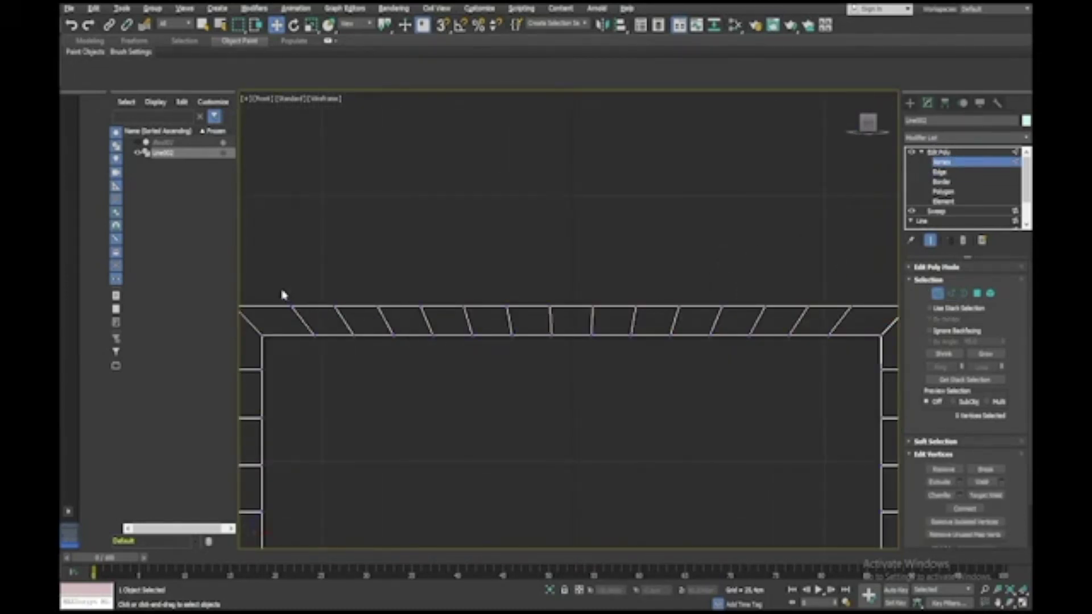
left_click_drag(281, 289, 868, 318)
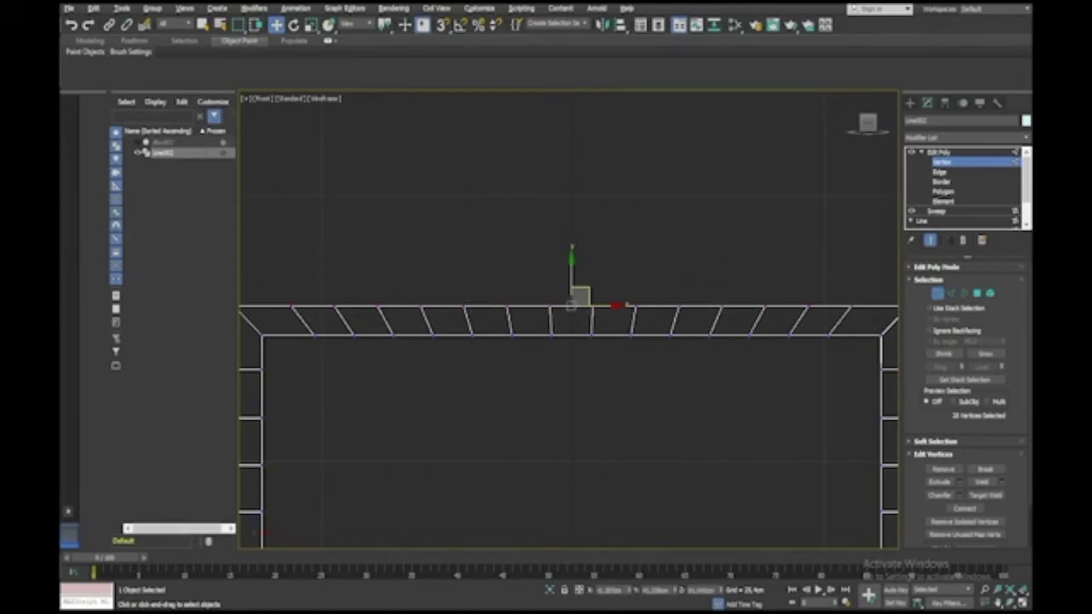
left_click_drag(310, 25, 311, 67)
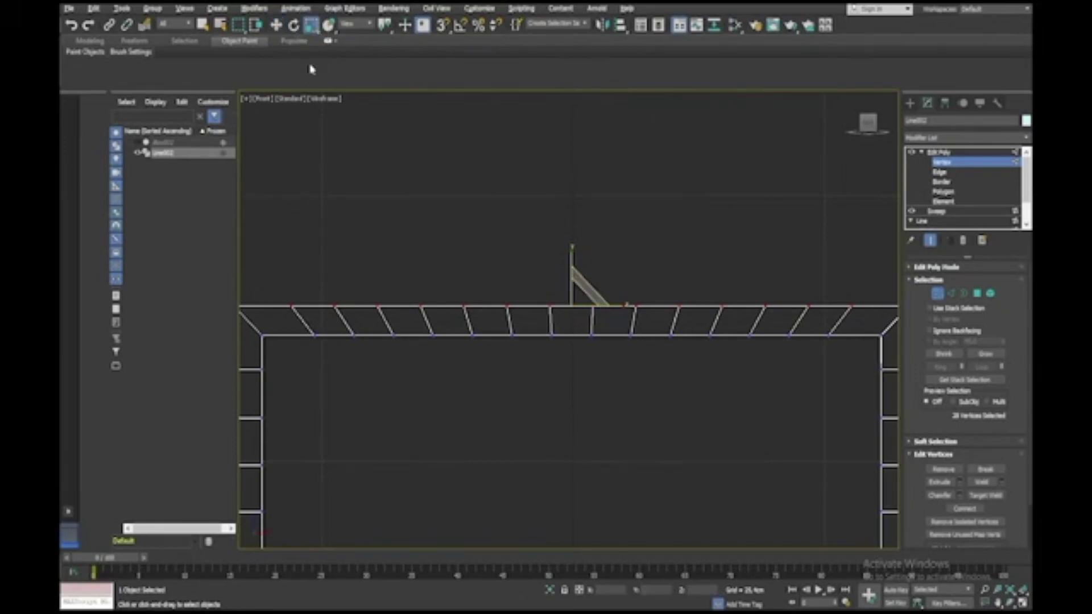
left_click_drag(625, 304, 622, 307)
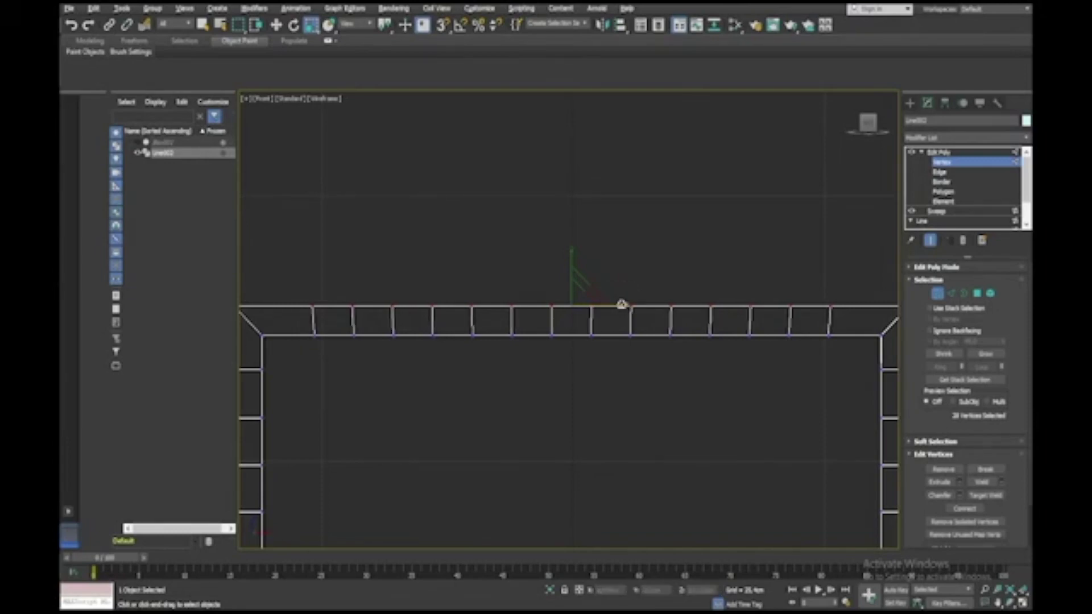
left_click(806, 248)
left_click(938, 162)
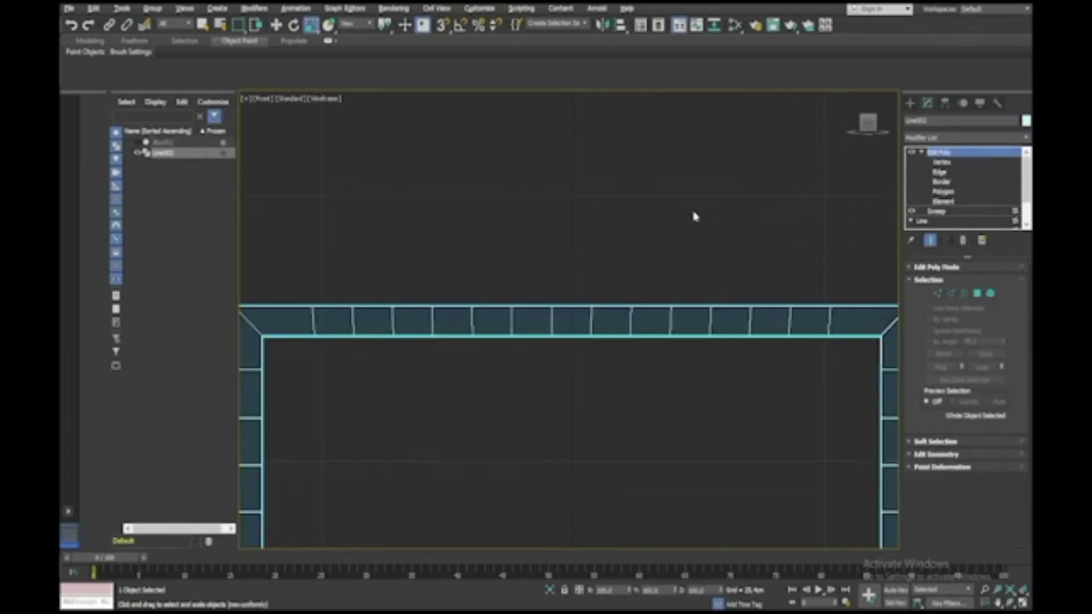
Connect the ring of long edges on the crossbar between the back legs with 14 segments in the Perspective view
key("alt+w")
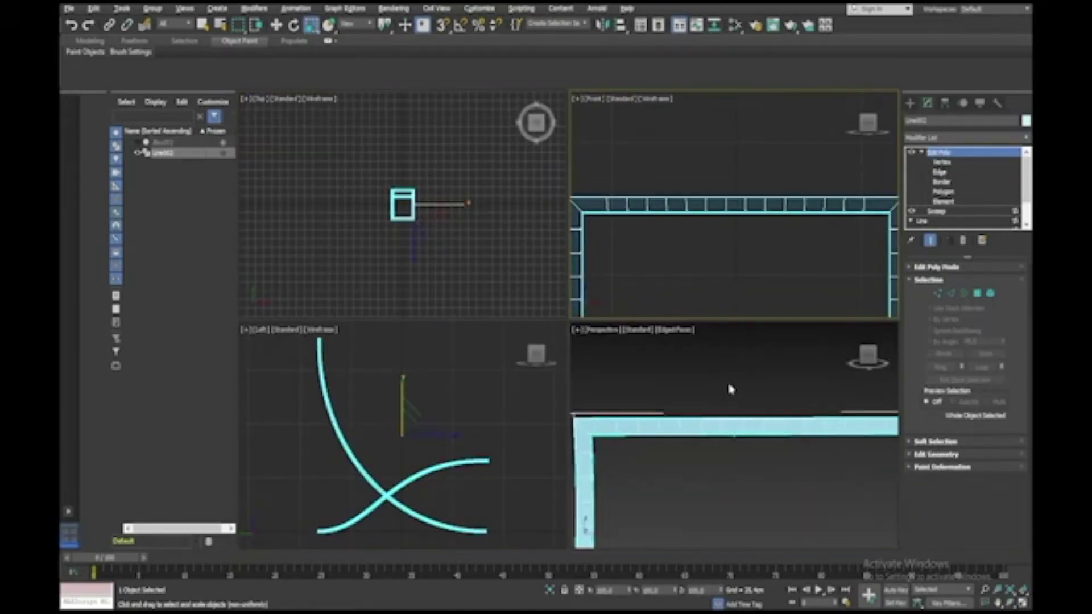
right_click(727, 380)
key("alt+w")
scroll(729, 389, "down", 4)
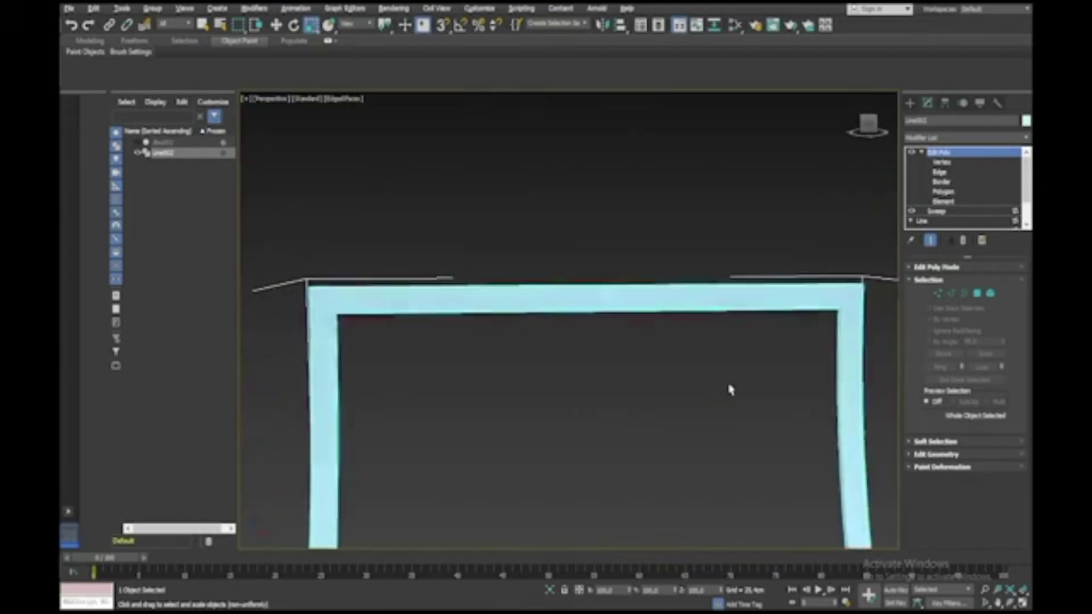
middle_click_drag(730, 390, 726, 385, "alt")
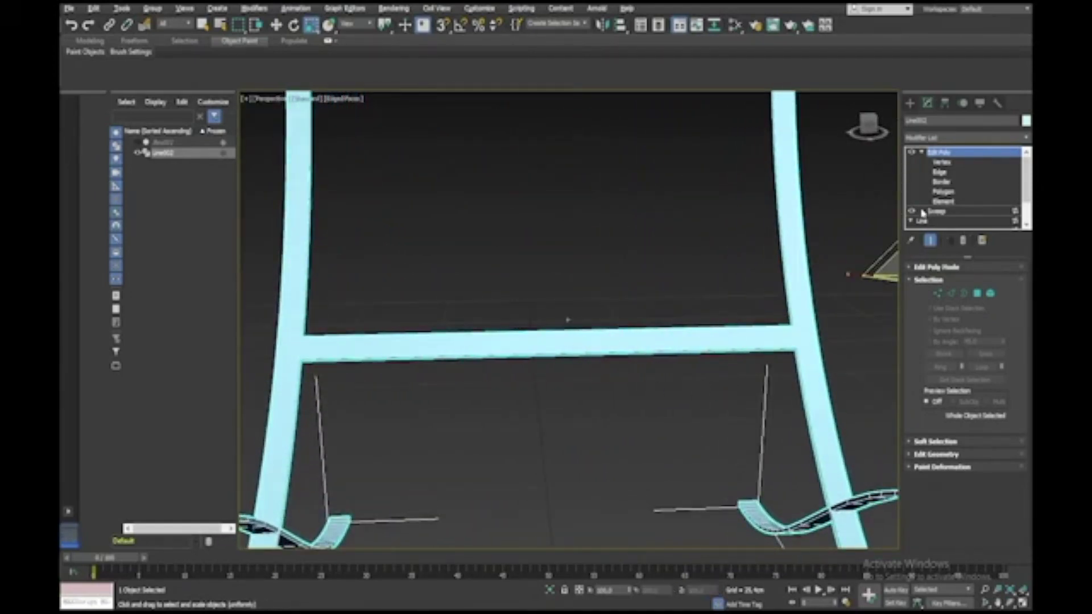
key("2")
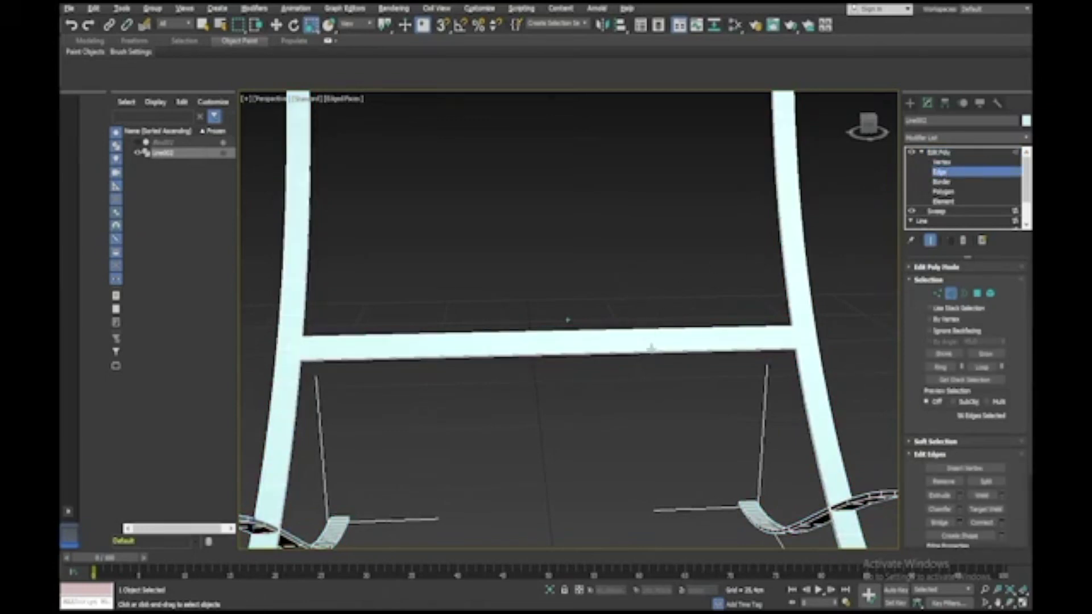
left_click(651, 348)
left_click(938, 367)
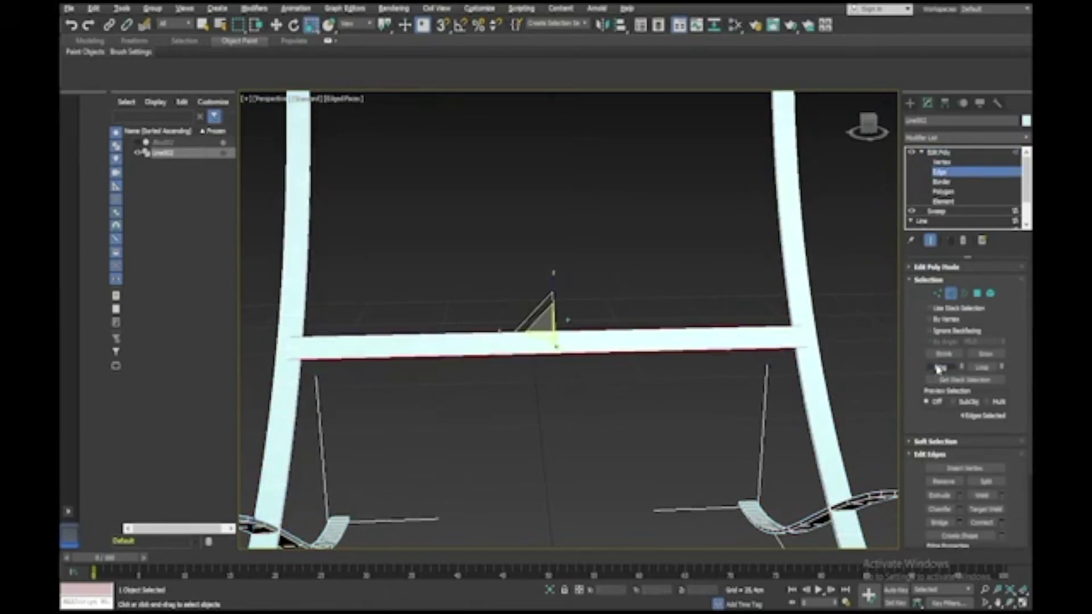
left_click(1002, 525)
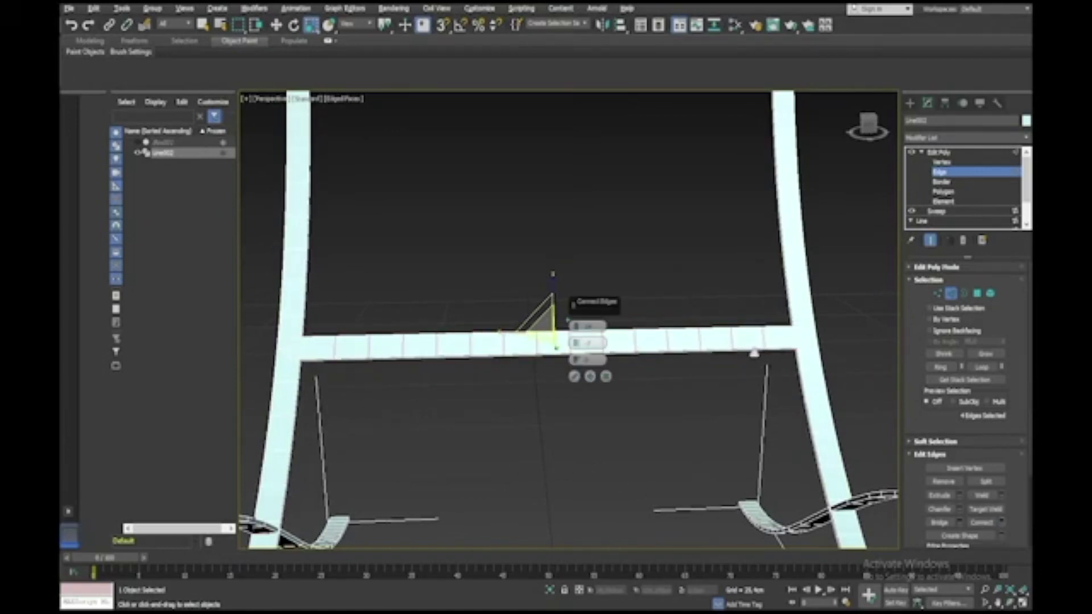
left_click(573, 377)
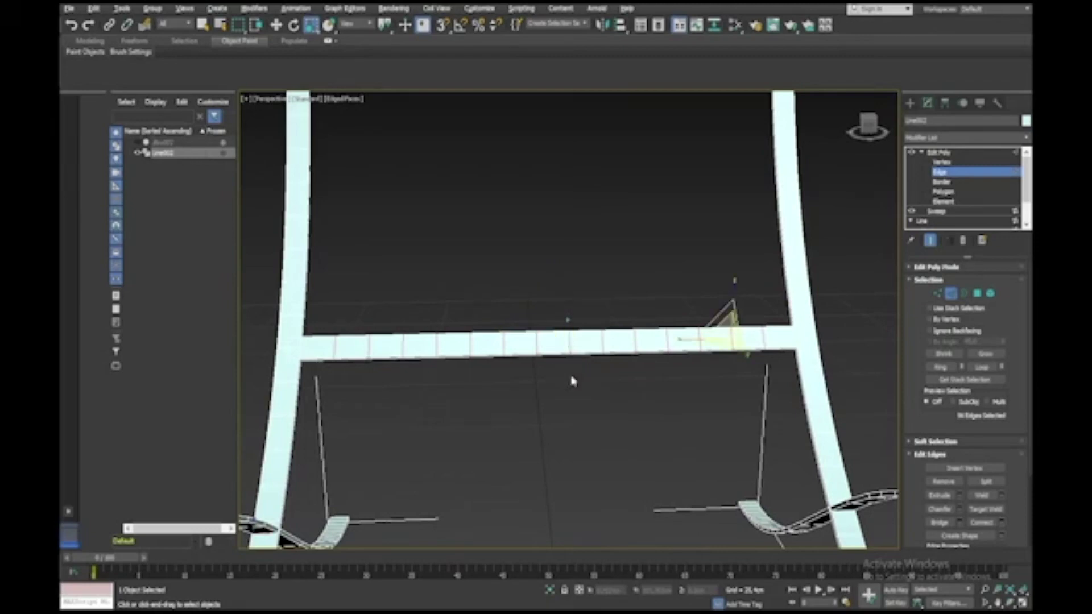
Select the ring of long edges on the front seat crossbar and connect them with 14 segments
middle_click_drag(574, 380, 572, 381, "alt")
left_click(581, 471)
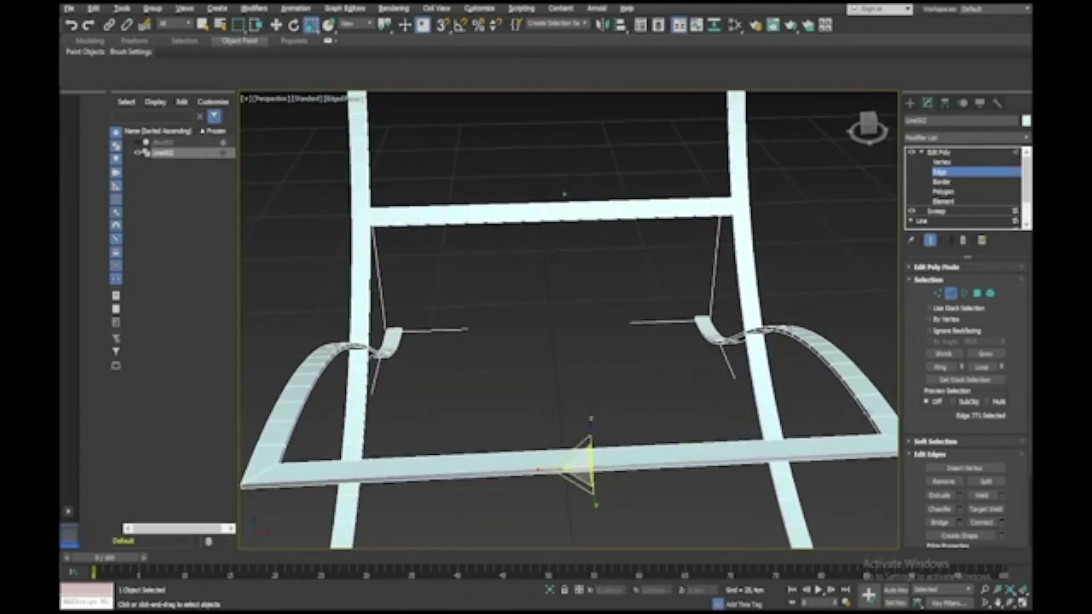
left_click(939, 367)
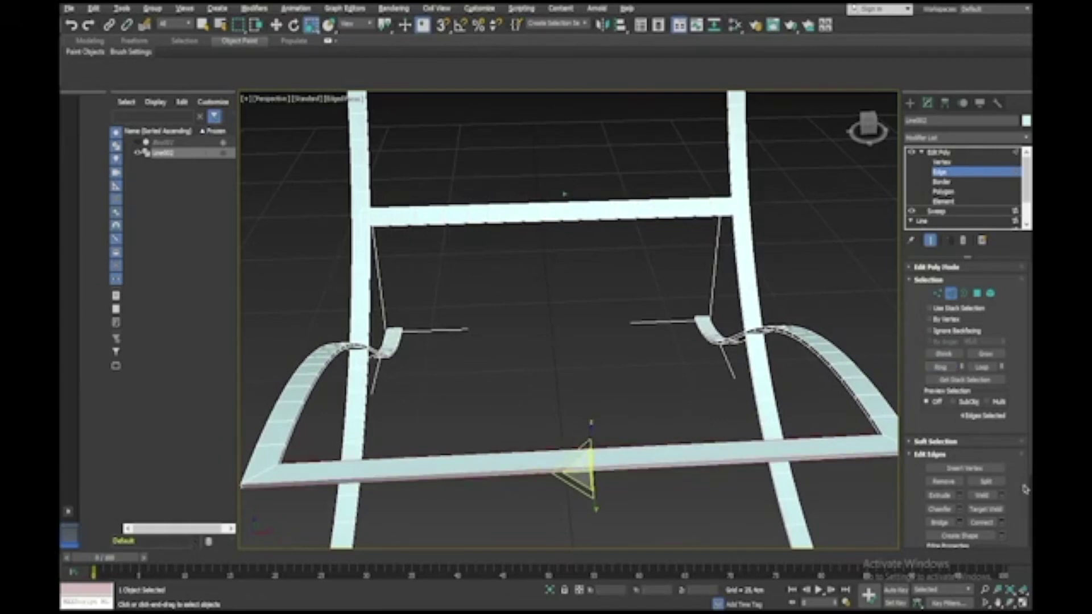
left_click(1001, 522)
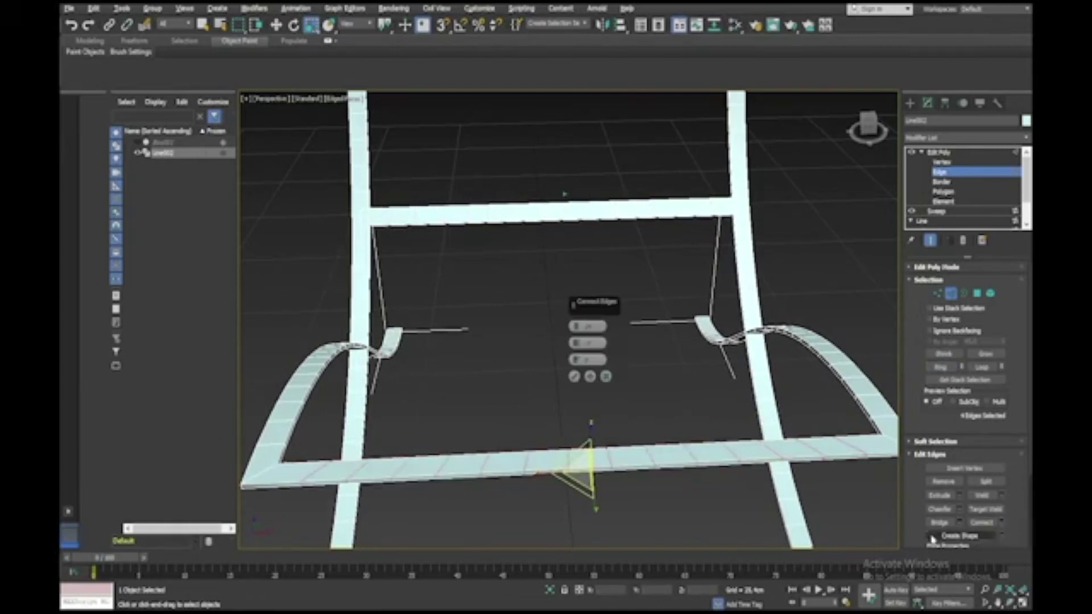
middle_click_drag(603, 477, 682, 458, "alt")
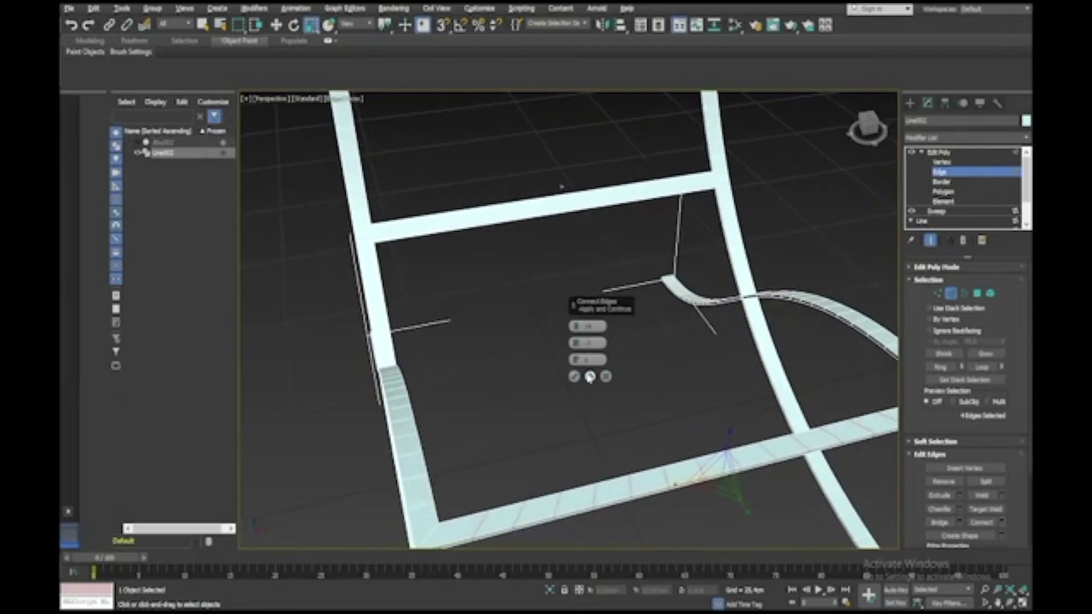
left_click(574, 376)
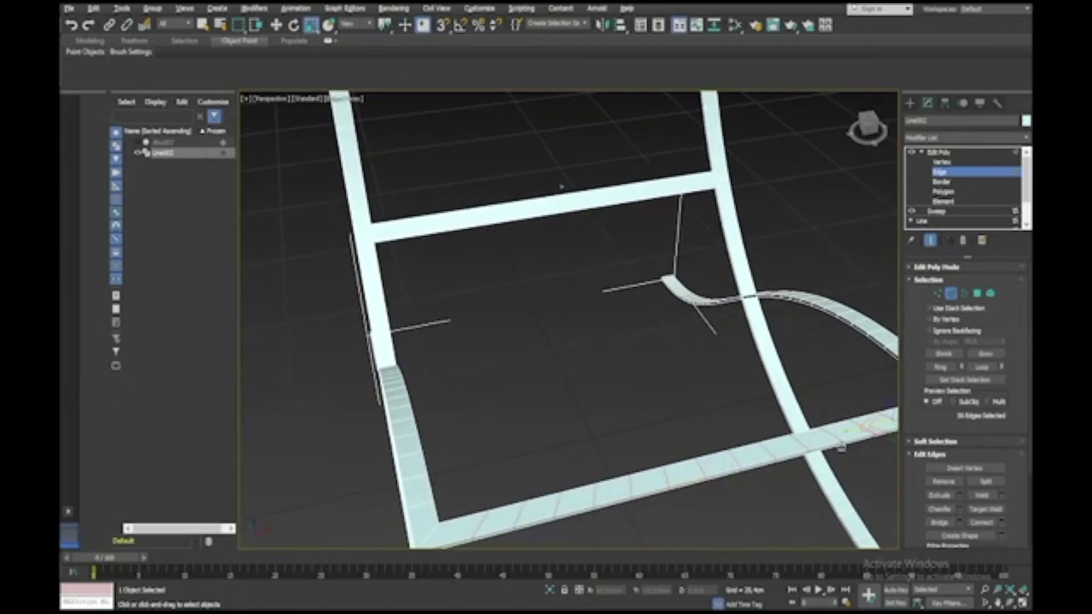
Scale the division vertices on the front crossbar's outer edge along X in the Top view until the division lines stand straight, and leave vertex level
key("alt+w")
right_click(497, 230)
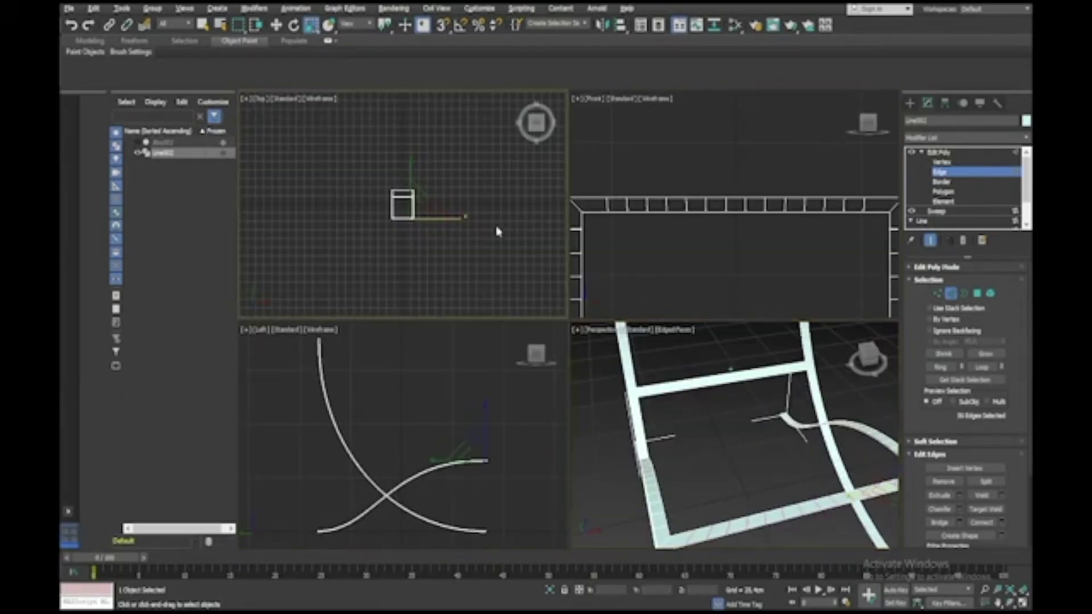
key("alt+w")
key("f")
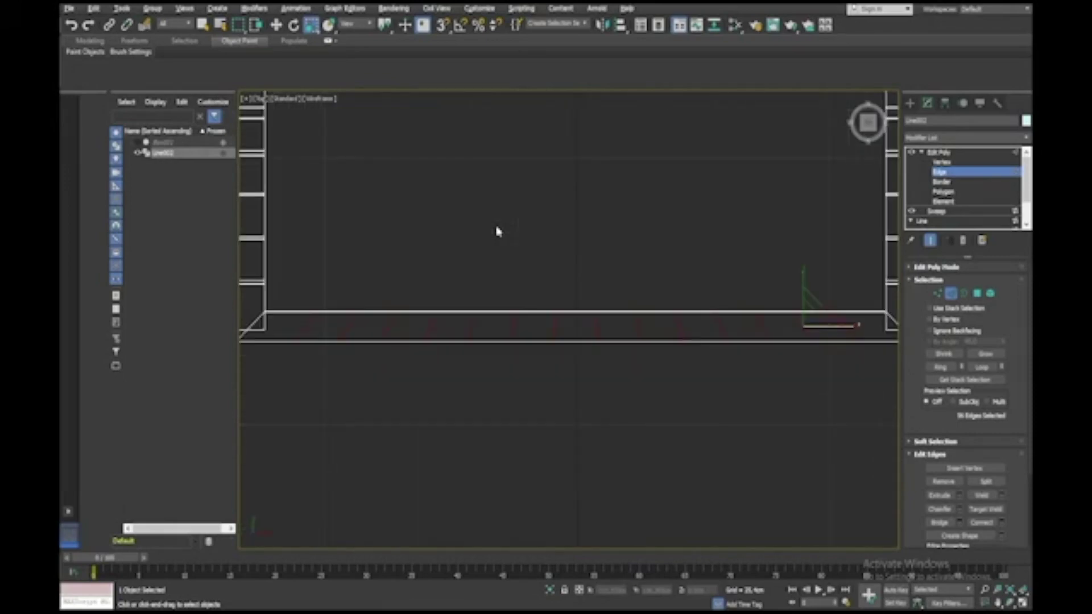
left_click(942, 163)
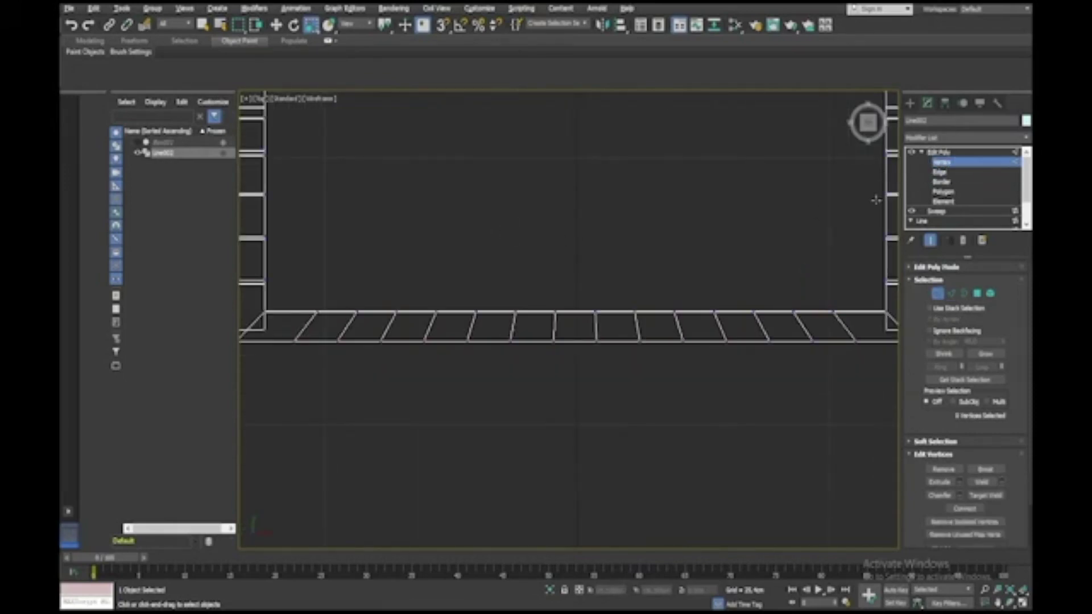
left_click_drag(285, 360, 851, 331)
left_click_drag(625, 340, 621, 341)
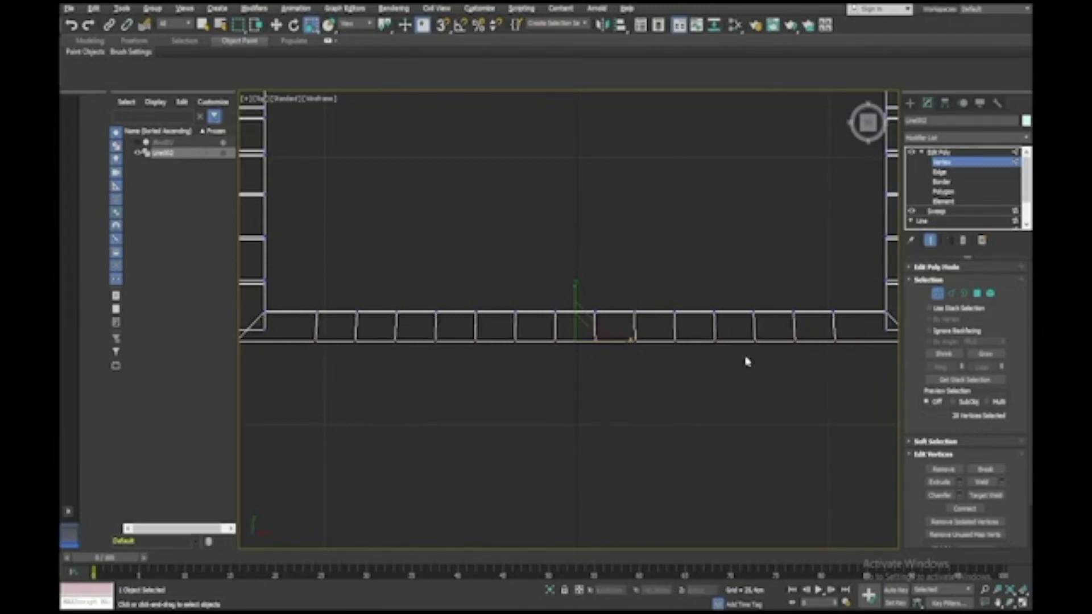
left_click(942, 163)
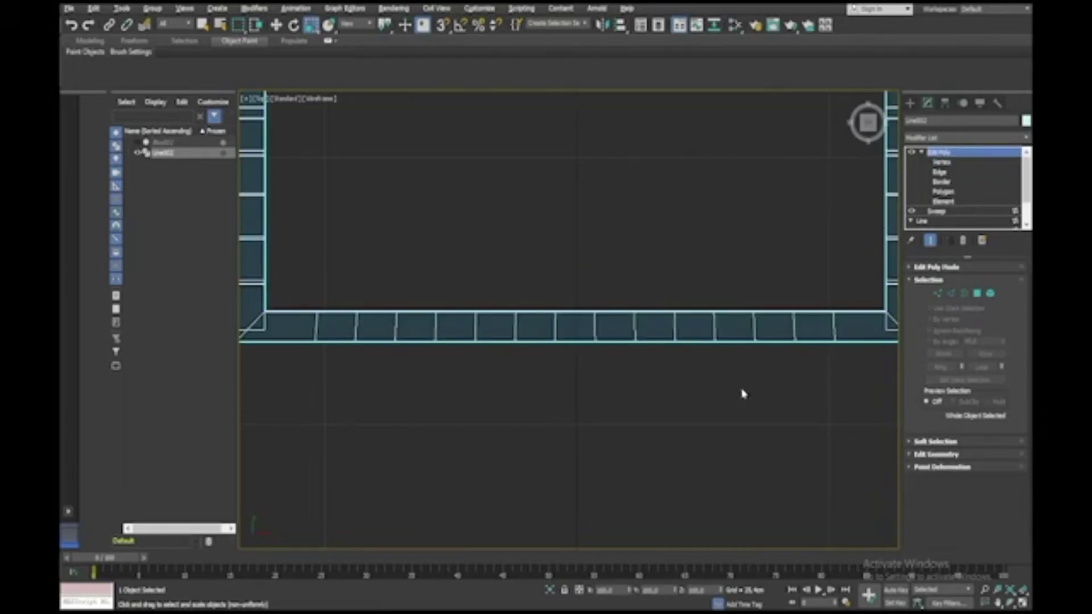
Rename the chair object as Frame and change its object colour to grey
key("alt+w")
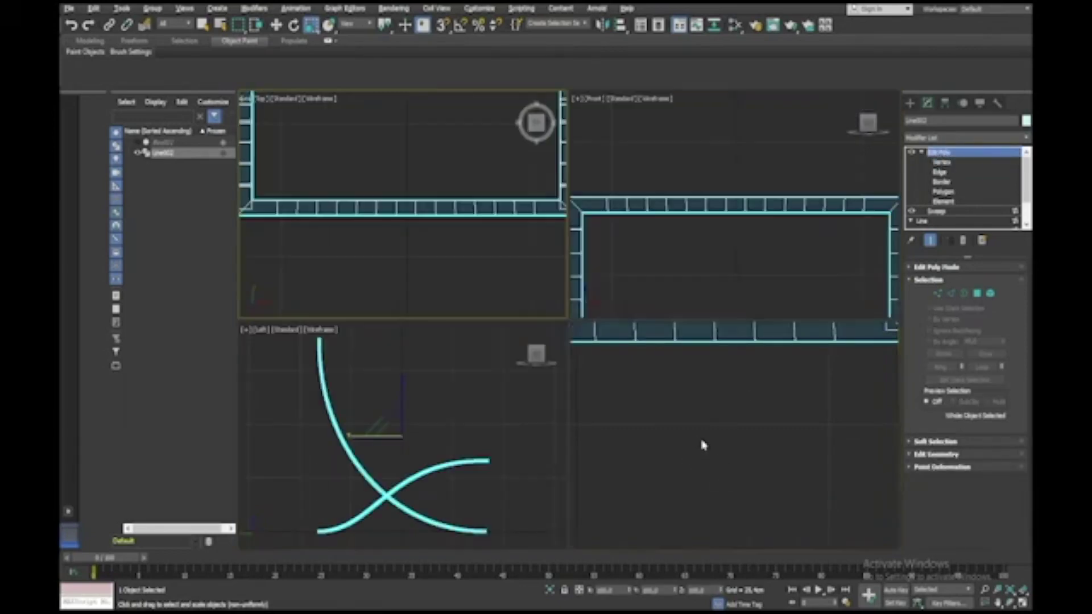
right_click(703, 445)
key("alt+w")
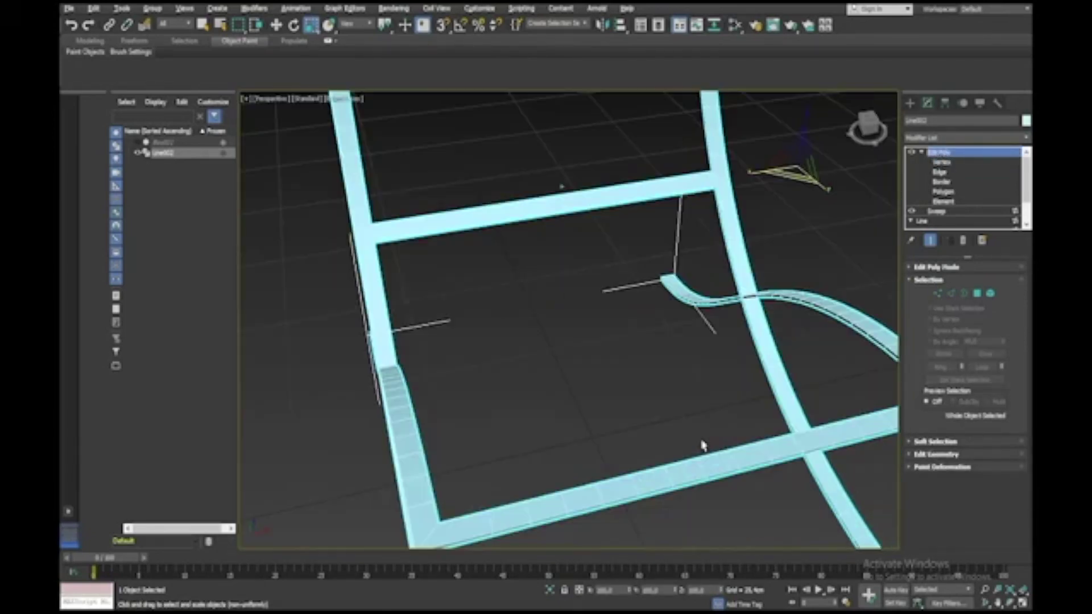
scroll(703, 445, "up", 5)
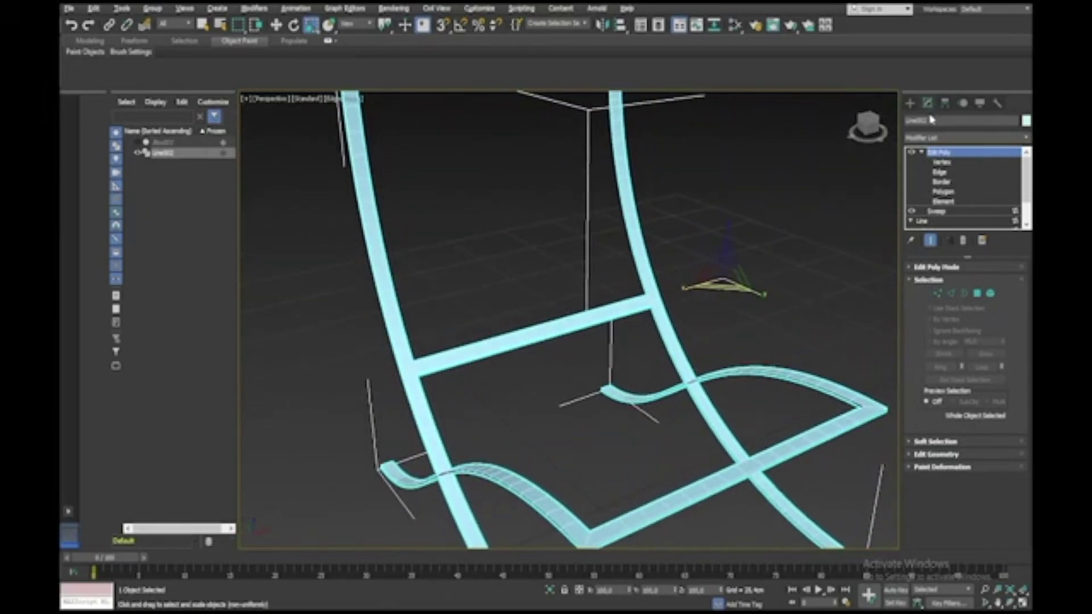
left_click(912, 120)
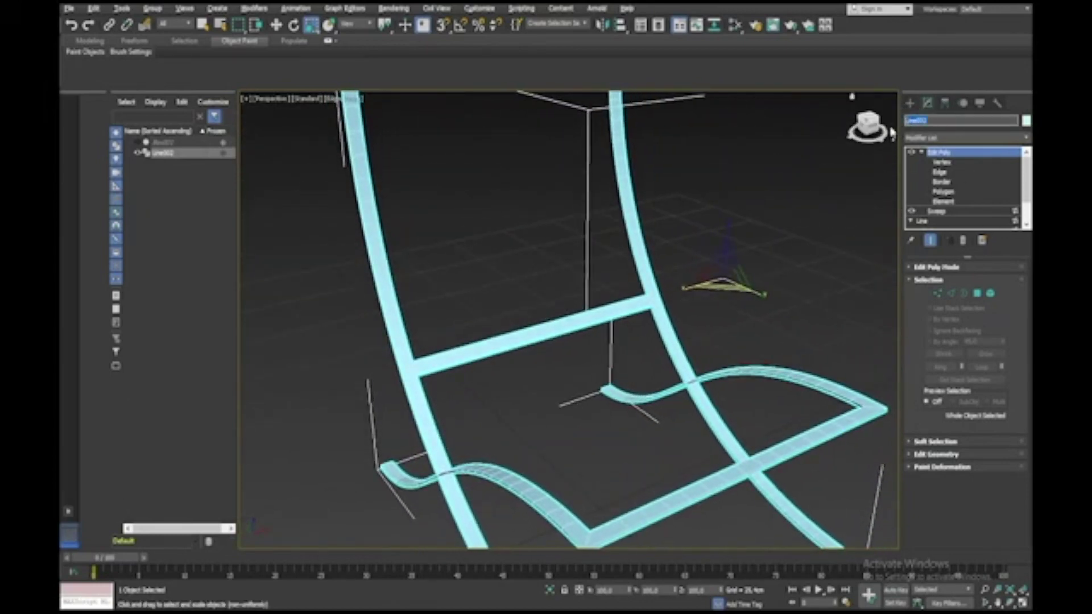
type("c")
key("Return")
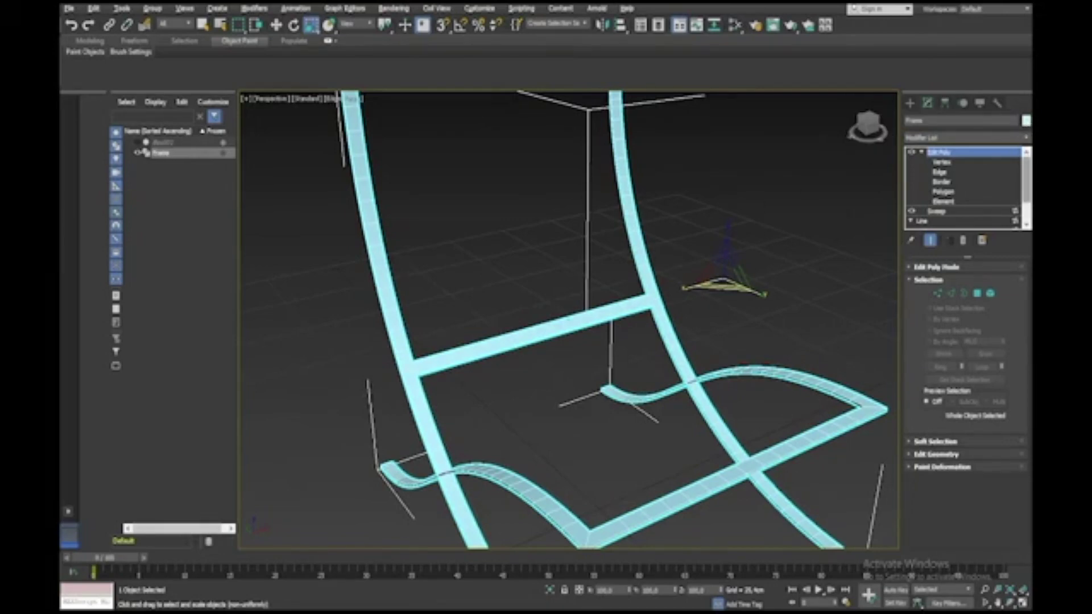
left_click(1025, 121)
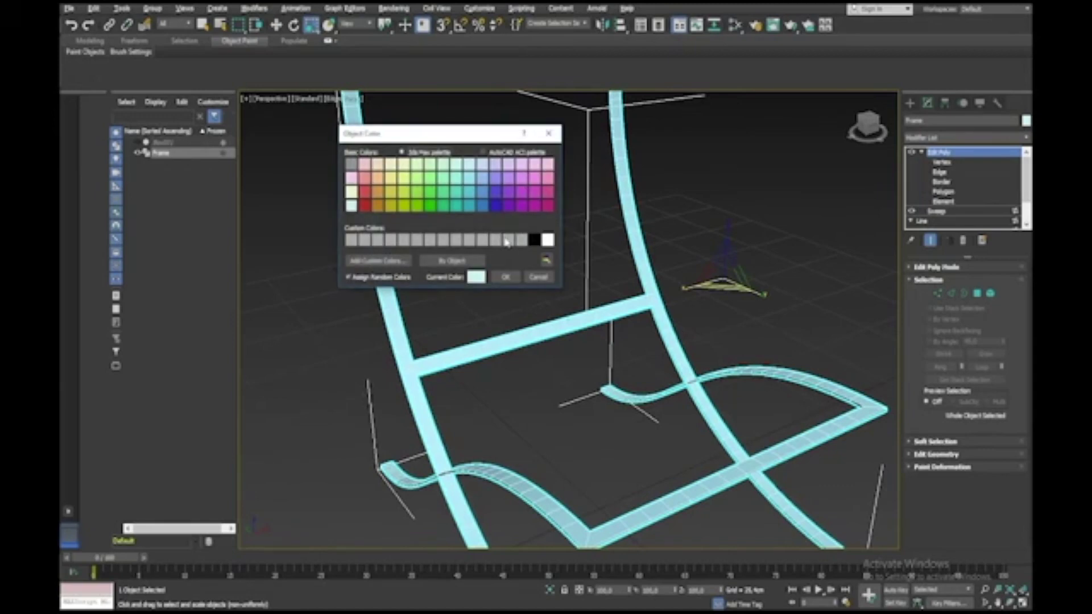
left_click(507, 240)
left_click(506, 277)
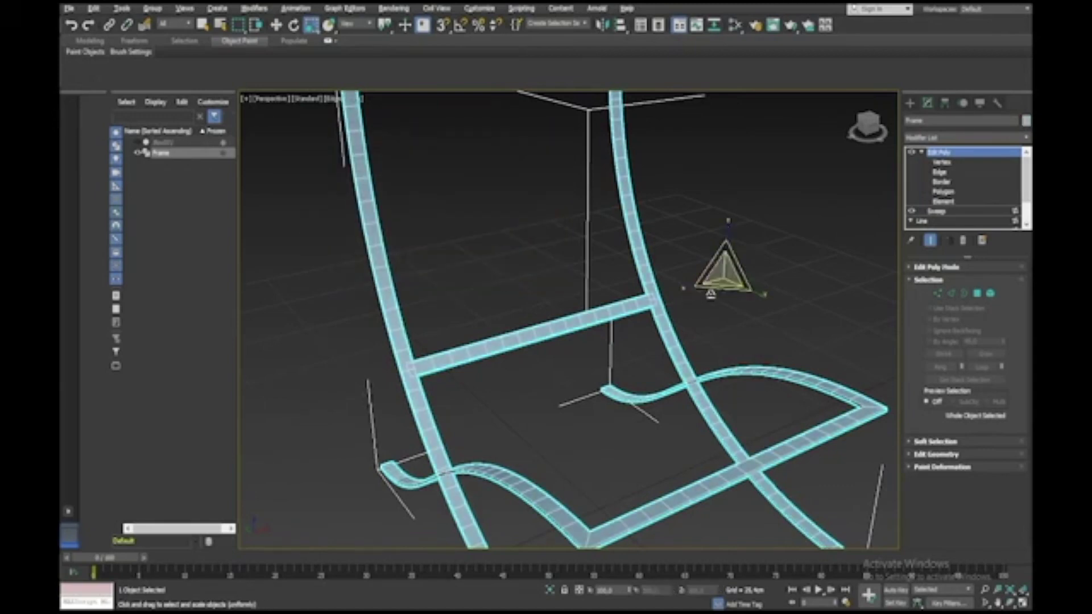
At the Edit Poly polygon level, select seven alternate polygons along the underside of the backrest's top crossbar
middle_click_drag(742, 396, 742, 397, "alt")
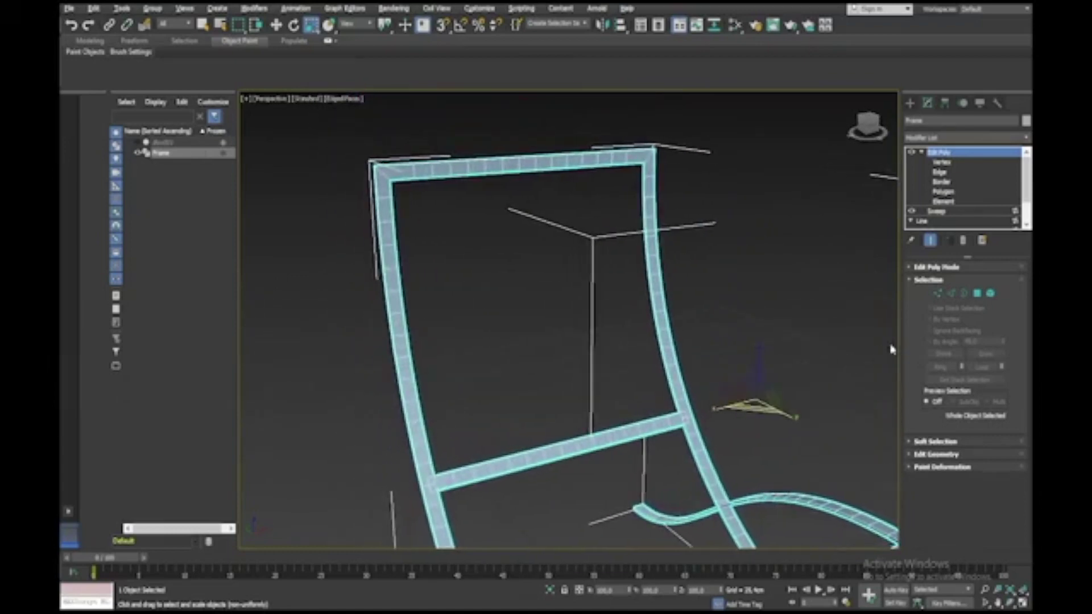
left_click(944, 192)
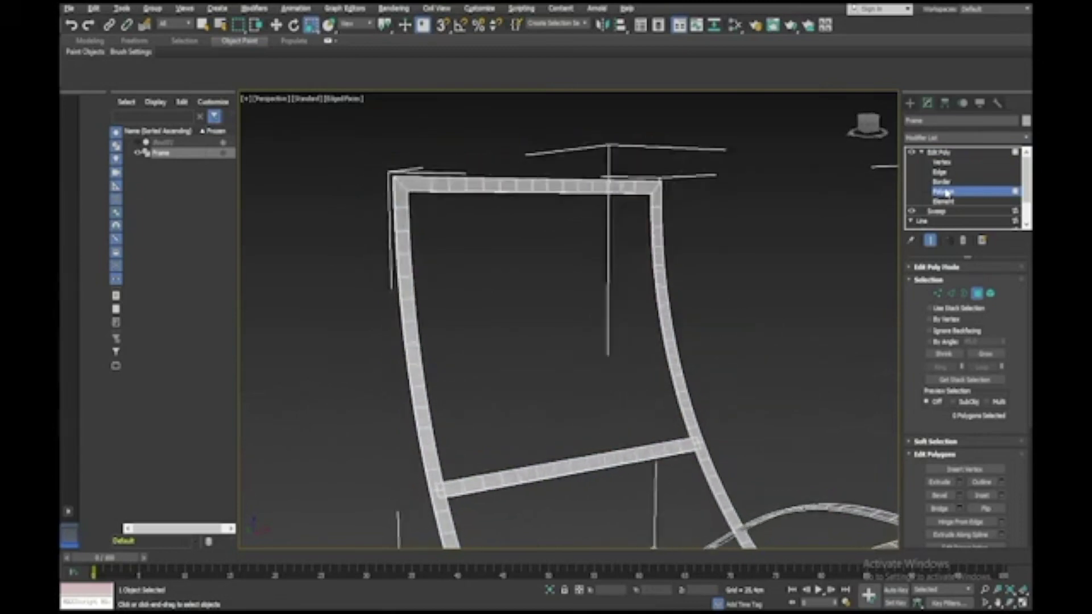
middle_click_drag(569, 319, 568, 334, "alt")
middle_click_drag(407, 319, 406, 301, "alt")
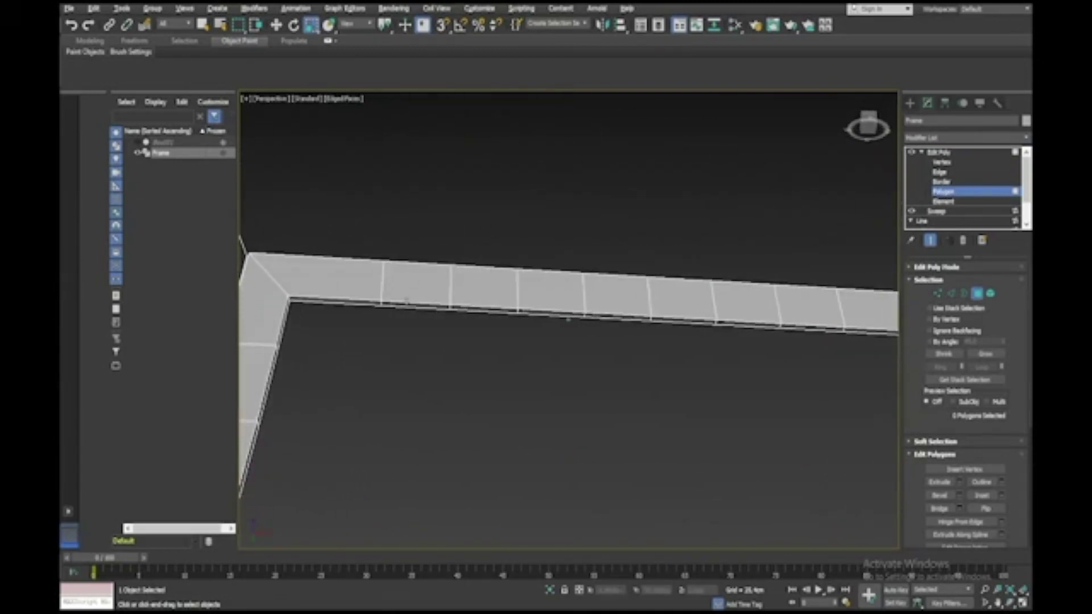
left_click(430, 308)
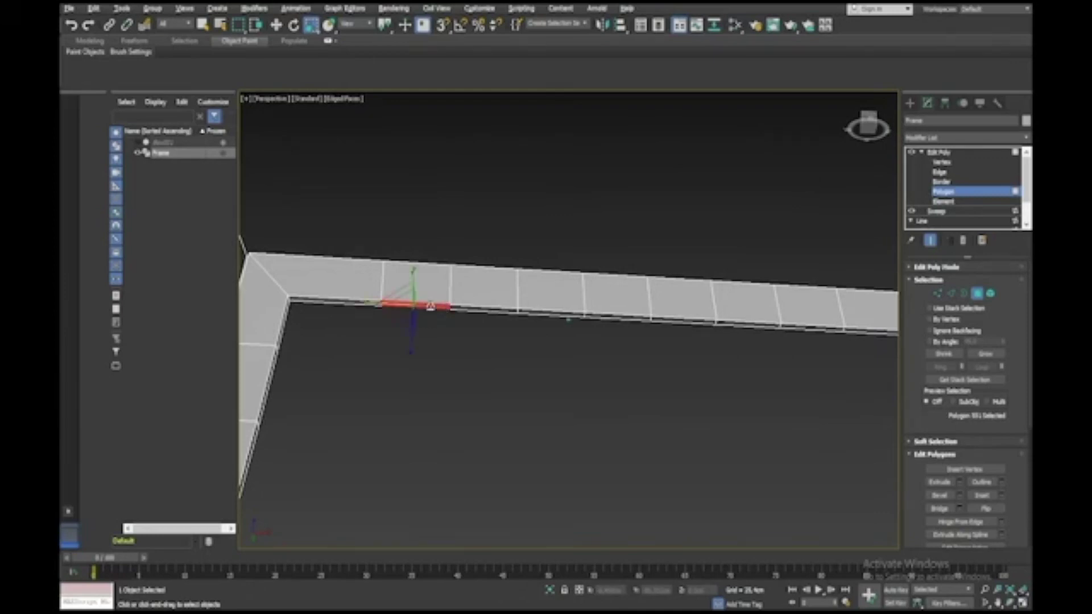
key("q")
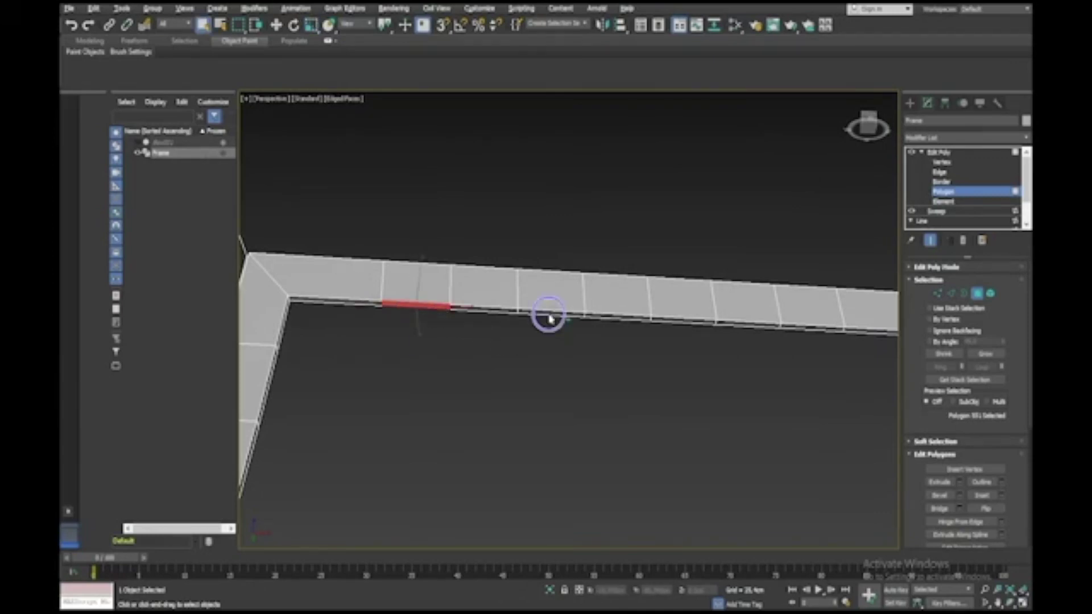
left_click(550, 312, "ctrl")
left_click(666, 322, "ctrl")
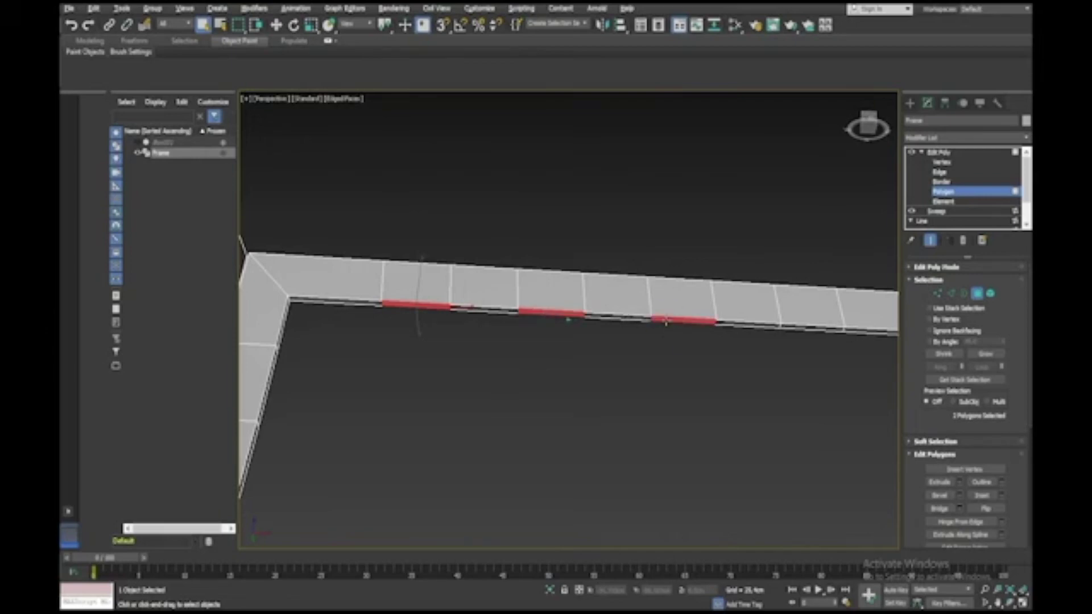
left_click(793, 325, "ctrl")
middle_click_drag(794, 329, 795, 328, "alt")
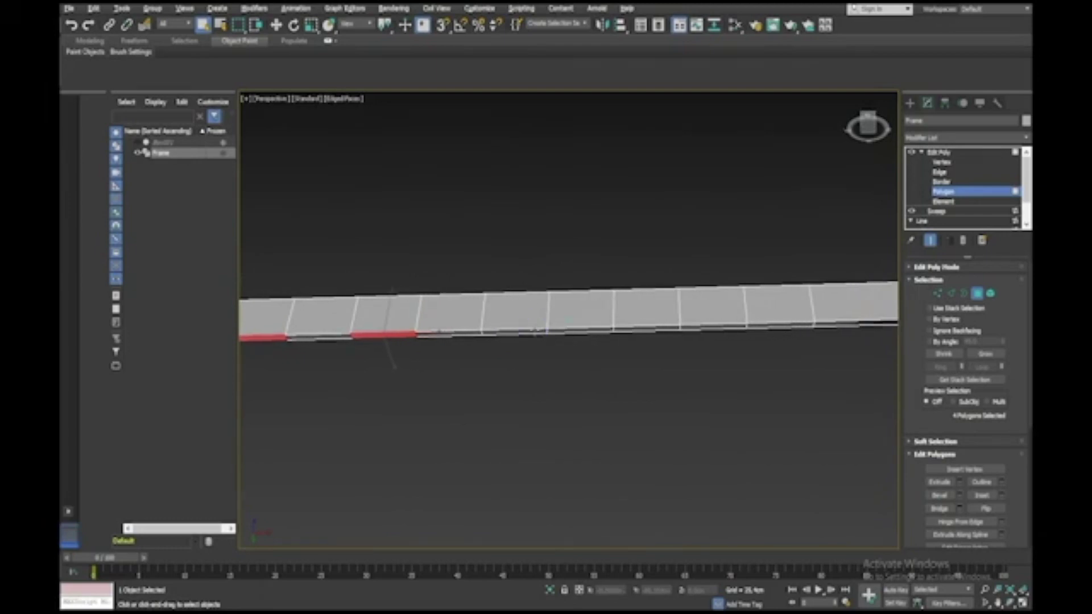
left_click(515, 332, "ctrl")
left_click(626, 331, "ctrl")
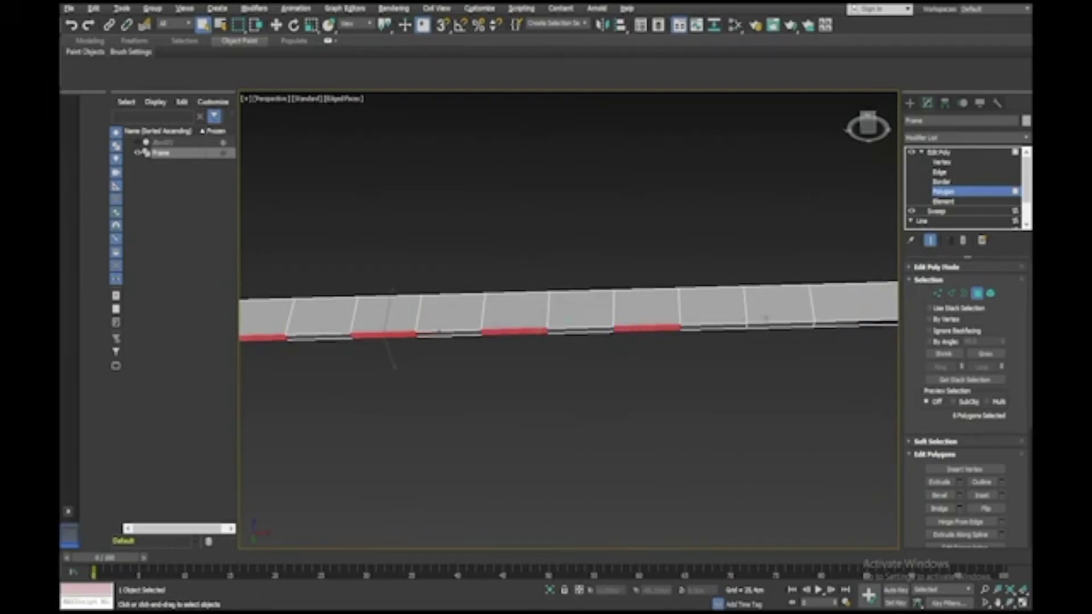
left_click(766, 326, "ctrl")
Add the seven matching alternate polygons on the upper face of the crossbar between the back legs to the selection
middle_click_drag(765, 326, 567, 320, "alt")
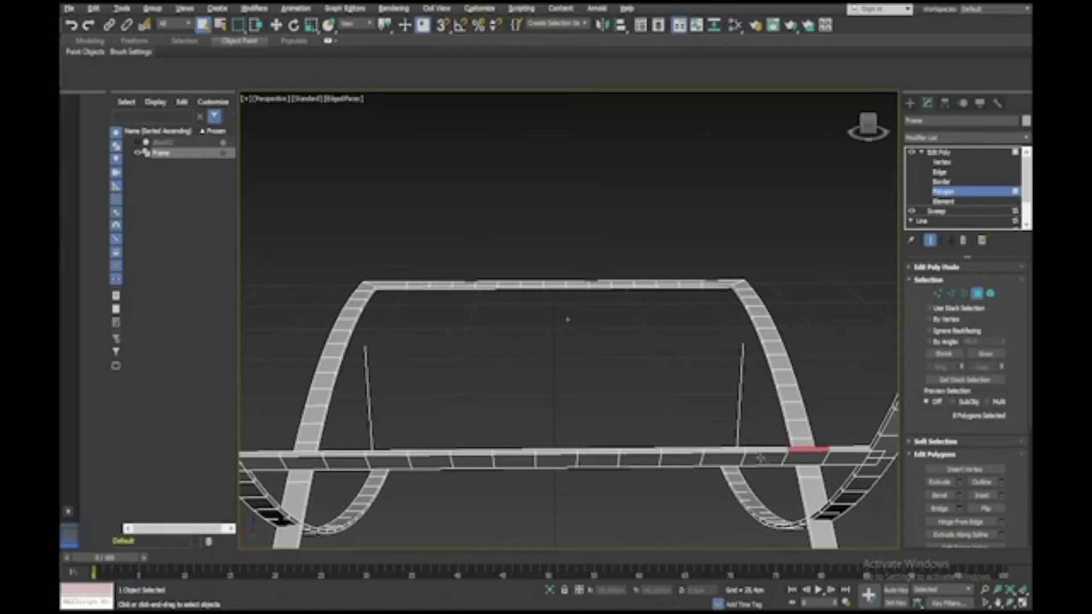
left_click(728, 452, "ctrl")
left_click(631, 452, "ctrl")
left_click(557, 453, "ctrl")
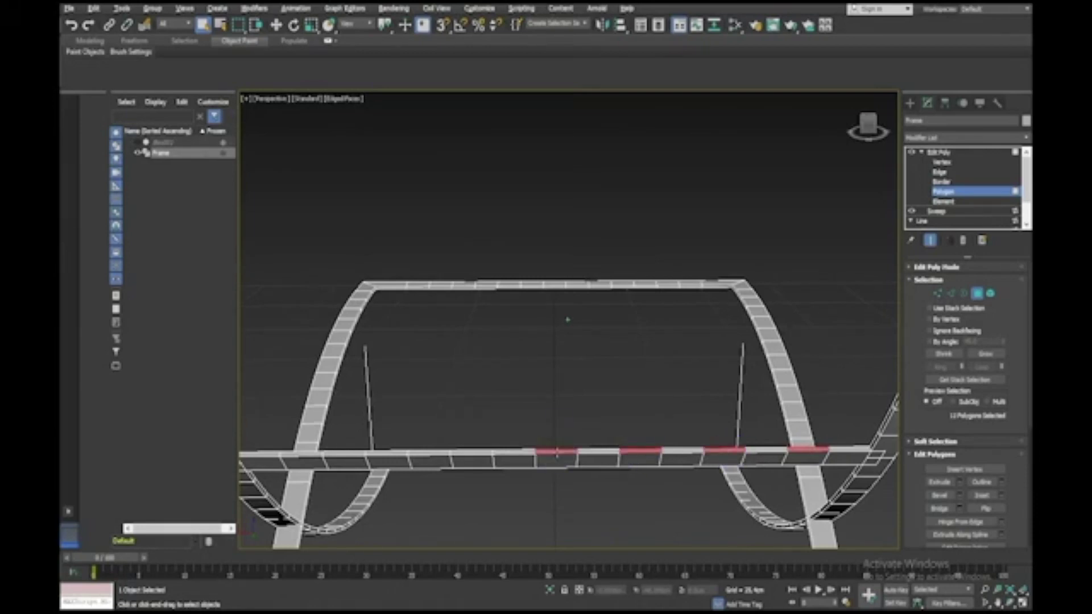
left_click(477, 453, "ctrl")
left_click(396, 453, "ctrl")
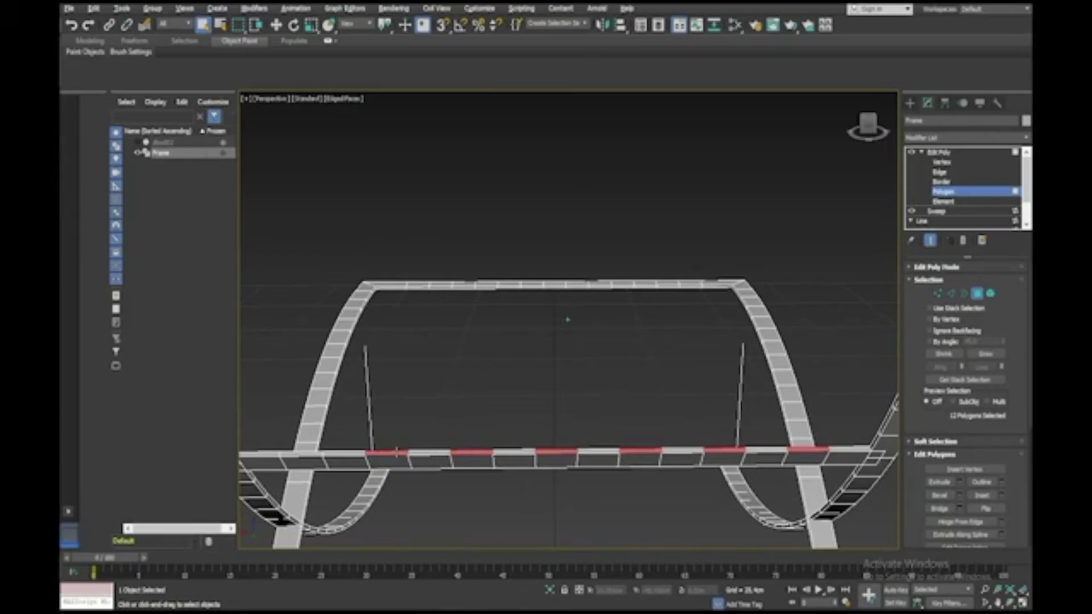
left_click(306, 455, "ctrl")
Bridge the selected polygons of the two backrest crossbars into seven straps and clear the selection
middle_click_drag(306, 456, 325, 458, "alt")
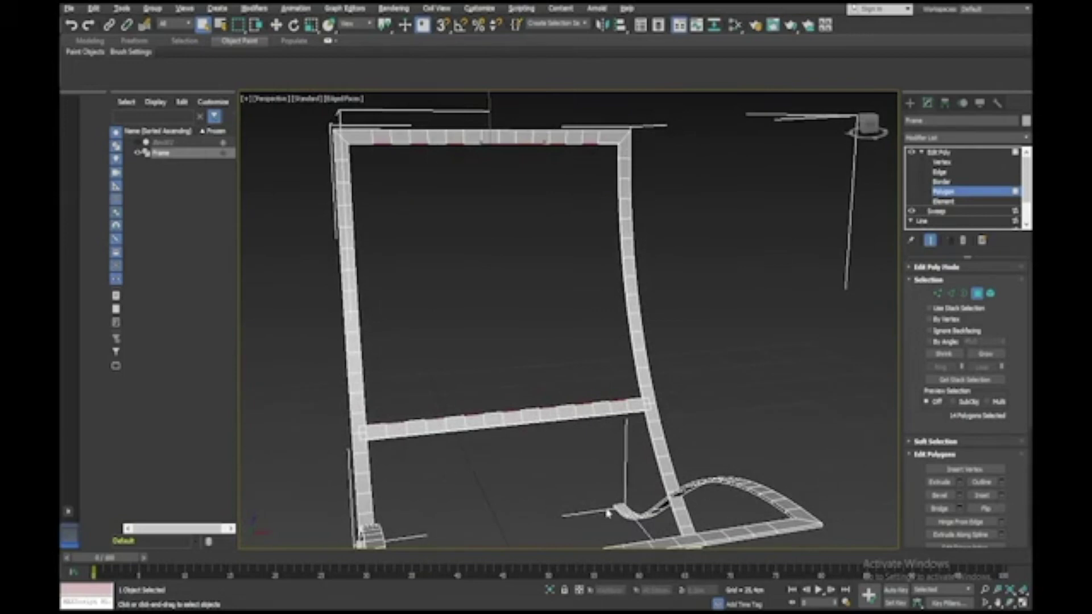
left_click(938, 508)
left_click(767, 285)
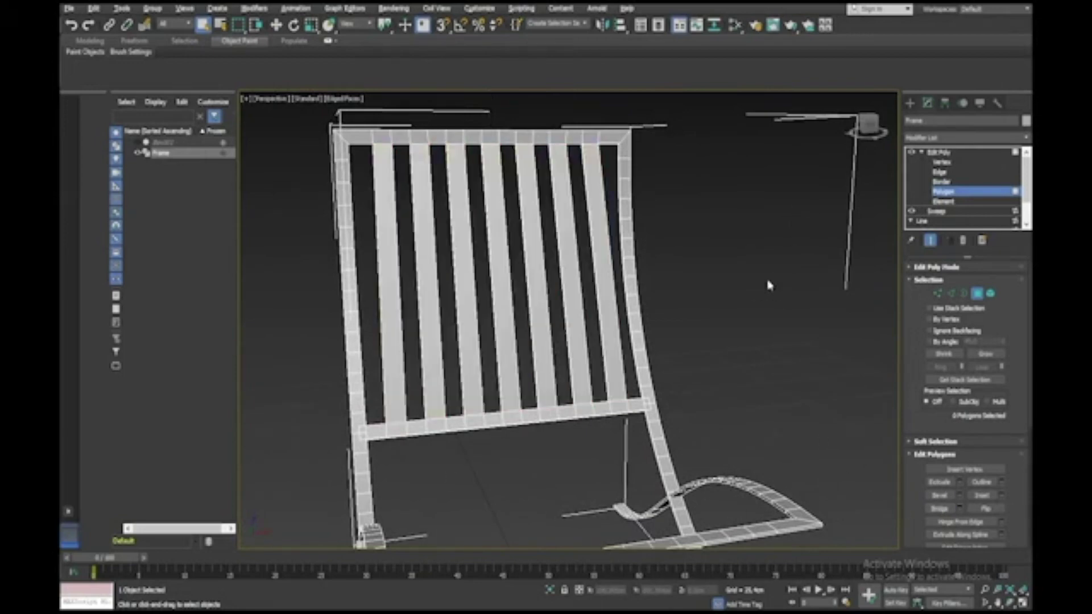
Select the seven polygons beneath the backrest straps on the underside of the crossbar between the back legs
middle_click_drag(768, 285, 663, 245, "alt")
middle_click_drag(932, 202, 384, 441, "alt")
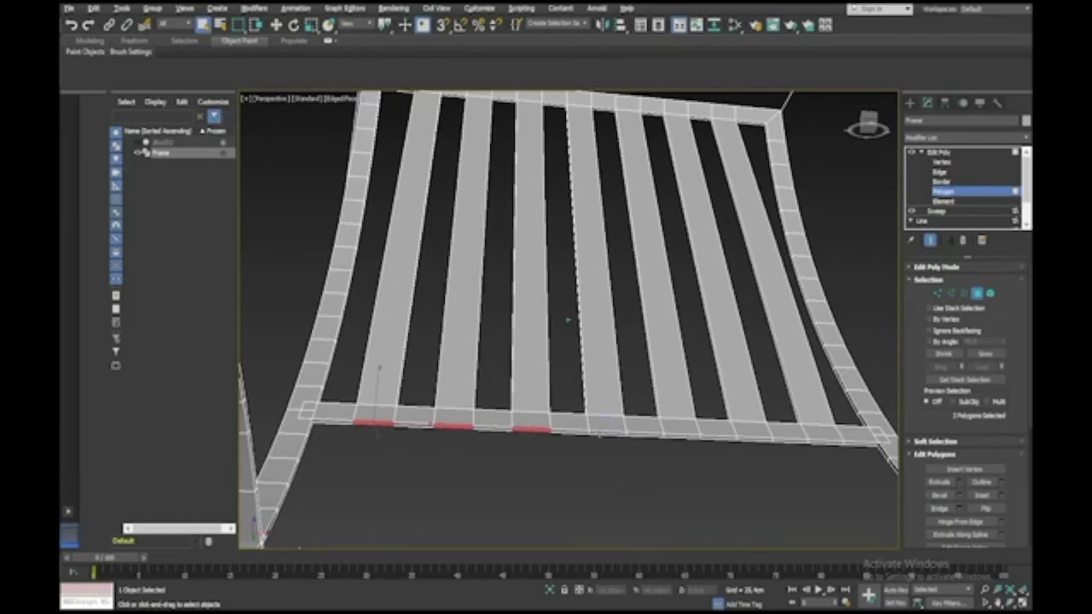
left_click(606, 432, "ctrl")
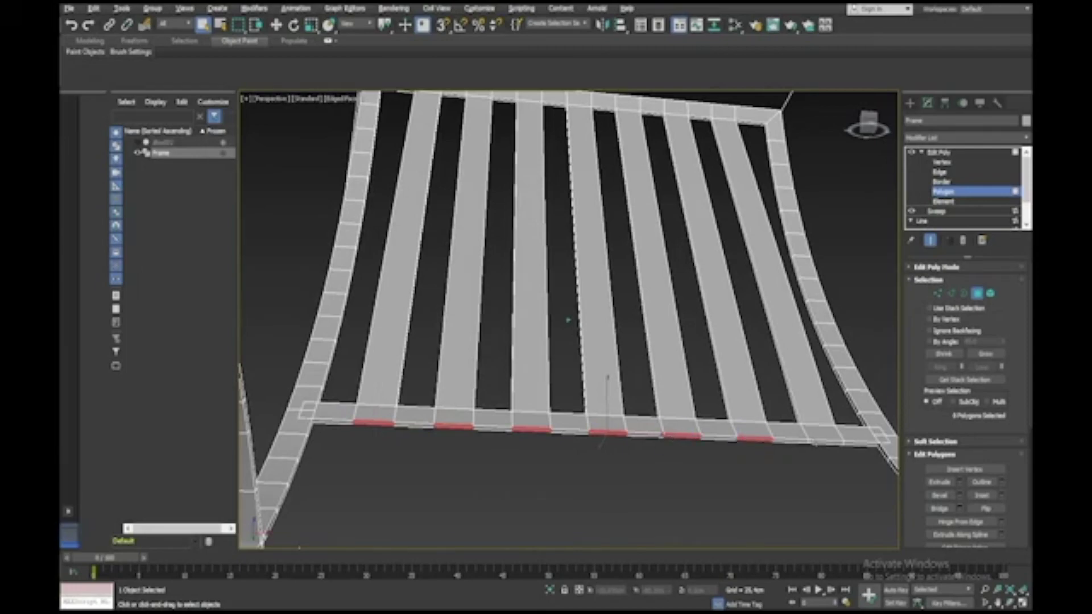
middle_click_drag(816, 441, 817, 446, "alt")
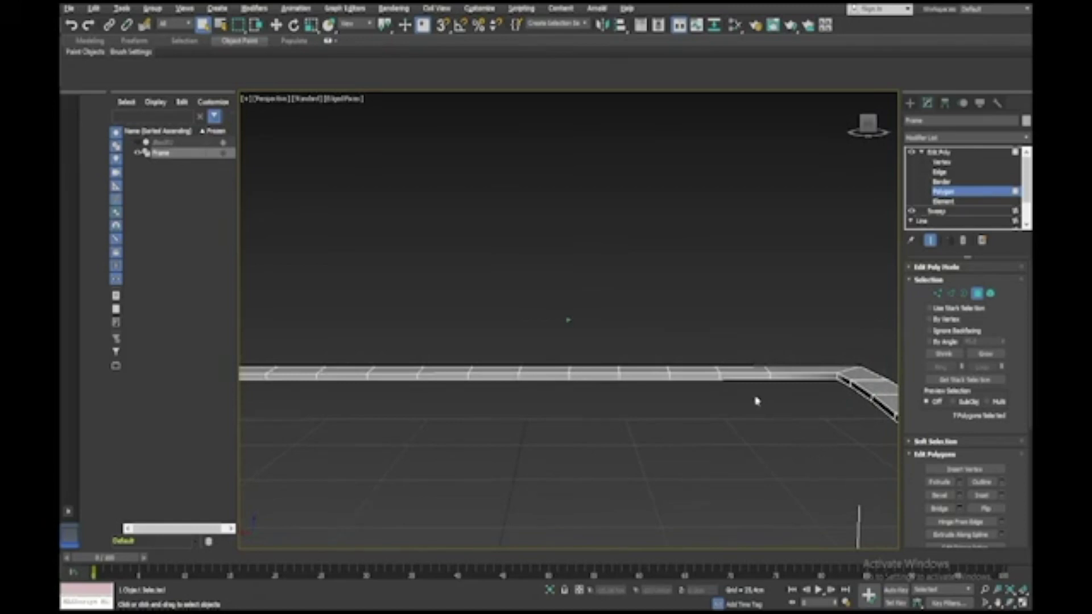
Add the seven matching alternate polygons on the inner face of the front seat crossbar to the selection
left_click(745, 377)
left_click(659, 376, "ctrl")
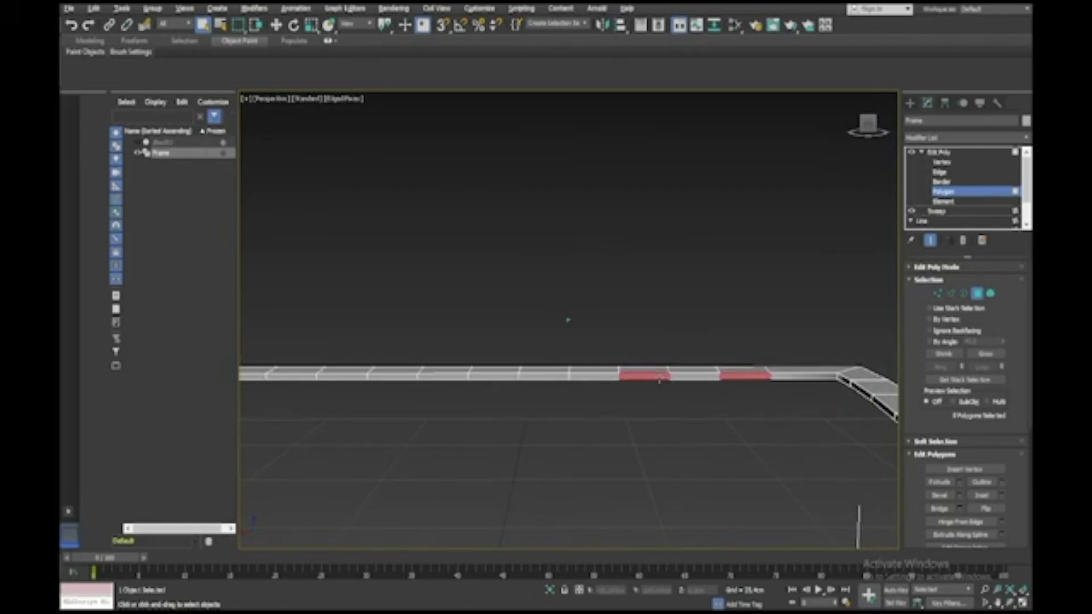
left_click(565, 376, "ctrl")
left_click(448, 376, "ctrl")
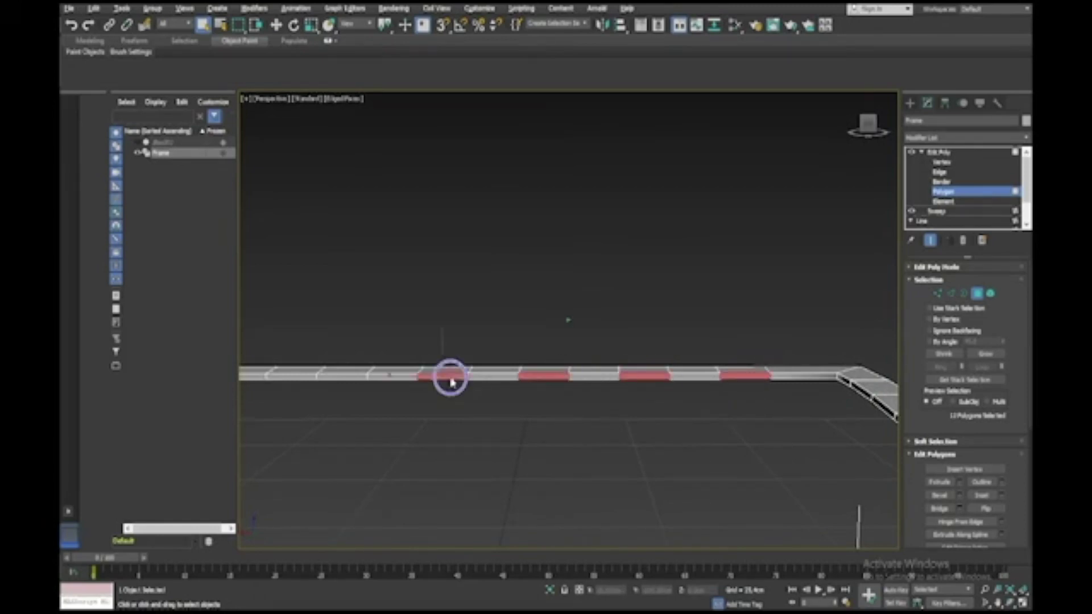
left_click(352, 377, "ctrl")
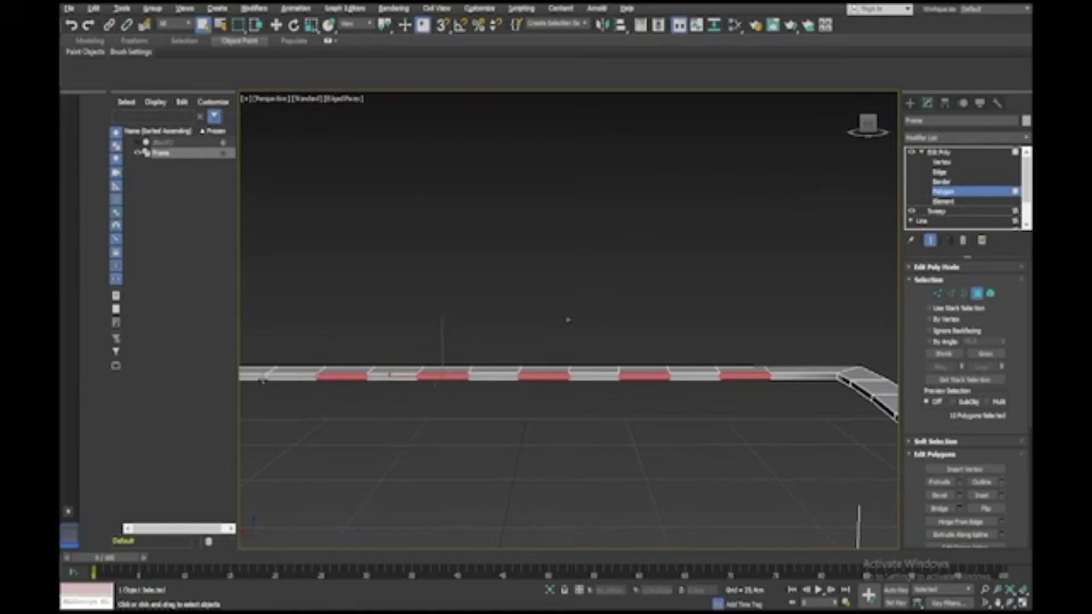
middle_click_drag(262, 380, 402, 381)
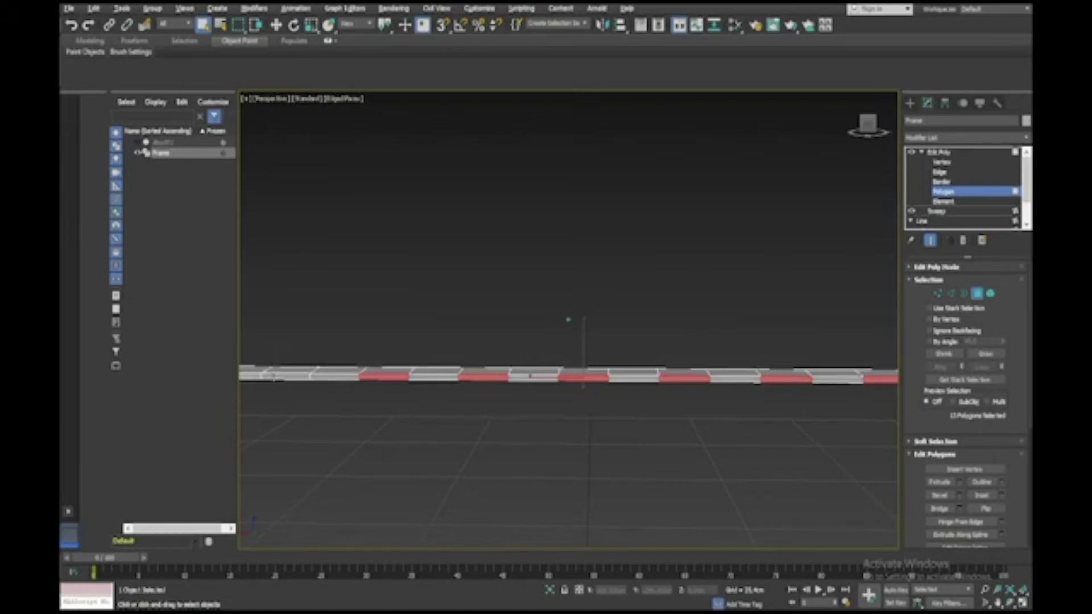
left_click(272, 376, "ctrl")
Bridge the selected polygons of the rear and front seat crossbars into seven seat straps
middle_click_drag(273, 376, 361, 361, "alt")
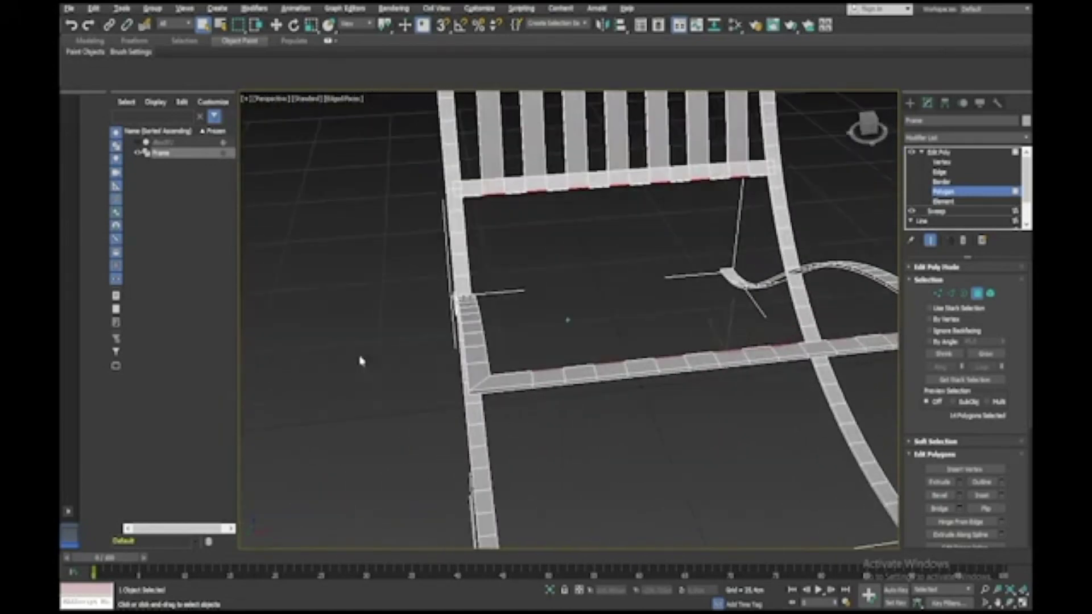
left_click(939, 508)
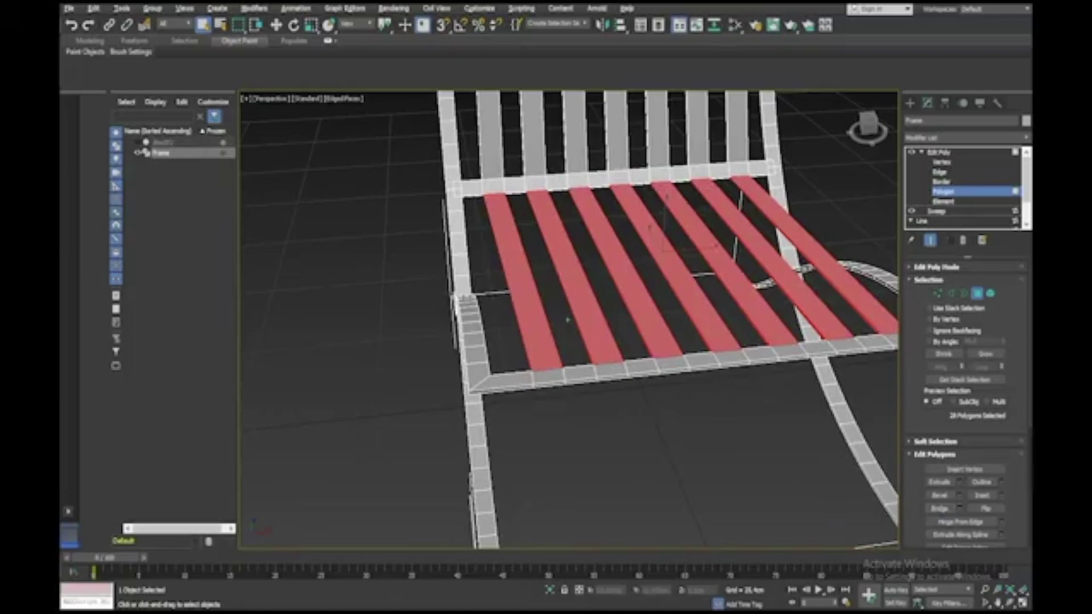
middle_click_drag(567, 320, 607, 353, "alt")
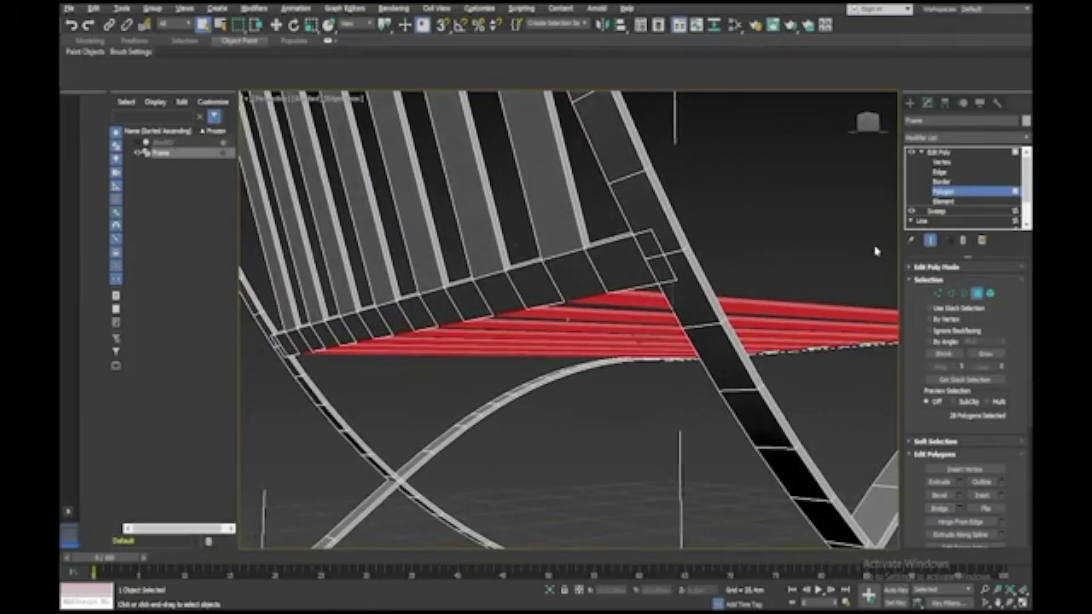
Select the seven alternate polygons on the rear face of the crossbar between the back legs, in line with the backrest straps
mouse_move(876, 250)
middle_mouse_down("alt")
mouse_move(857, 251)
mouse_move(867, 250)
middle_mouse_up("alt")
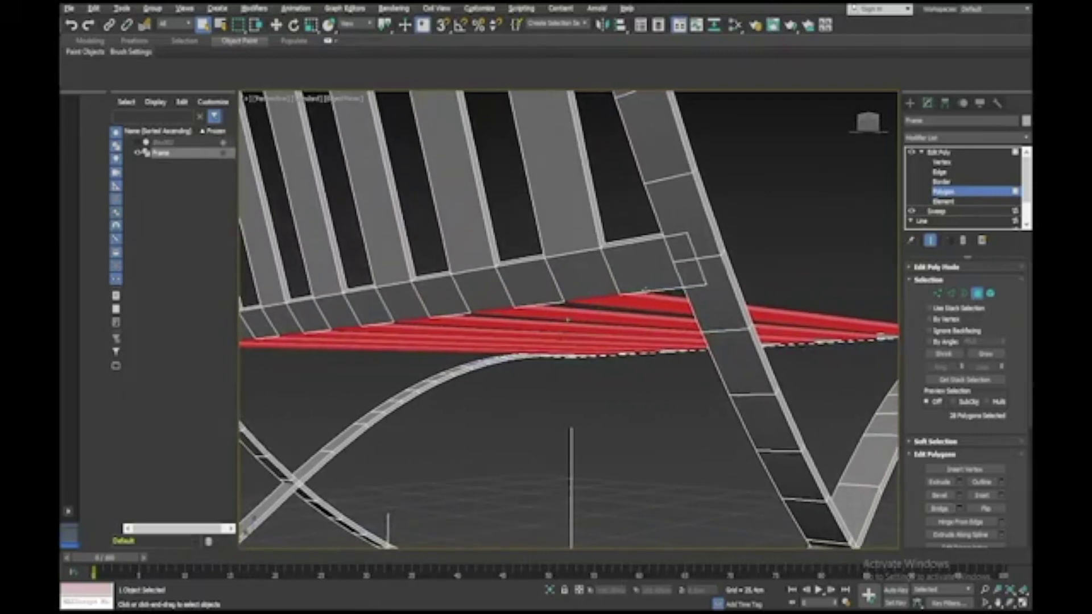
middle_click_drag(603, 281, 606, 281, "alt")
left_click(606, 282)
left_click(590, 292, "ctrl")
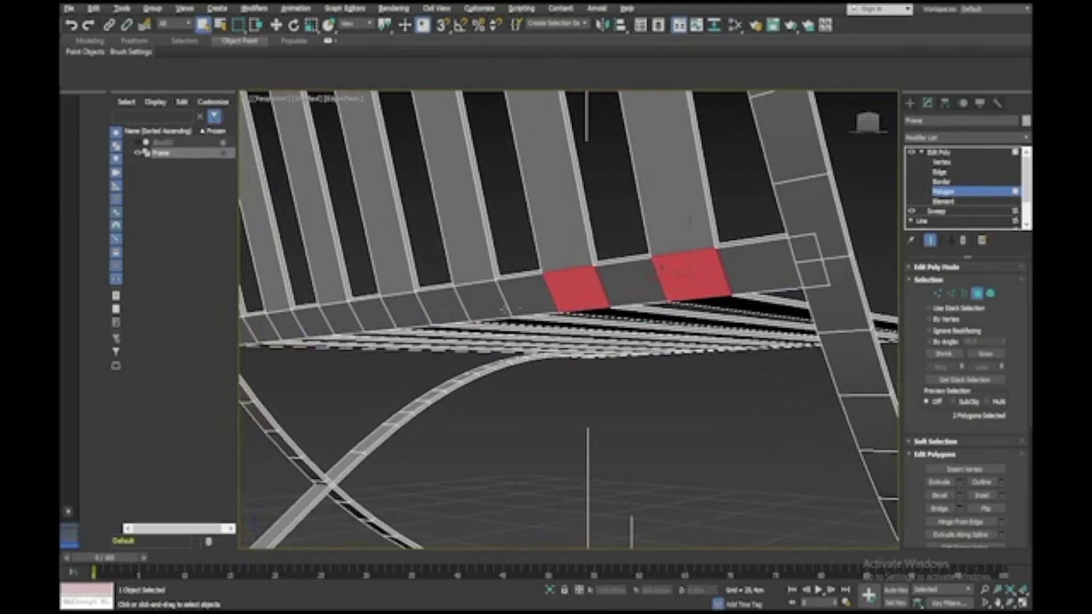
left_click(488, 309, "ctrl")
left_click(407, 310, "ctrl")
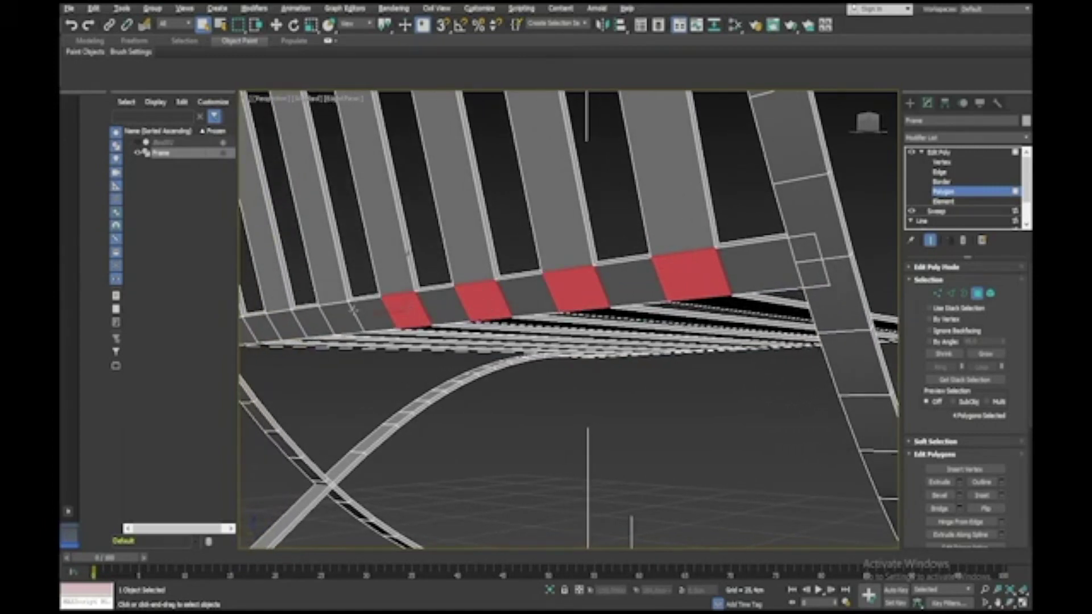
left_click(344, 316, "ctrl")
left_click(286, 324, "ctrl")
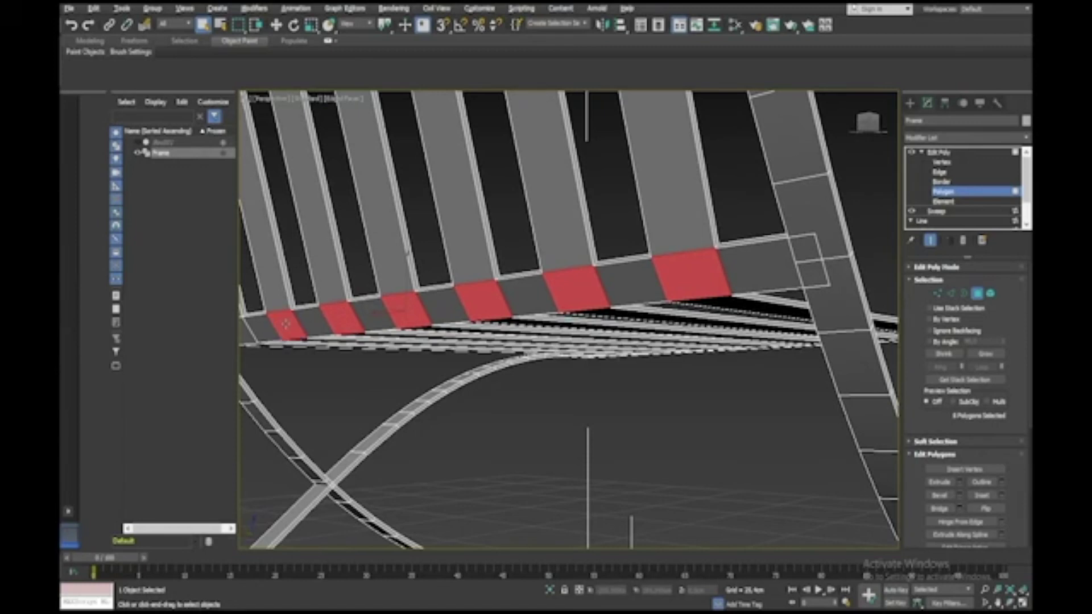
middle_click_drag(285, 323, 380, 324)
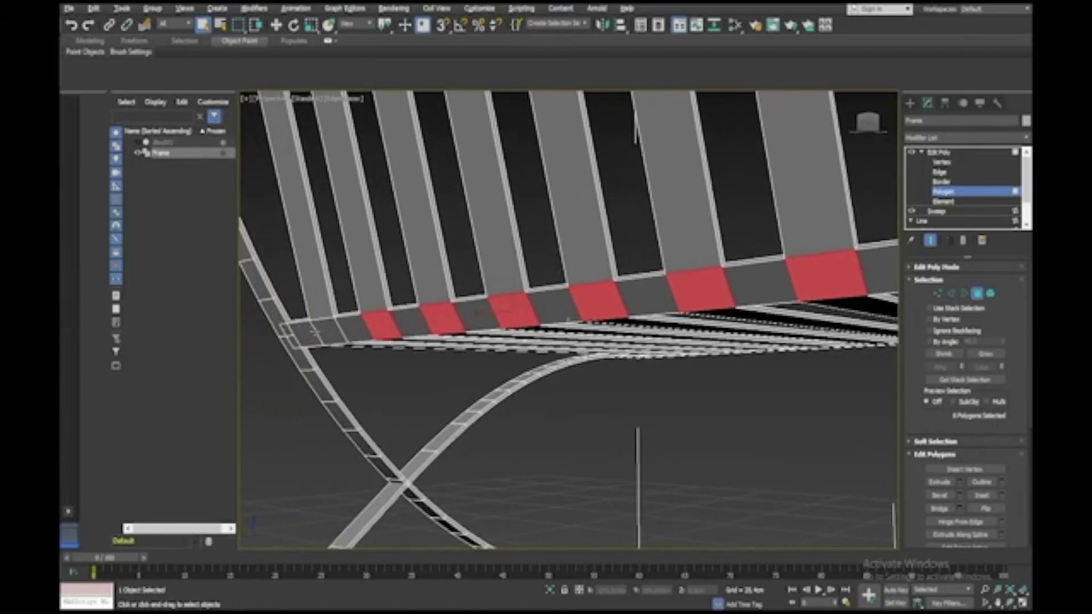
left_click(327, 331, "ctrl")
middle_click_drag(327, 331, 326, 331, "alt")
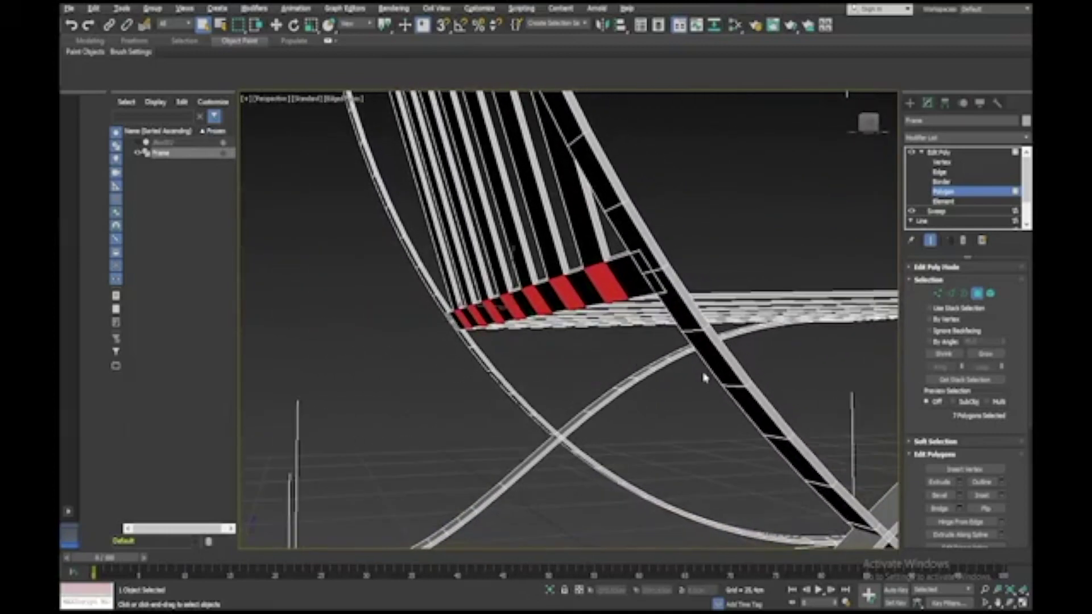
Extrude the seven selected rear-face polygons by a small height and clear the selection
left_click(960, 483)
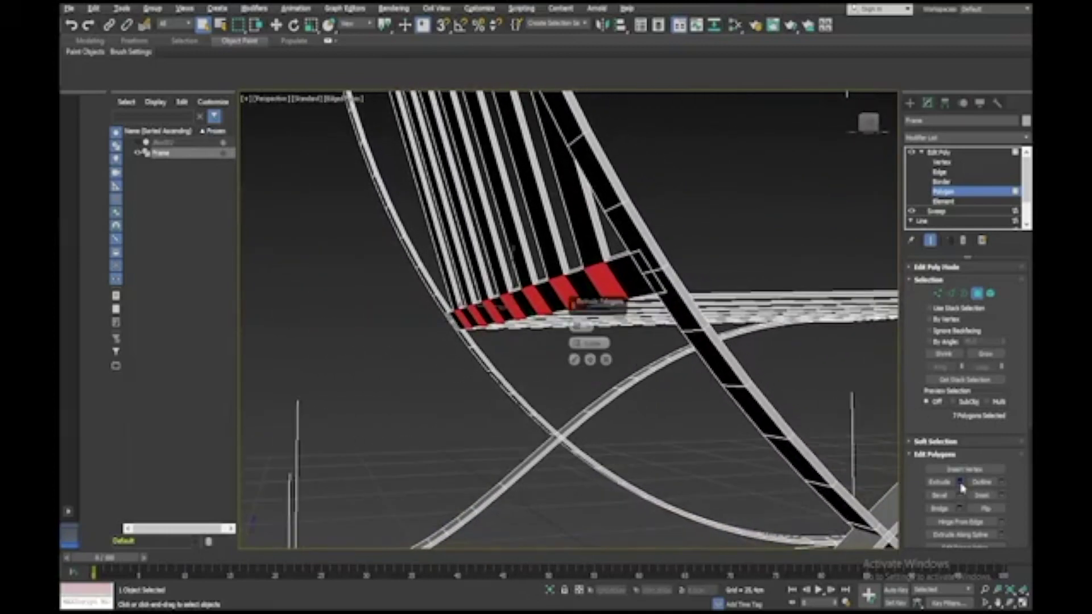
left_click(576, 344)
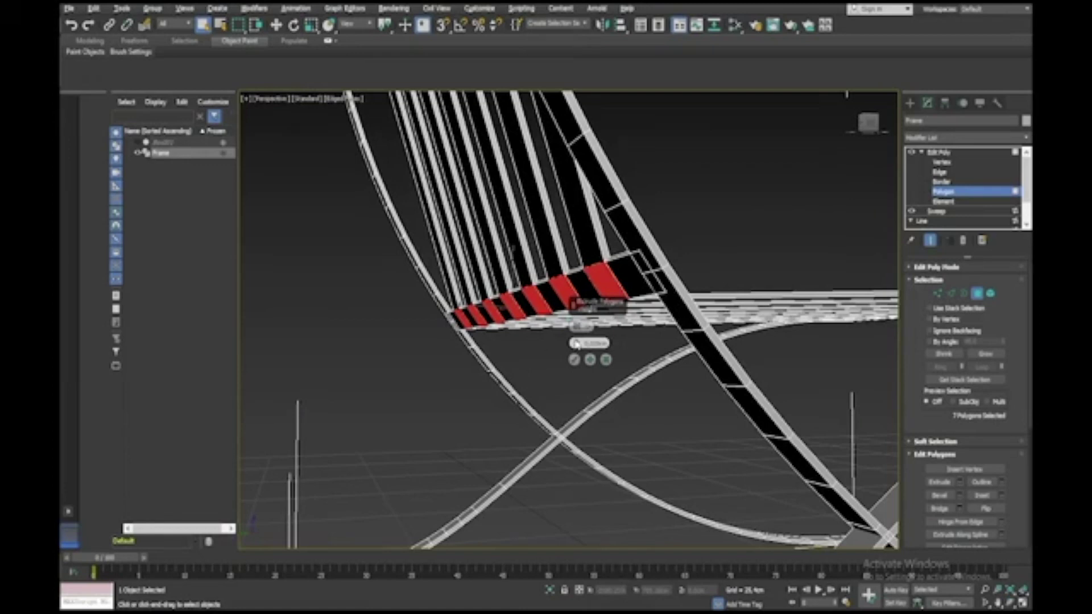
left_click(575, 344)
left_click(575, 344)
left_click(575, 343)
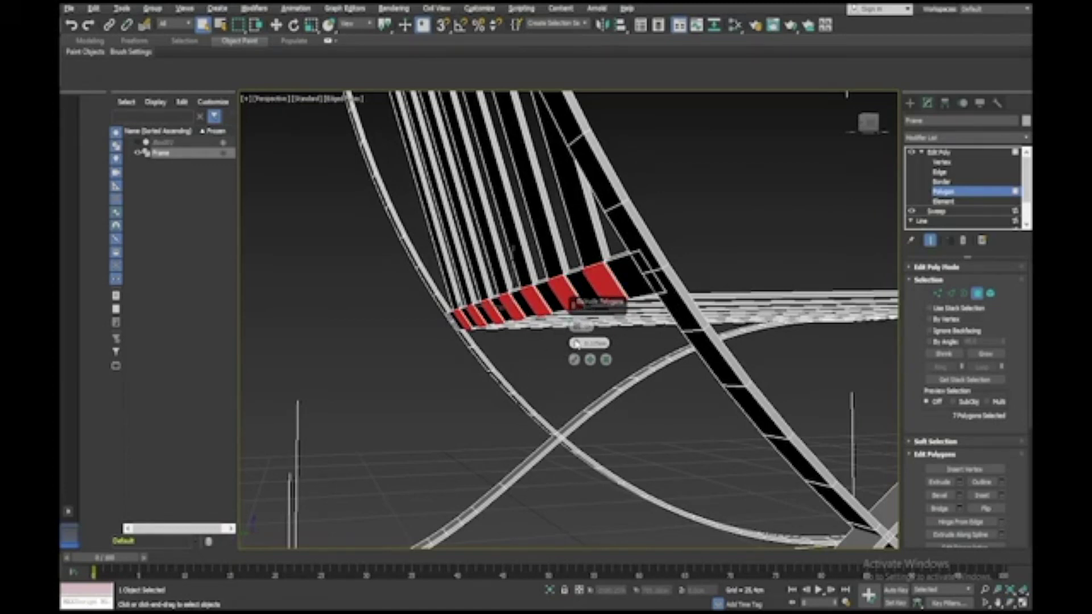
left_click(575, 344)
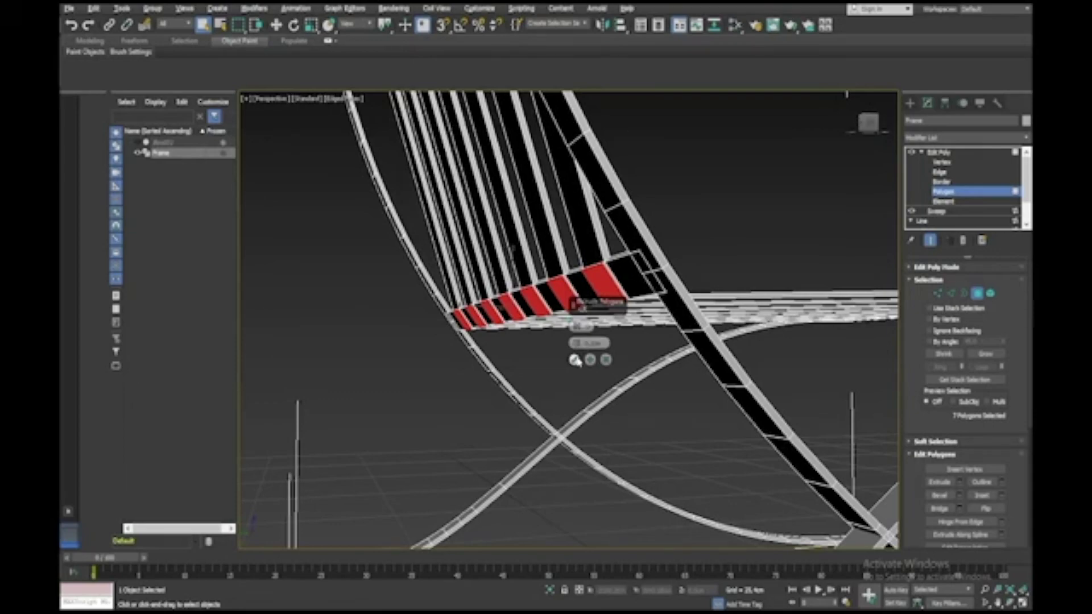
left_click(574, 360)
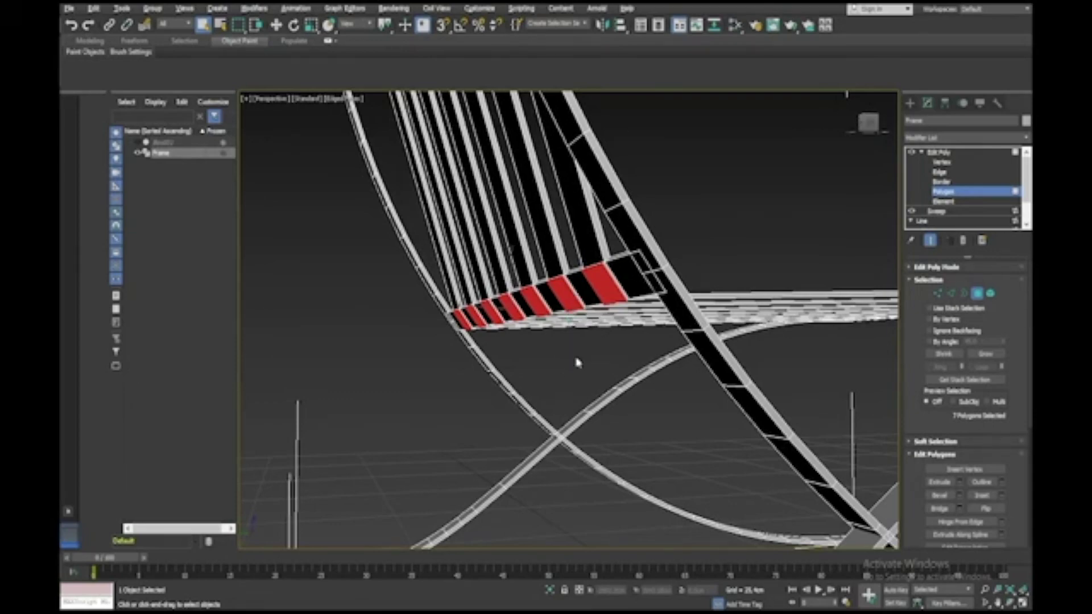
left_click(688, 238)
Select the seven polygons in line with the straps on the rear face of the backrest's top crossbar
scroll(688, 238, "up", 10)
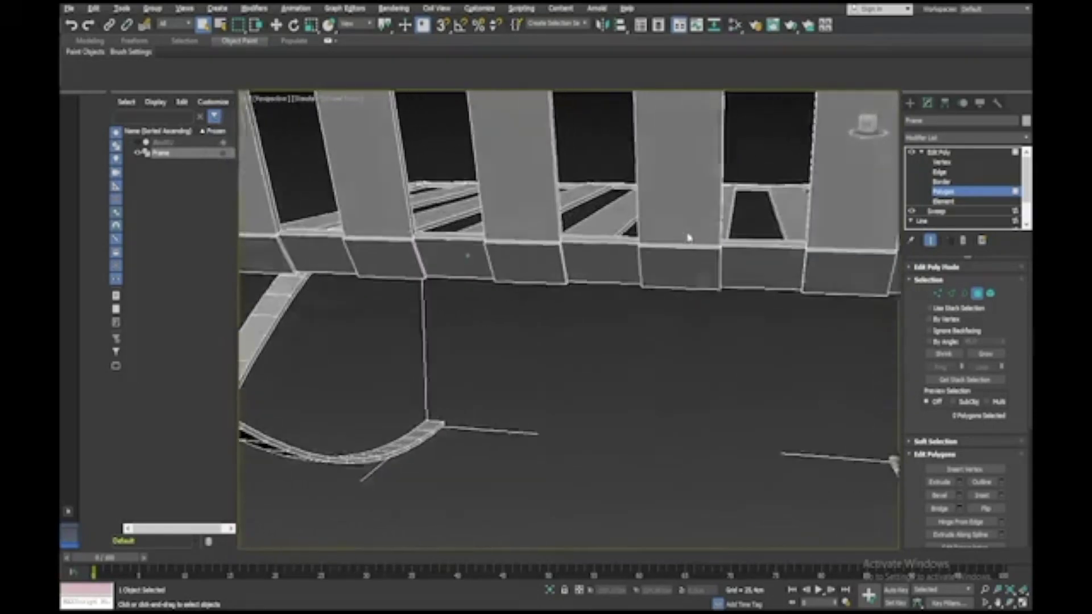
scroll(688, 238, "down", 10)
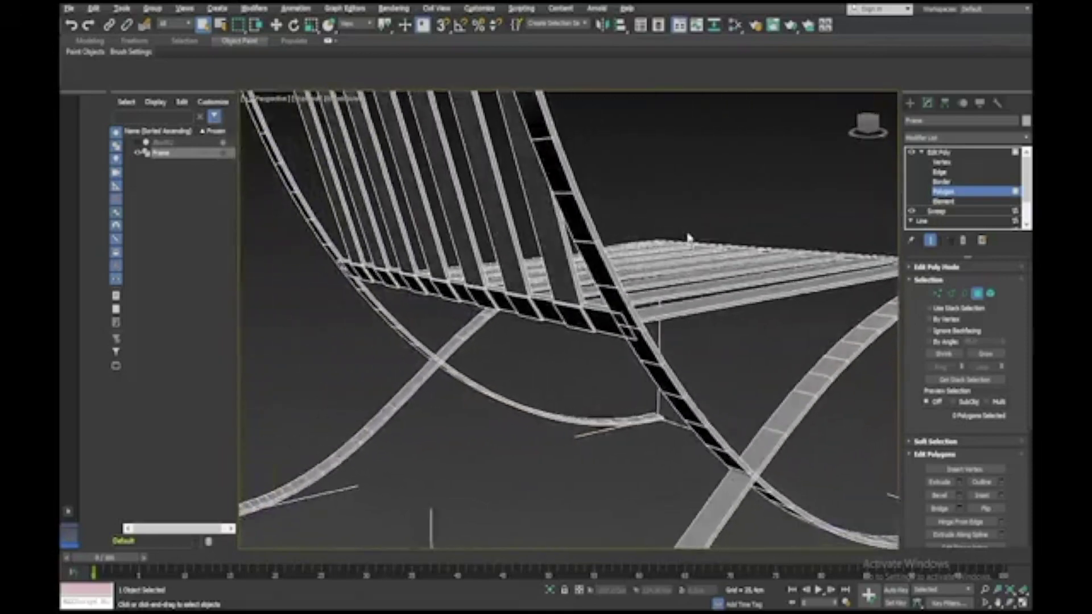
mouse_move(688, 238)
middle_mouse_down("alt")
mouse_move(686, 229)
mouse_move(688, 237)
middle_mouse_up("alt")
left_click(817, 251)
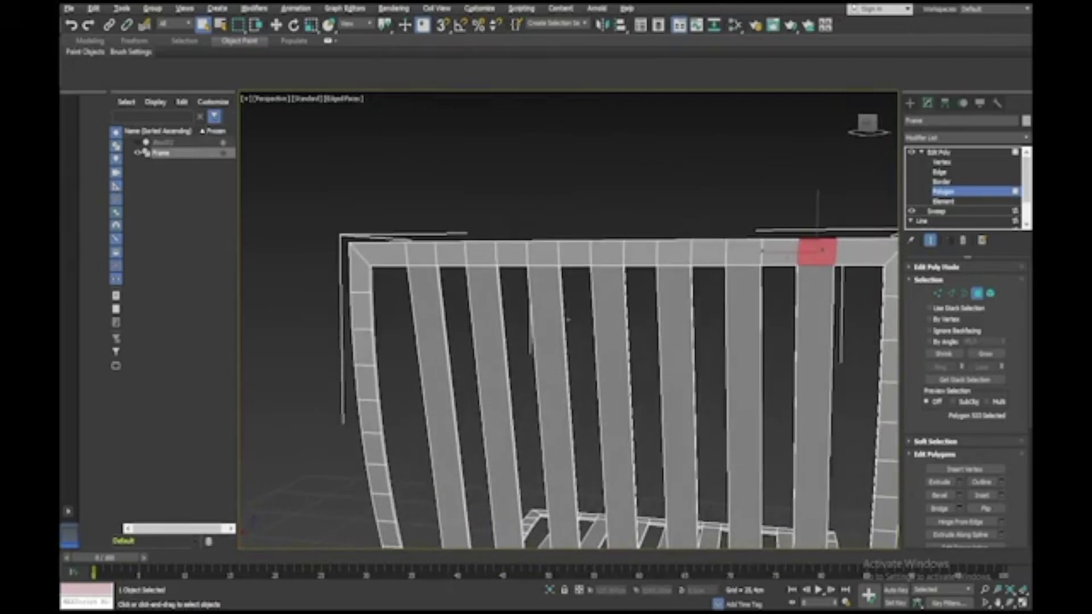
left_click(747, 261, "ctrl")
left_click(678, 259, "ctrl")
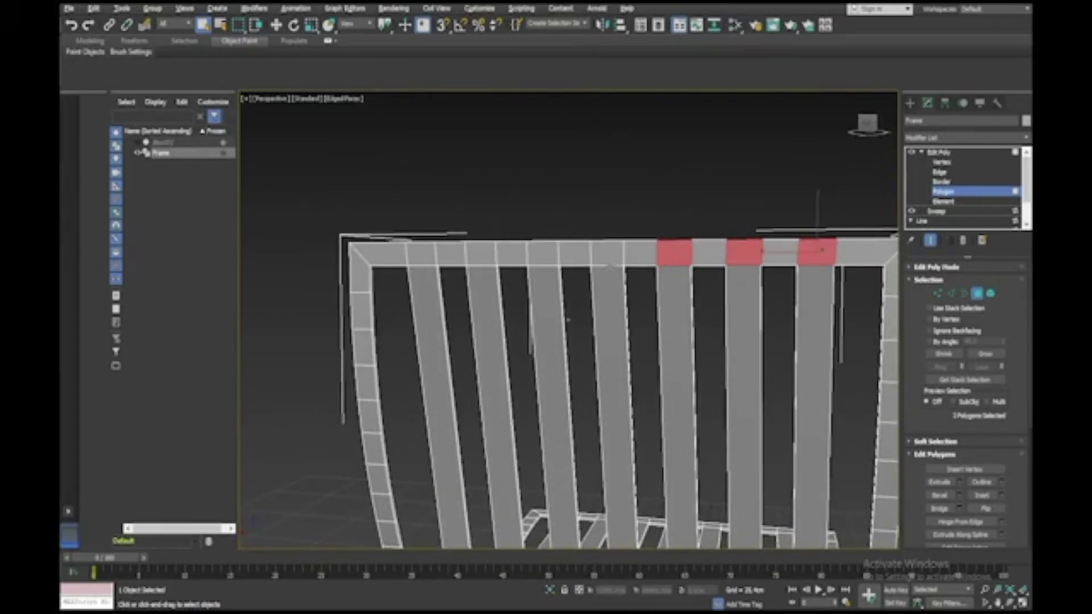
left_click(608, 257, "ctrl")
left_click(543, 255, "ctrl")
left_click(483, 260, "ctrl")
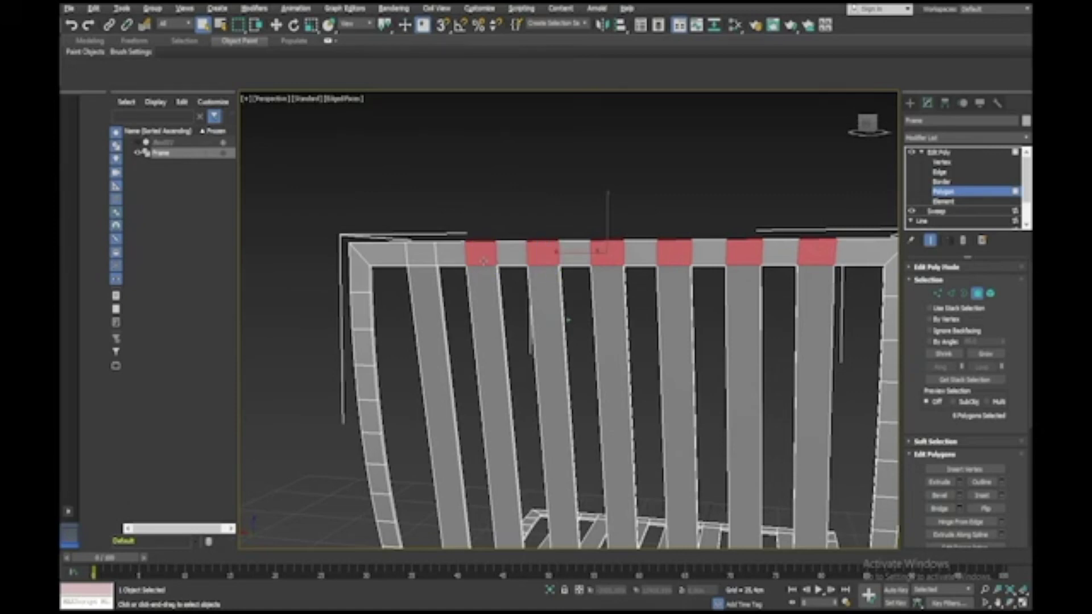
left_click(421, 253, "ctrl")
Add the seven matching polygons along the top edge of the backrest's top crossbar to the selection
middle_click_drag(422, 253, 423, 264, "alt")
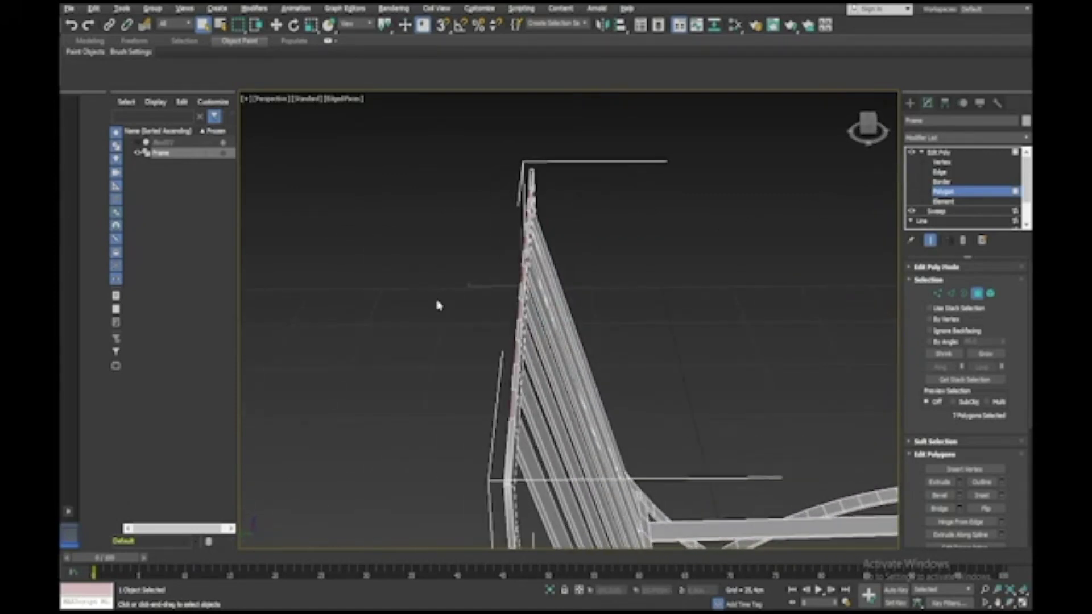
left_click(514, 405, "ctrl")
middle_click_drag(468, 286, 568, 320, "alt")
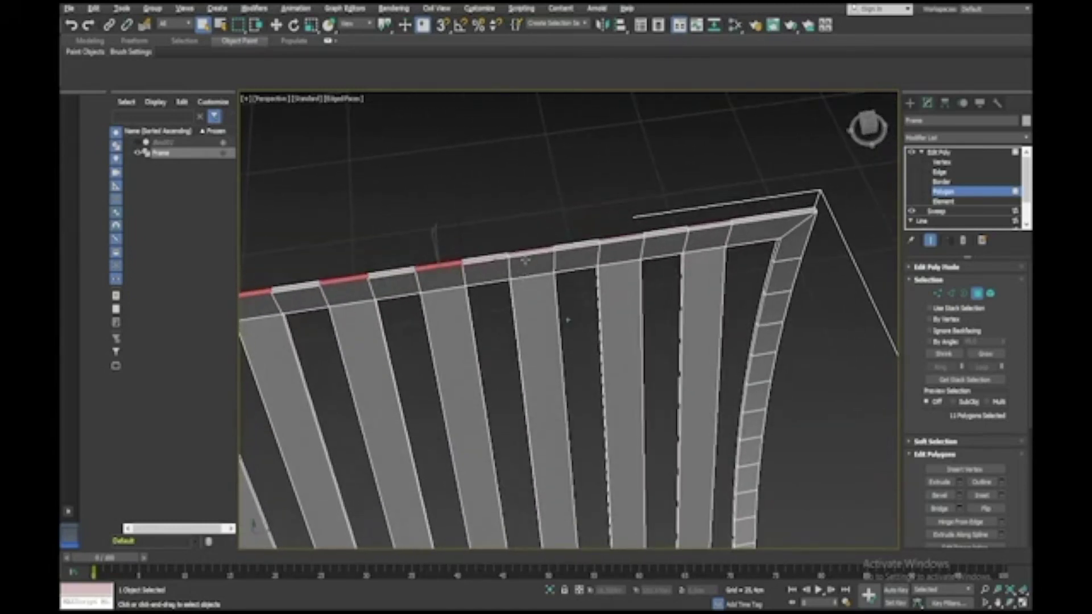
left_click(528, 252, "ctrl")
Add the seven matching polygons on the front face of the backrest's top crossbar to the selection
left_click(707, 239, "ctrl")
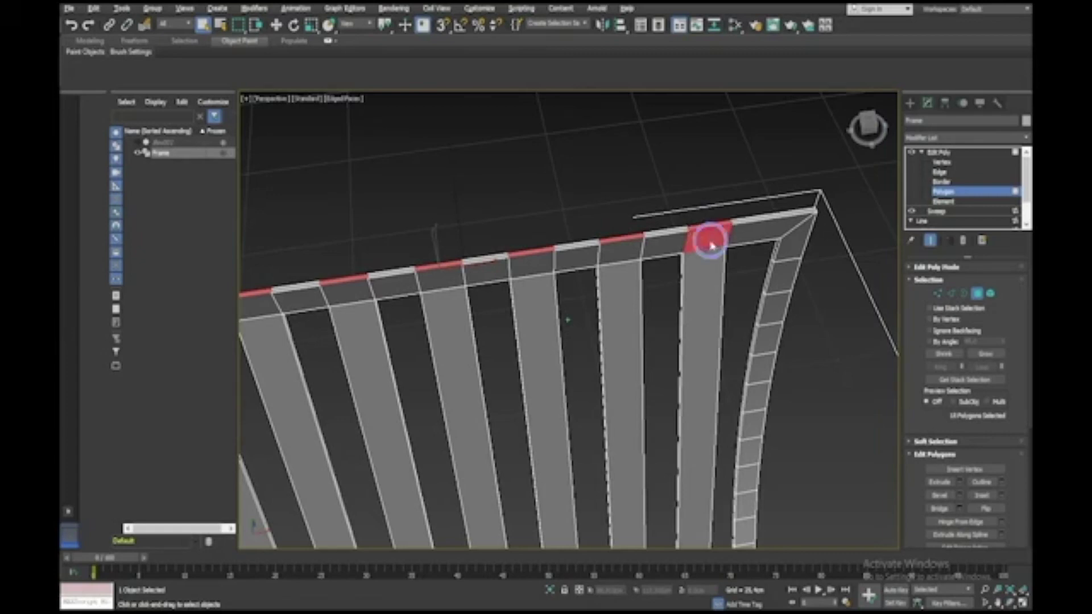
left_click(633, 252, "ctrl")
left_click(544, 263, "ctrl")
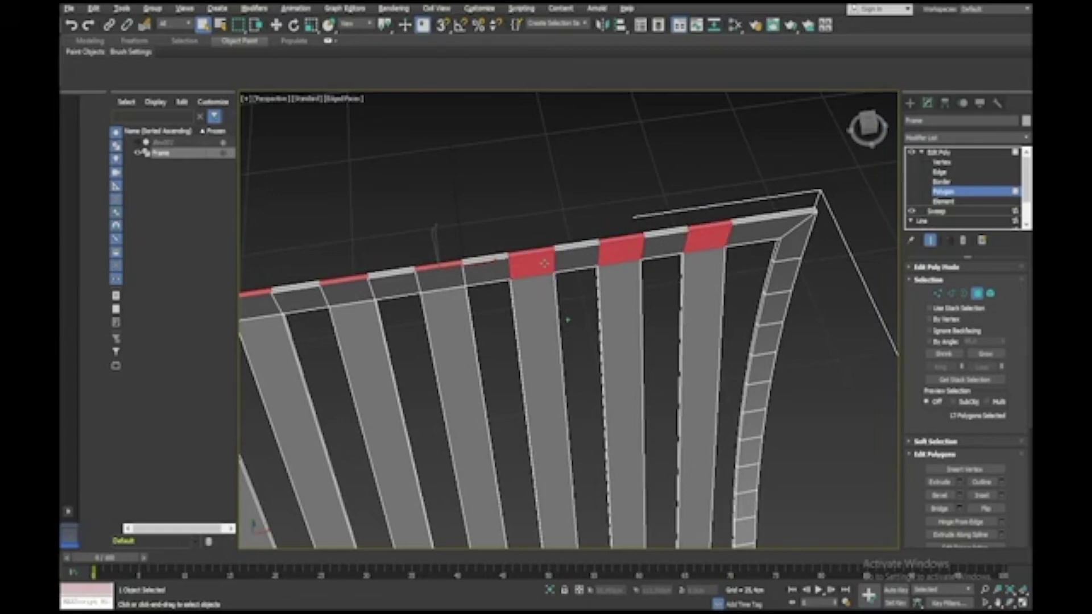
left_click(455, 275, "ctrl")
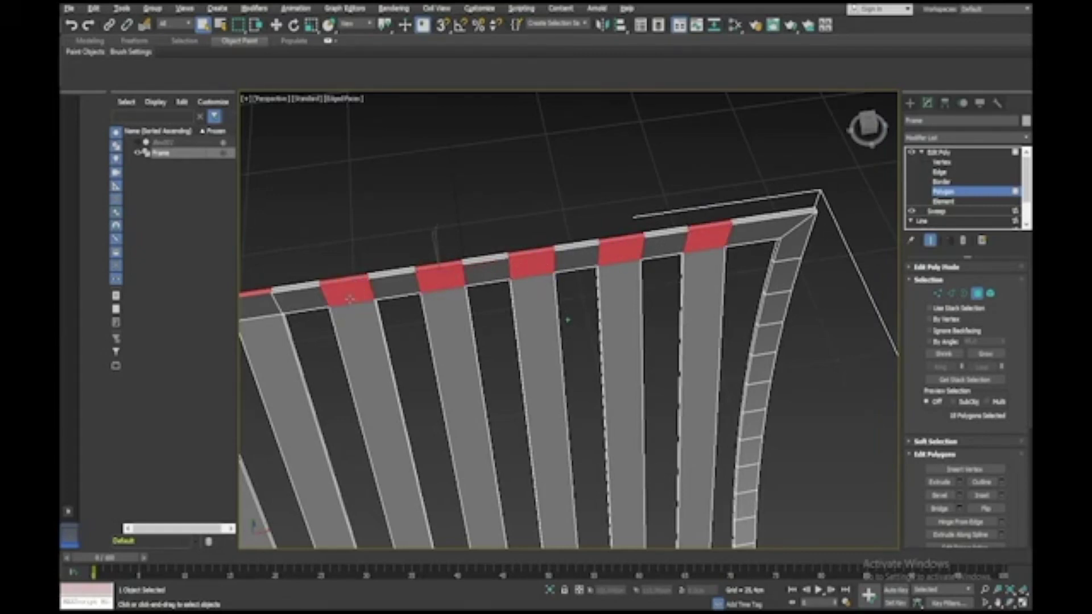
middle_click_drag(348, 295, 349, 298, "alt")
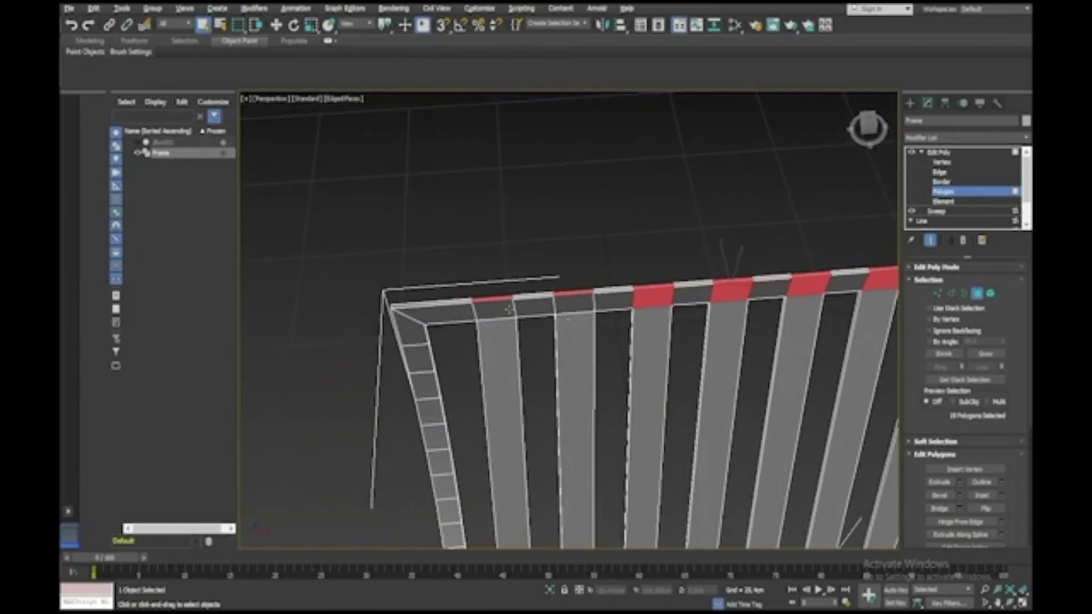
left_click(578, 300, "ctrl")
left_click(506, 309, "ctrl")
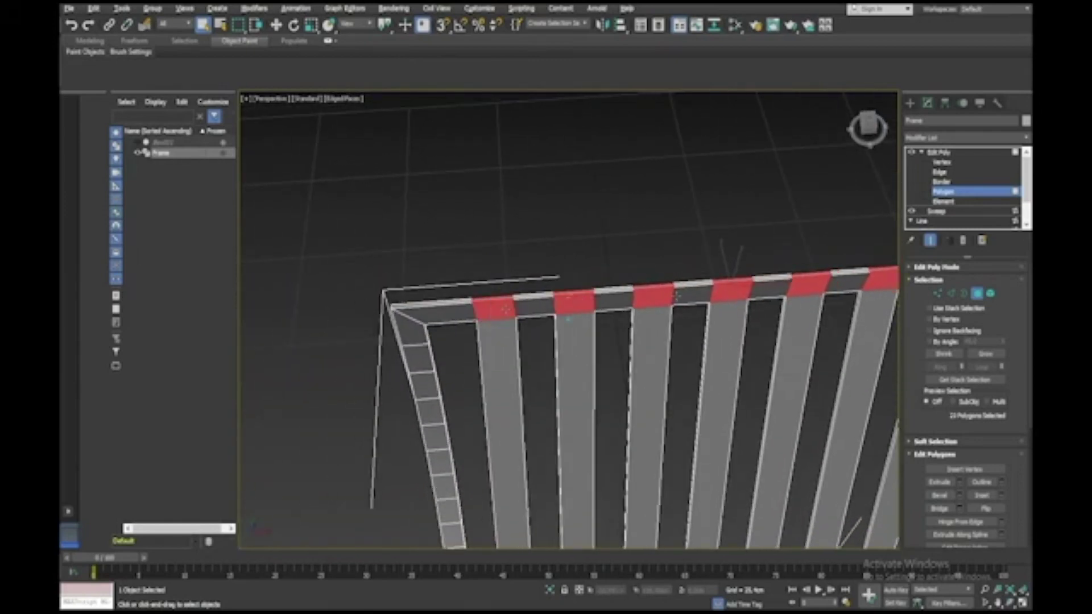
Extrude the selected top crossbar polygons along their local normals to wrap the strap ends, and clear the selection
left_click(958, 482)
middle_click_drag(771, 435, 756, 440, "alt")
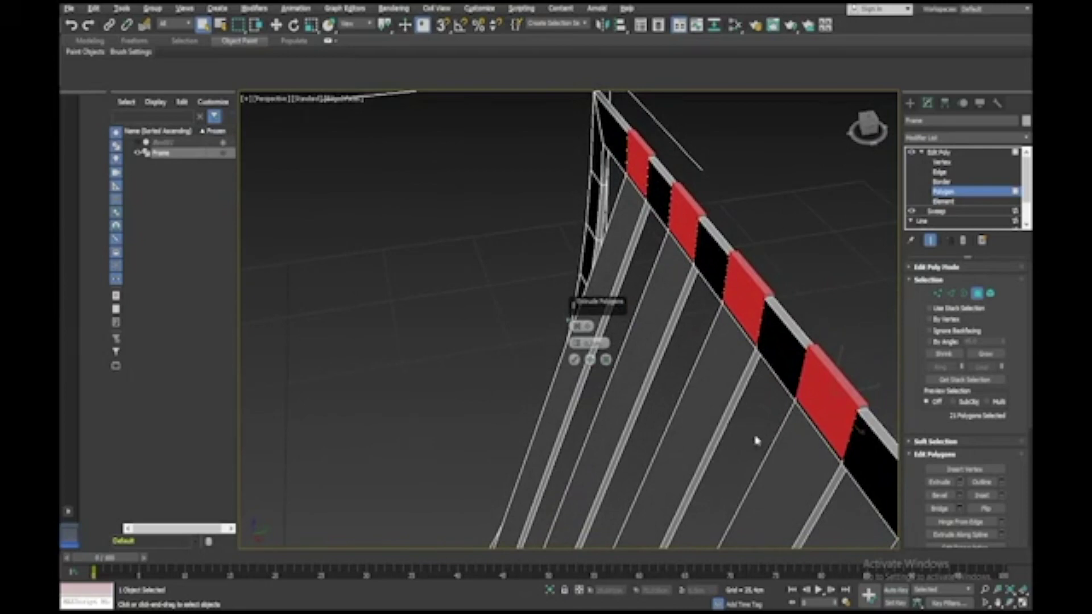
left_click(587, 327)
left_click(614, 348)
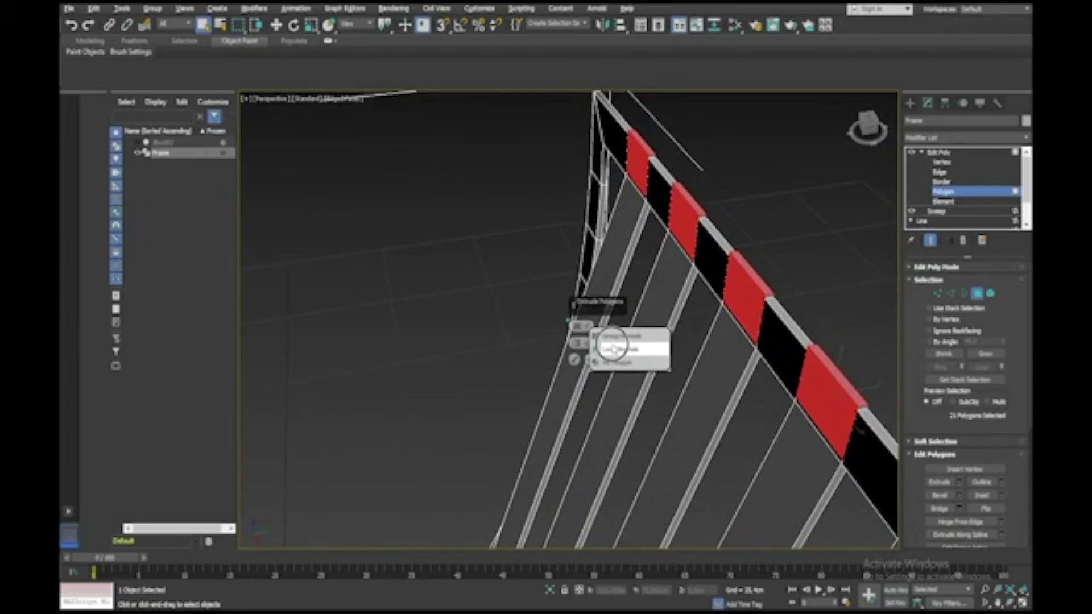
left_click(573, 359)
left_click(830, 234)
middle_click_drag(830, 235, 831, 234, "alt")
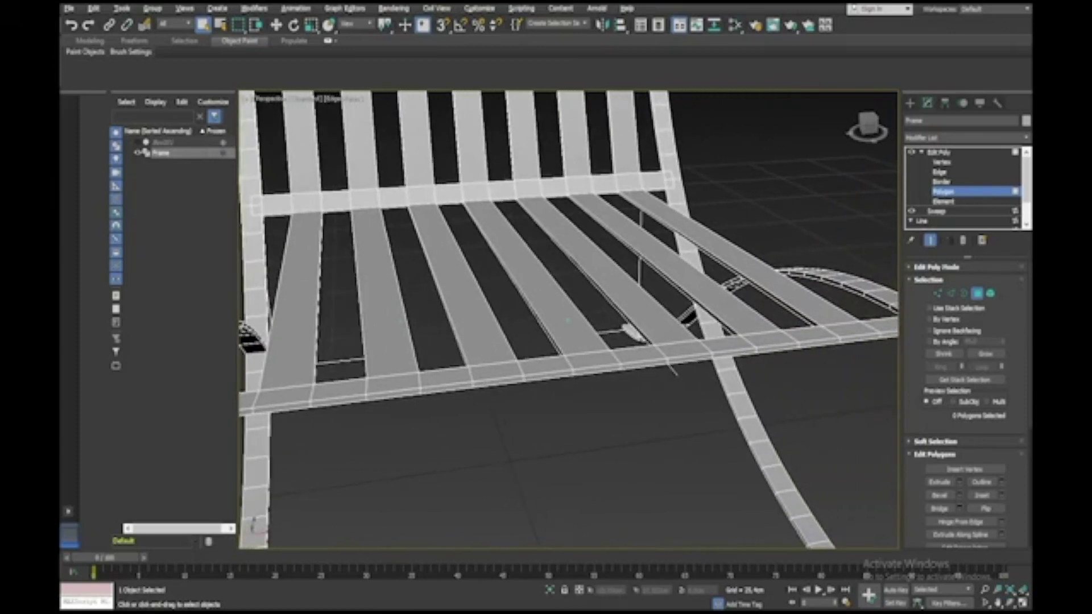
Select the seven strap-end polygons on the upper face of the front seat crossbar and add the matching polygons on its front face
left_click(303, 395)
left_click(403, 384, "ctrl")
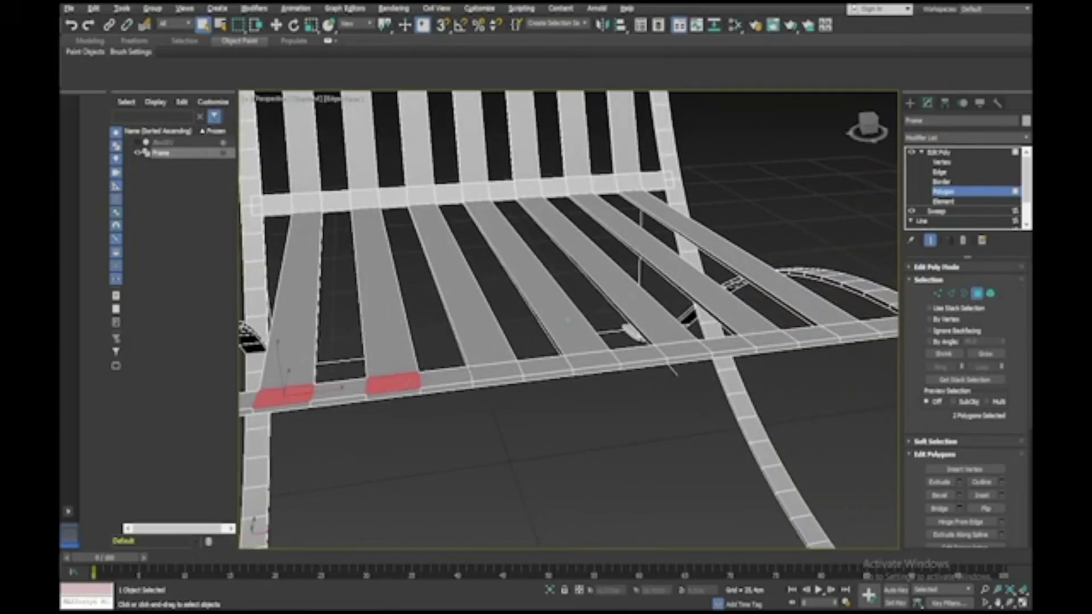
left_click(486, 372, "ctrl")
left_click(591, 360, "ctrl")
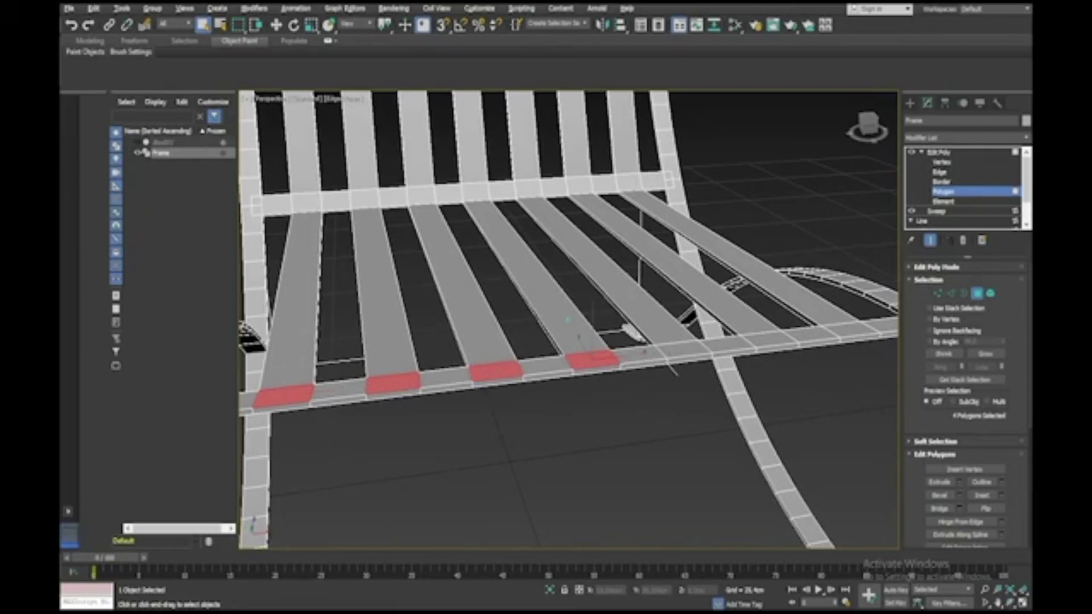
left_click(676, 351, "ctrl")
left_click(769, 339, "ctrl")
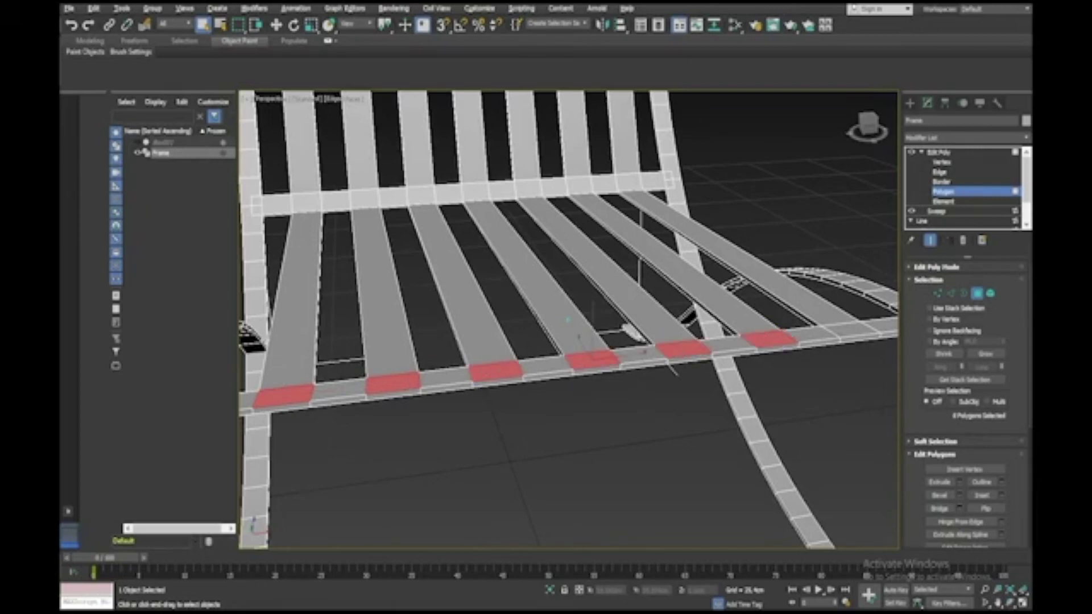
left_click(842, 330, "ctrl")
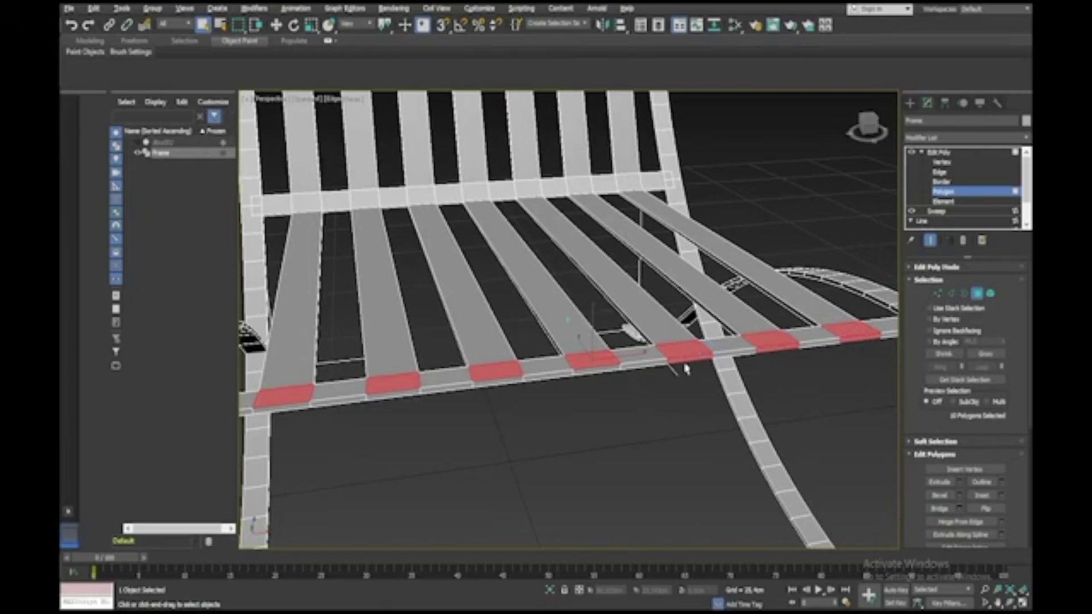
left_click(609, 371, "ctrl")
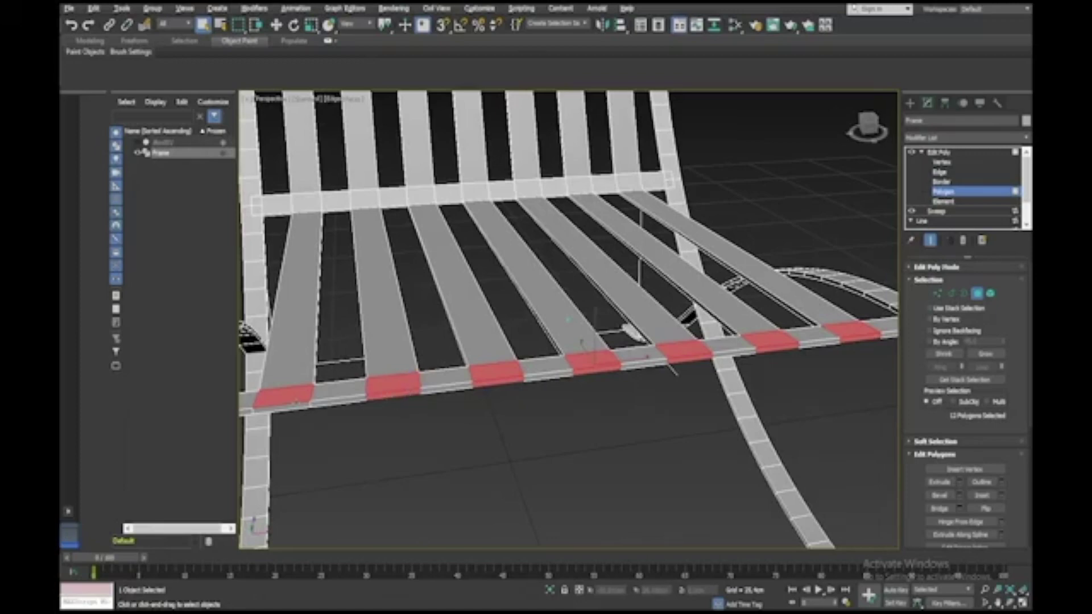
Add the last front-edge face and the seven underside faces where the straps meet the seat's front rail to the polygon selection
left_click(296, 403, "ctrl")
middle_click_drag(296, 405, 295, 405, "alt")
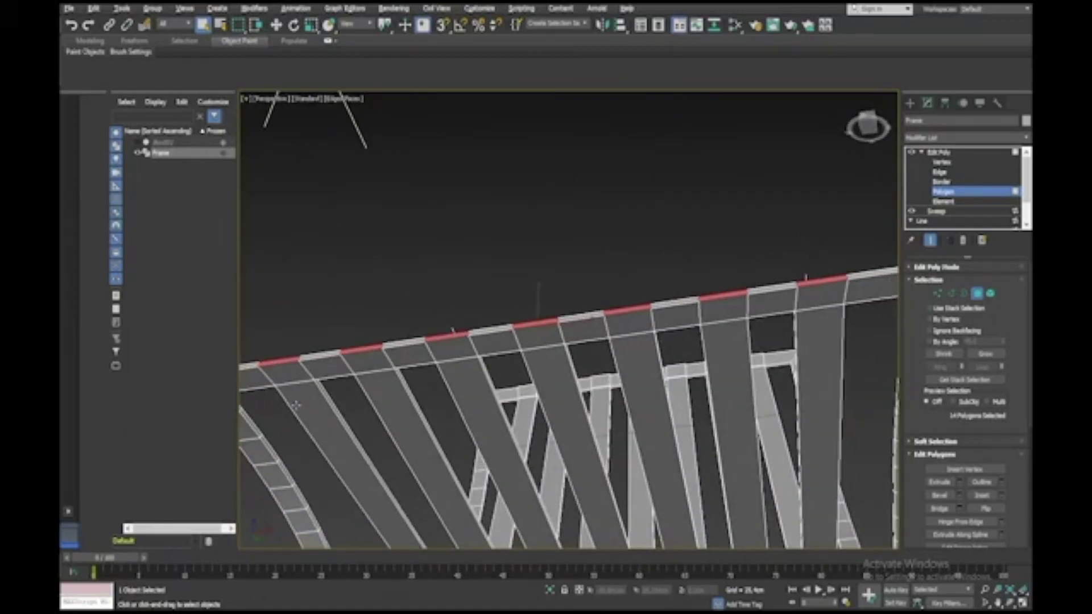
left_click(830, 292, "ctrl")
left_click(717, 299, "ctrl")
left_click(633, 320, "ctrl")
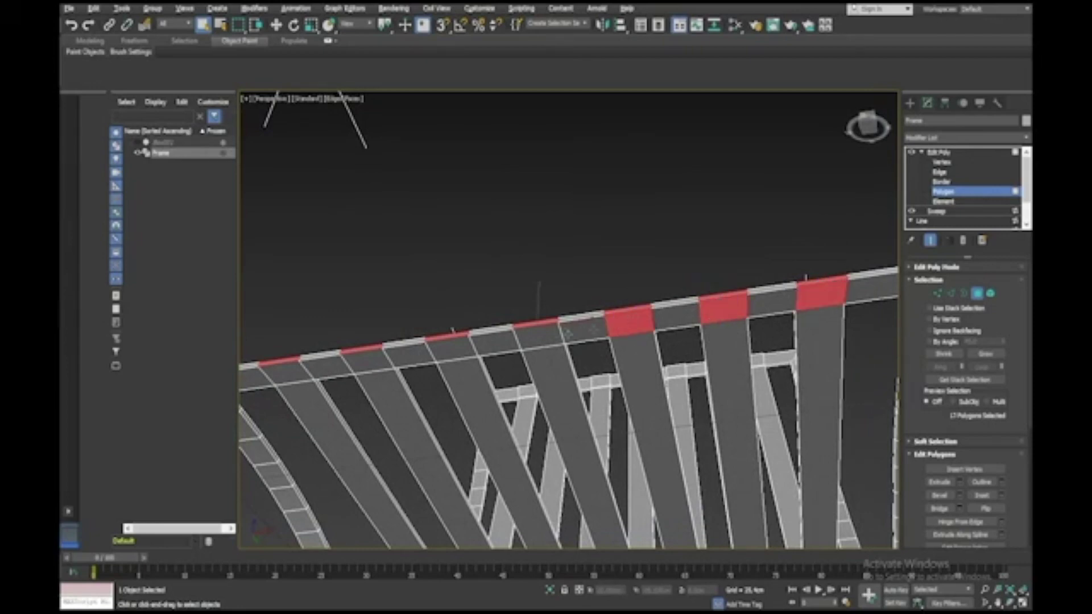
left_click(541, 340, "ctrl")
left_click(460, 349, "ctrl")
left_click(375, 357, "ctrl")
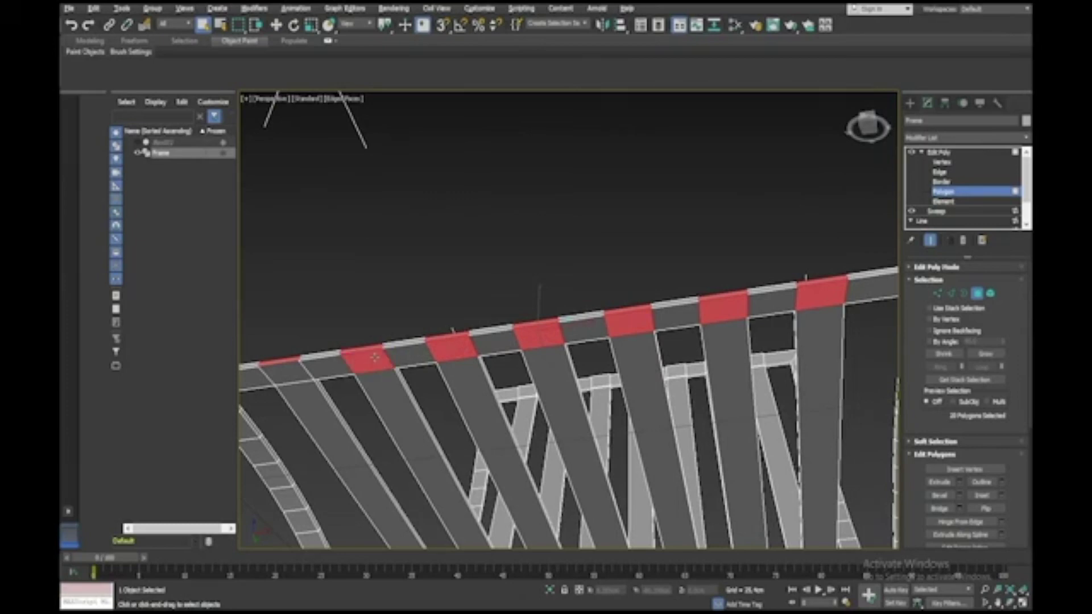
left_click(295, 372, "ctrl")
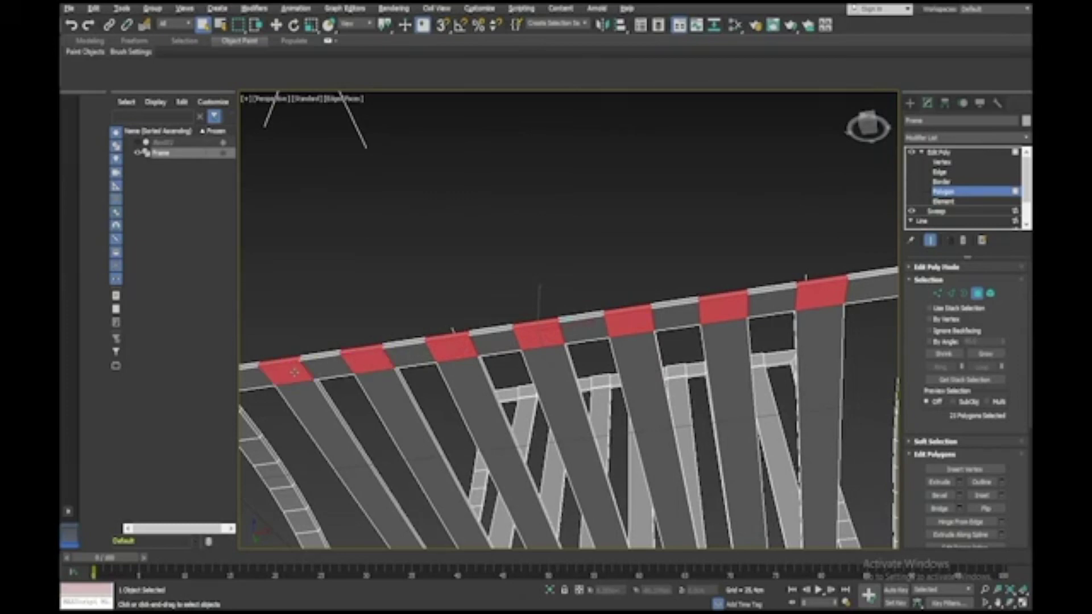
Extrude the selected strap-end polygons on the front rail and clear the polygon selection
left_click(960, 482)
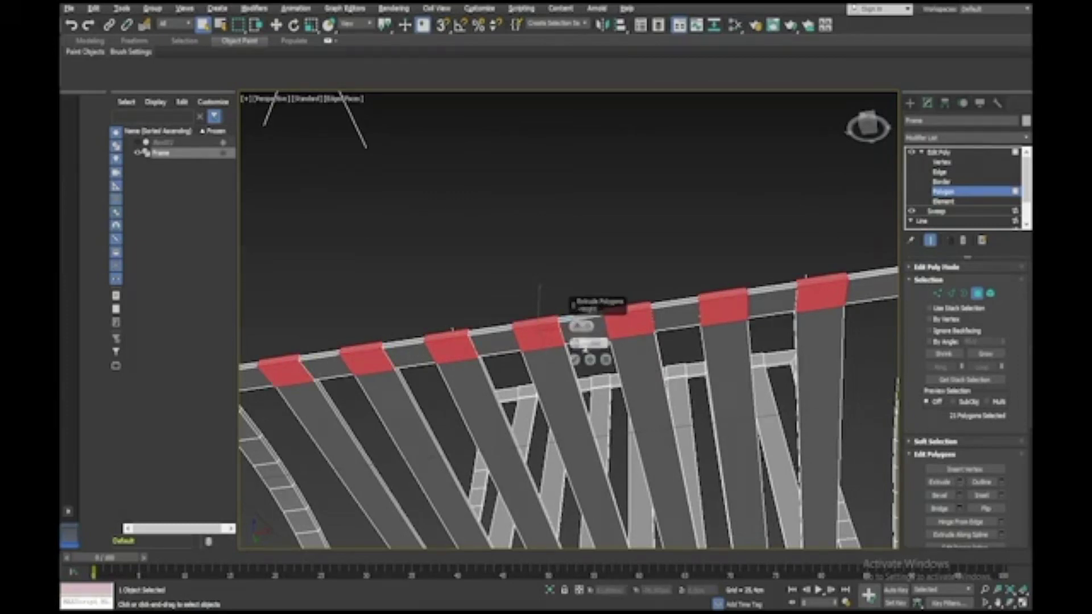
left_click(576, 359)
left_click(625, 255)
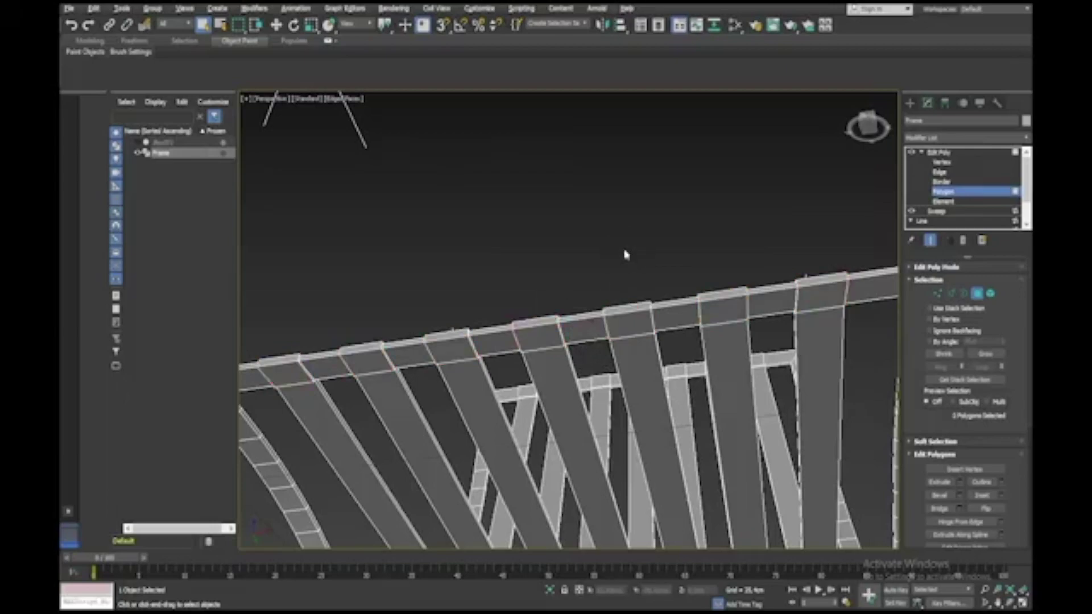
middle_click_drag(625, 255, 625, 255, "alt")
scroll(625, 254, "down", 8)
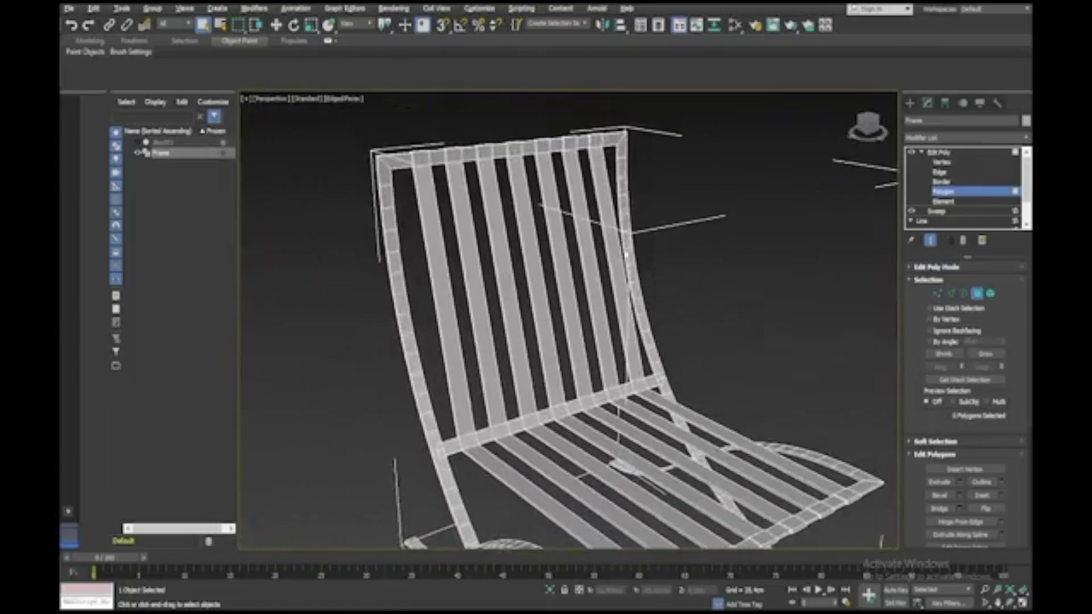
middle_click_drag(626, 255, 555, 307, "alt")
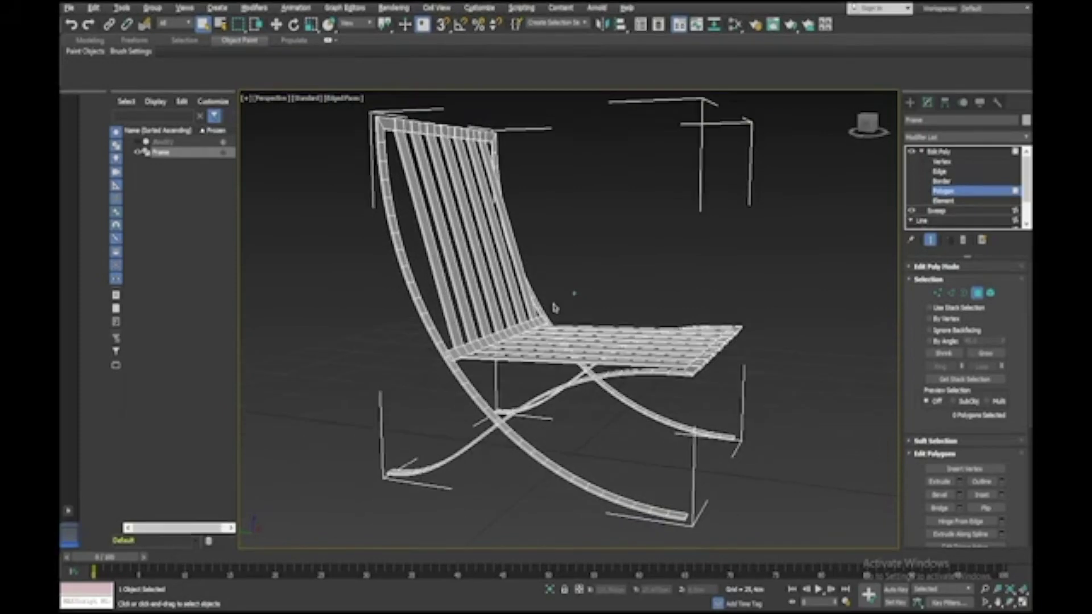
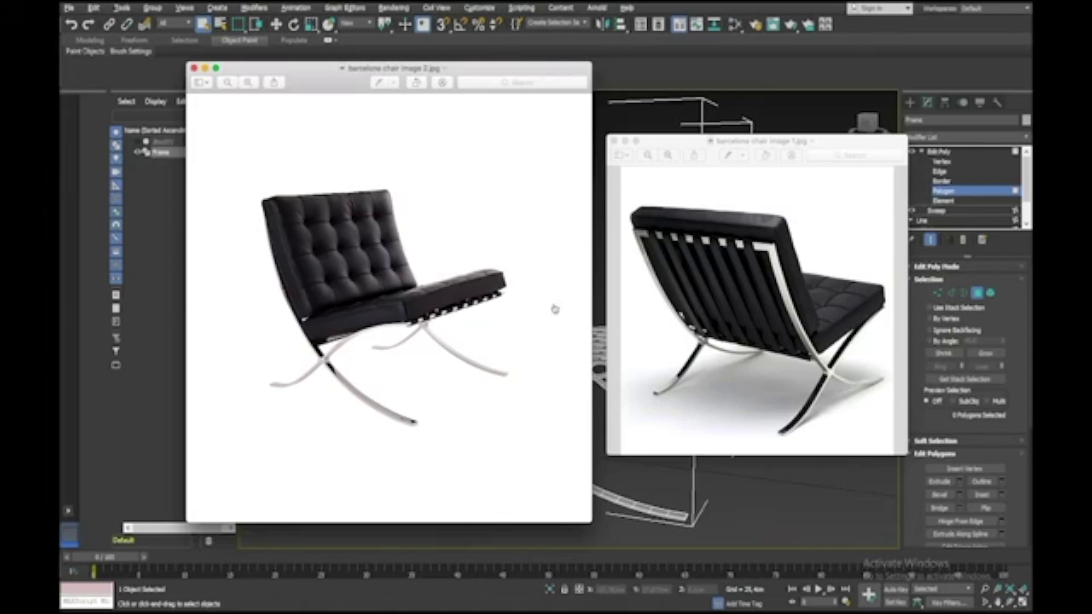
Create a box for the seat cushion in front of the chair, about 69.5 cm long and 9.9 cm high
key("super+Tab")
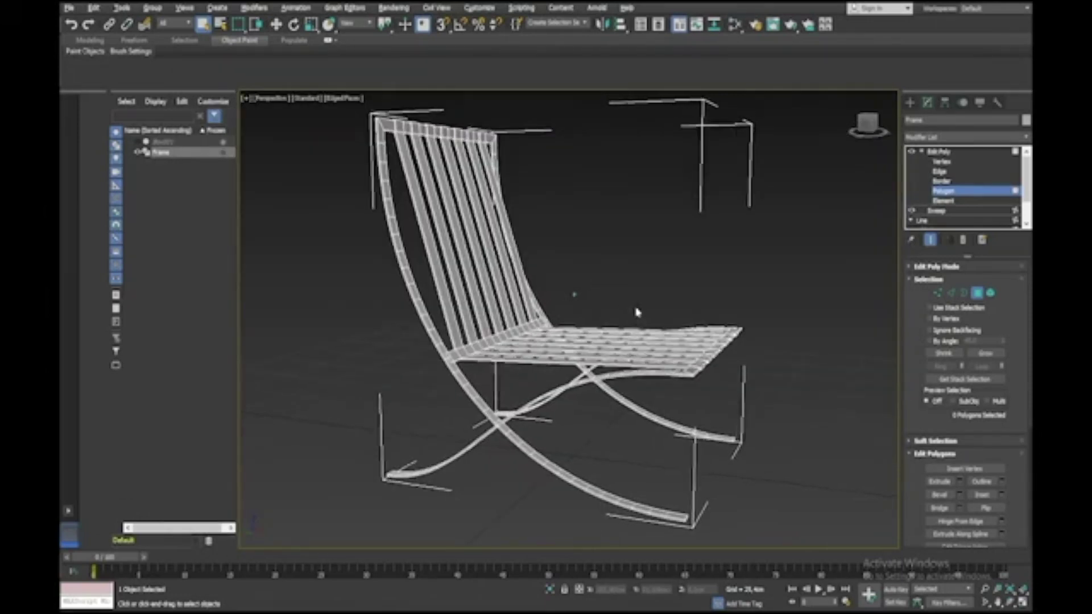
scroll(639, 312, "up", 5)
middle_click_drag(645, 308, 675, 307, "alt")
left_click(908, 102)
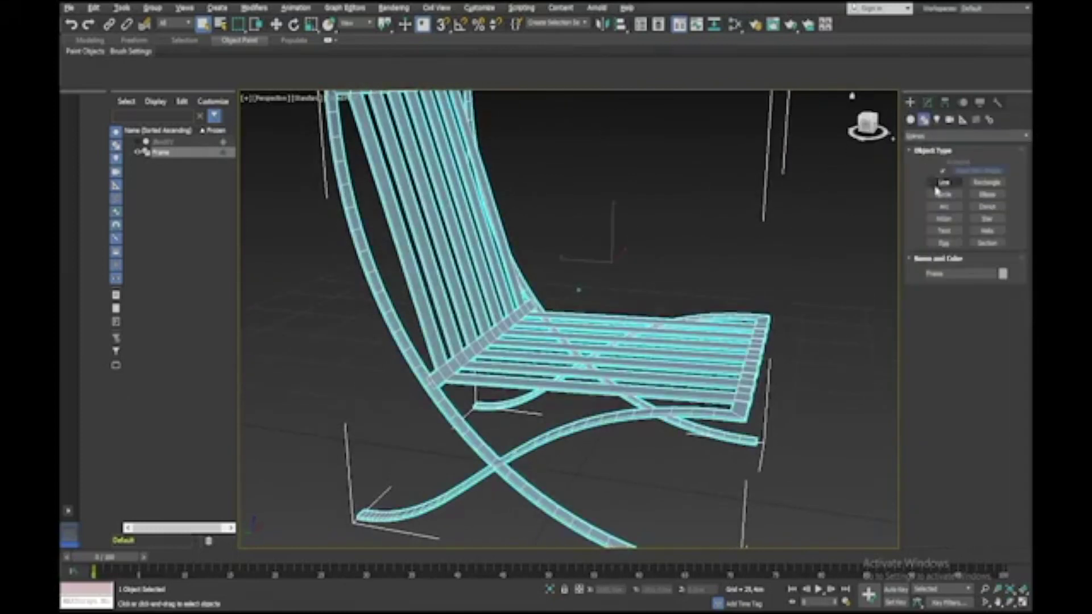
left_click(910, 119)
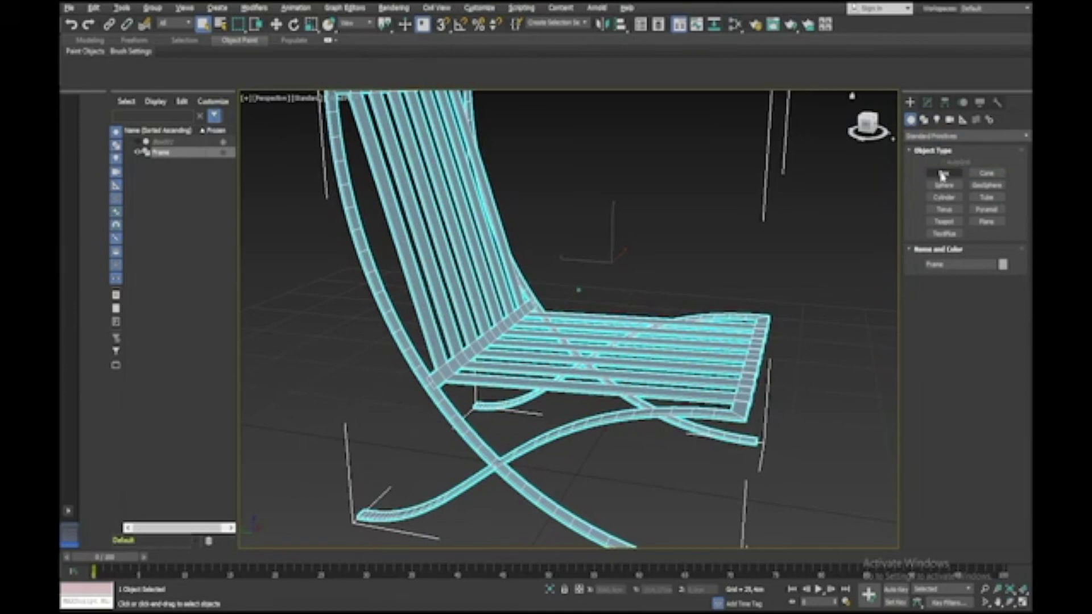
left_click(942, 173)
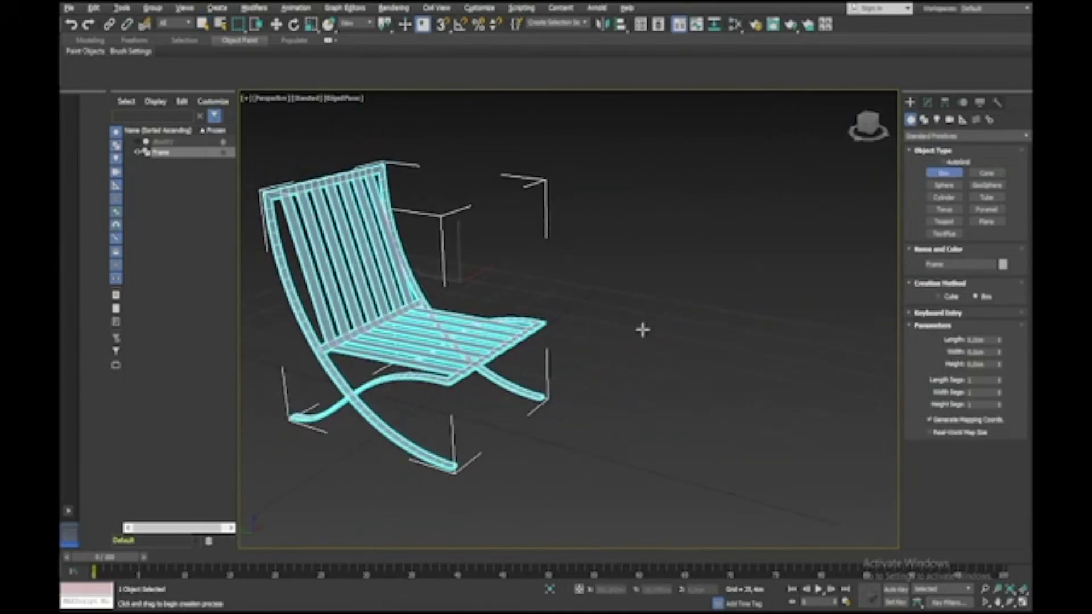
mouse_move(602, 410)
left_mouse_down()
mouse_move(594, 546)
mouse_move(697, 540)
left_mouse_up()
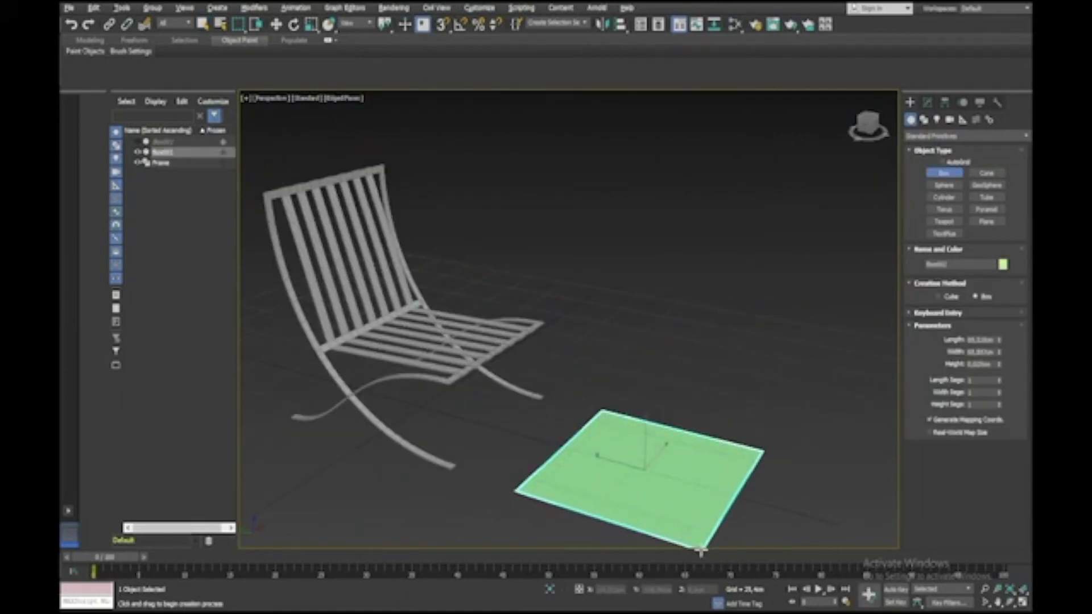
left_click(700, 527)
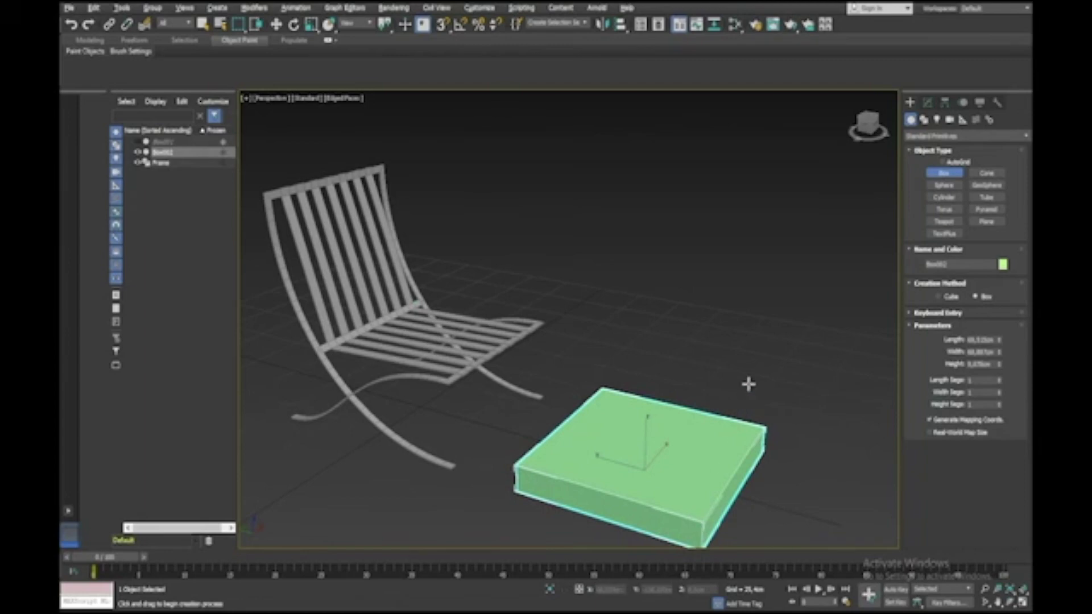
right_click(748, 384)
middle_click_drag(748, 385, 749, 389, "alt")
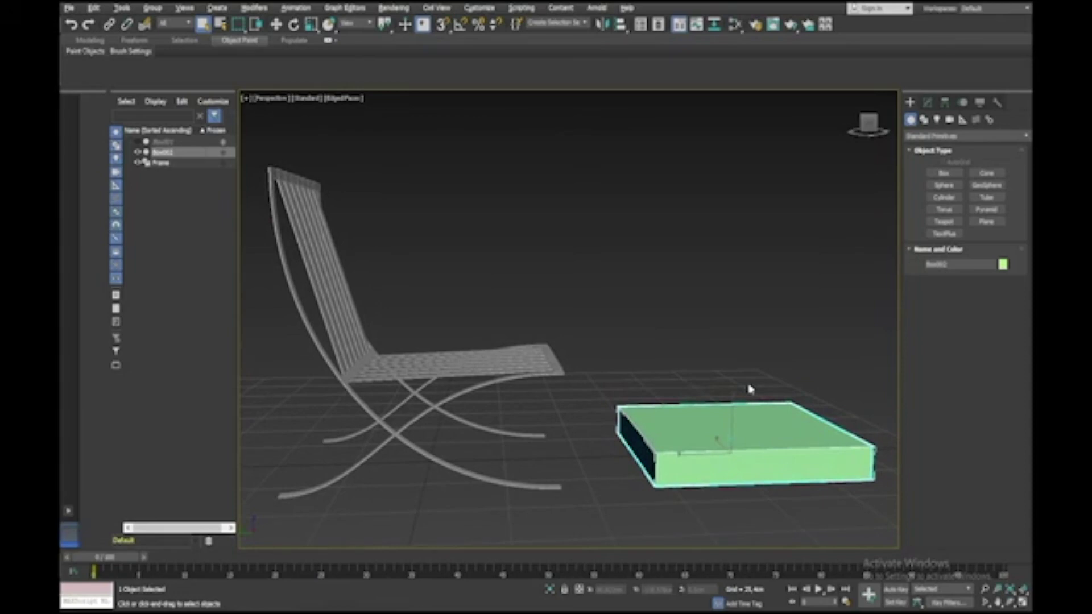
In the Left view, move the cushion box onto the chair's seat straps
key("alt+w")
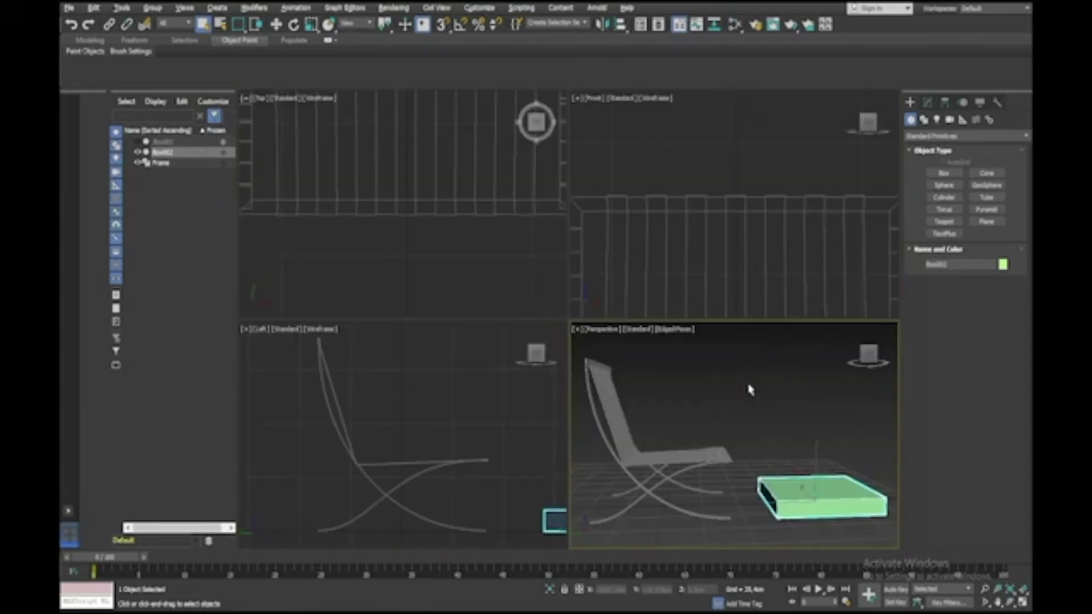
right_click(436, 384)
key("alt+w")
scroll(437, 383, "down", 4)
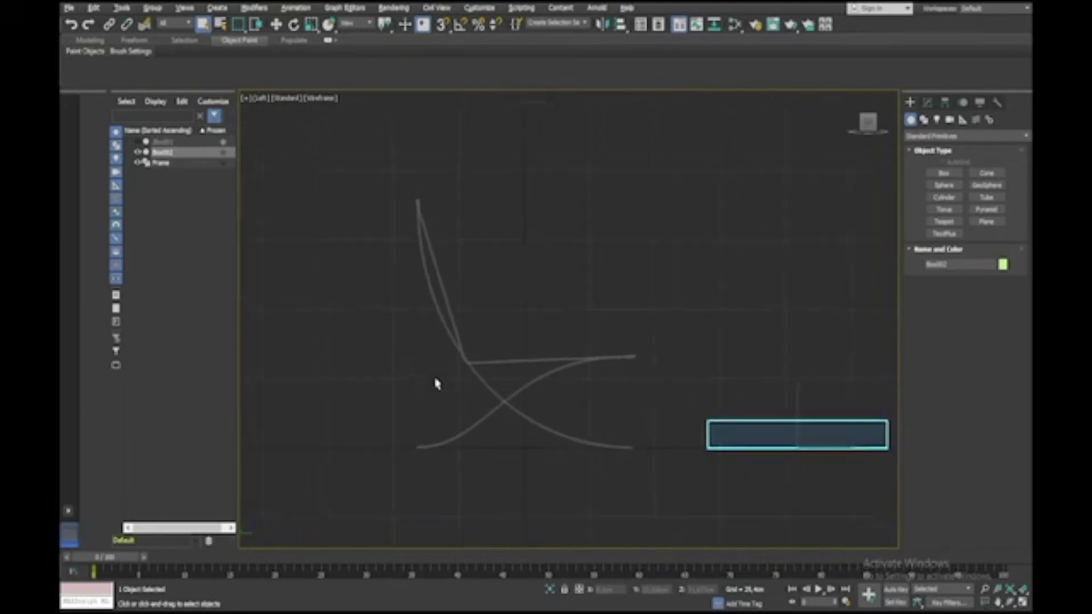
scroll(437, 383, "down", 1)
key("w")
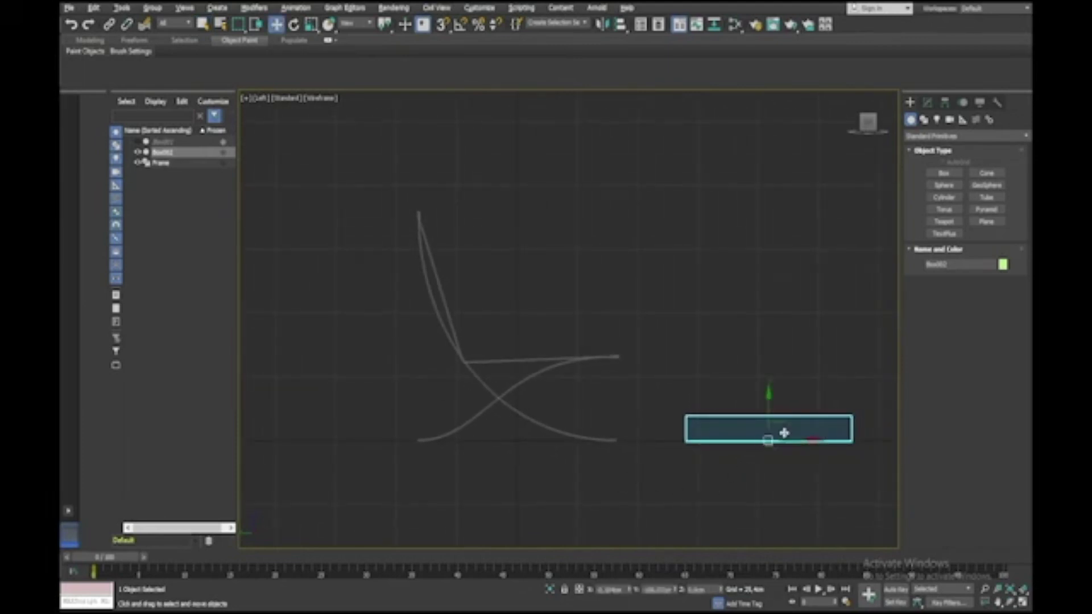
left_click_drag(784, 432, 559, 341)
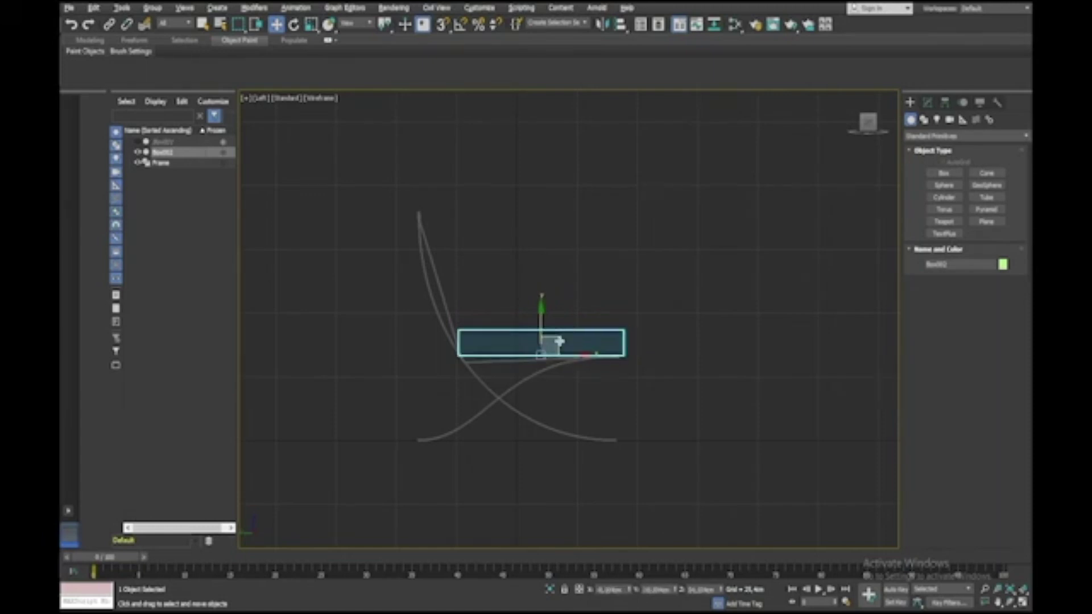
scroll(559, 341, "up", 1)
scroll(559, 341, "up", 4)
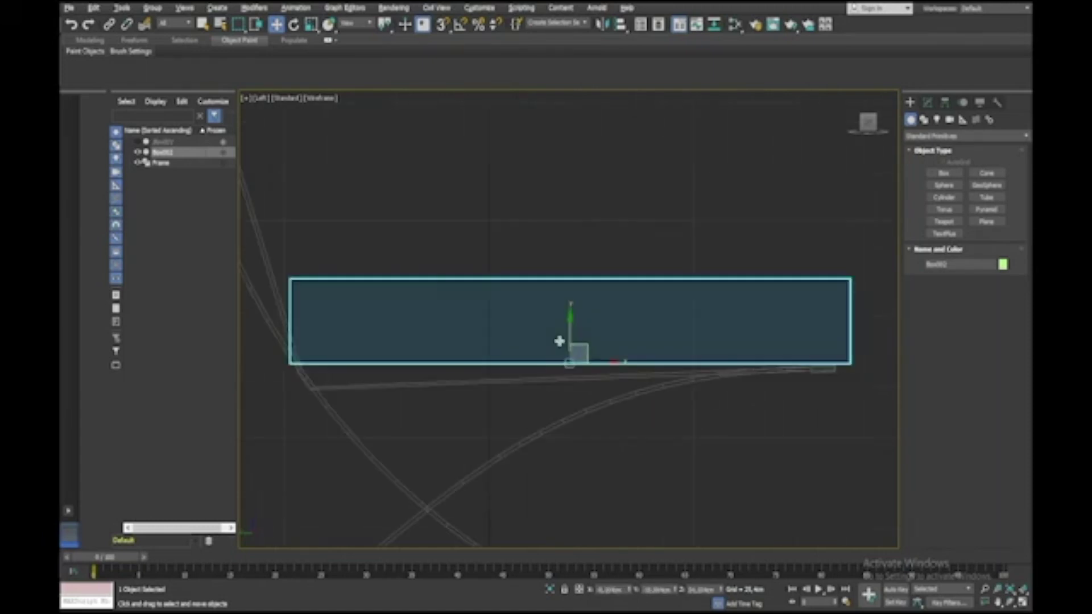
Resize the box to about 63.7 cm long, 66.1 cm wide and 8 cm high, and align it with the seat's front edge
left_click(927, 103)
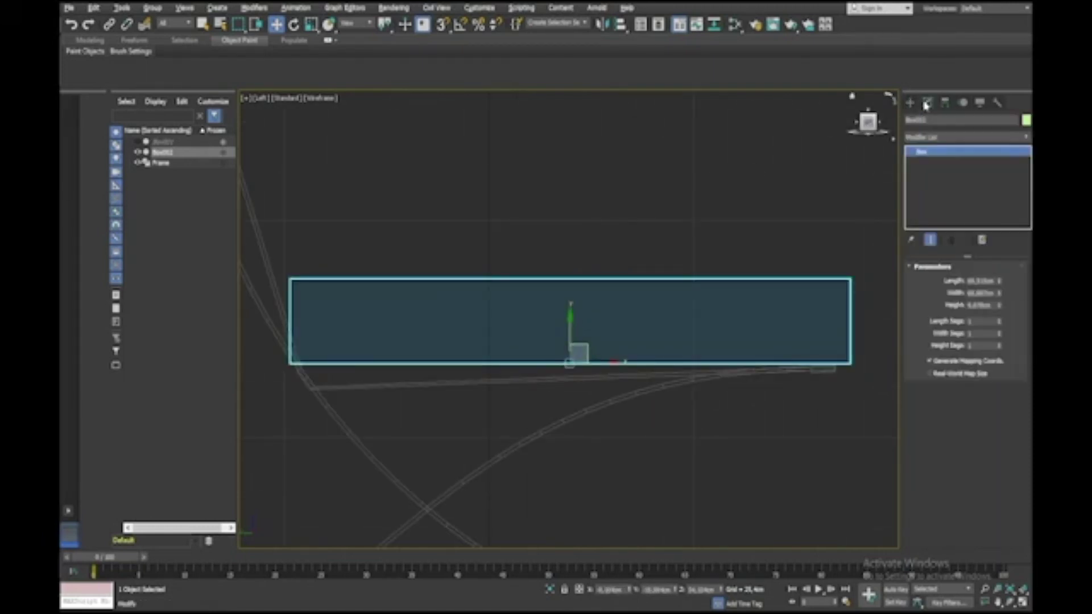
left_click_drag(999, 283, 1000, 293)
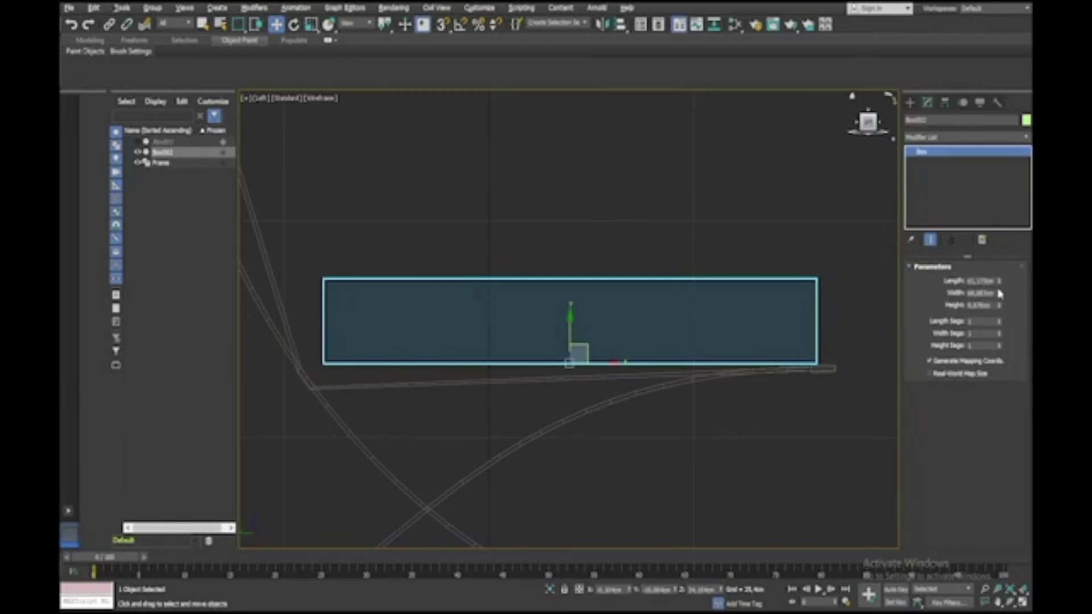
left_click_drag(999, 296, 1000, 318)
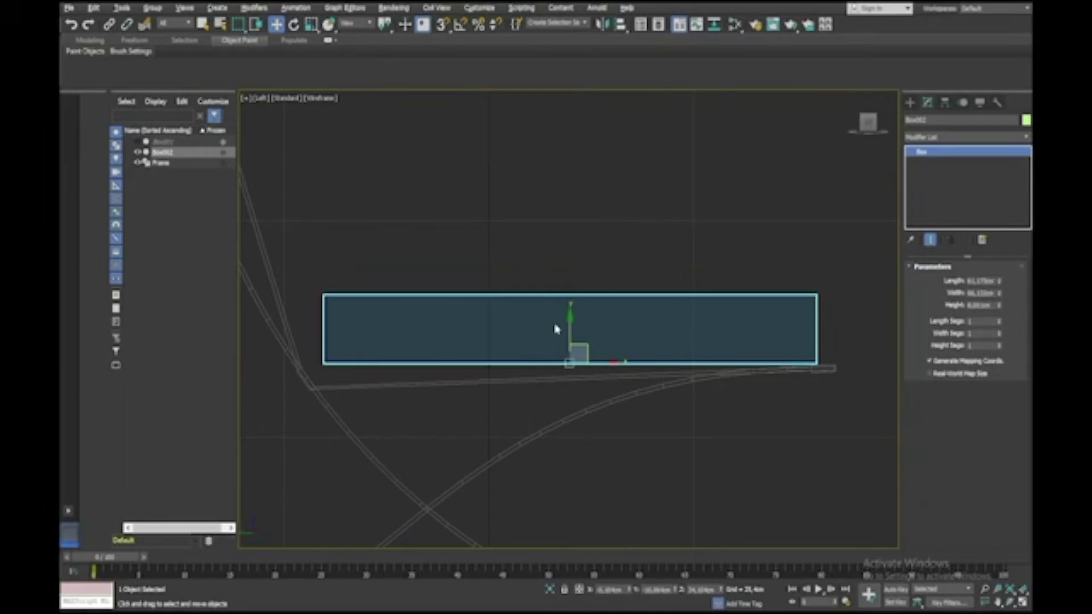
left_click_drag(572, 328, 845, 324)
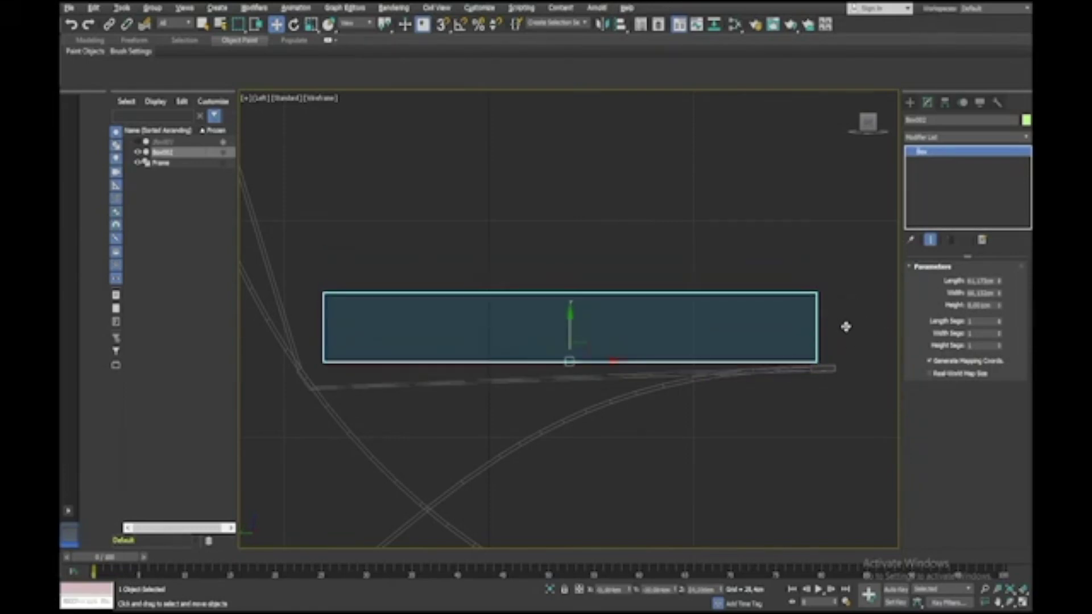
left_click_drag(1000, 284, 999, 275)
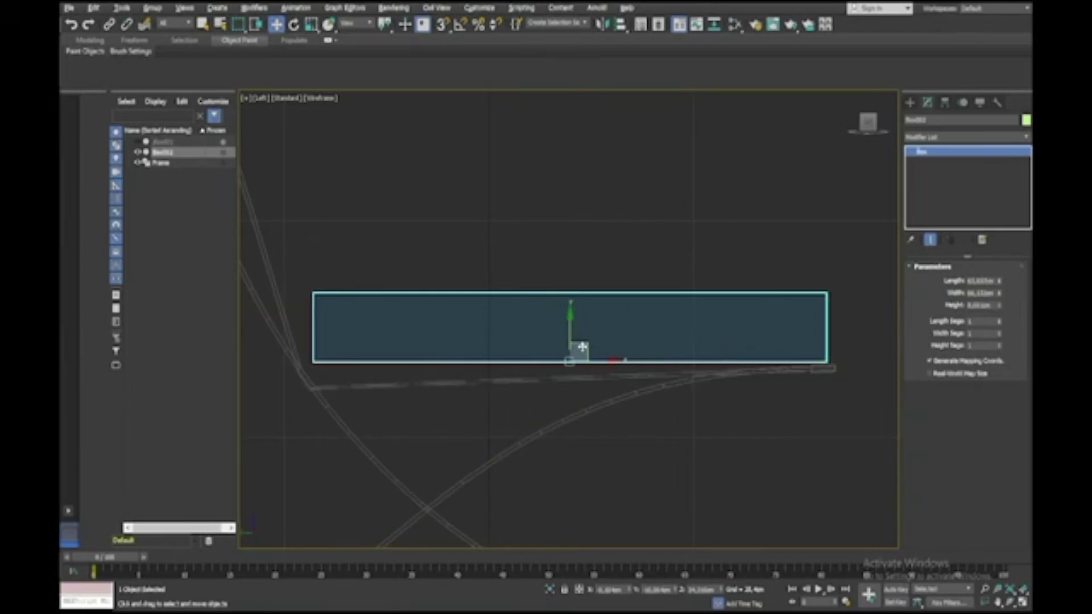
left_click_drag(579, 347, 587, 350)
Rotate the box slightly in the Left view to match the seat's slope and rest it on the straps
key("e")
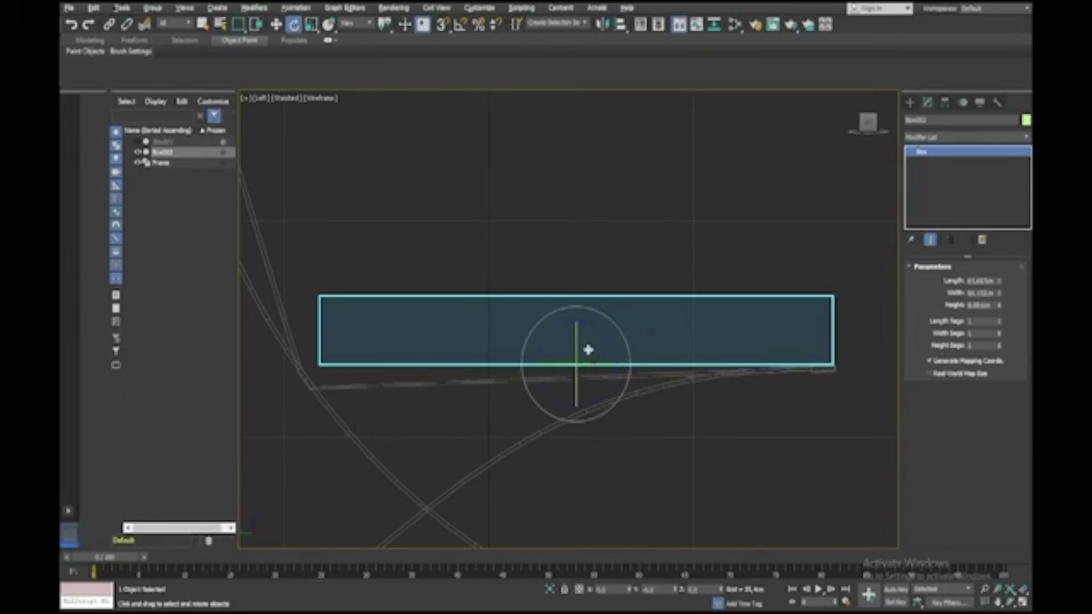
left_click_drag(598, 334, 594, 330)
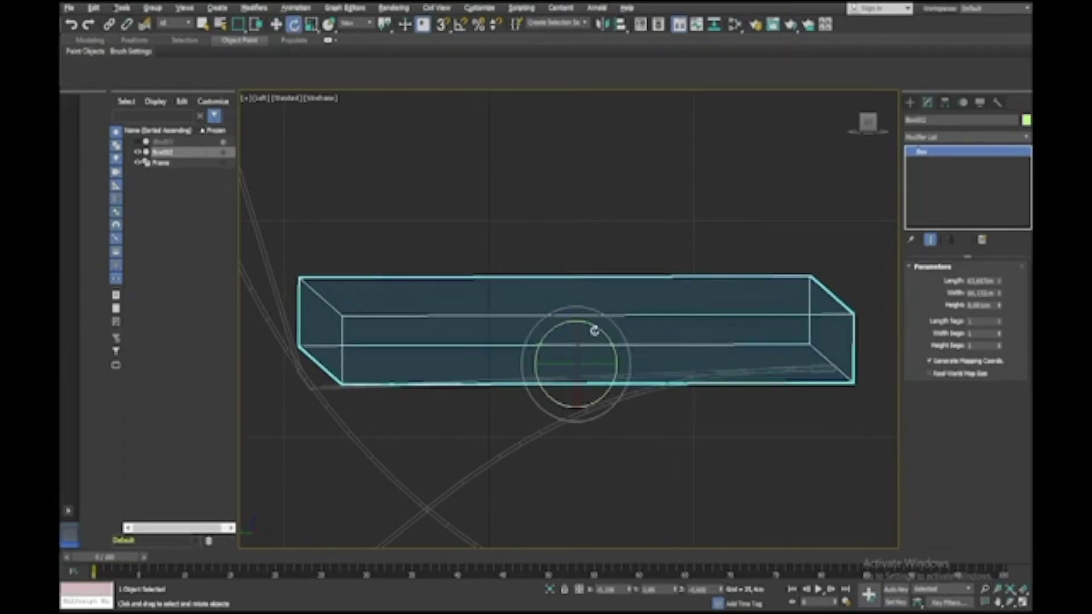
key("ctrl+z")
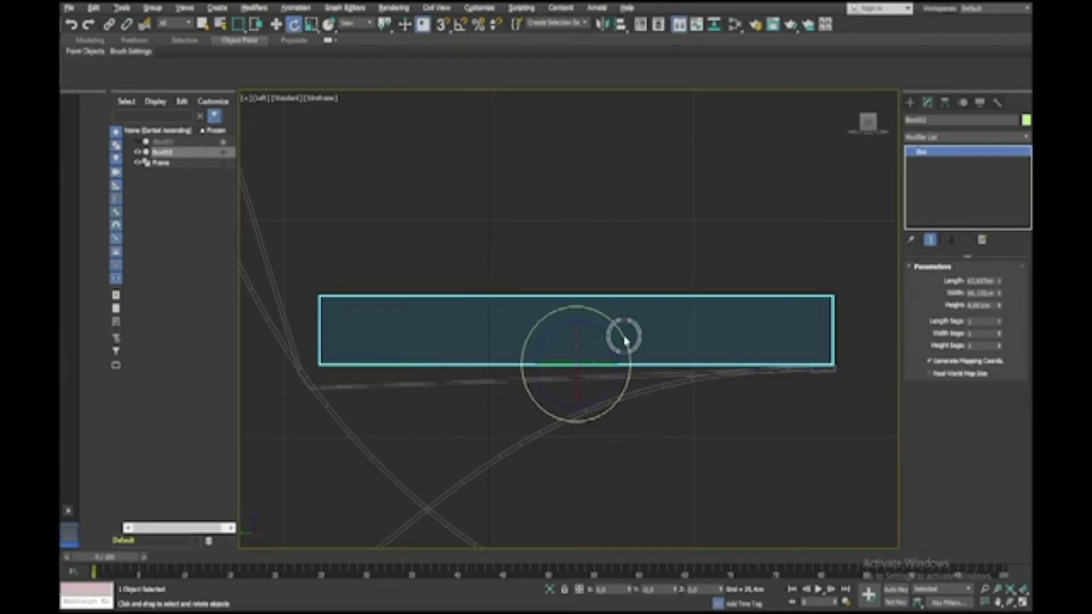
left_click_drag(624, 340, 578, 336)
key("w")
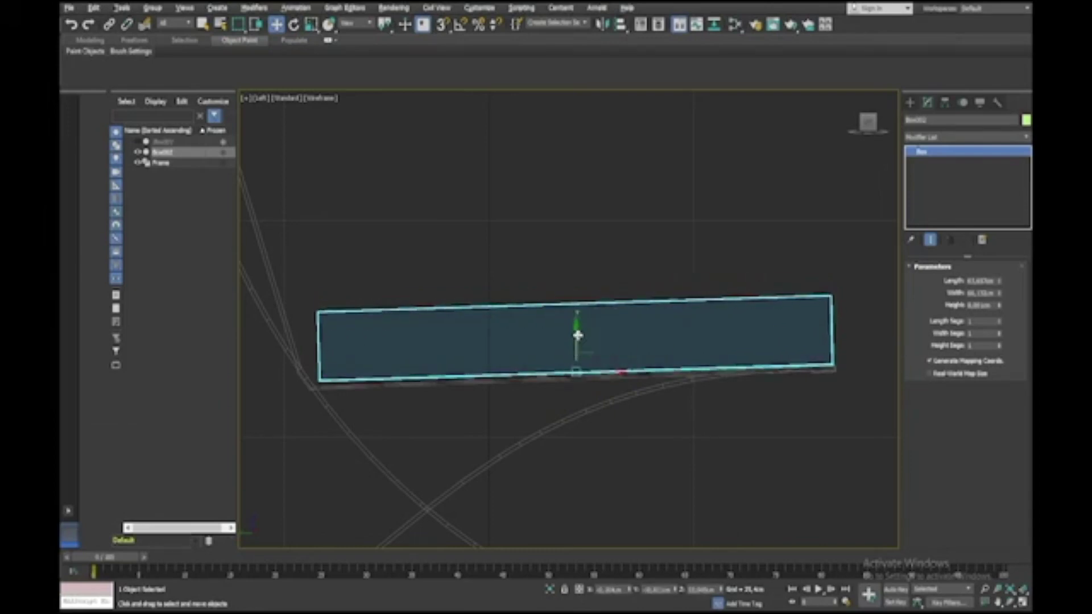
In the Front view, reduce the box's width to about 63.4 cm so it fits between the frame's outer sides
key("alt+w")
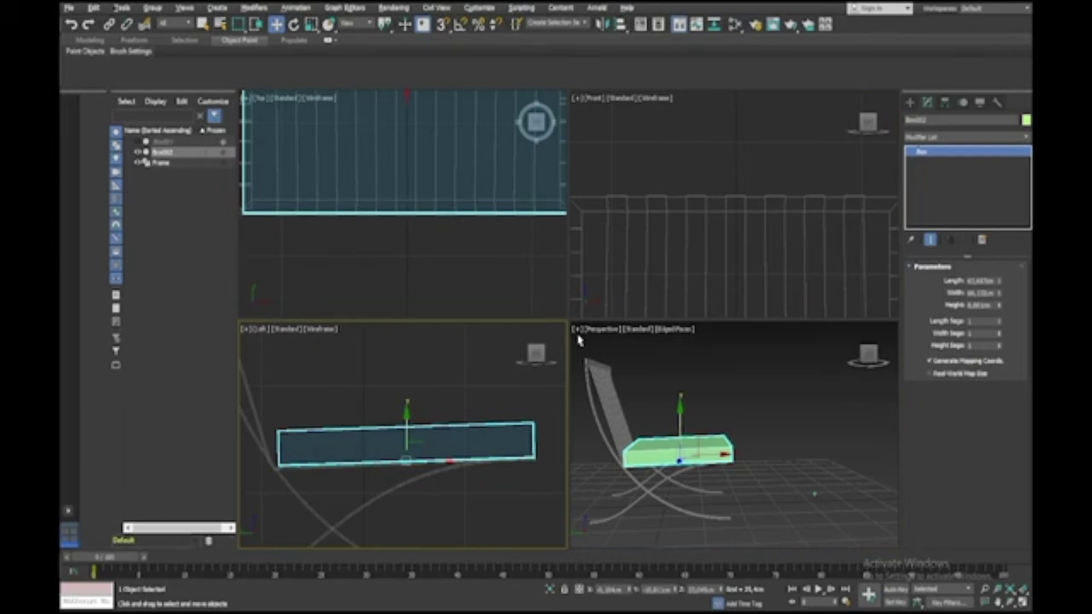
right_click(716, 206)
key("alt+w")
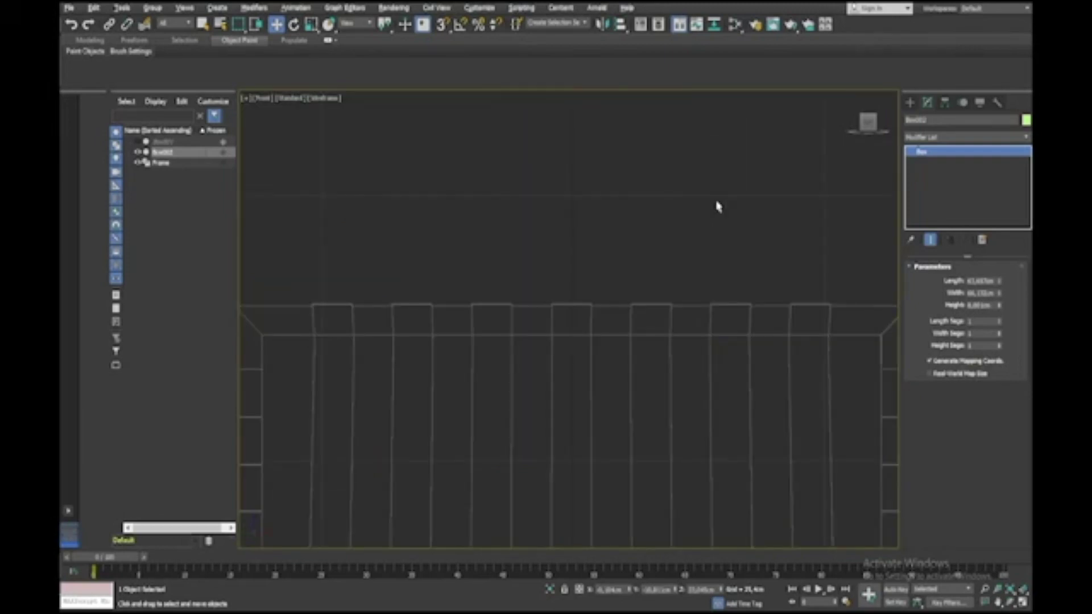
key("z")
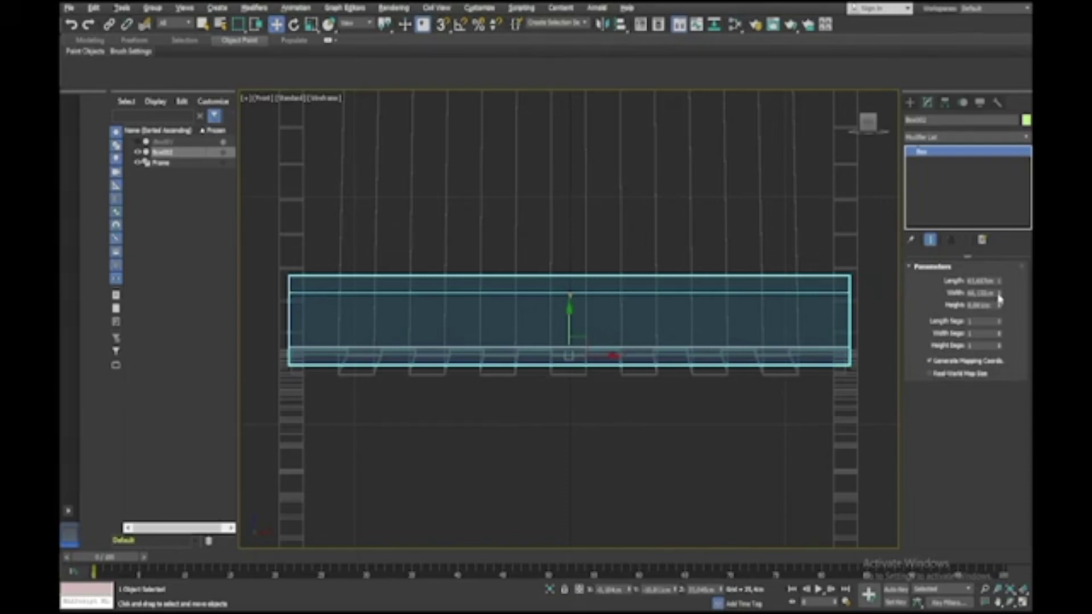
left_click_drag(999, 297, 999, 302)
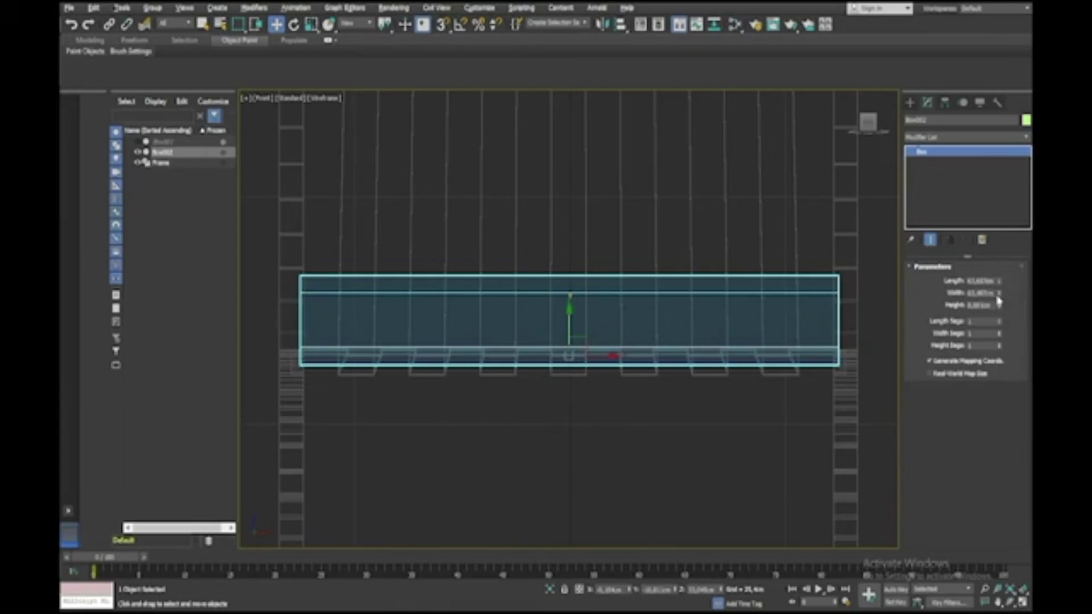
key("alt+w")
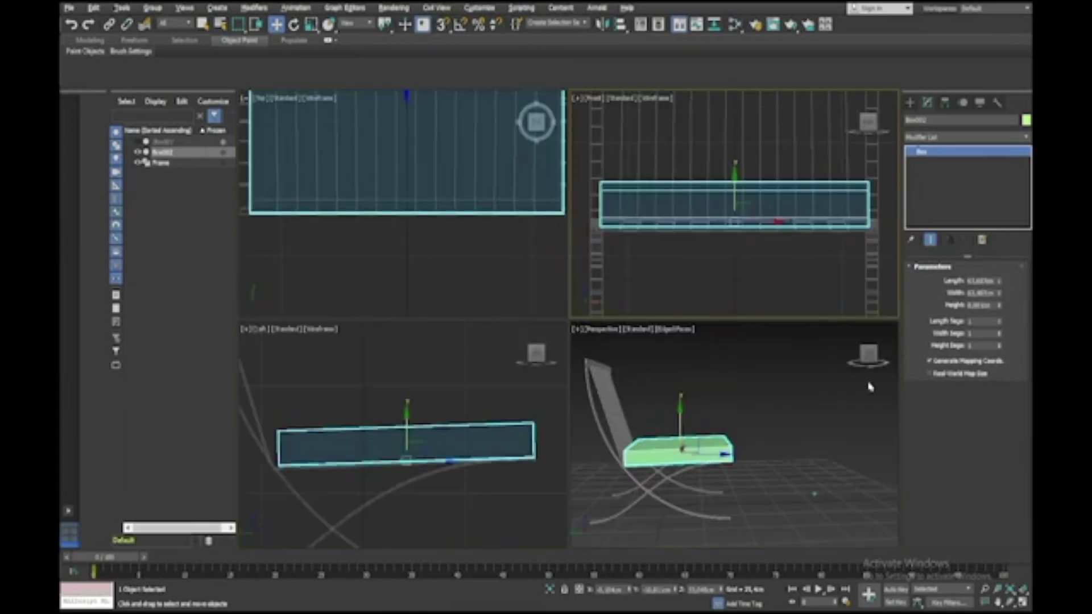
Add an Edit Poly modifier to the seat cushion box and expand its sub-object levels
middle_click(859, 402)
key("alt+w")
scroll(860, 402, "up", 3)
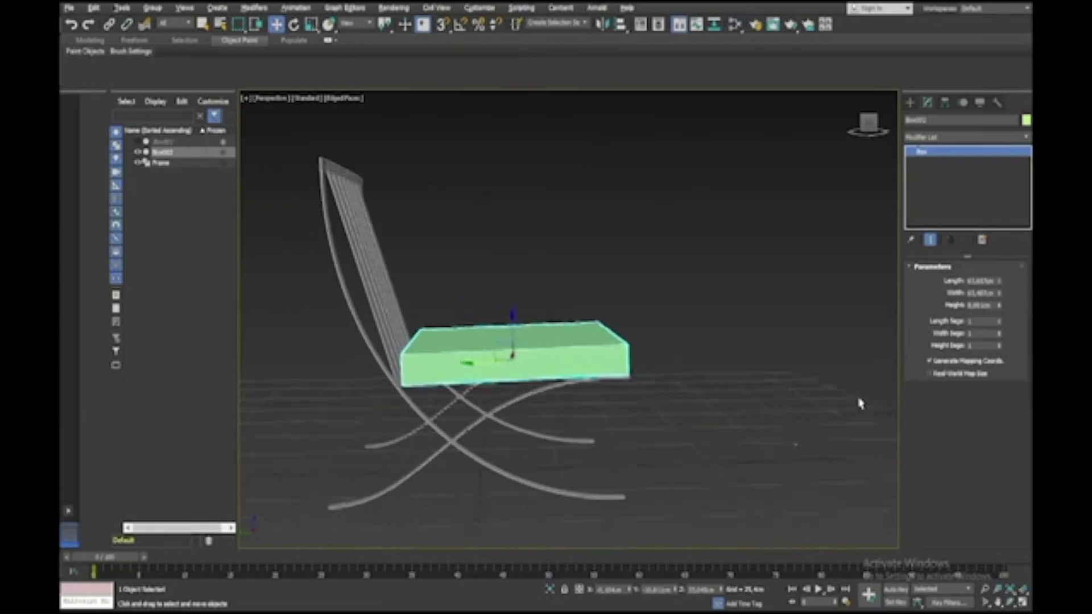
scroll(860, 402, "up", 5)
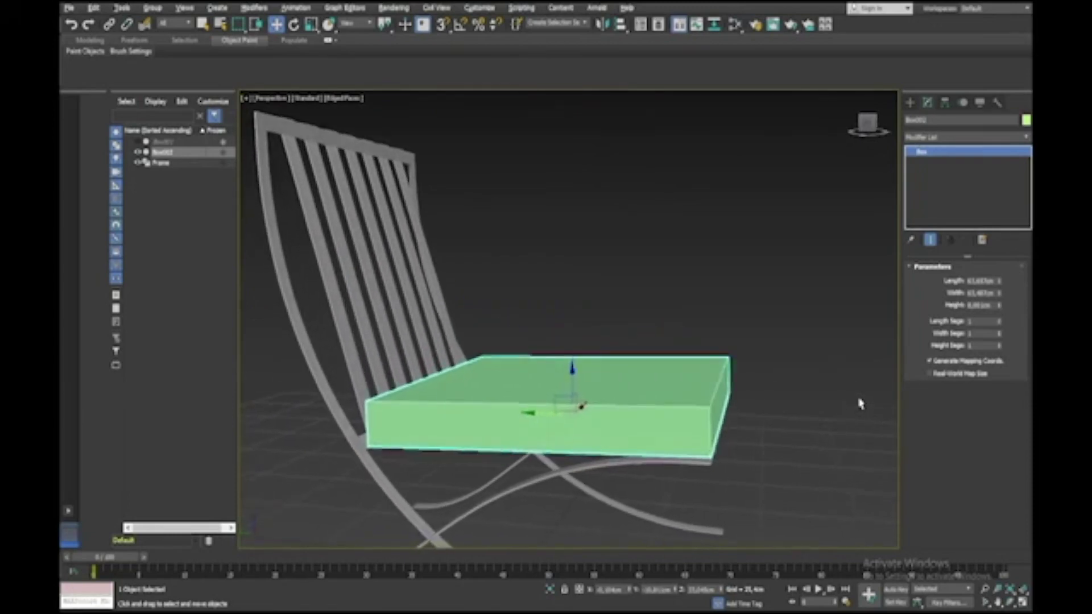
middle_click_drag(860, 403, 965, 178, "alt")
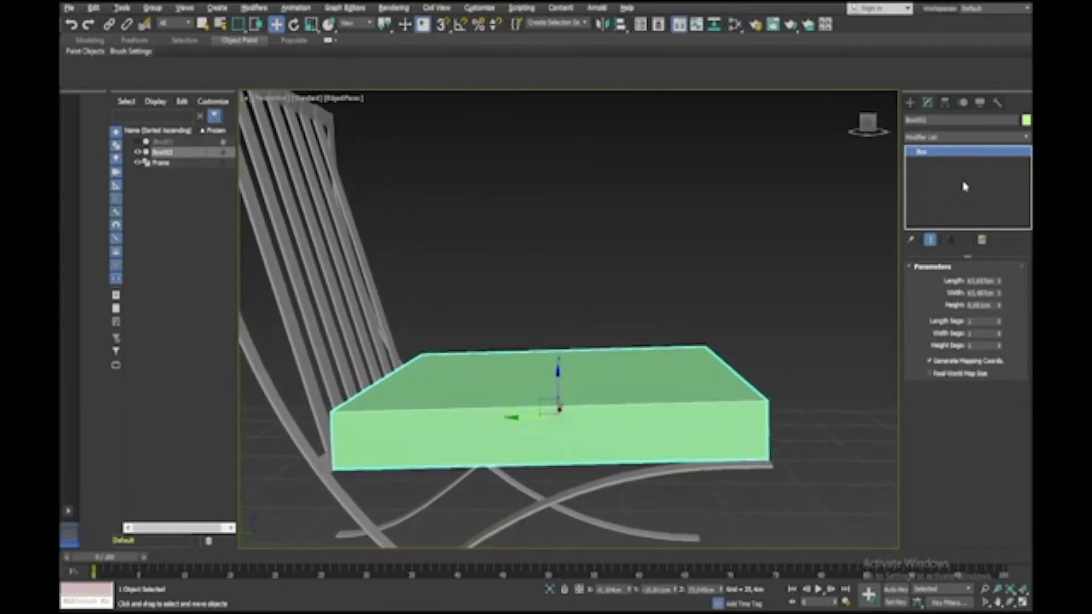
left_click(1014, 140)
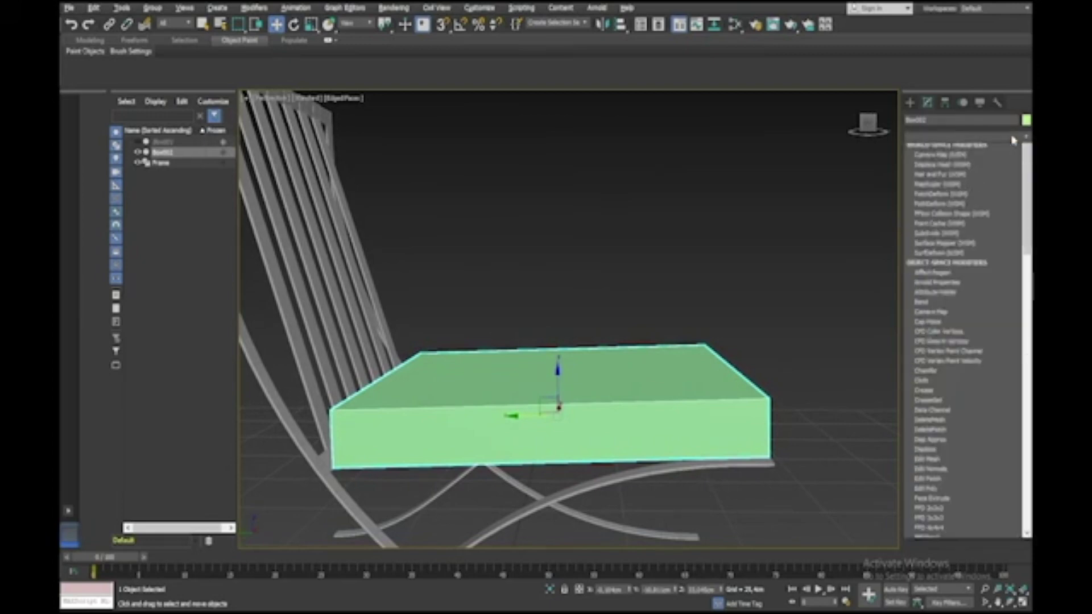
scroll(986, 174, "down", 5)
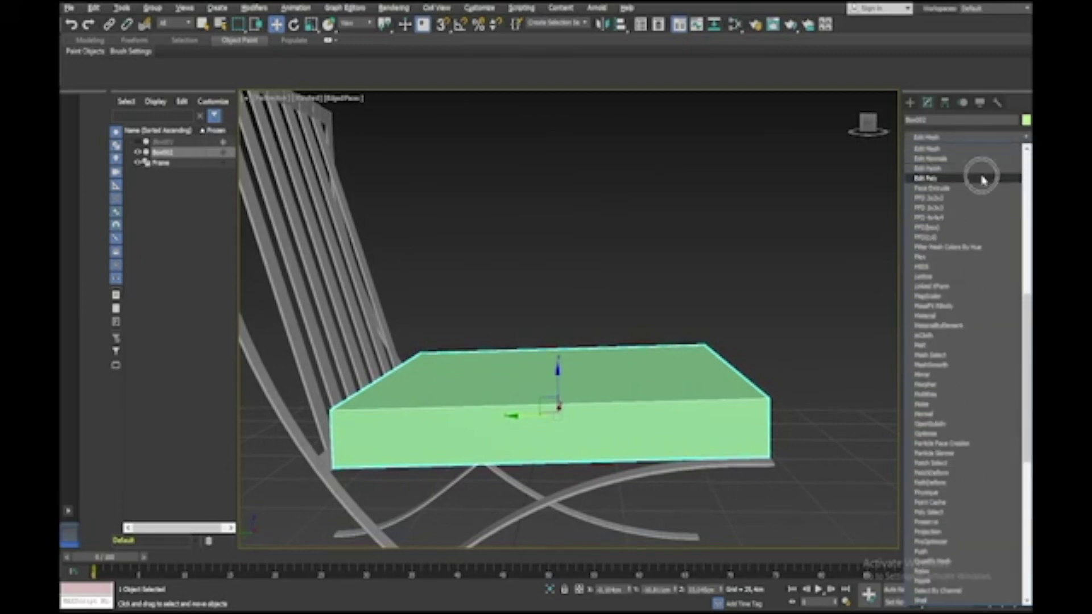
left_click(974, 178)
left_click(922, 152)
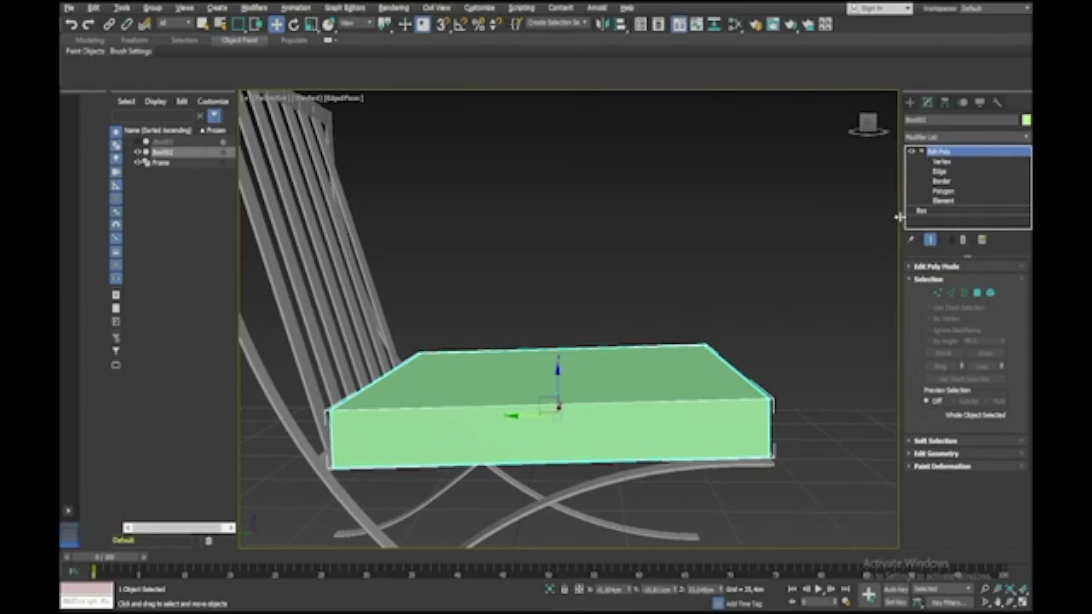
Select the ring of the cushion's front-to-back edges and connect them with 20 segments
left_click(939, 173)
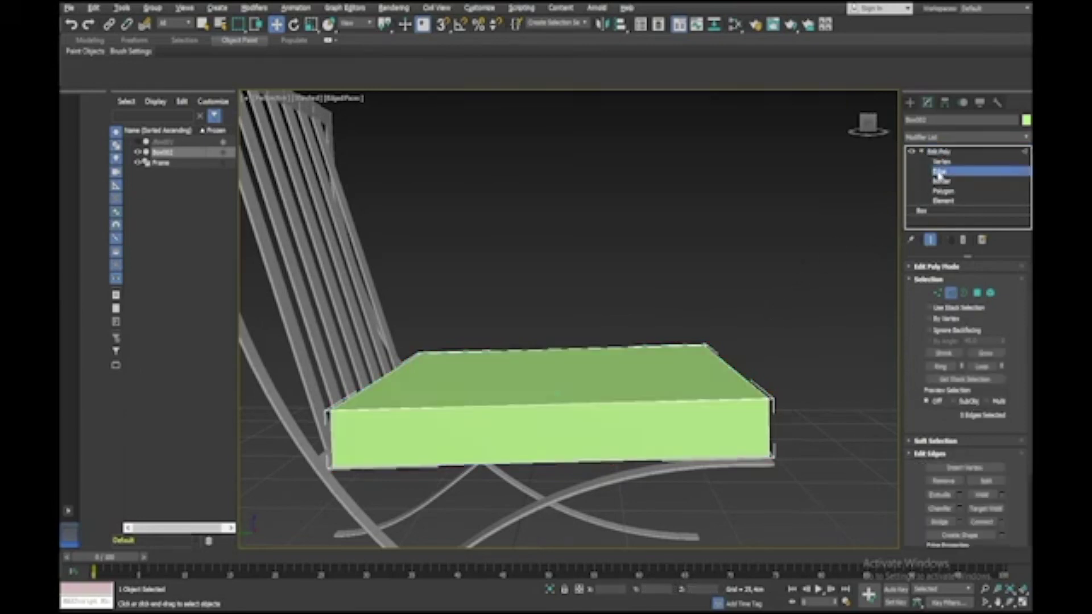
left_click(633, 404)
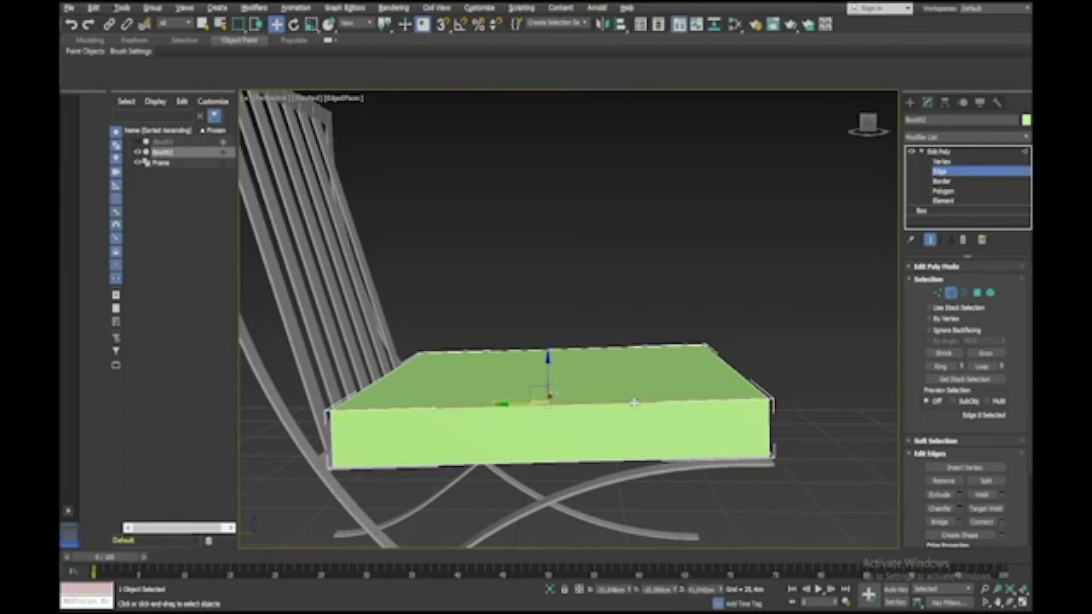
left_click(940, 366)
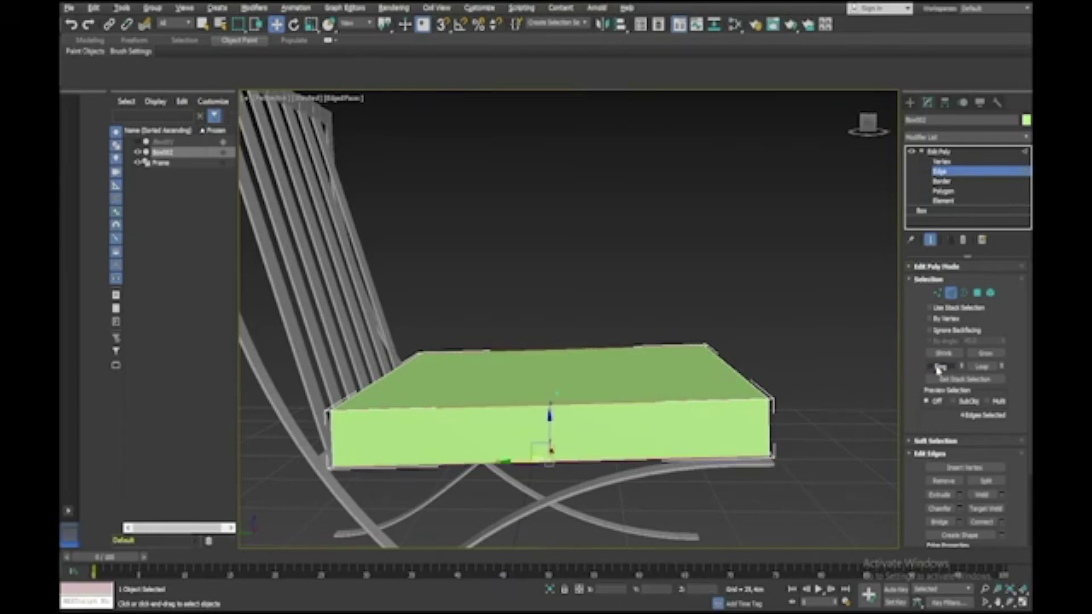
left_click(1002, 523)
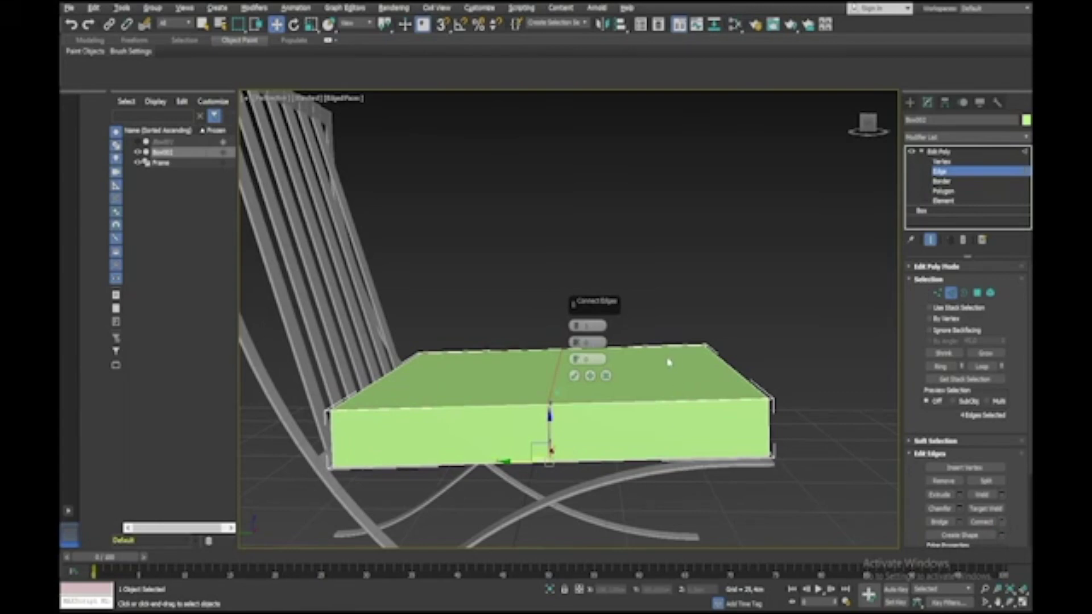
middle_click_drag(668, 362, 653, 366, "alt")
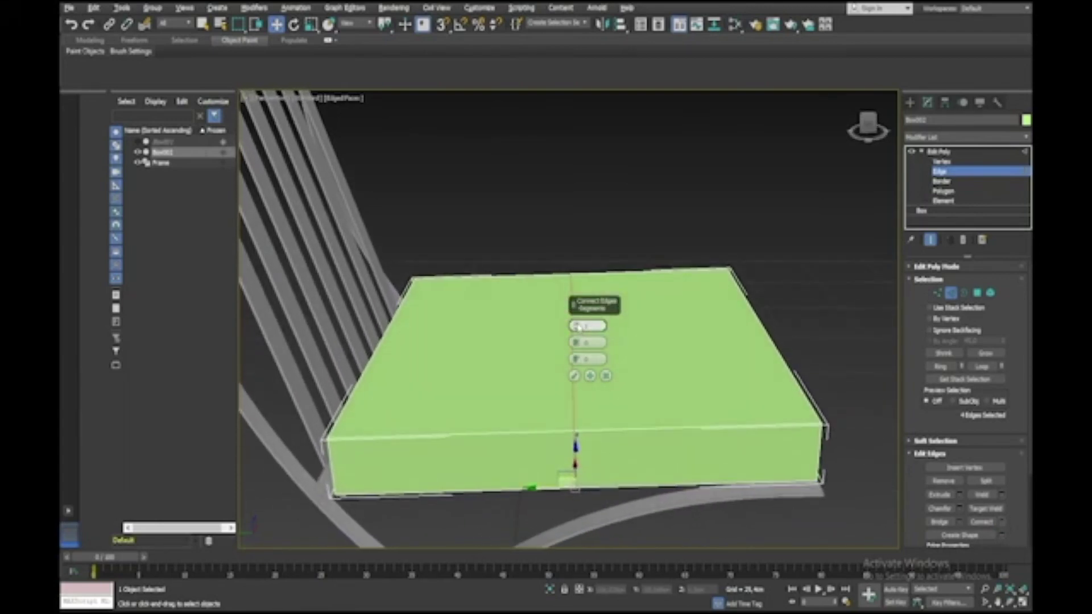
scroll(578, 327, "up", 8)
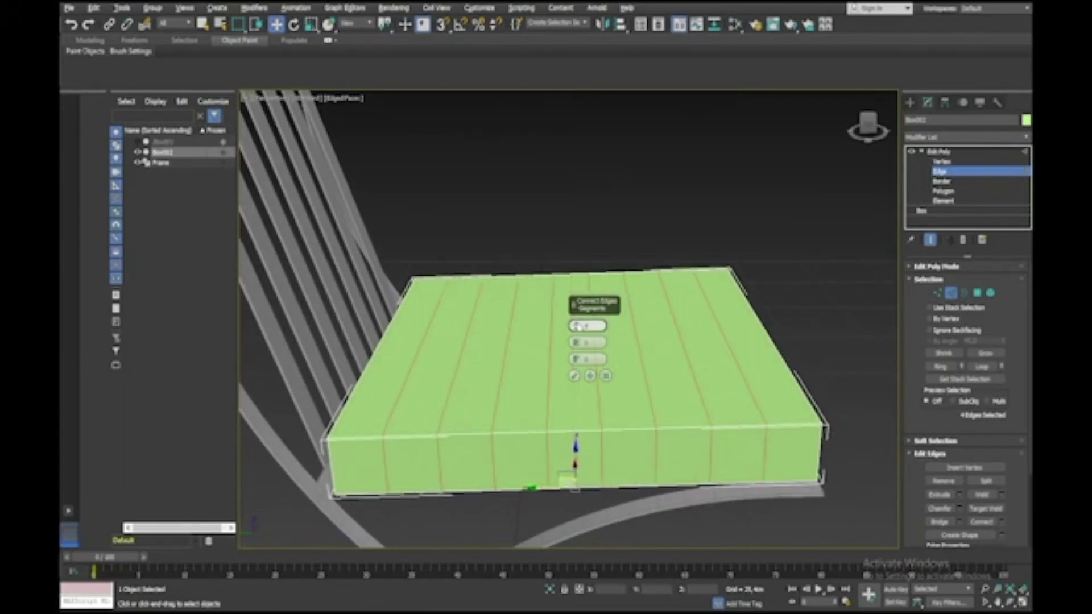
scroll(577, 326, "up", 7)
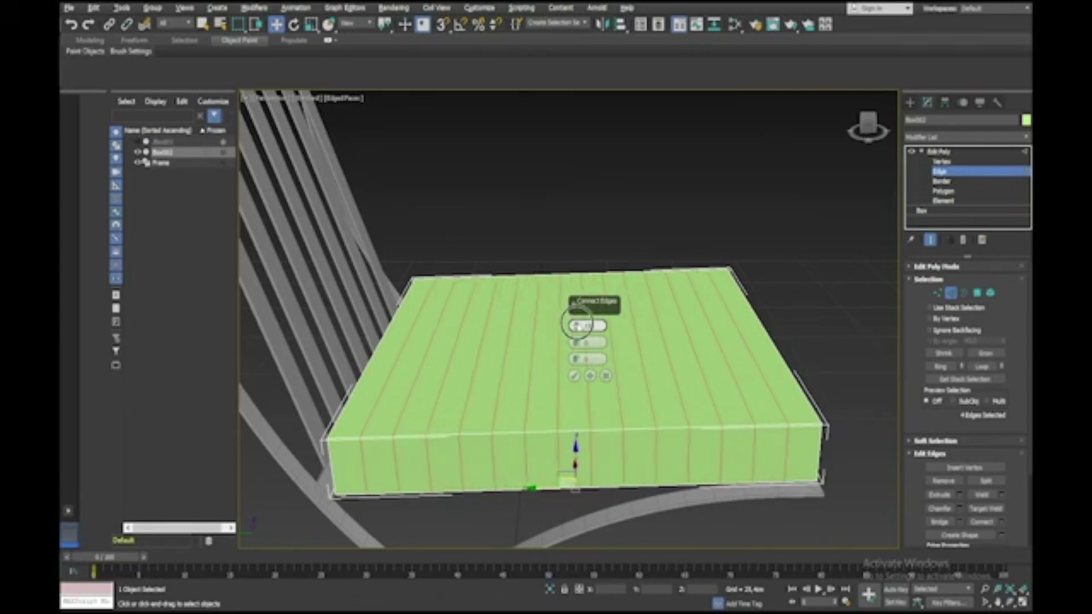
scroll(576, 326, "up", 6)
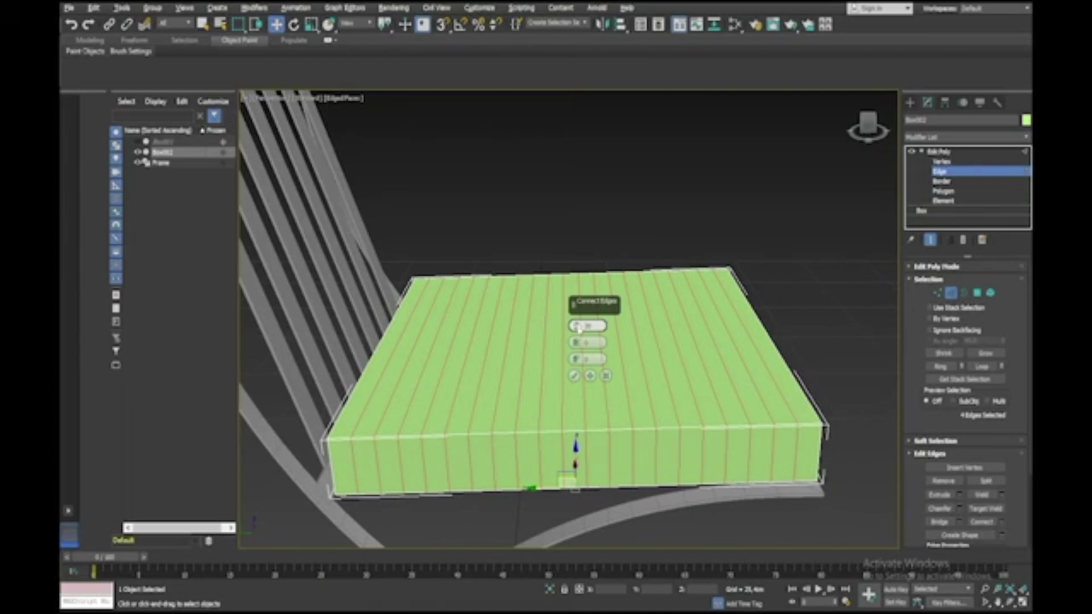
left_click(574, 376)
left_click(787, 316)
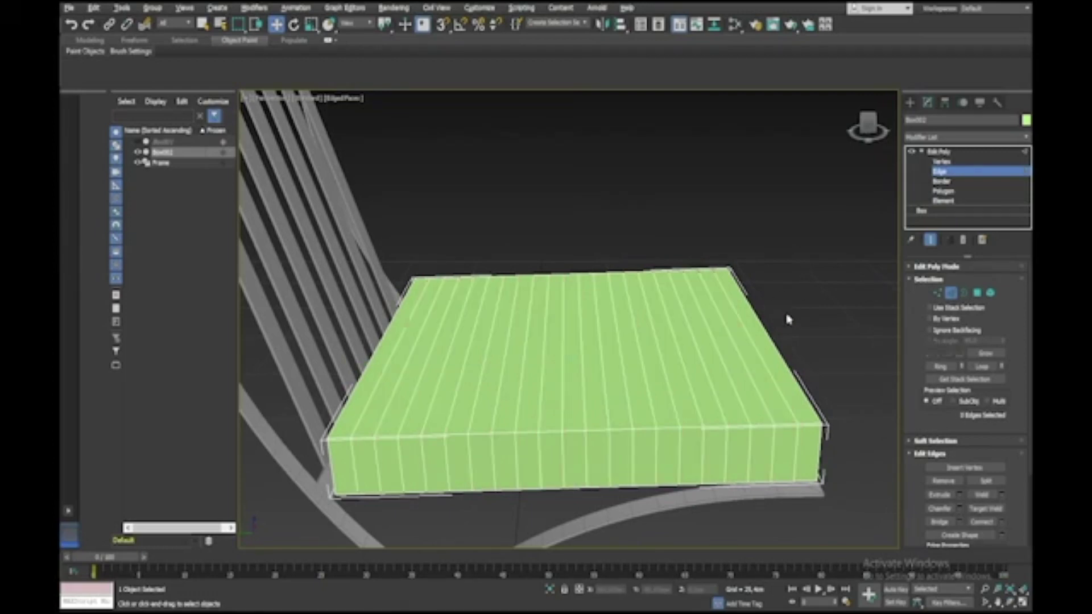
Select the ring of the cushion's side-to-side edges and connect them with 20 segments to form a grid on top
left_click(746, 334)
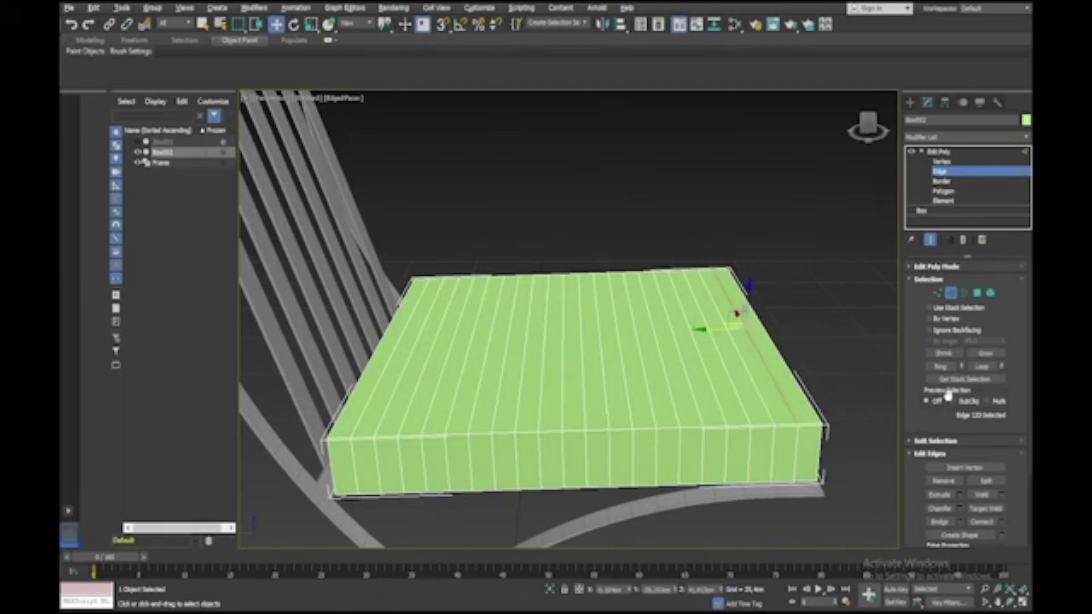
left_click(941, 367)
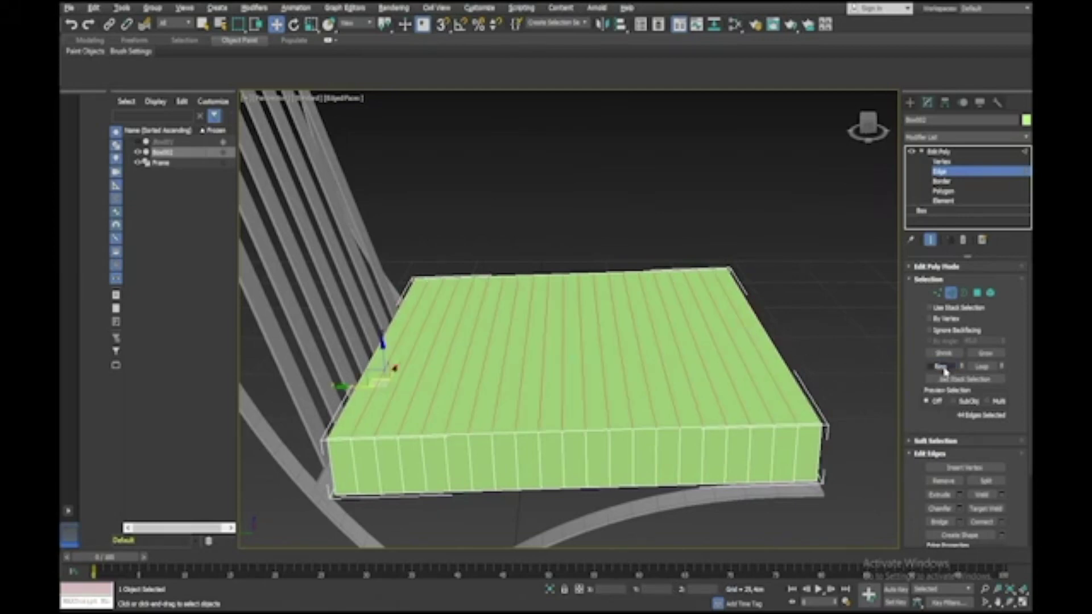
left_click(1001, 521)
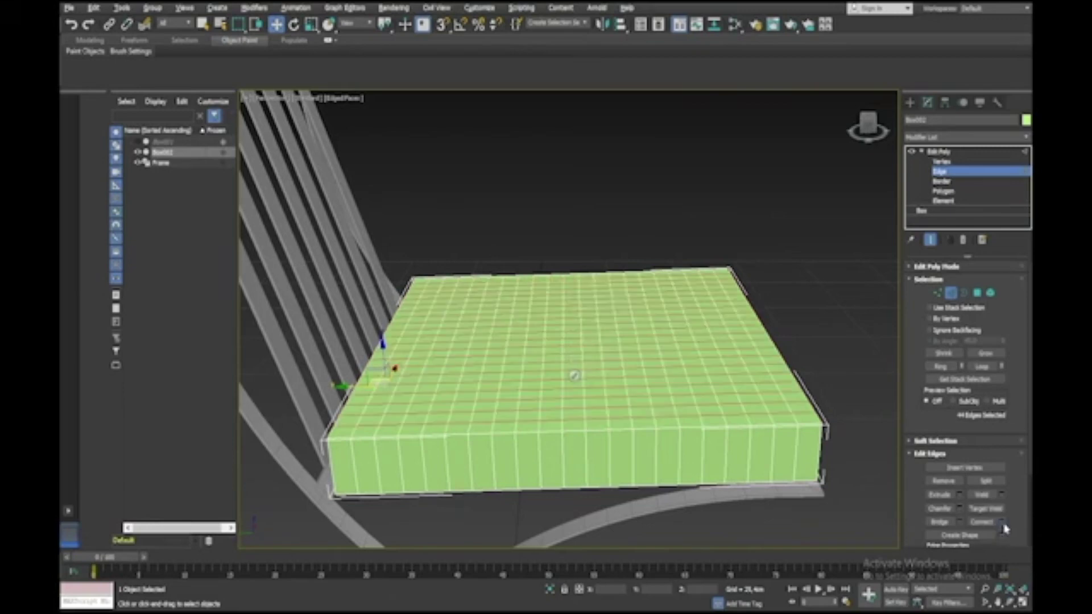
left_click(575, 376)
Select the ring of vertical edges around the cushion's sides and connect them with 2 segments
left_click(683, 471)
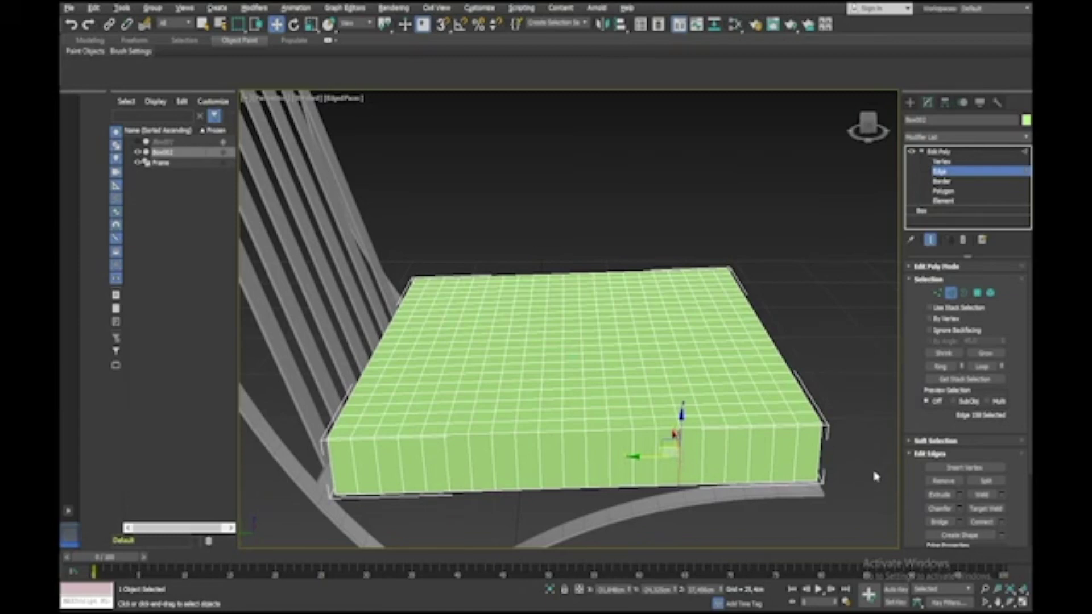
left_click(942, 366)
left_click(1001, 522)
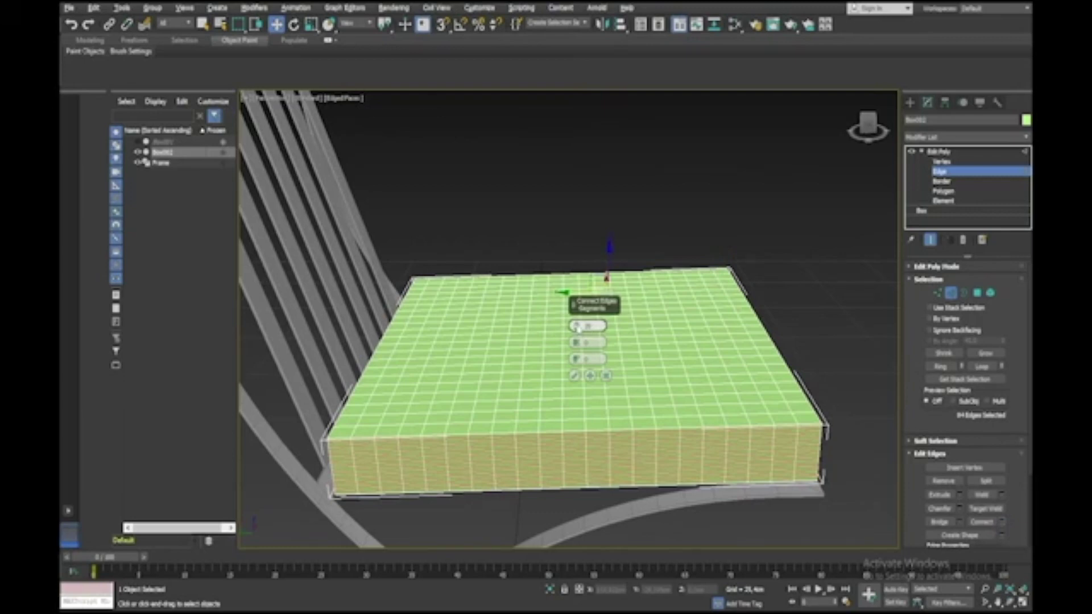
type("1")
left_click_drag(576, 326, 577, 326)
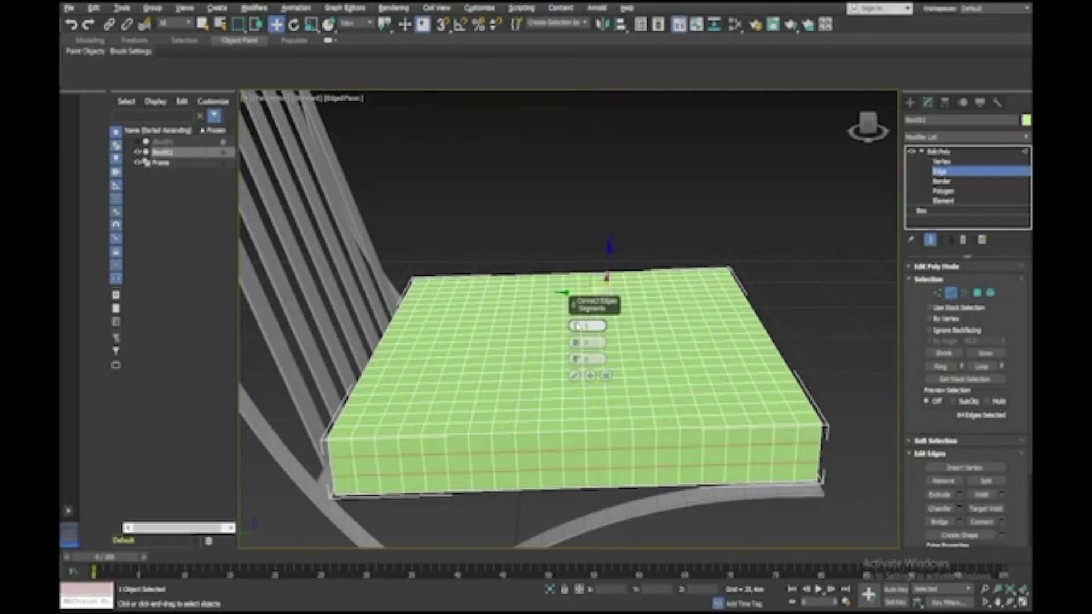
left_click(574, 376)
left_click(804, 315)
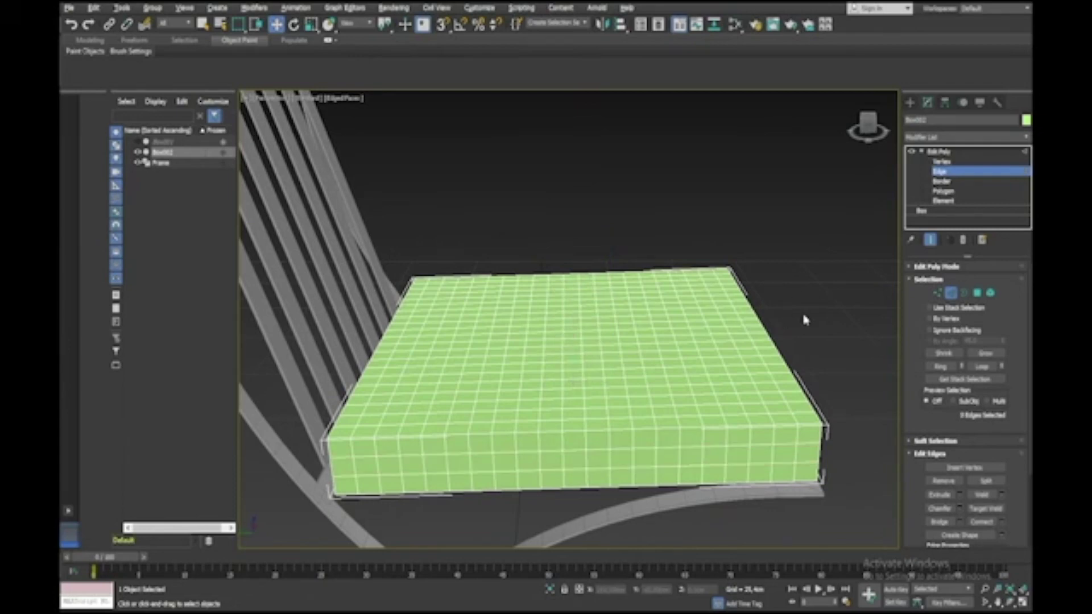
middle_click_drag(801, 310, 805, 320, "alt")
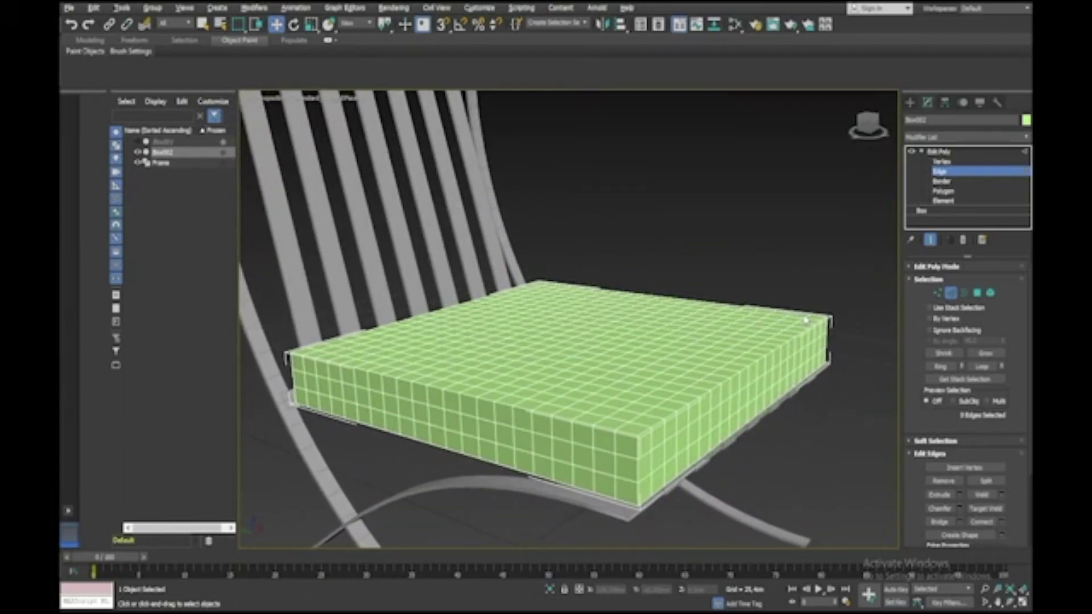
At vertex level, select four top vertices in a row near the backrest, taking every fourth vertex of the grid
left_click(941, 162)
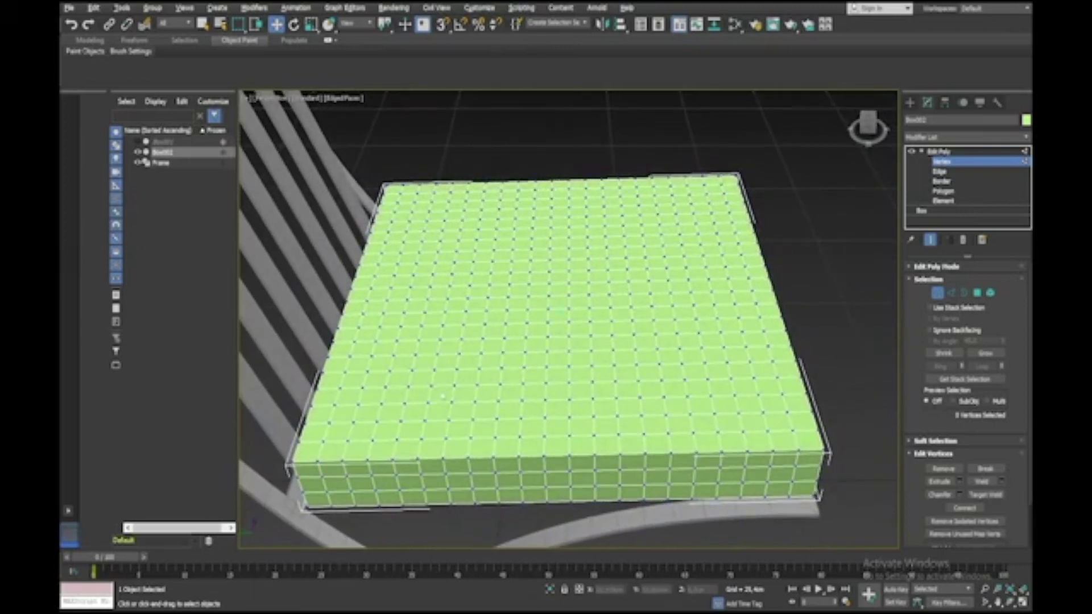
left_click(409, 387)
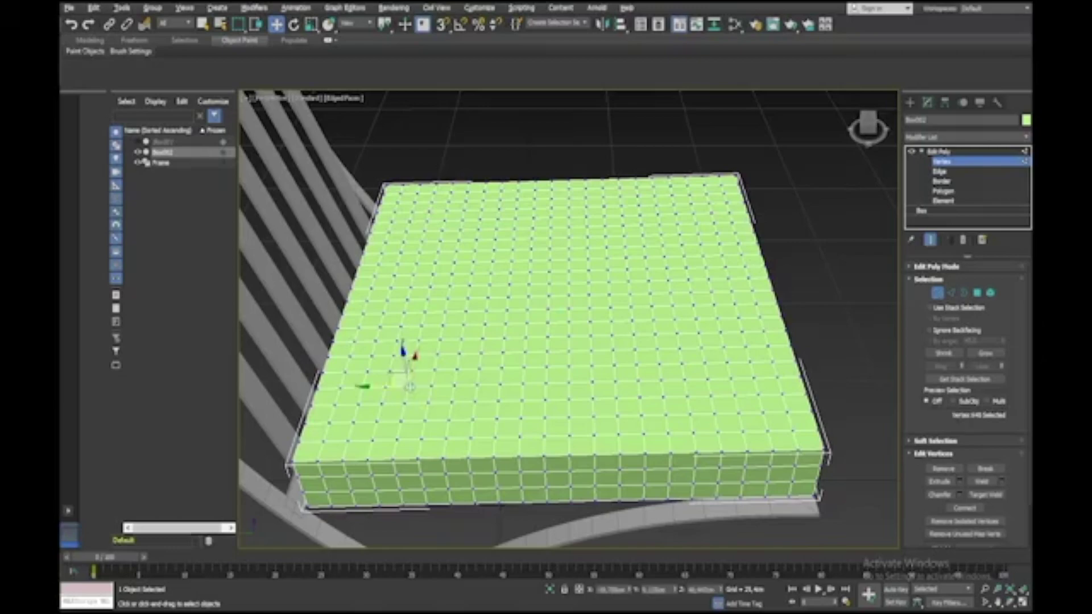
middle_click_drag(410, 387, 409, 387, "alt")
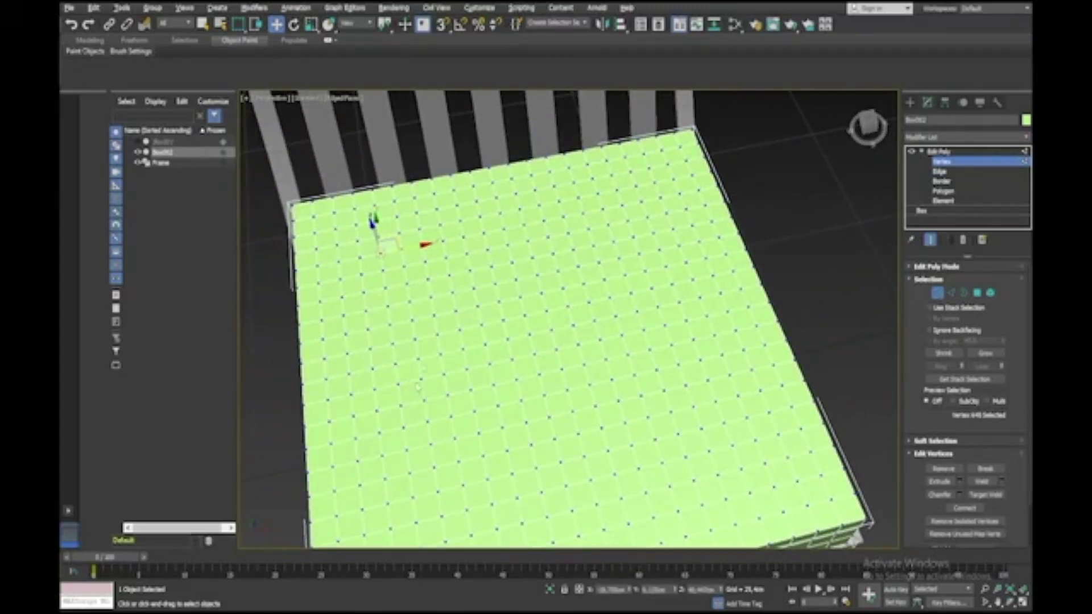
left_click(465, 238, "ctrl")
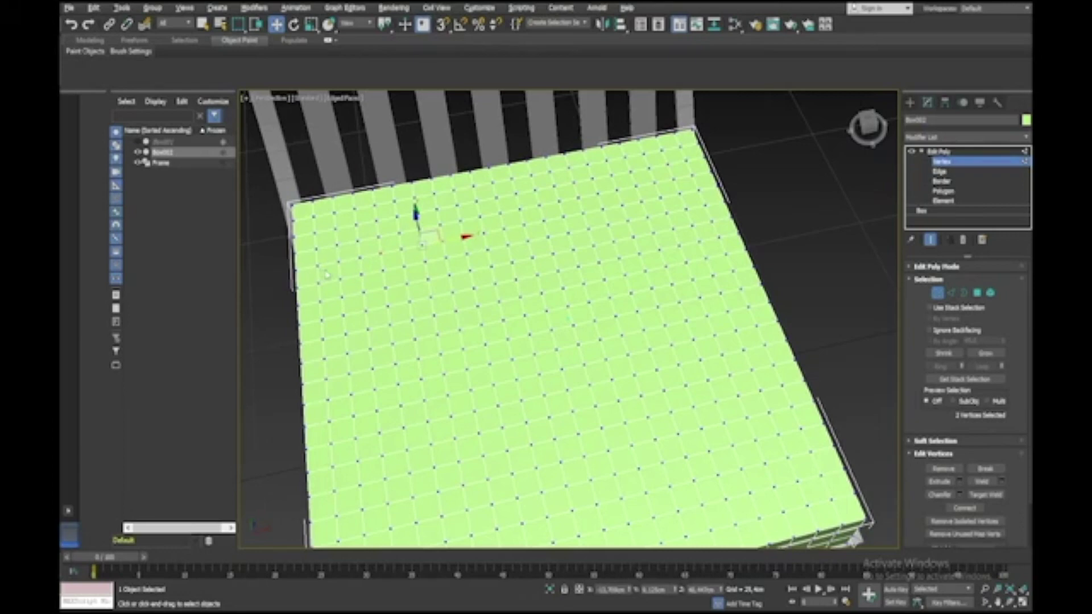
left_click(382, 253)
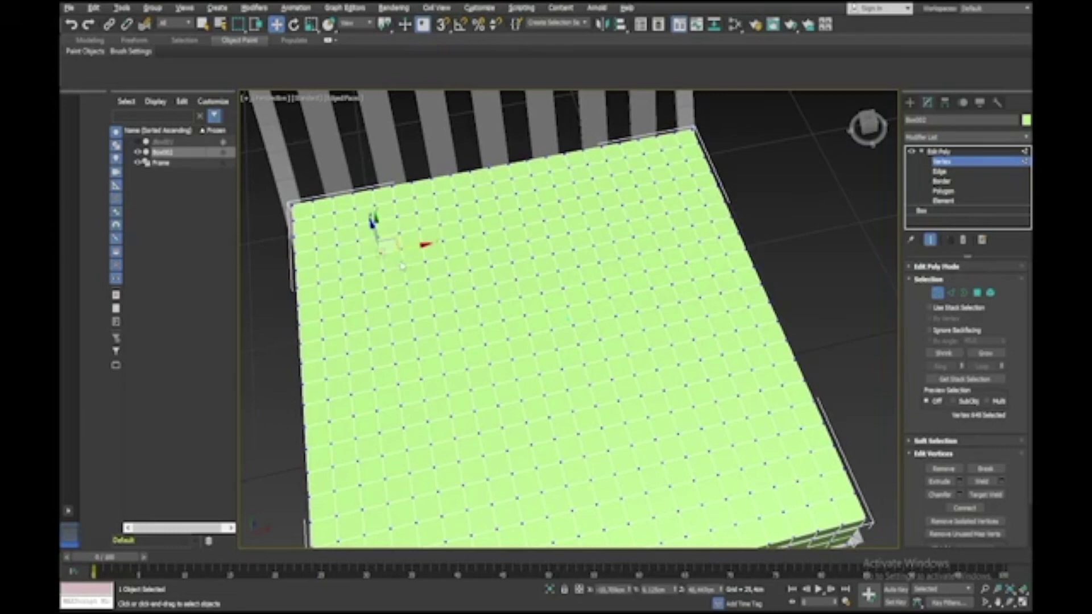
left_click(463, 236, "ctrl")
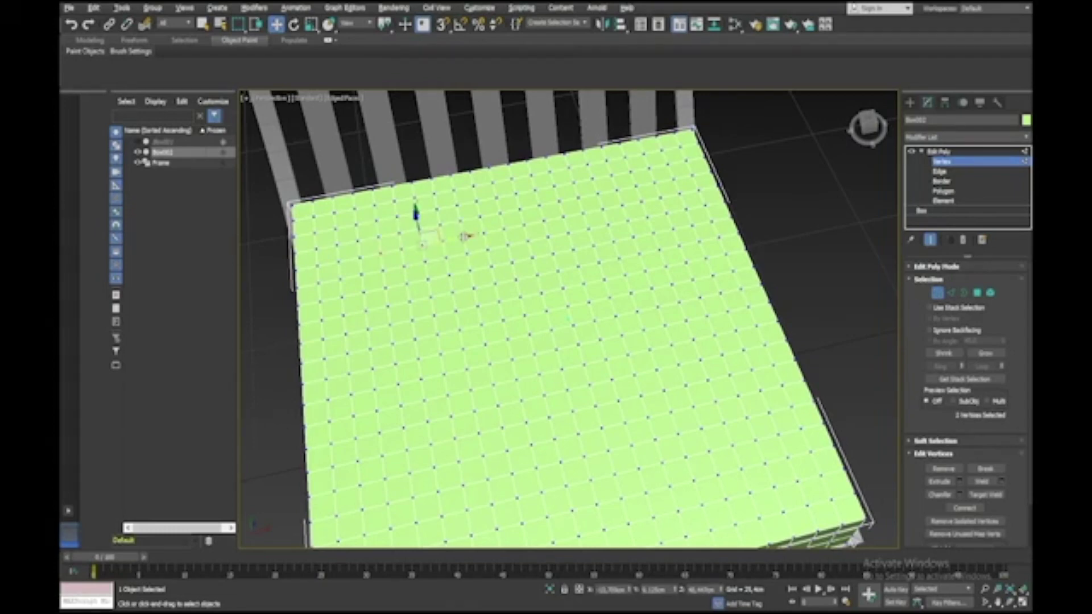
left_click(543, 222, "ctrl")
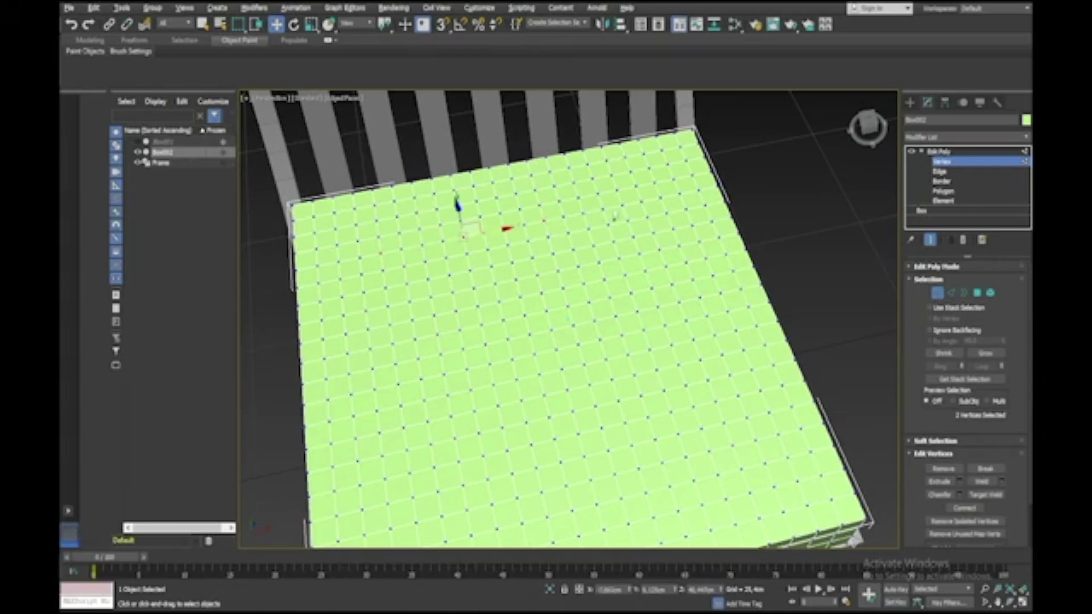
left_click(621, 203, "ctrl")
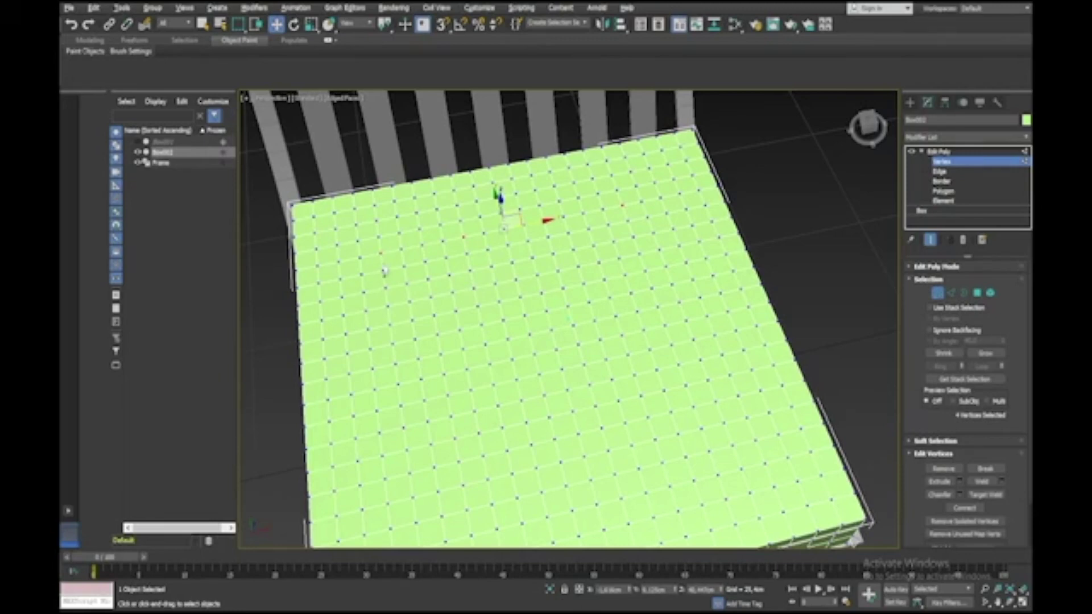
Add a second row of four top vertices to the selection, four grid rows toward the cushion's front
left_click(389, 322, "ctrl")
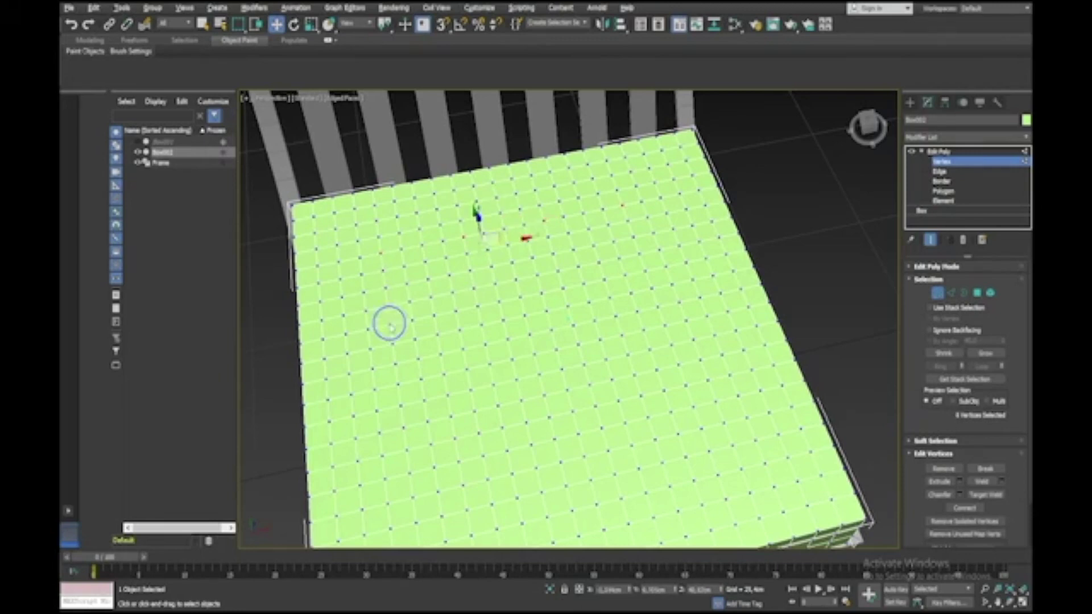
left_click(479, 306, "ctrl")
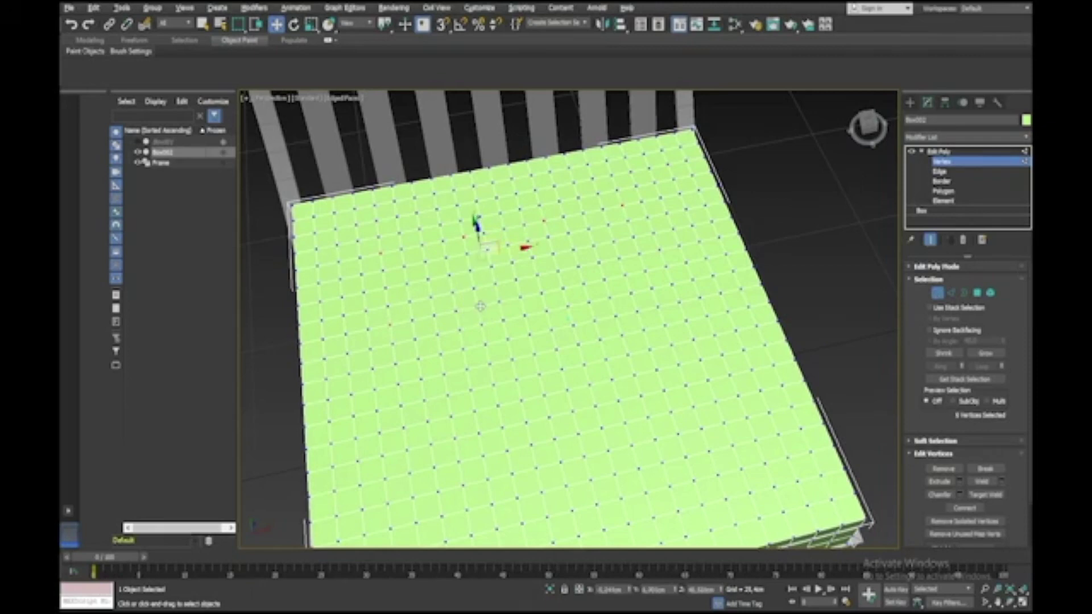
left_click(563, 288, "ctrl")
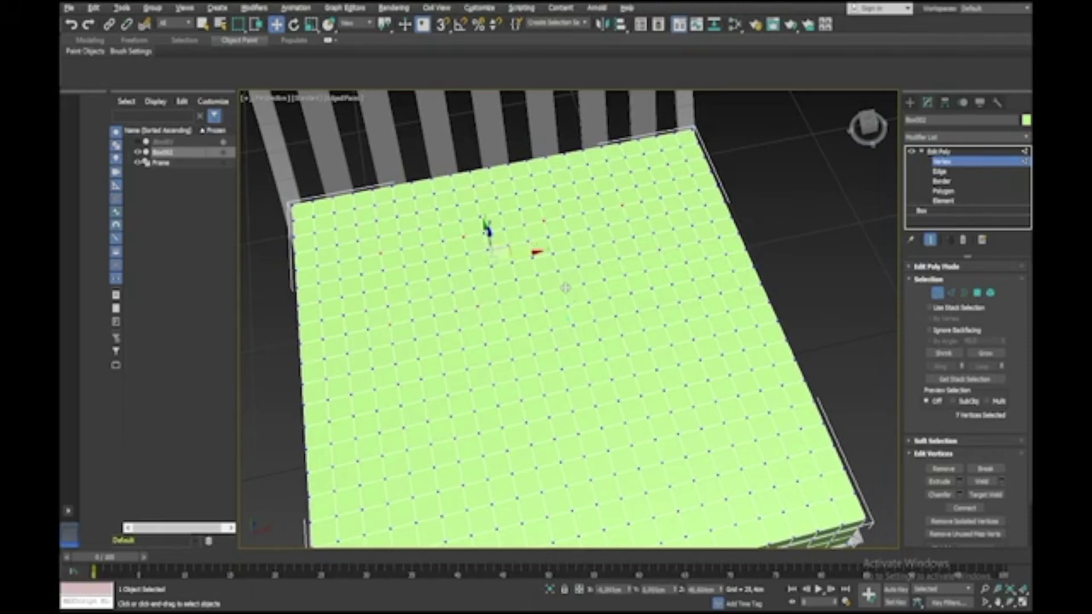
left_click(645, 271, "ctrl")
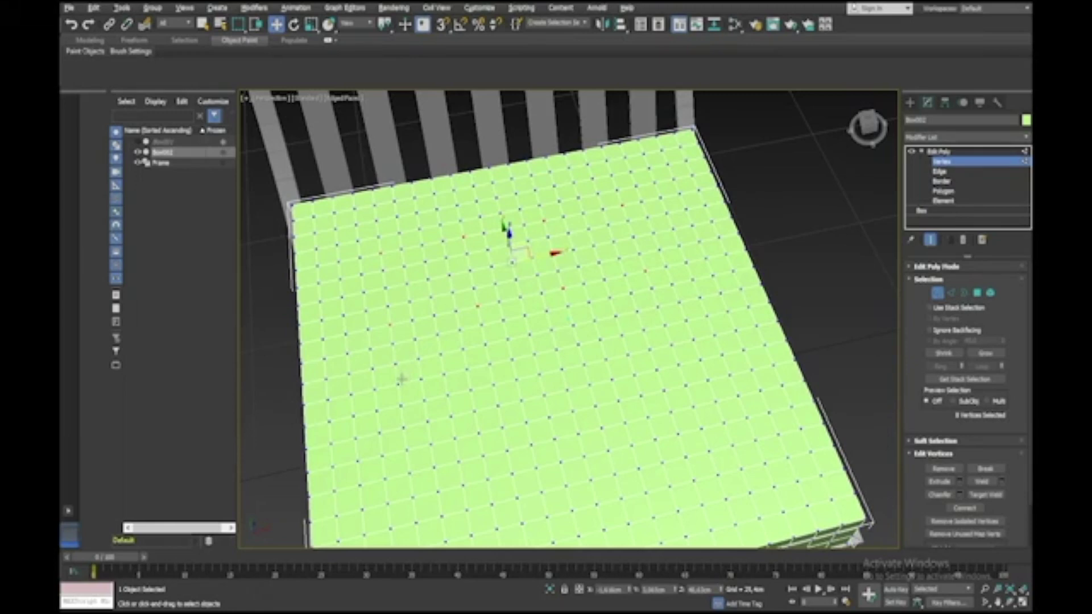
Add a third row of four top vertices to the selection, four grid rows closer to the cushion's front
left_click(401, 406, "ctrl")
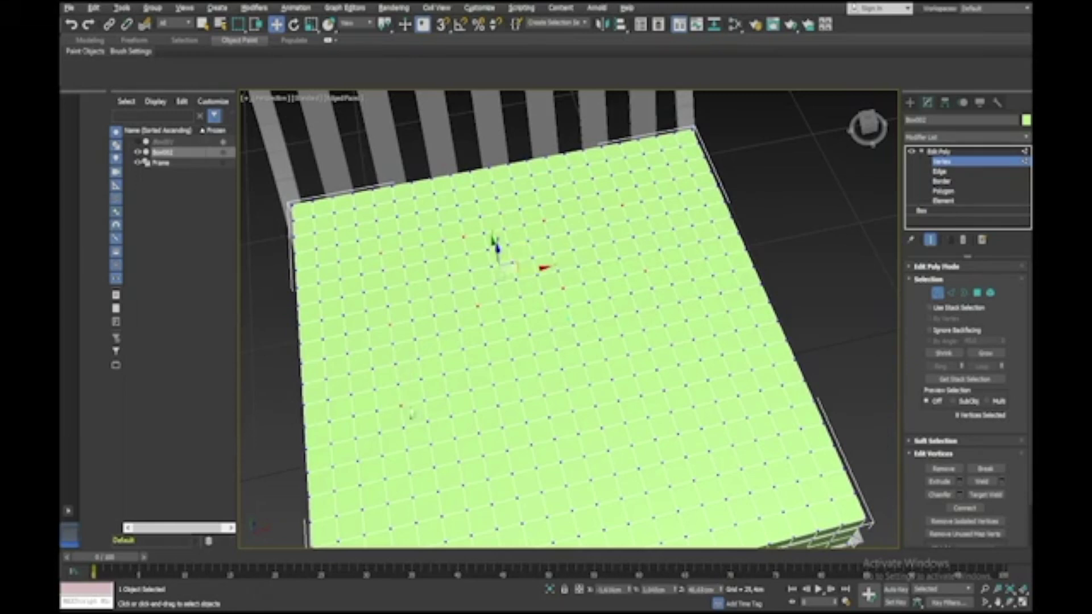
left_click(491, 386, "ctrl")
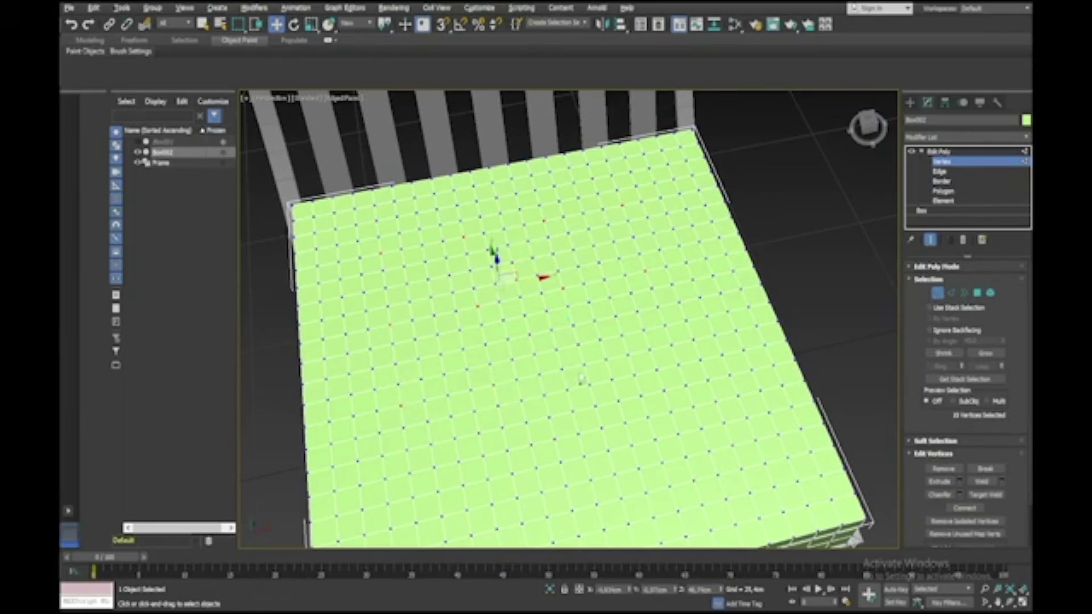
left_click(586, 366, "ctrl")
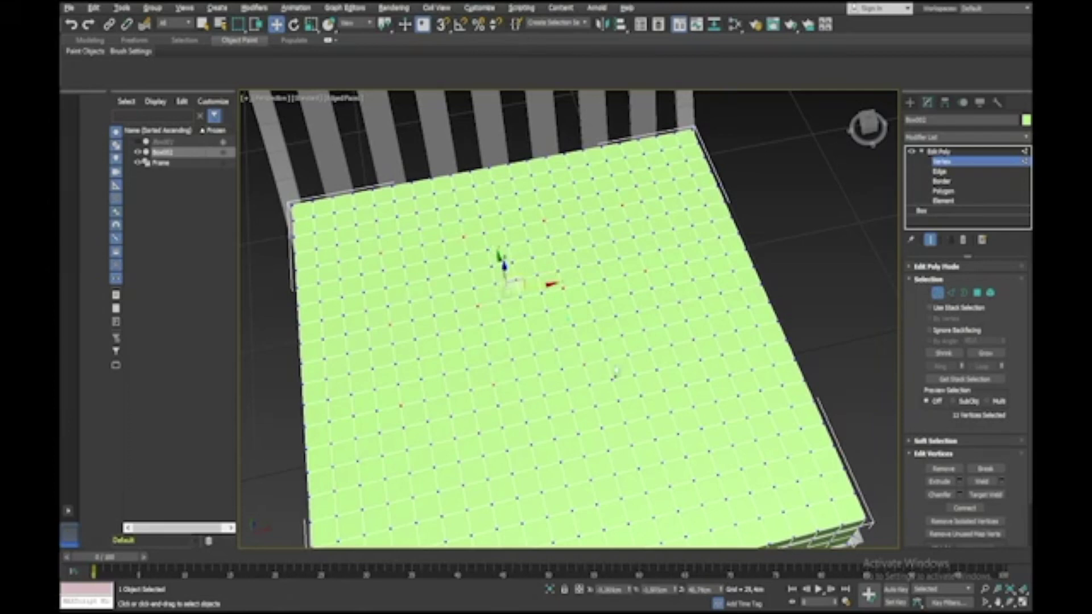
left_click(673, 344, "ctrl")
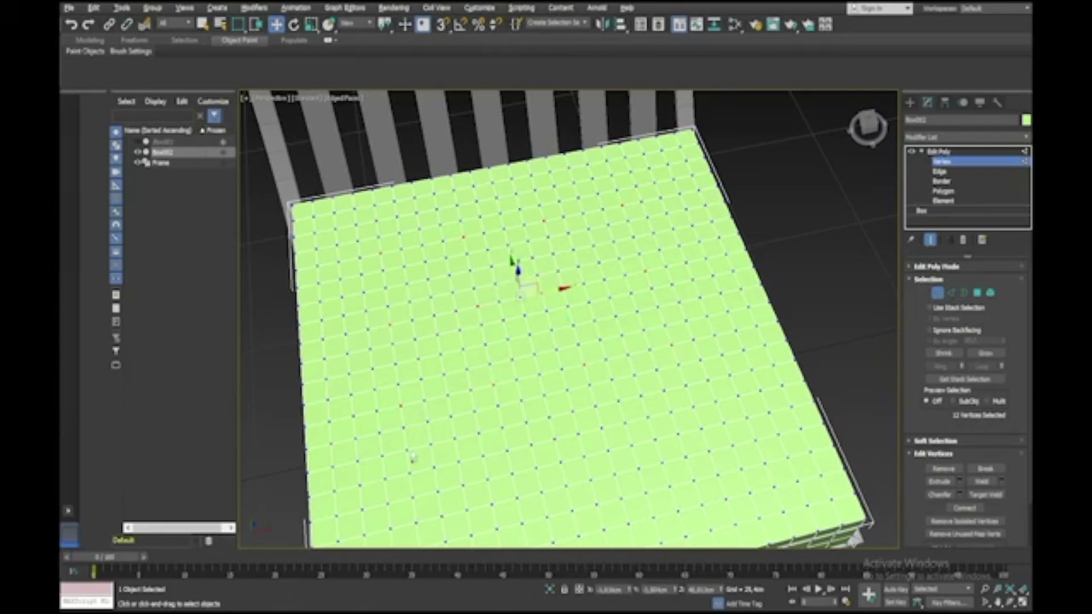
Add a fourth row of four top vertices near the cushion's front edge, keeping the four-grid spacing
left_click(413, 497, "ctrl")
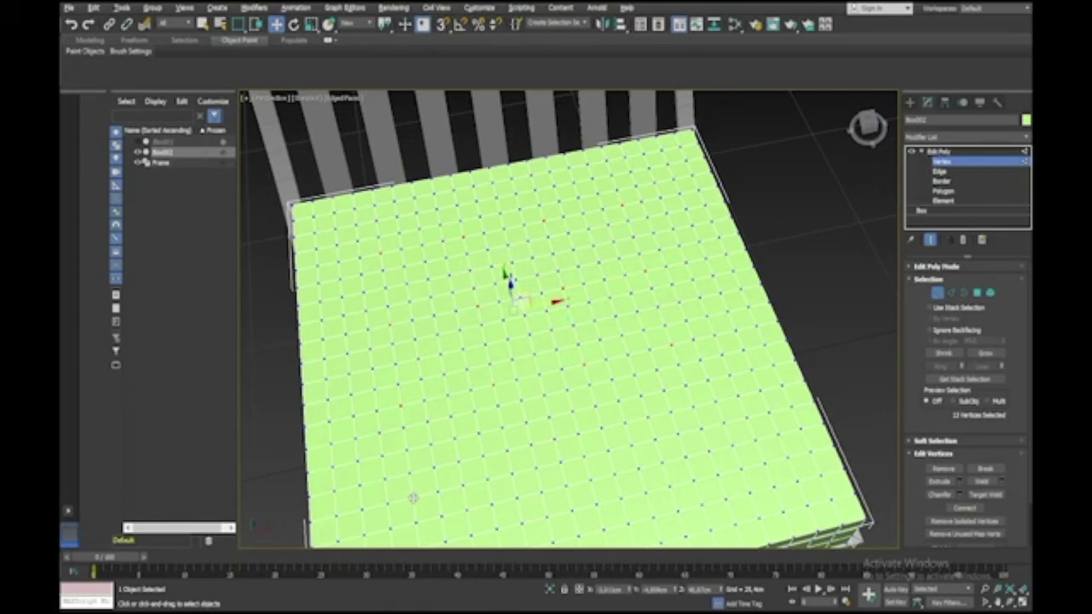
left_click(512, 471, "ctrl")
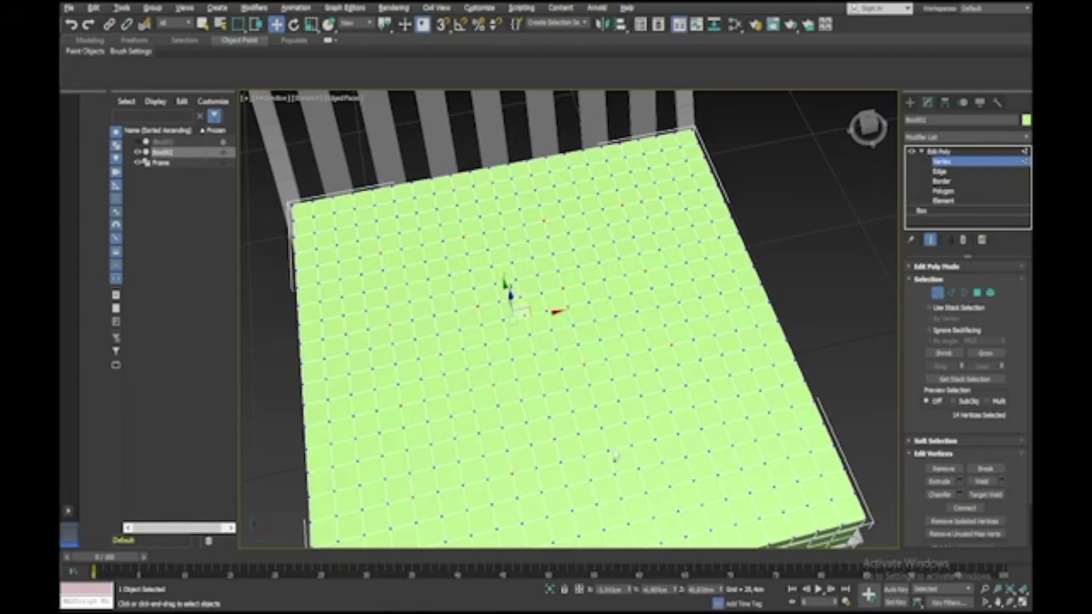
left_click(610, 450, "ctrl")
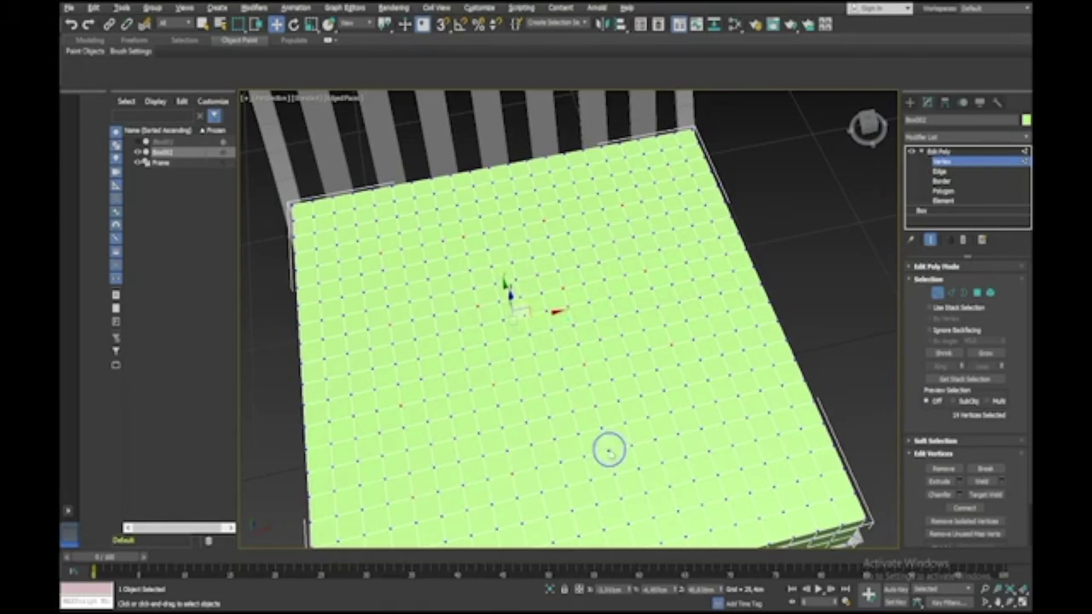
left_click(704, 429, "ctrl")
middle_click_drag(703, 429, 658, 447, "alt")
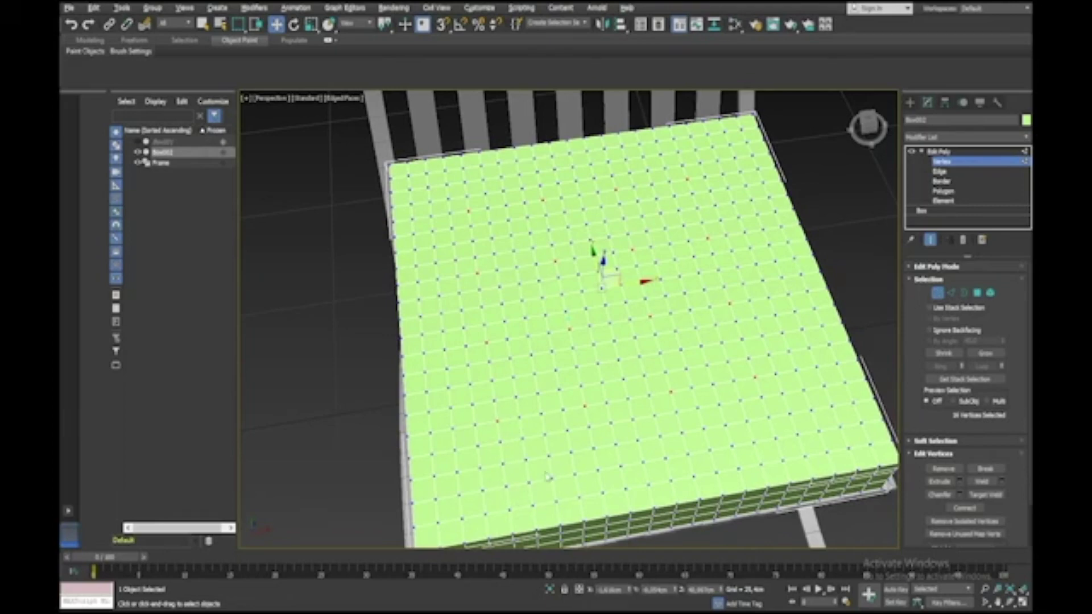
Enable soft selection for the 16 tuft vertices, with a falloff of 16.764 cm and a pinch of 0.64
middle_click_drag(727, 331, 870, 344, "alt")
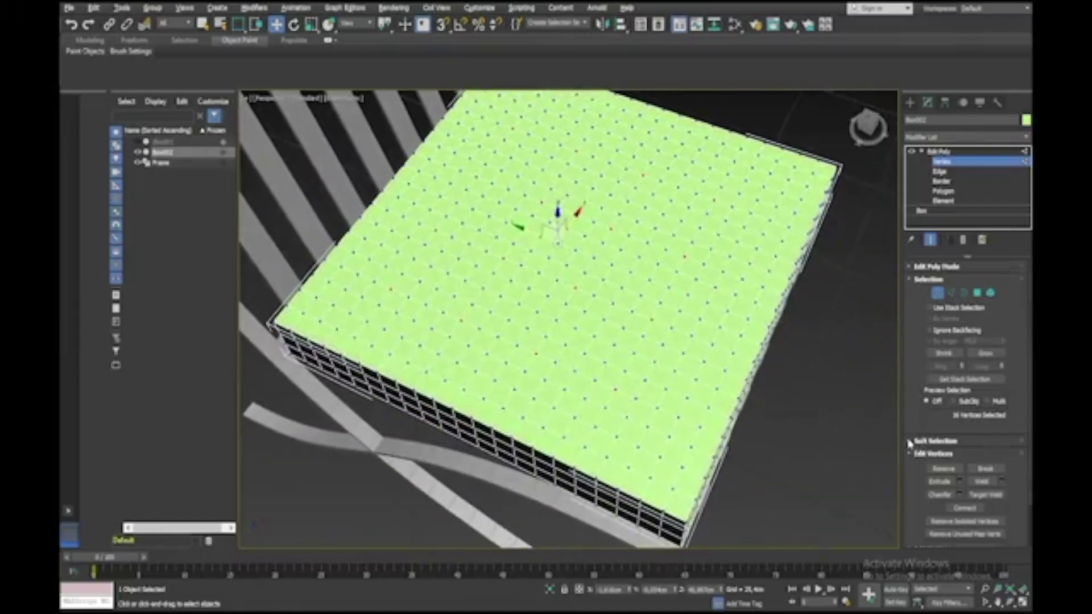
left_click(916, 442)
left_click(931, 291)
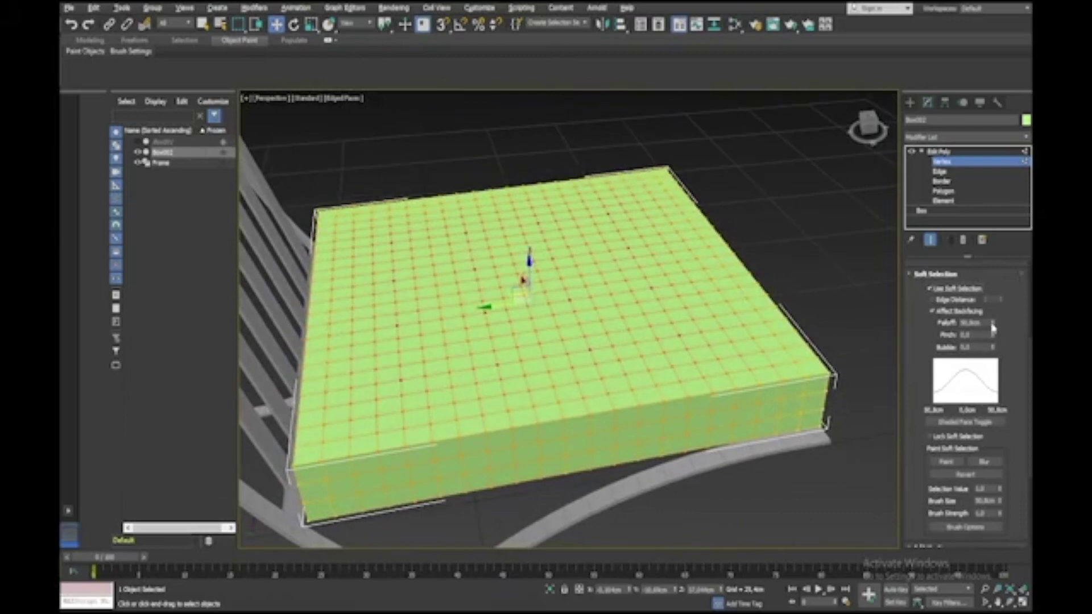
left_click_drag(992, 324, 993, 362)
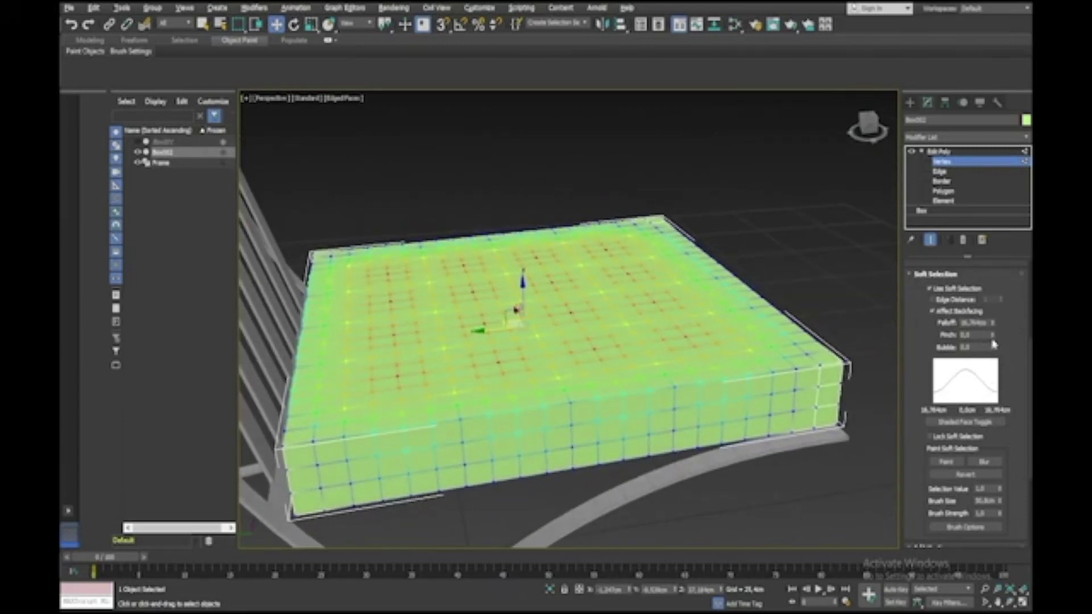
left_click_drag(993, 335, 993, 298)
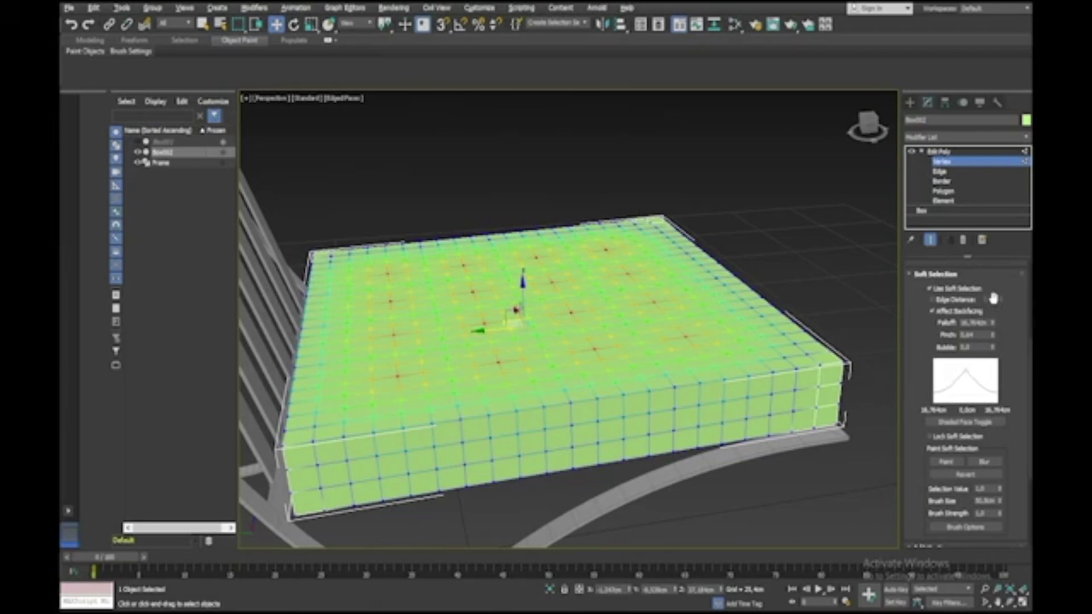
Move the soft-selected vertices down to form the tufting dimples, and leave vertex level
left_click_drag(519, 291, 524, 320)
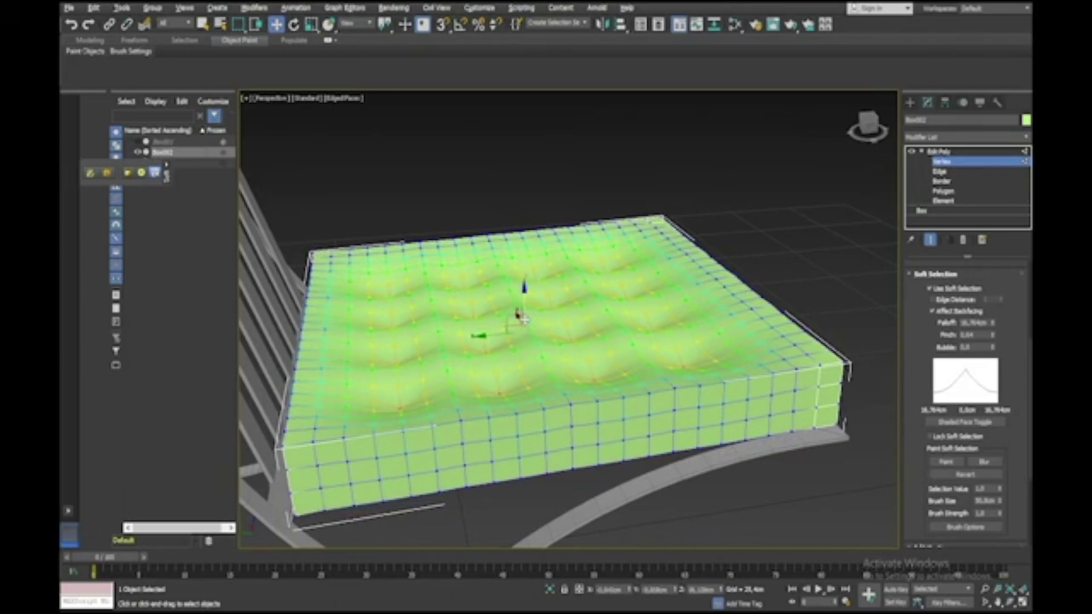
left_click(805, 261)
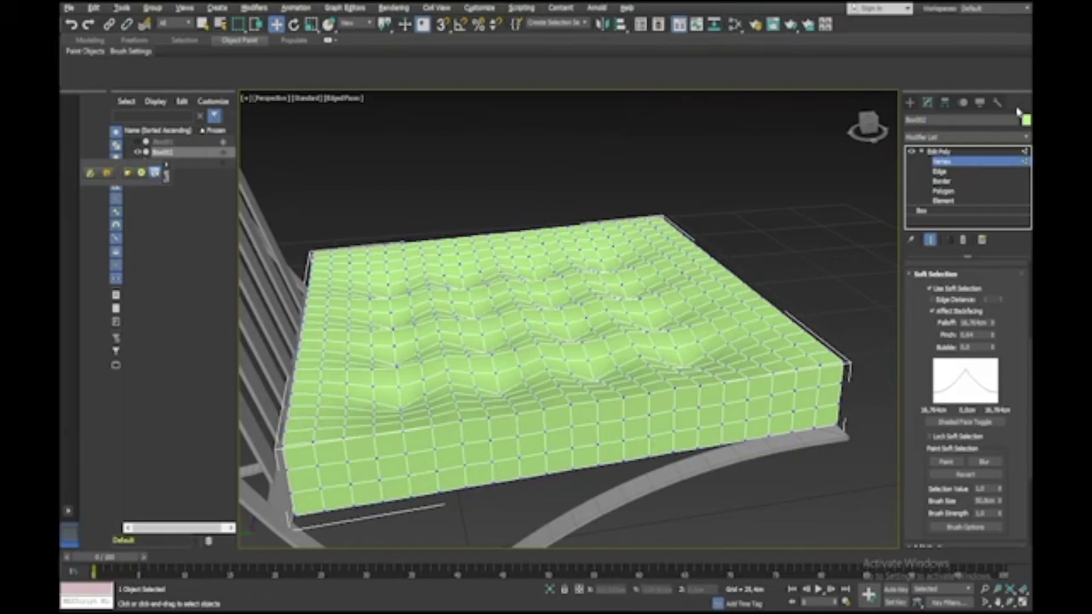
left_click(976, 161)
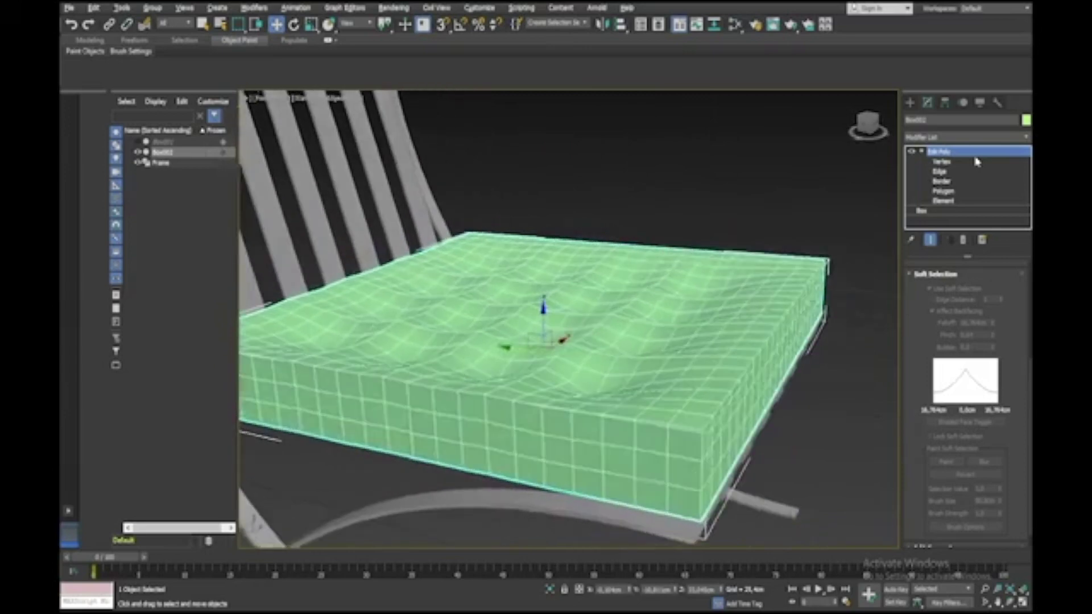
Apply a TurboSmooth modifier to the tufted seat cushion
left_click(979, 138)
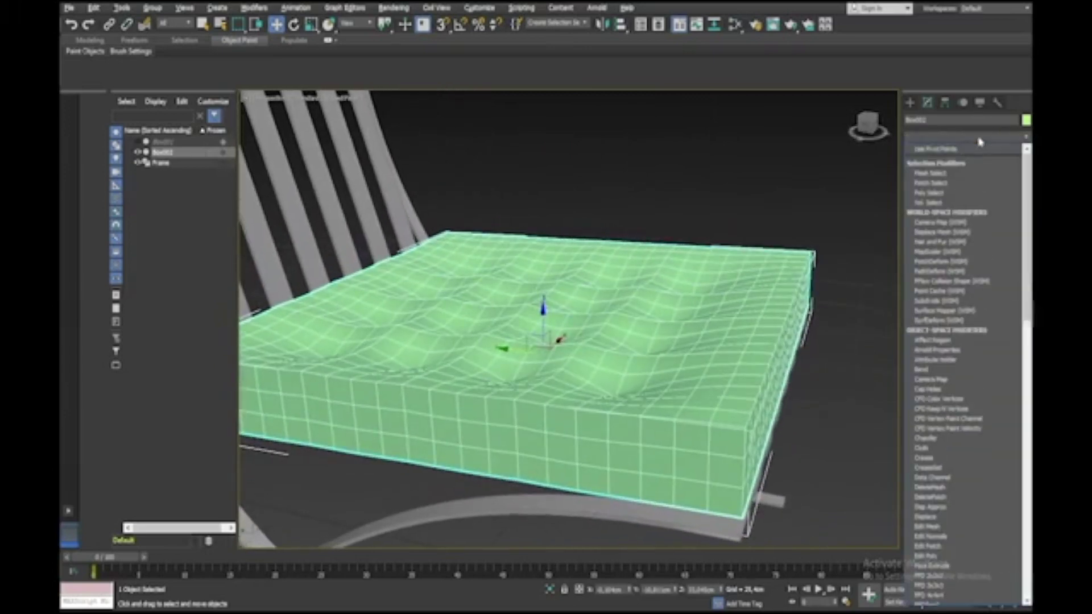
scroll(959, 398, "down", 10)
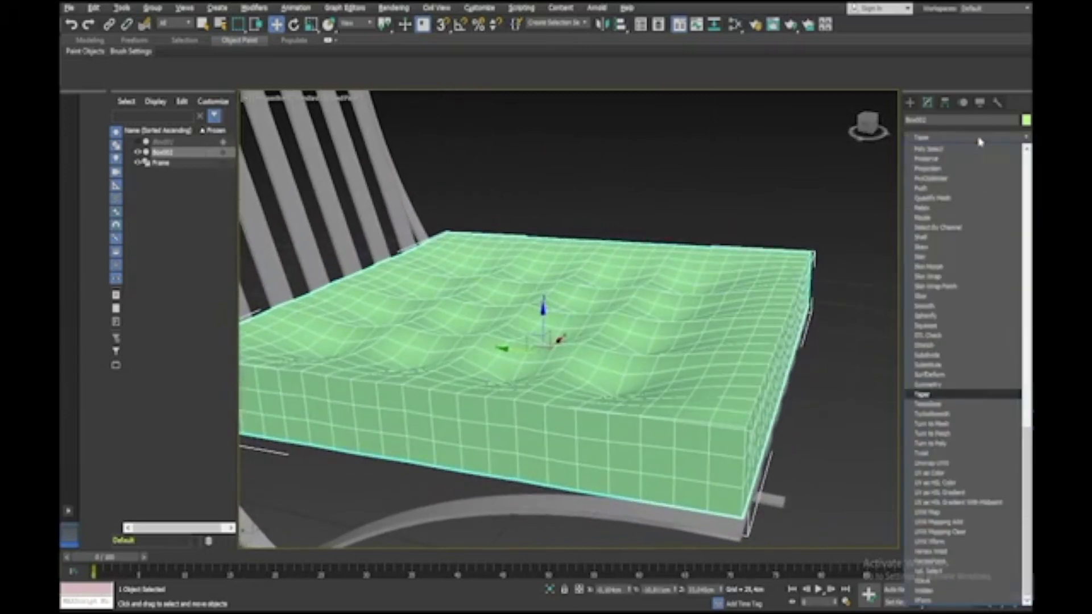
left_click(957, 415)
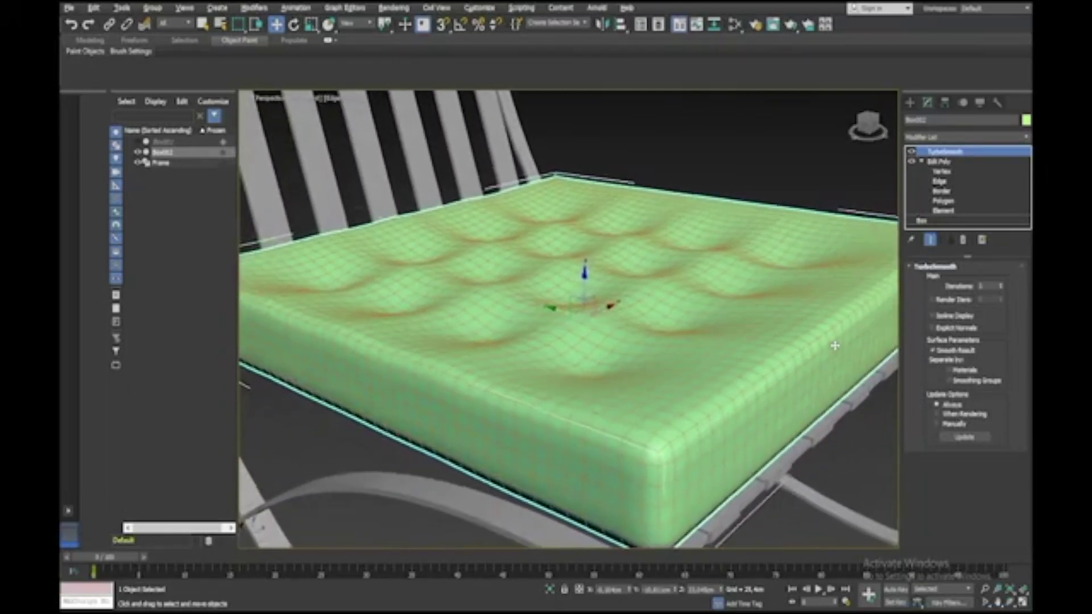
Add a second Edit Poly modifier above TurboSmooth and enter its Edge level
left_click(948, 138)
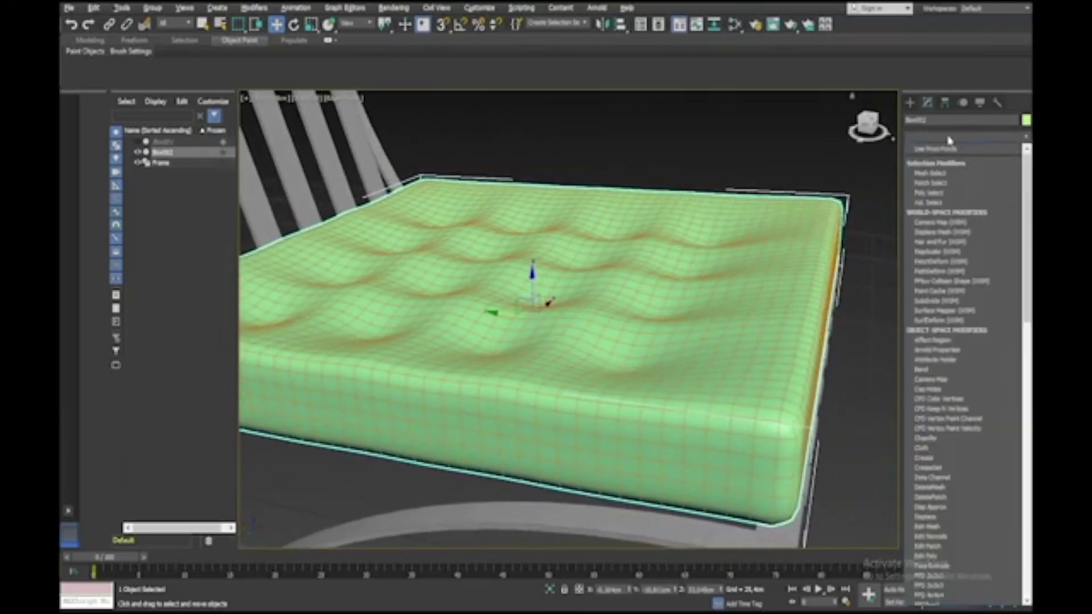
scroll(948, 142, "down", 5)
left_click(930, 159)
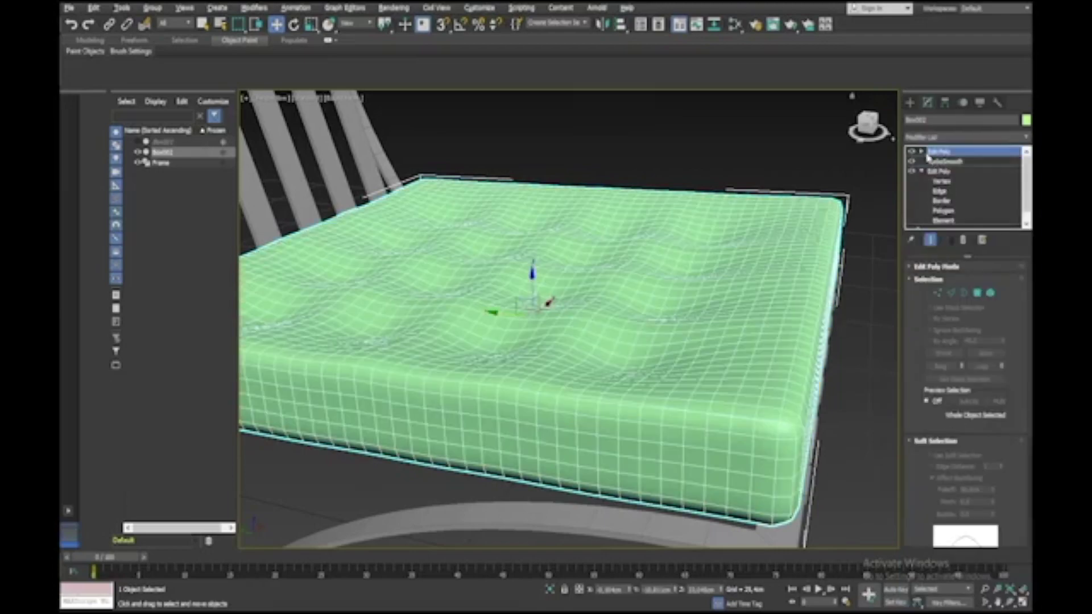
left_click(921, 151)
left_click(940, 172)
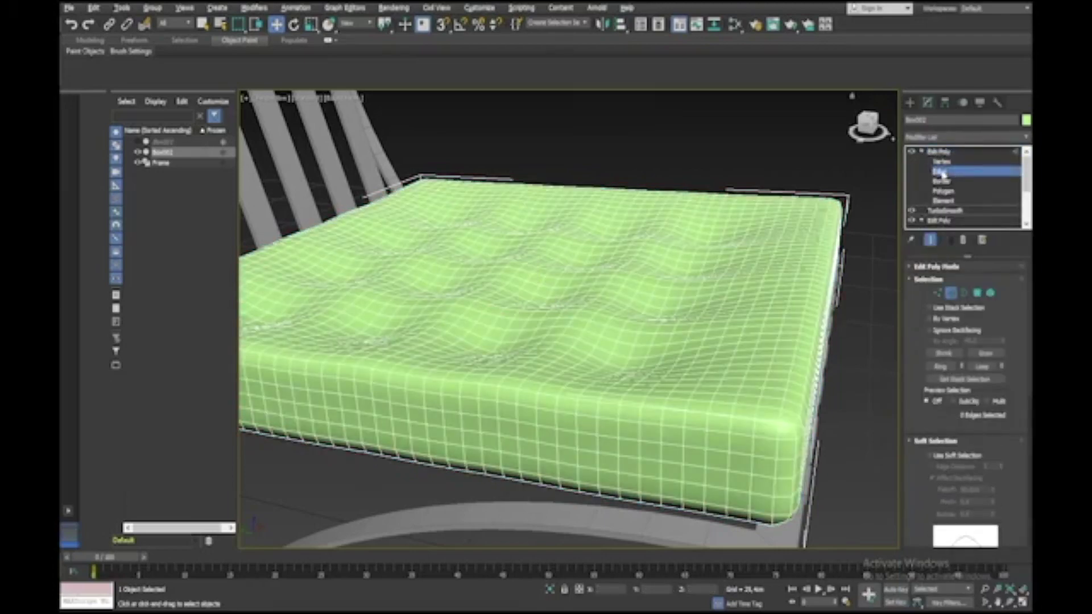
Select the four side-to-side edge loops running through the rows of tufting dimples
middle_click_drag(546, 318, 553, 388, "alt")
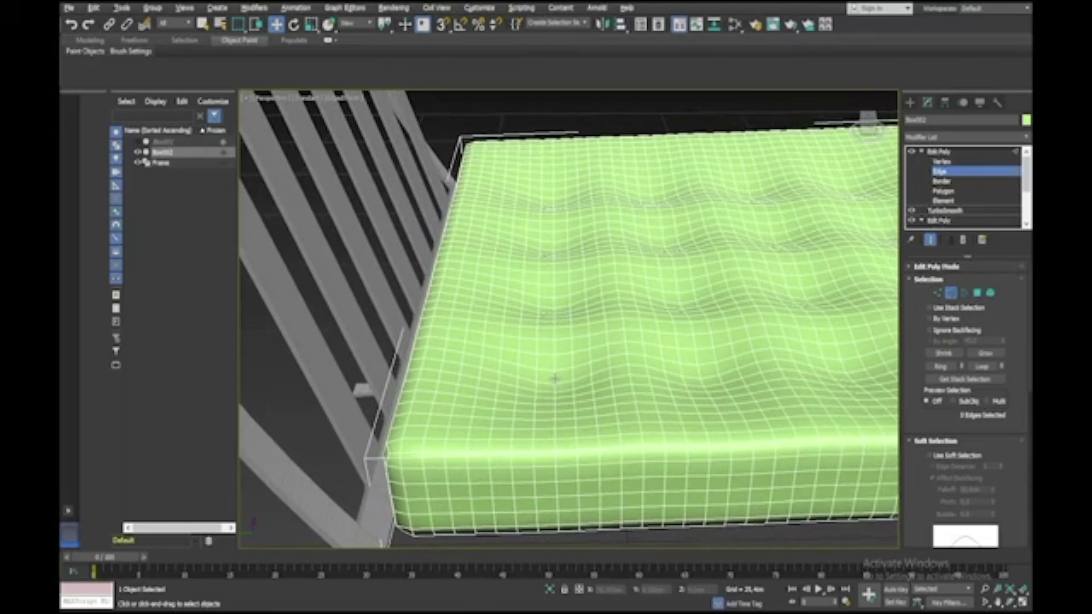
double_click(555, 378)
scroll(554, 378, "up", 4)
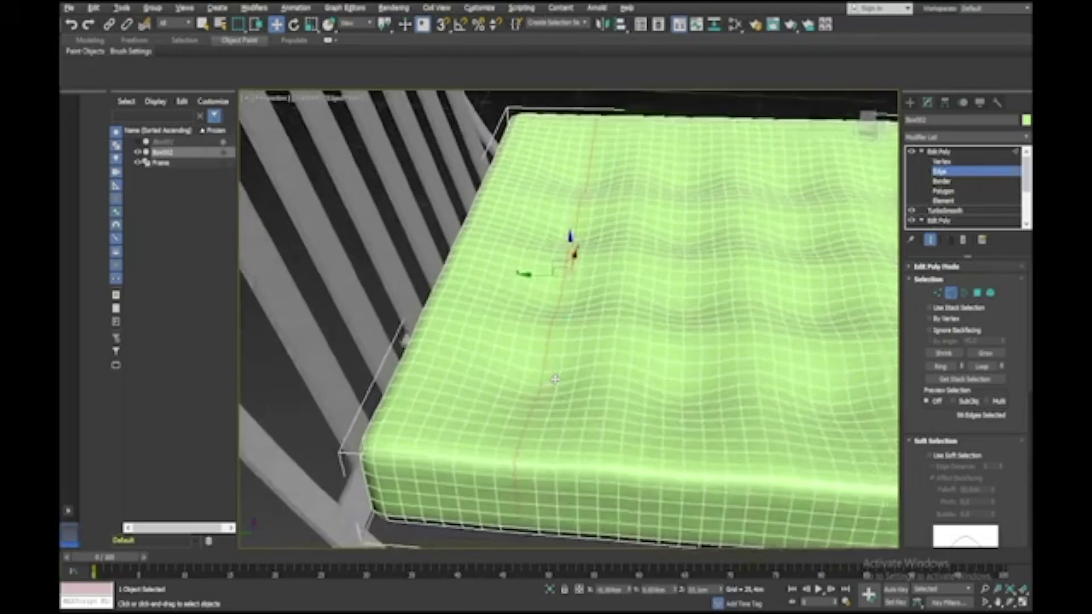
double_click(586, 392, "ctrl")
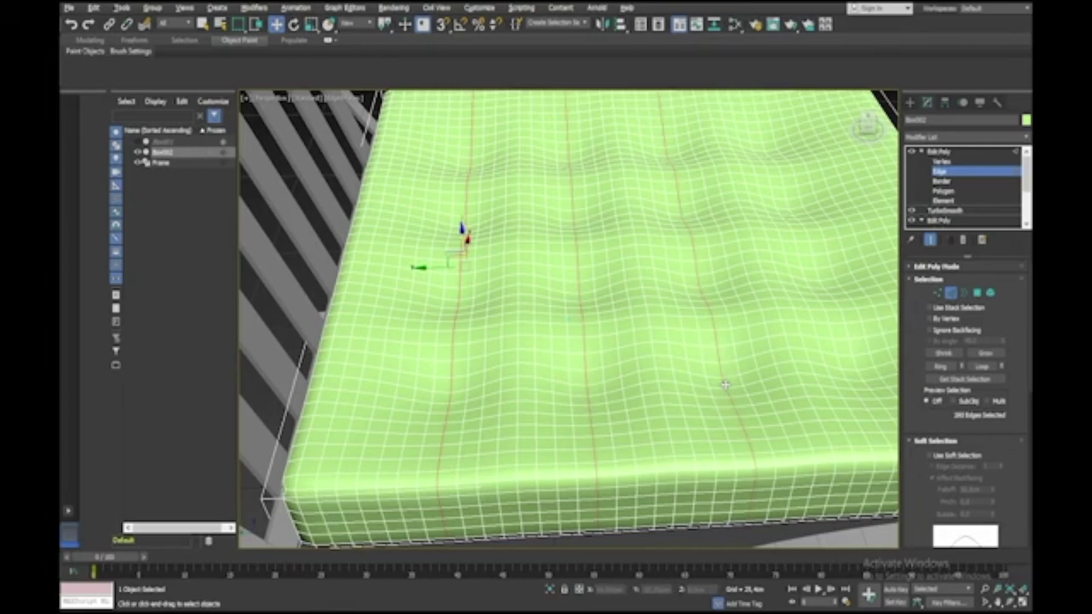
scroll(725, 385, "down", 6)
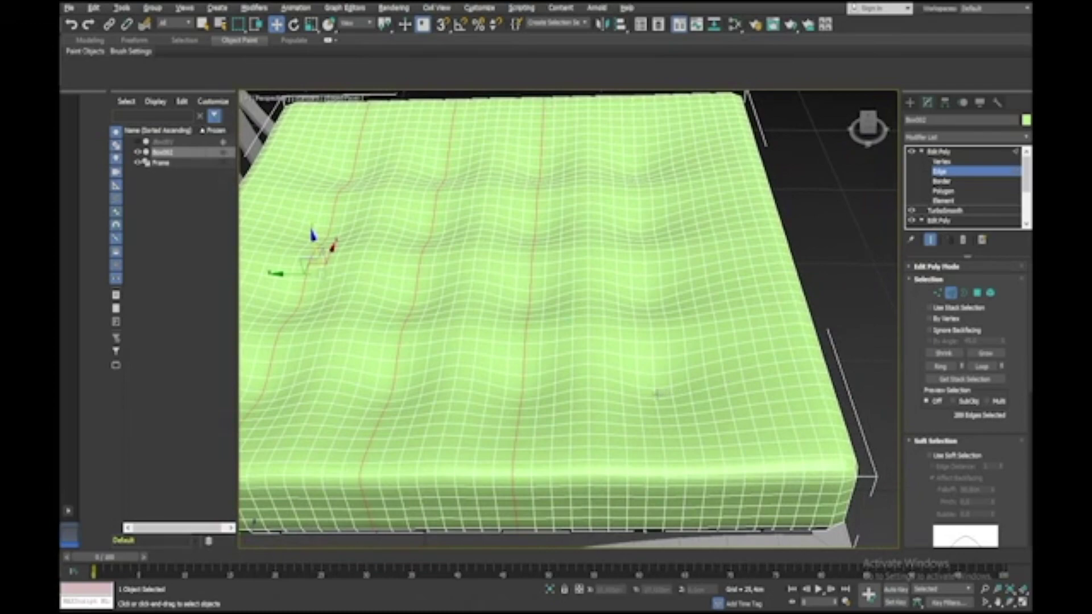
double_click(656, 393, "ctrl")
mouse_move(733, 402)
middle_mouse_down("alt")
mouse_move(694, 399)
mouse_move(734, 402)
middle_mouse_up("alt")
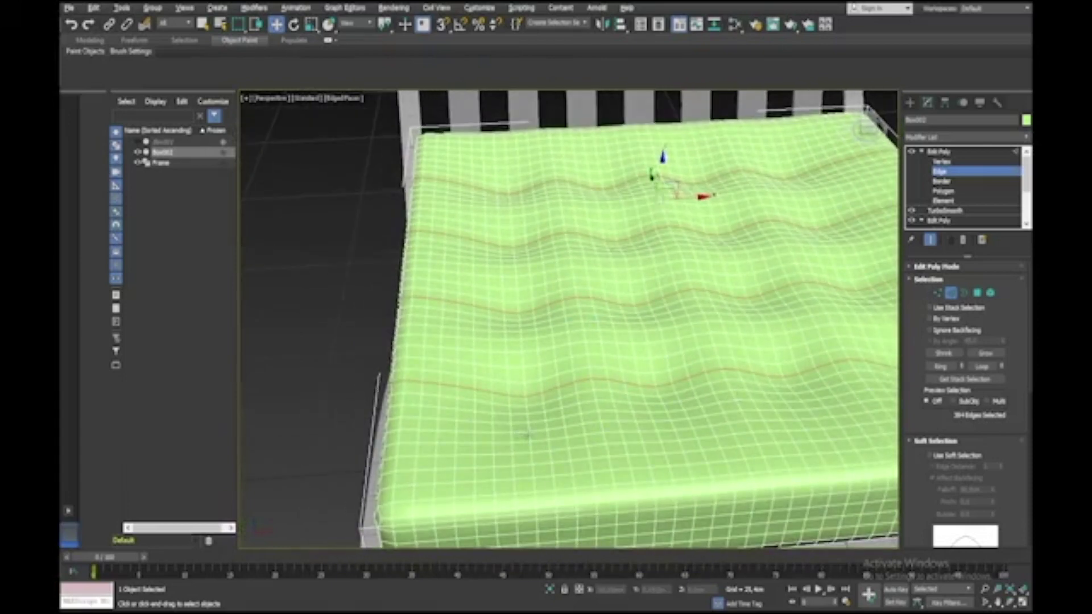
Add the four front-to-back edge loops through the tufting dimples to the selection
double_click(528, 436, "ctrl")
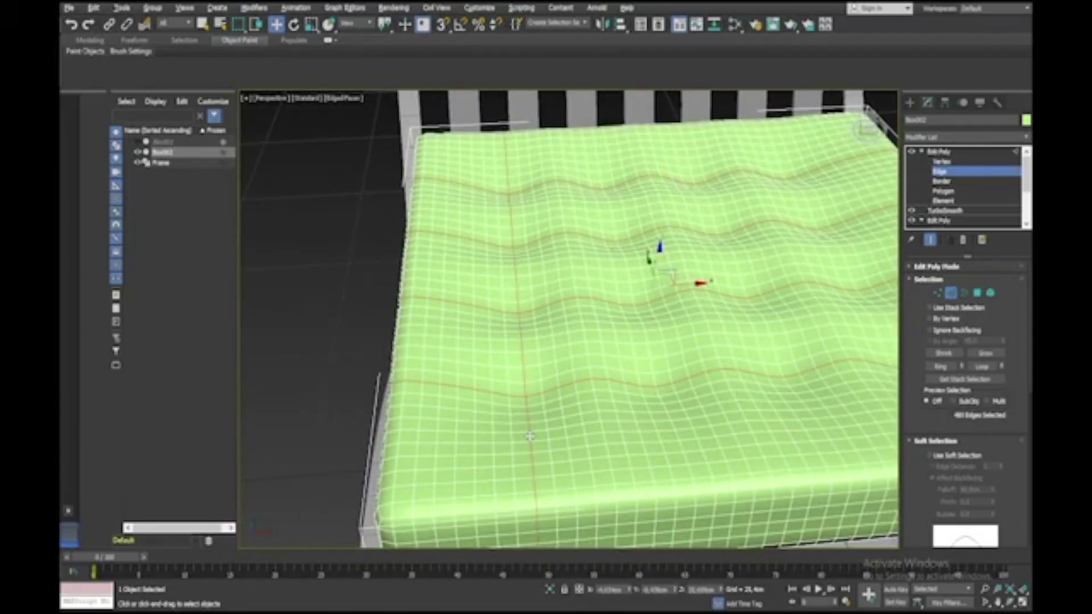
double_click(677, 433, "ctrl")
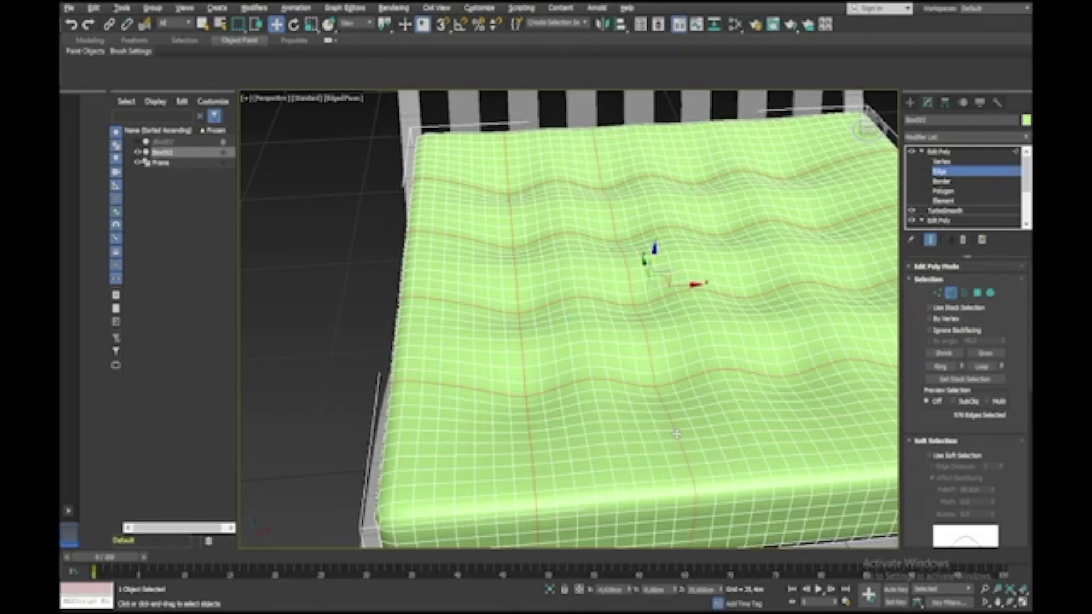
double_click(820, 424, "ctrl")
middle_click_drag(818, 424, 819, 424, "alt")
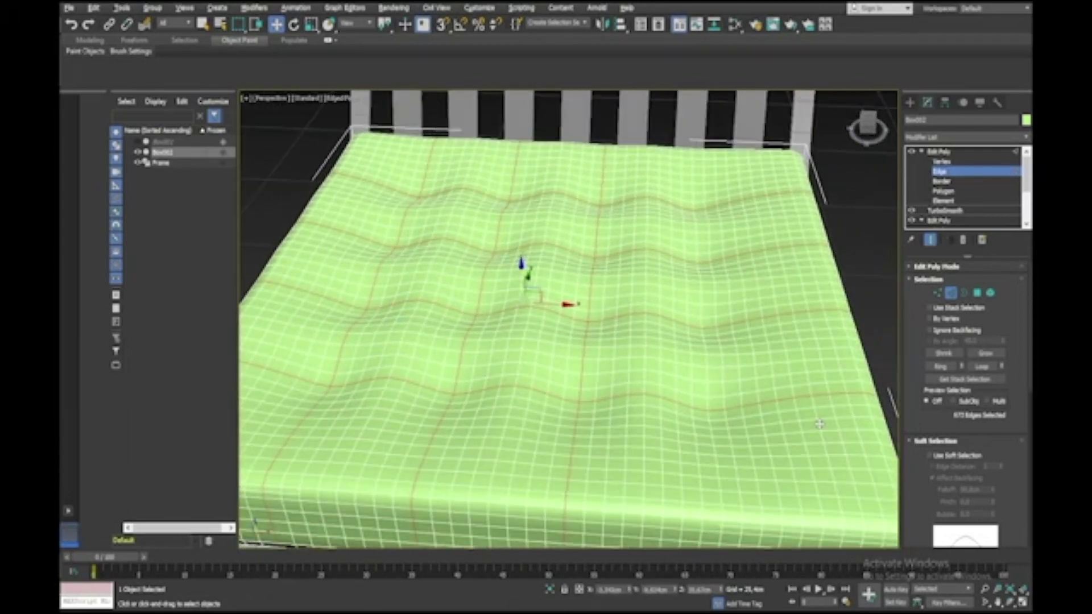
double_click(718, 471, "ctrl")
middle_click_drag(718, 472, 718, 471, "alt")
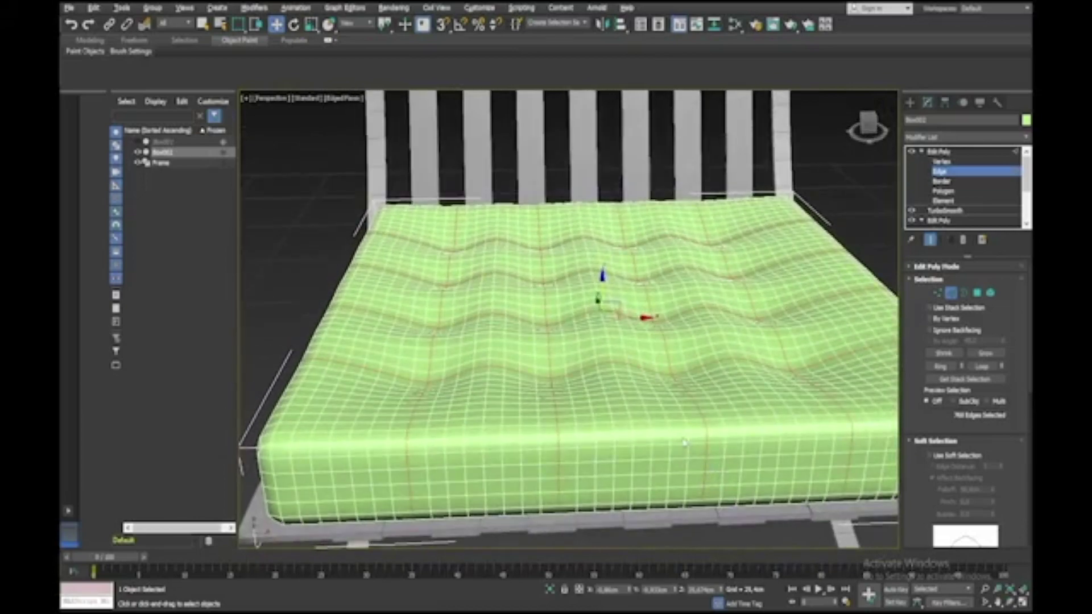
Add the edge loops around the cushion's top rim and the first two bottom rim loops to the selection
middle_click_drag(680, 430, 680, 432, "alt")
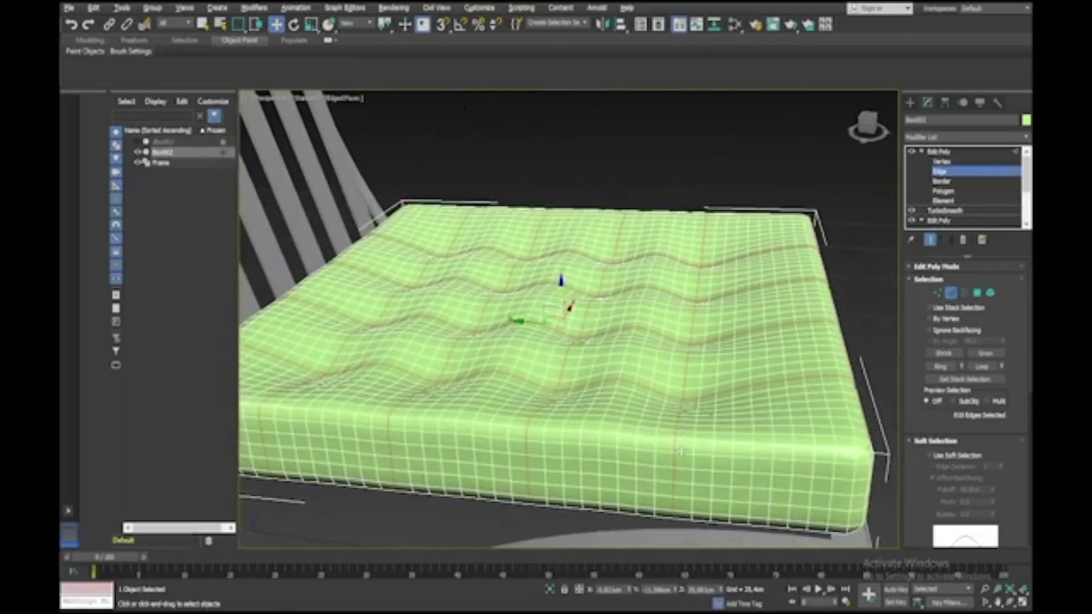
mouse_move(803, 447)
middle_mouse_down("alt")
mouse_move(635, 332)
mouse_move(591, 416)
mouse_move(604, 421)
middle_mouse_up("alt")
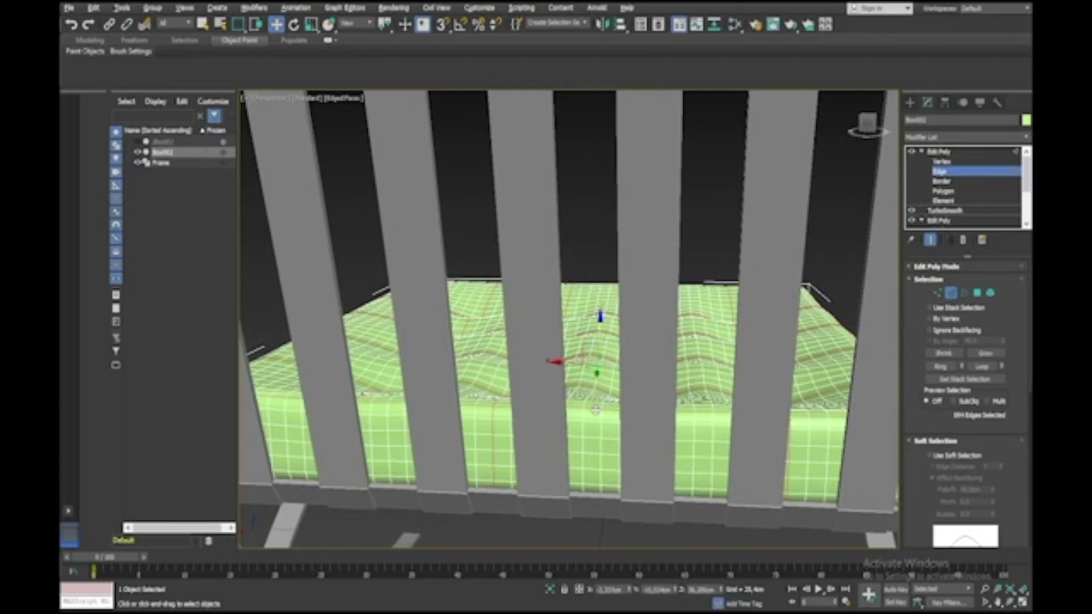
scroll(595, 411, "up", 5)
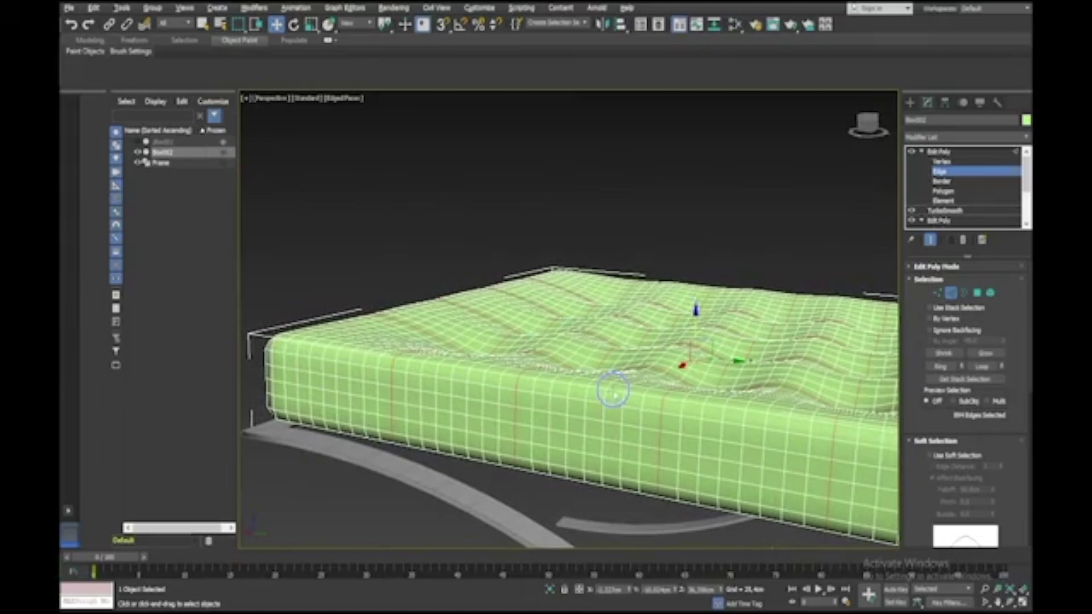
middle_click_drag(613, 390, 613, 390, "alt")
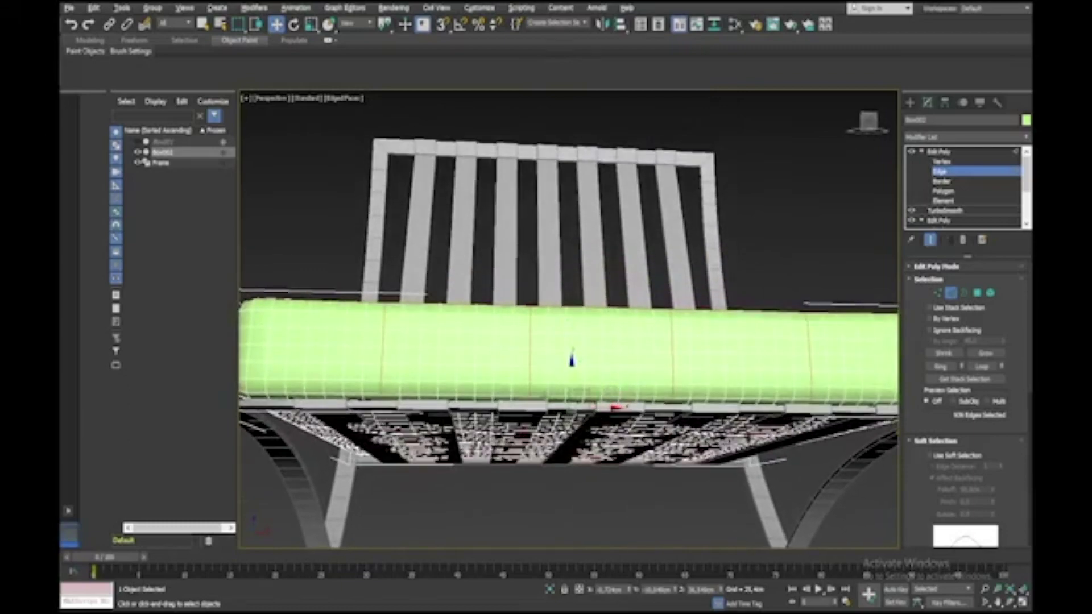
middle_click_drag(543, 397, 544, 397, "alt")
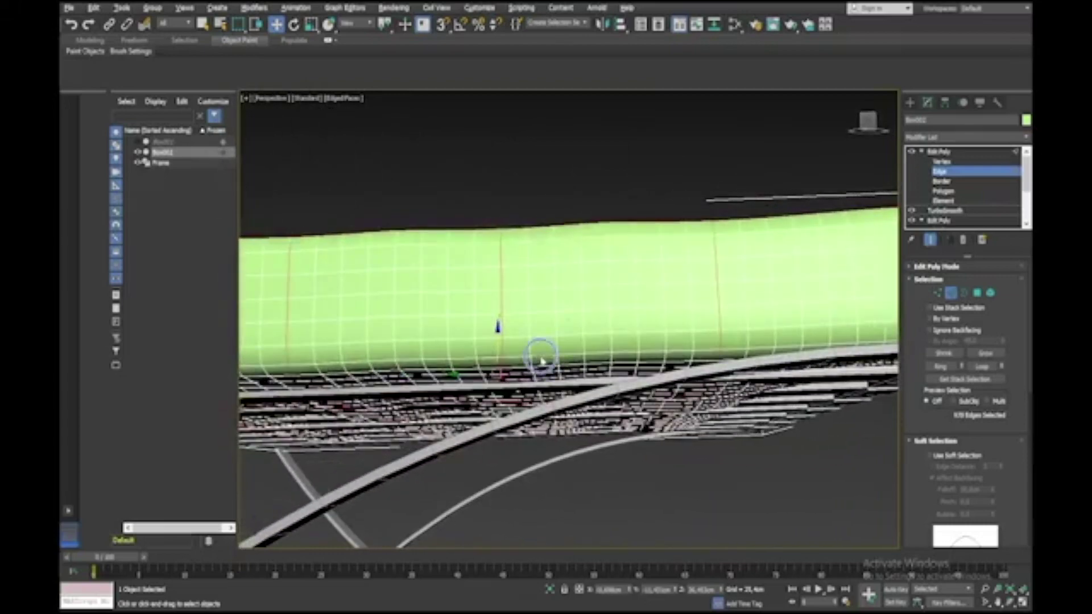
middle_click_drag(541, 358, 851, 241, "alt")
Leave the cushion's Edge level and hide the chair frame
left_click(954, 173)
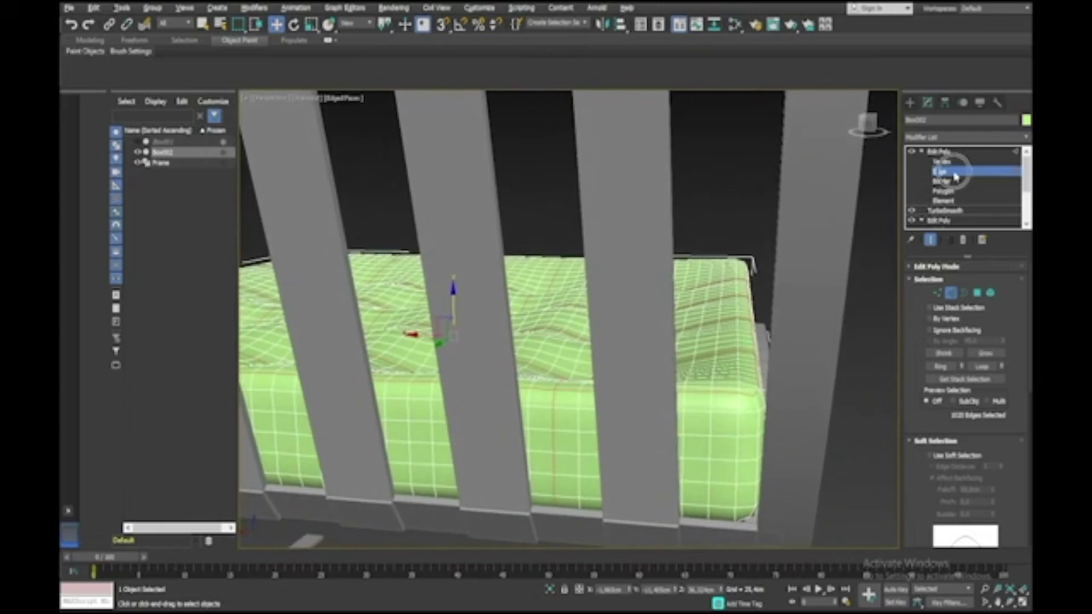
right_click(865, 244)
left_click(904, 192)
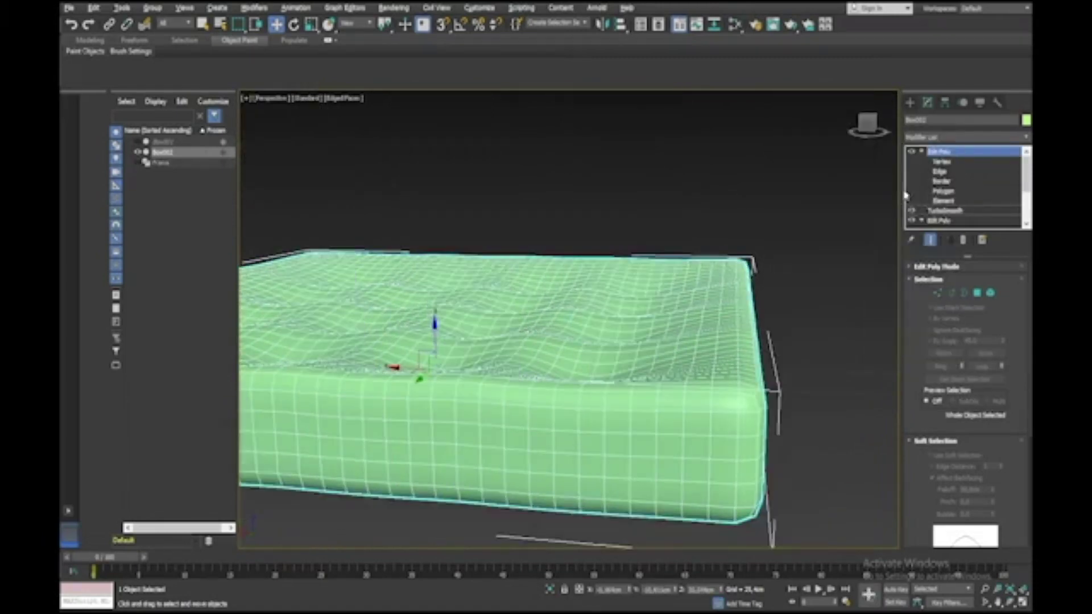
Return to the cushion's Edge level and add the remaining edge loops around its bottom rim to the selection
left_click(940, 172)
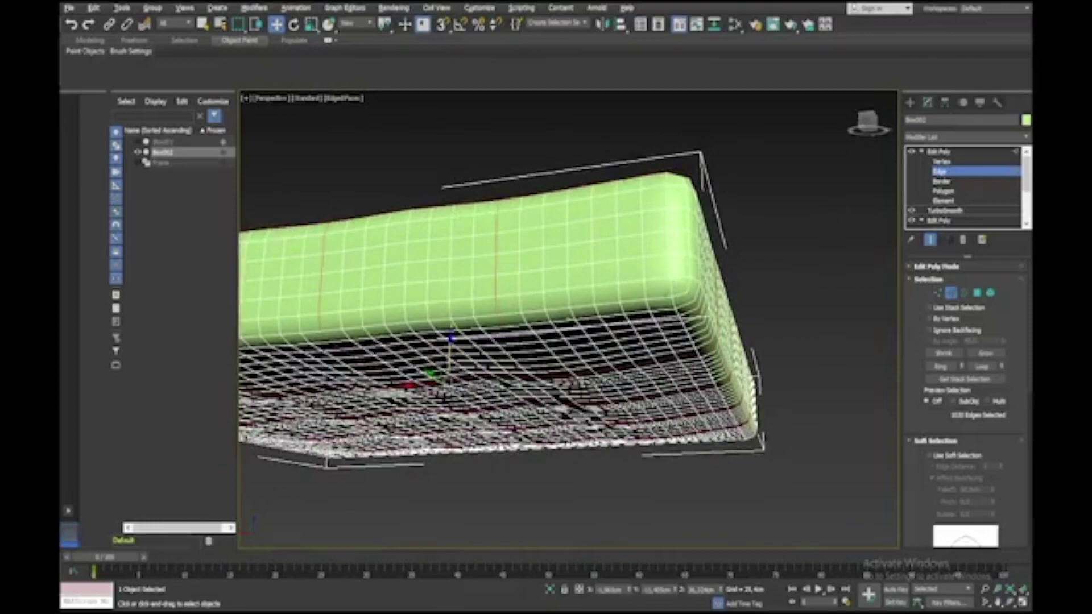
double_click(663, 299, "ctrl")
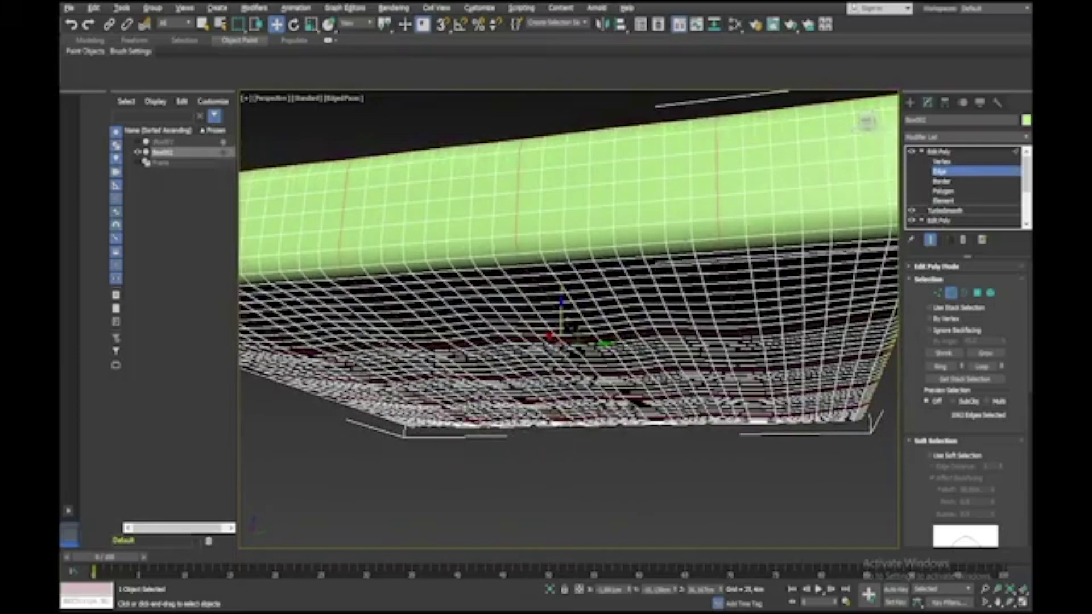
double_click(685, 242, "ctrl")
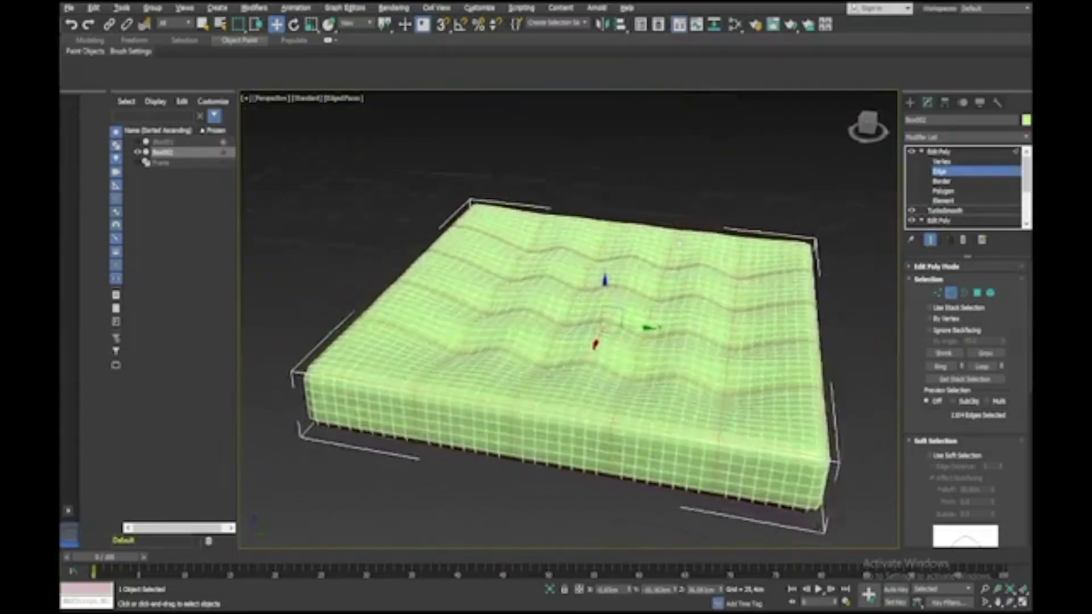
Create a linear shape named Seat Piping from the selected cushion edges
middle_click_drag(679, 244, 688, 241, "alt")
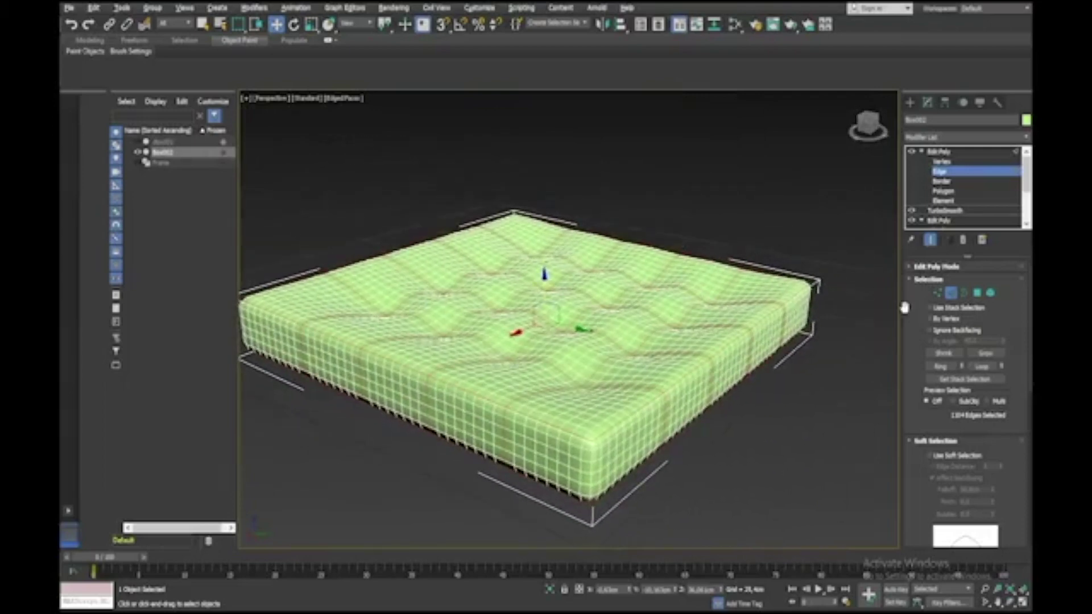
left_click(910, 279)
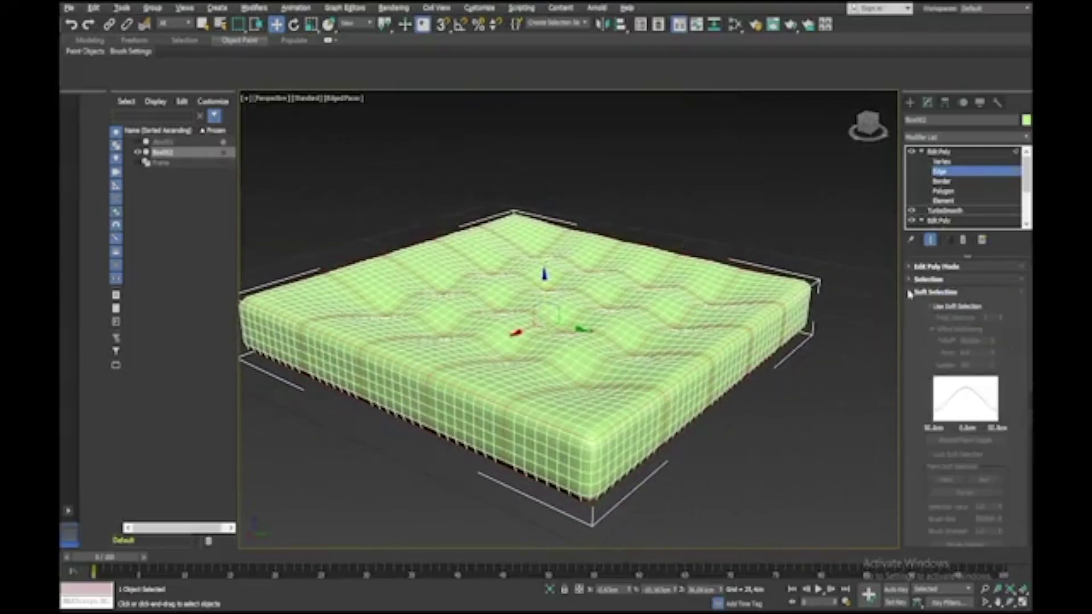
left_click(910, 292)
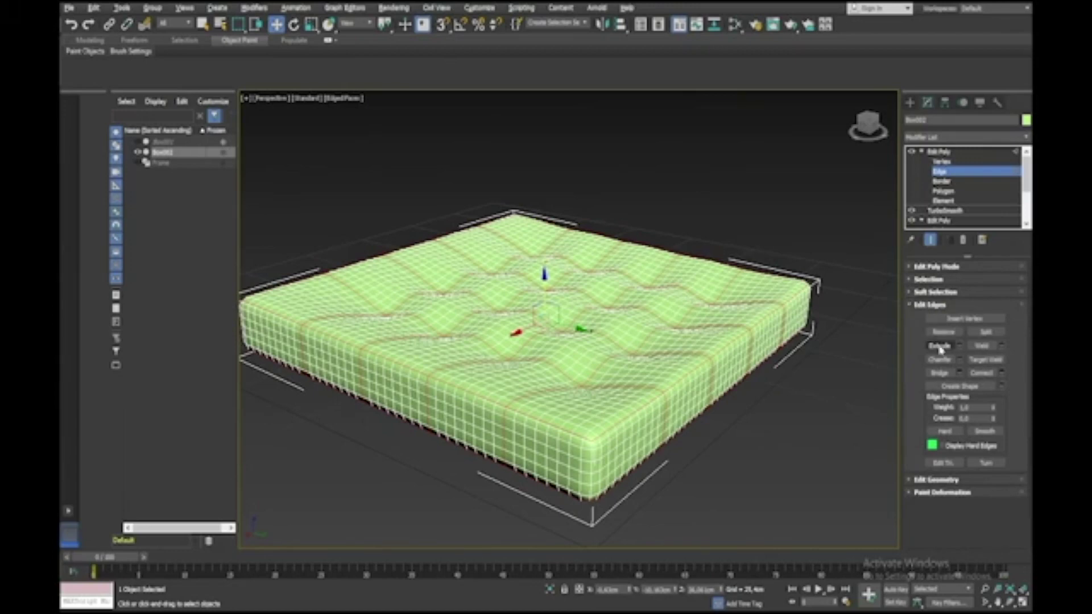
left_click(971, 388)
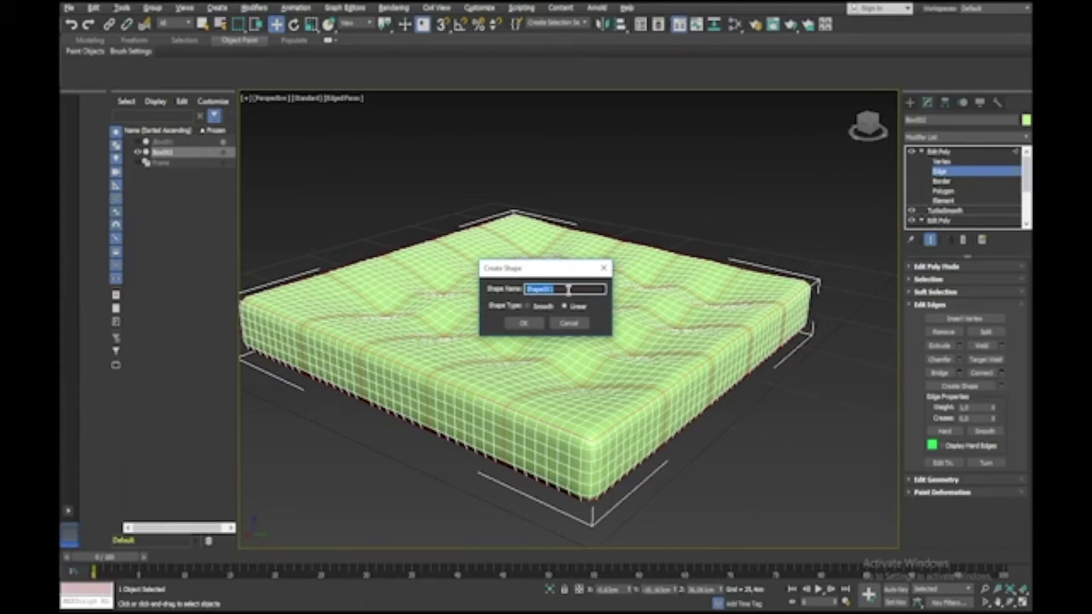
key("BackSpace")
left_click(564, 305)
left_click(534, 323)
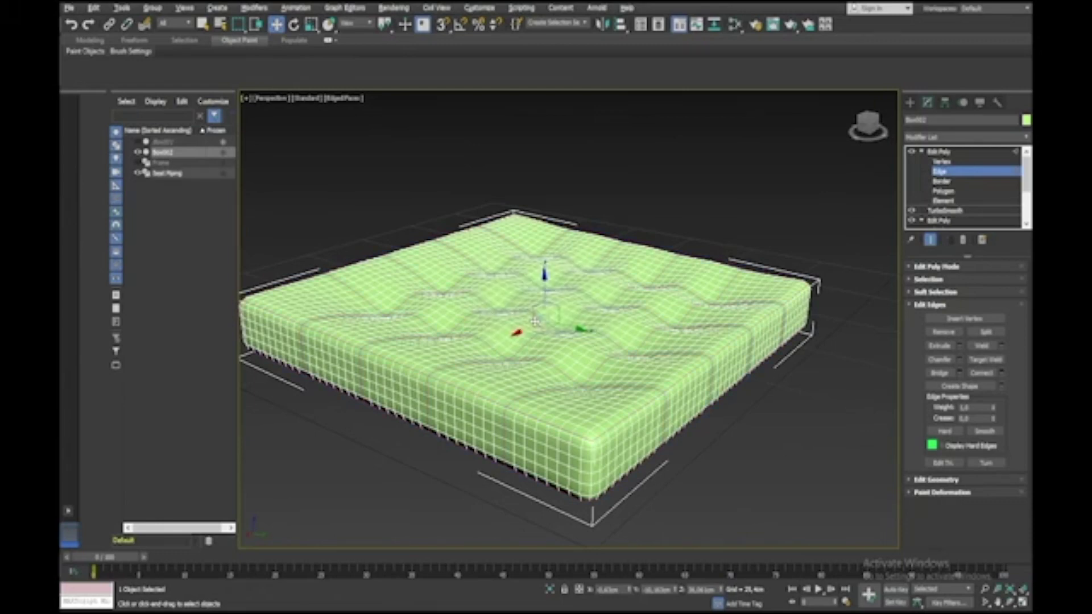
Leave Edge level, enable the Seat Piping shape in renderer and viewport, and set its radial thickness to about 0.5 cm
left_click(958, 173)
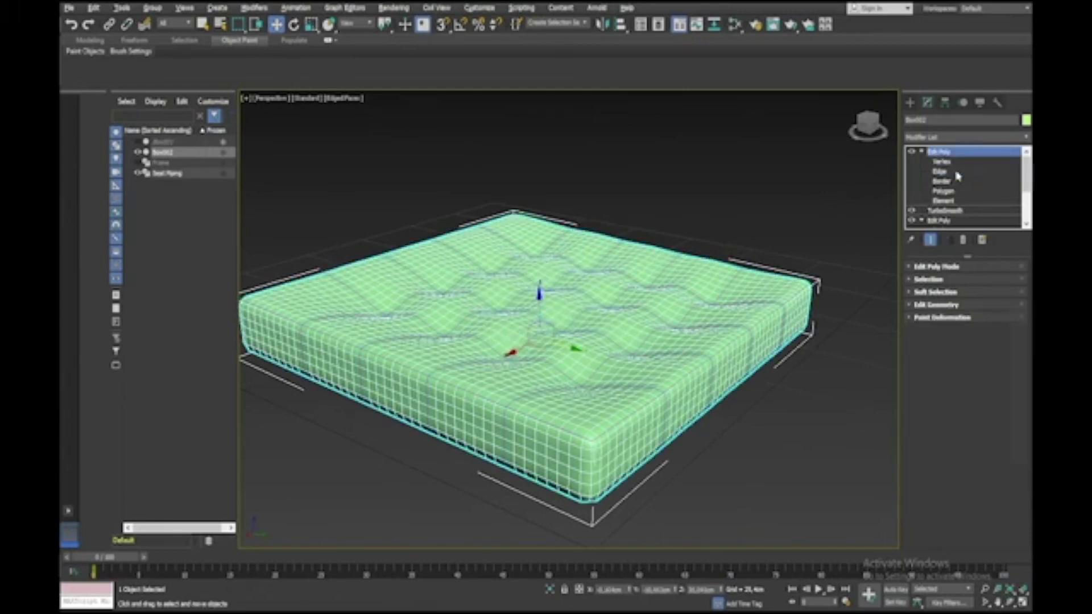
left_click(922, 152)
left_click(636, 212)
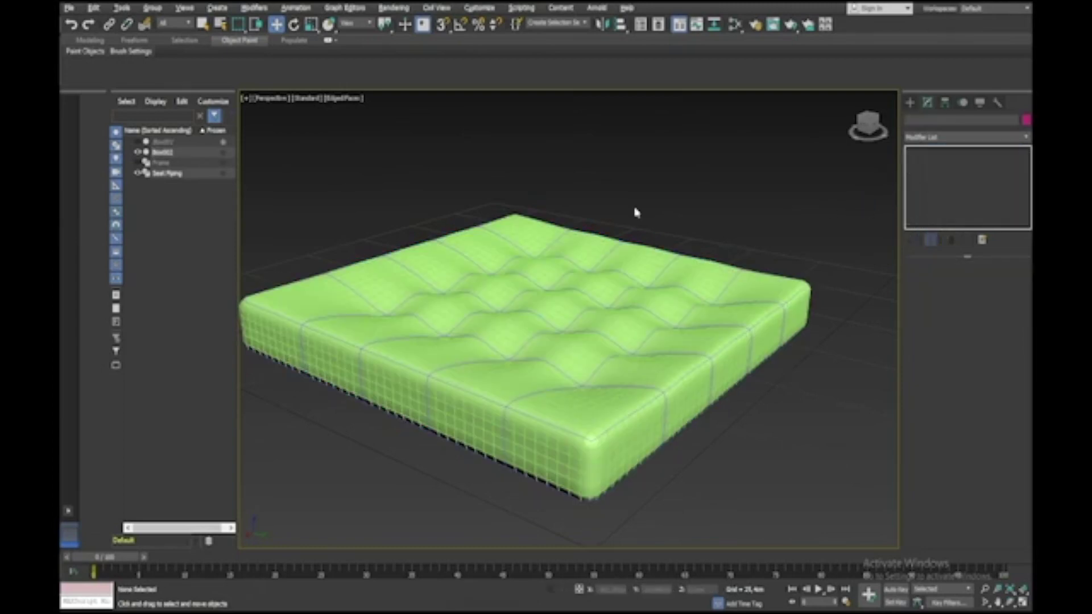
left_click(195, 174)
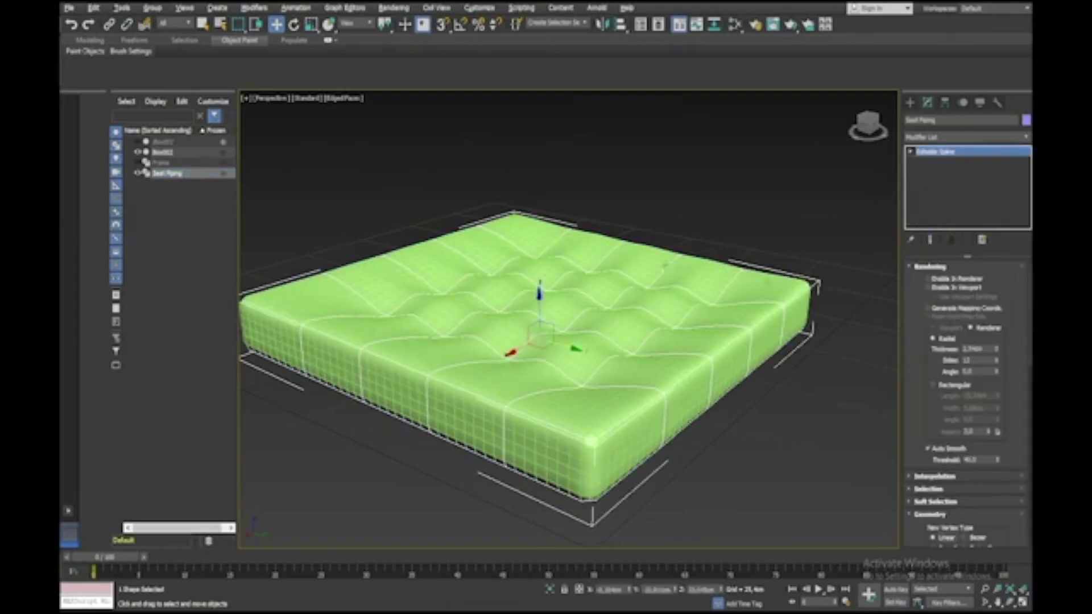
left_click(929, 279)
left_click(928, 287)
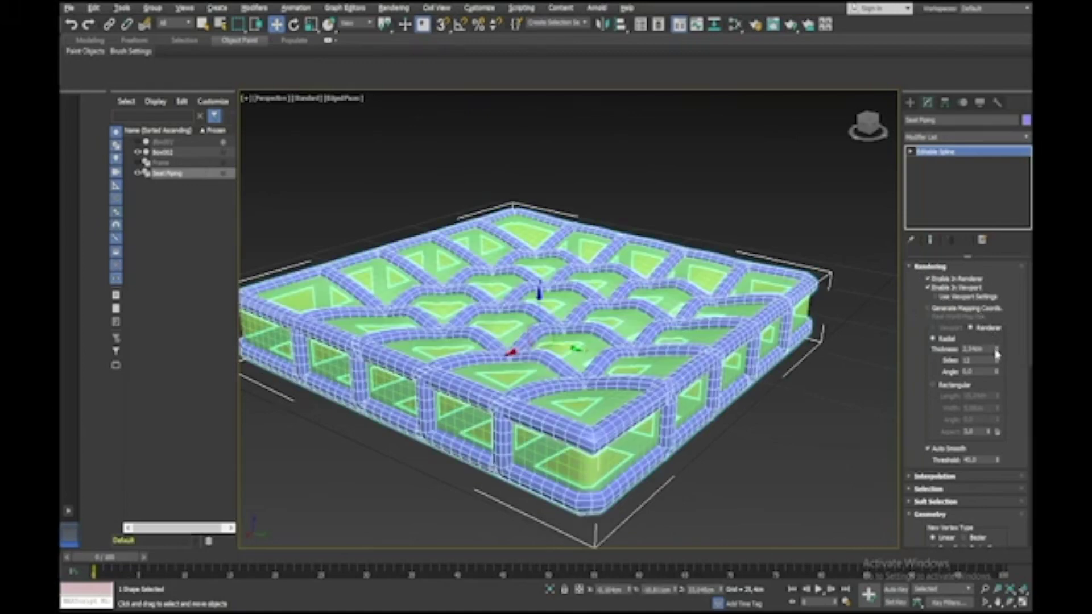
left_click_drag(996, 351, 986, 396)
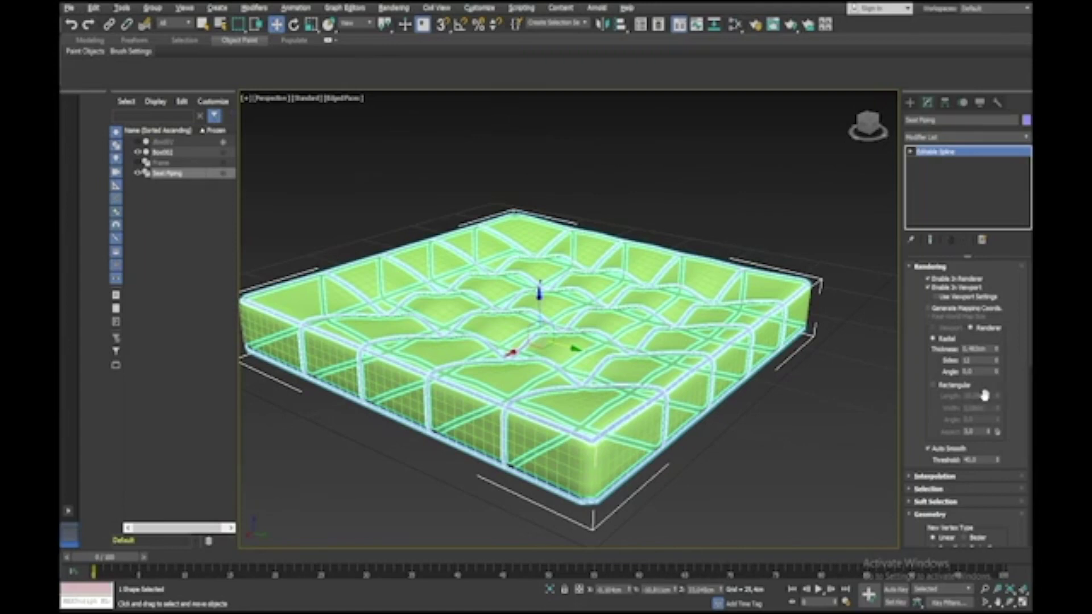
Switch the piping to a rectangular cross-section and reduce it to about 0.27 cm length and 0.65 cm width
left_click(933, 385)
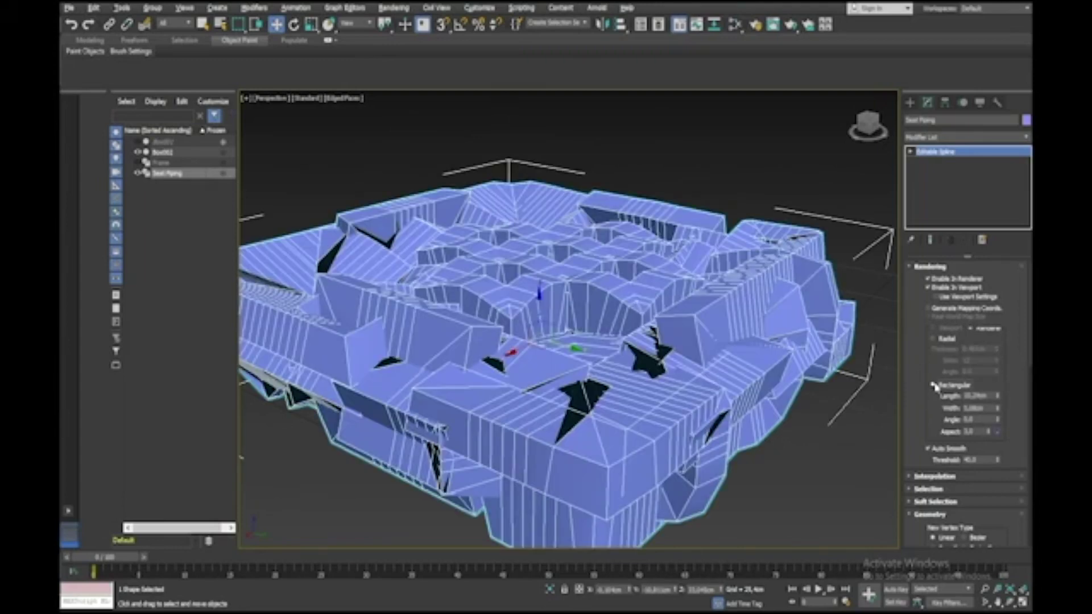
left_click_drag(999, 398, 978, 448)
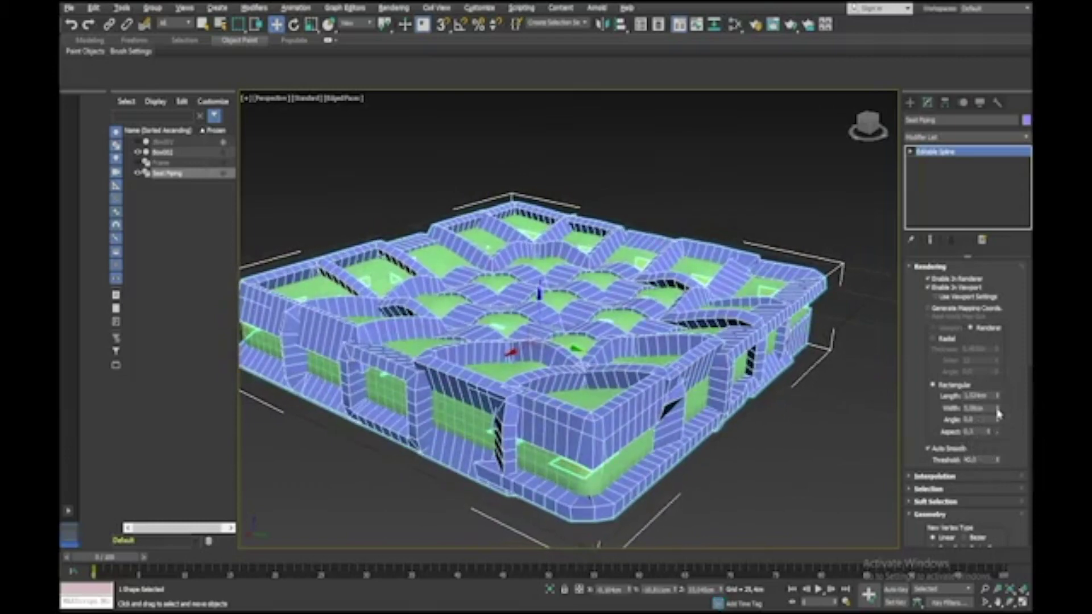
left_click_drag(999, 409, 983, 461)
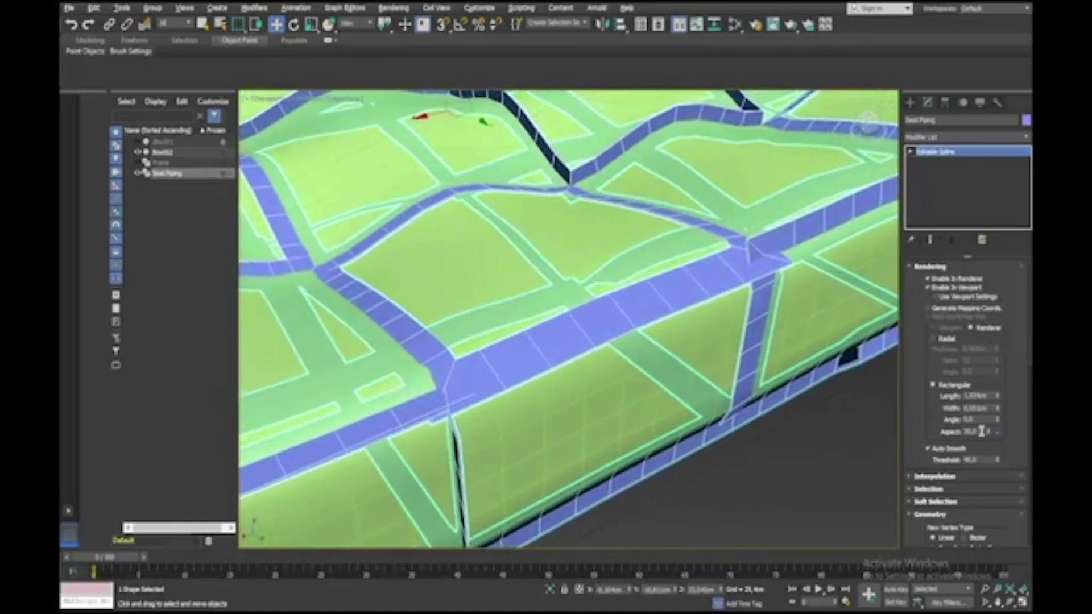
left_click_drag(988, 433, 986, 480)
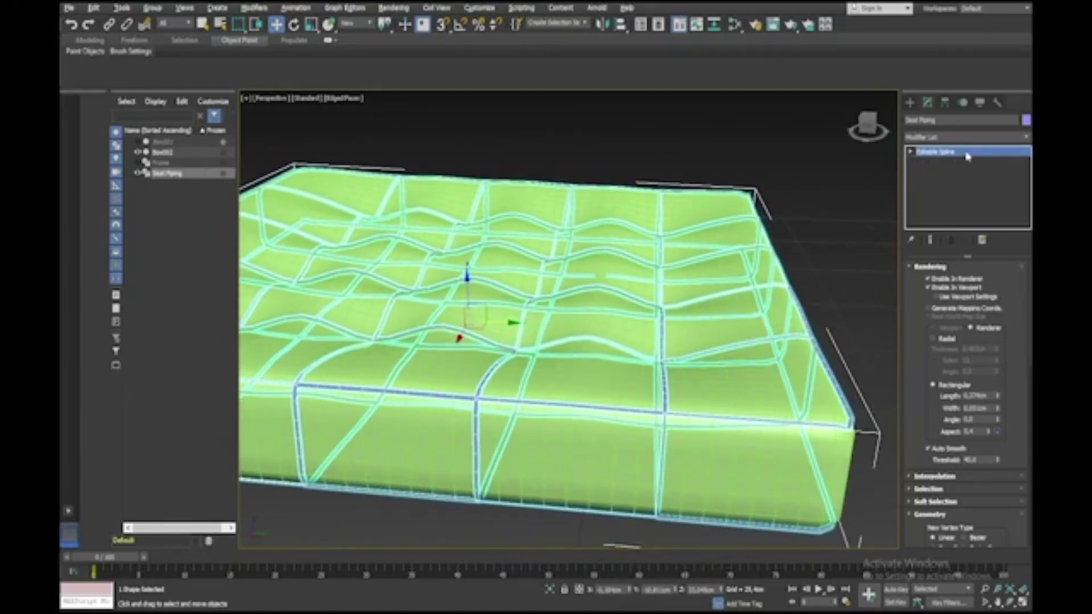
Convert the Seat Piping to an Editable Poly and change its object color to grey
right_click(967, 155)
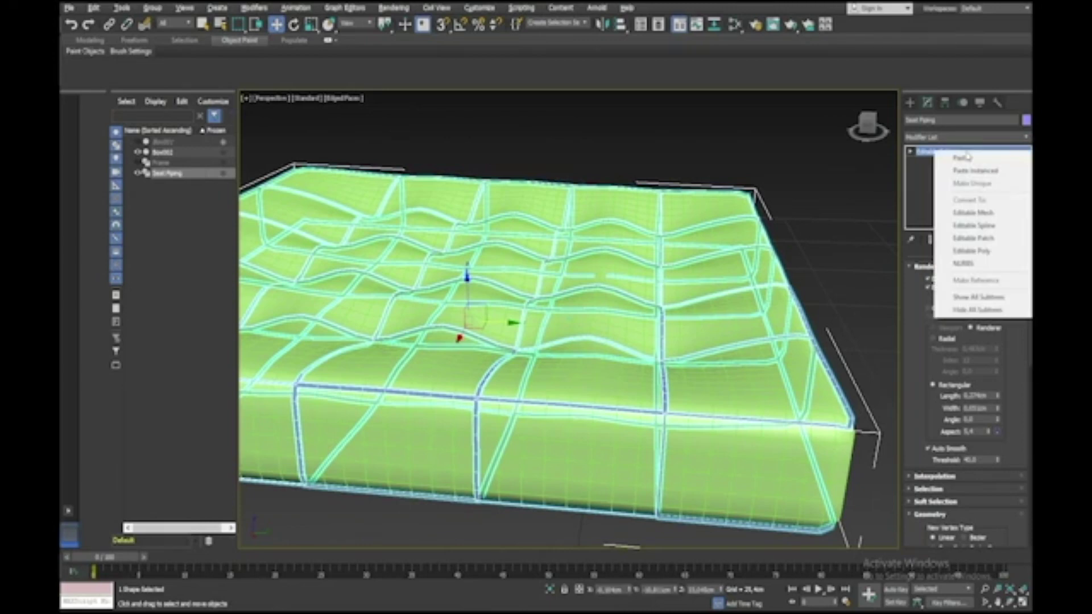
left_click(974, 251)
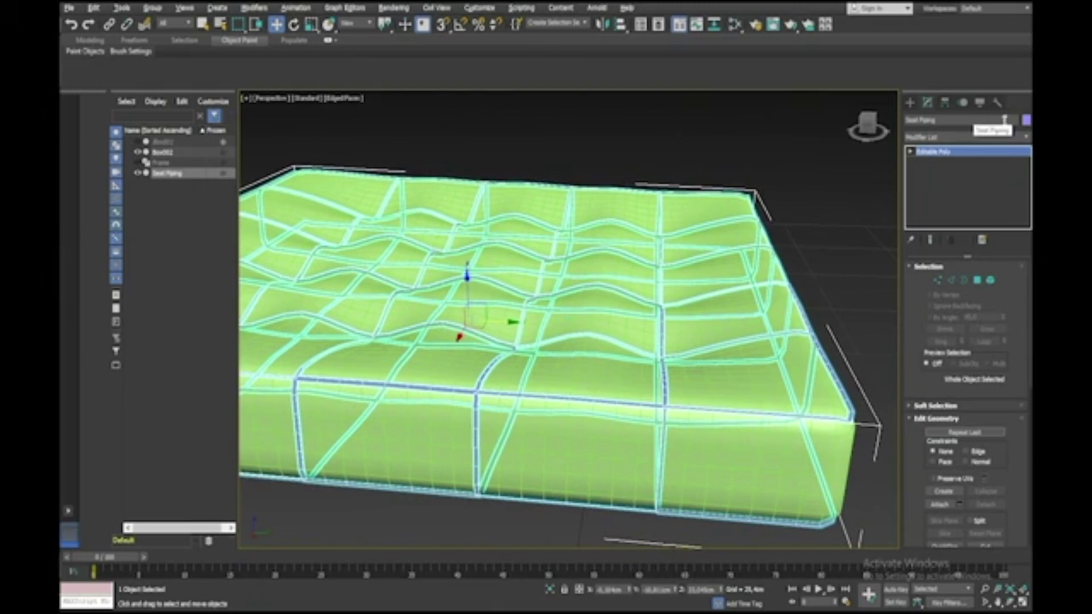
left_click(1027, 121)
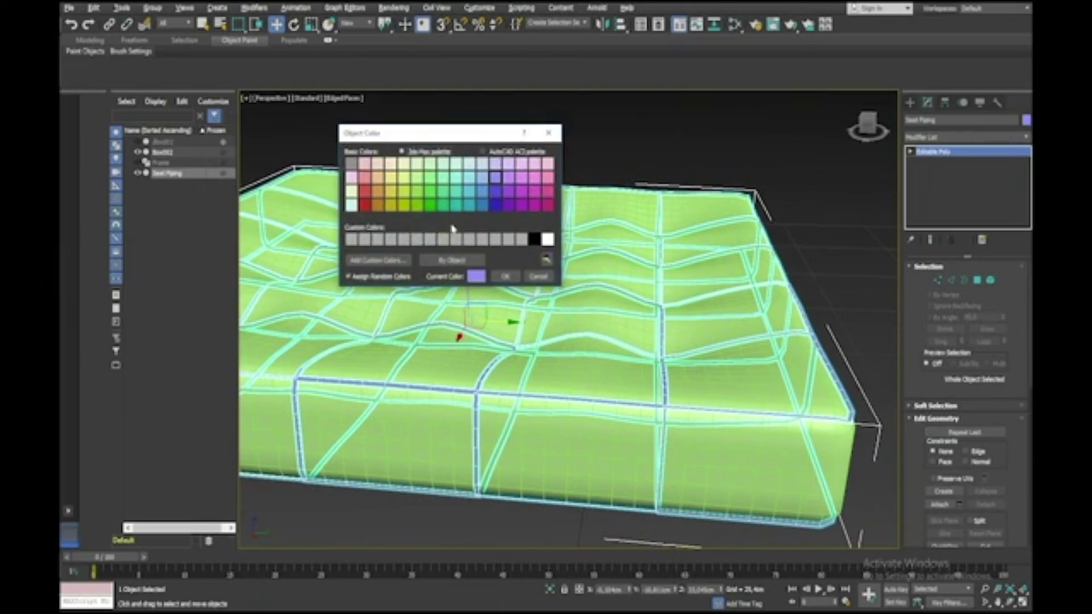
left_click(482, 239)
left_click(504, 277)
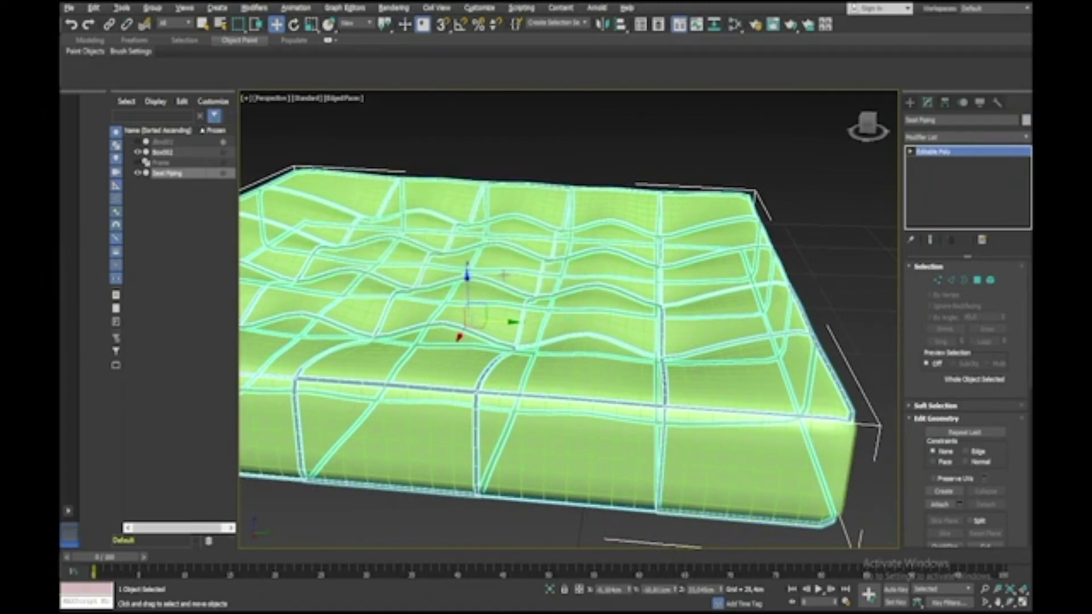
Collapse the seat cushion's entire modifier stack into an Editable Poly
left_click(162, 154)
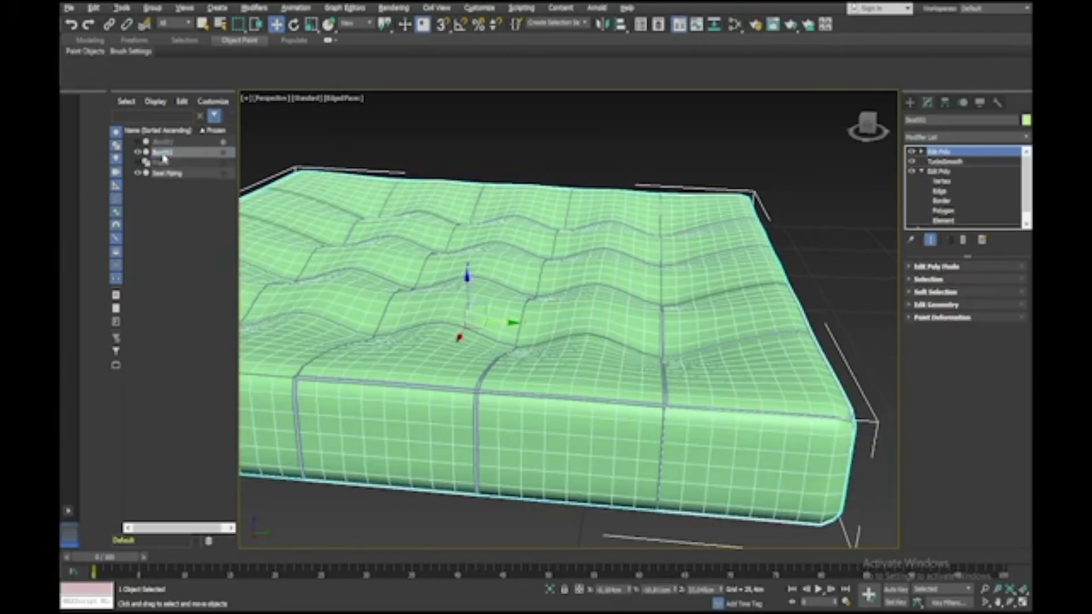
middle_click_drag(344, 157, 897, 221, "alt")
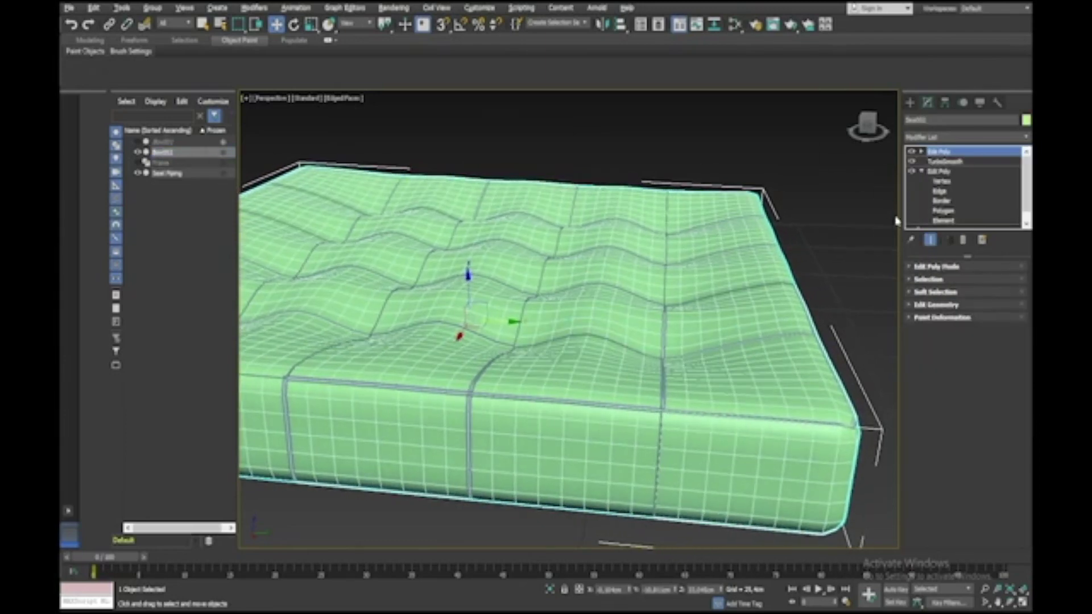
right_click(959, 155)
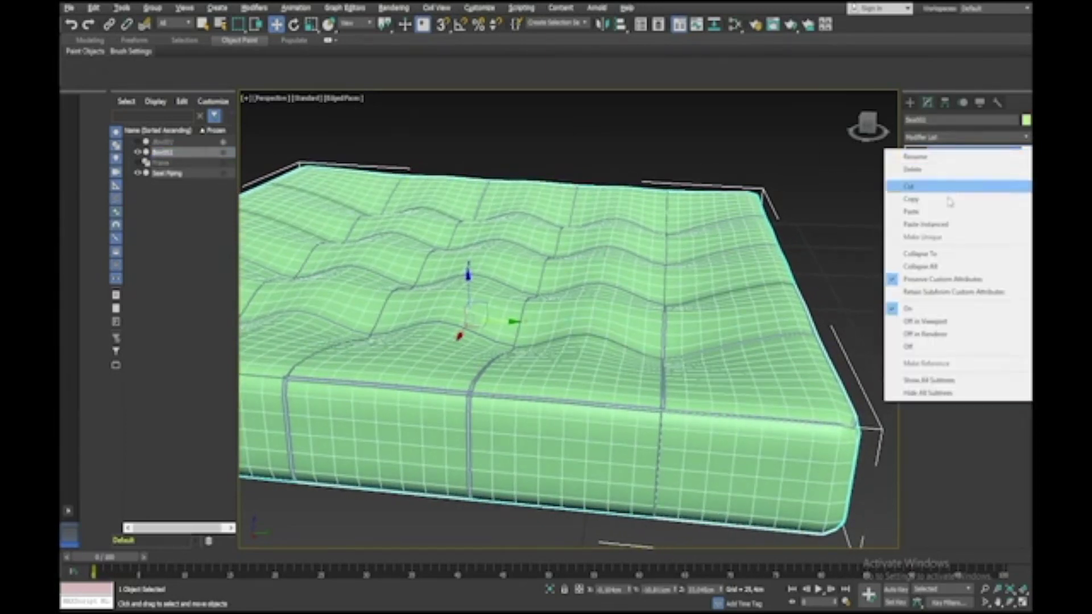
left_click(948, 267)
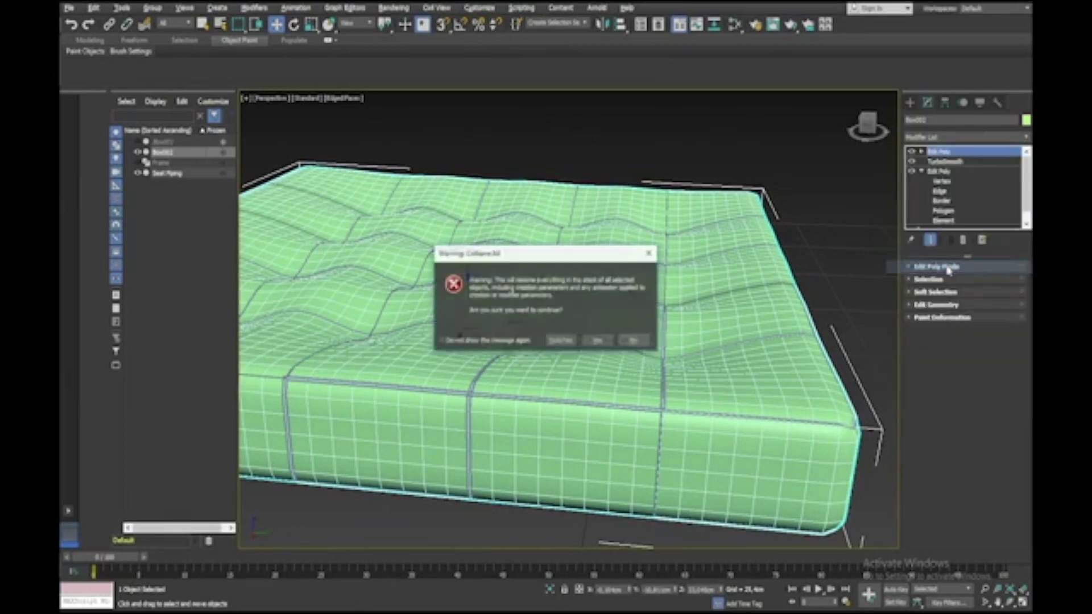
left_click(597, 340)
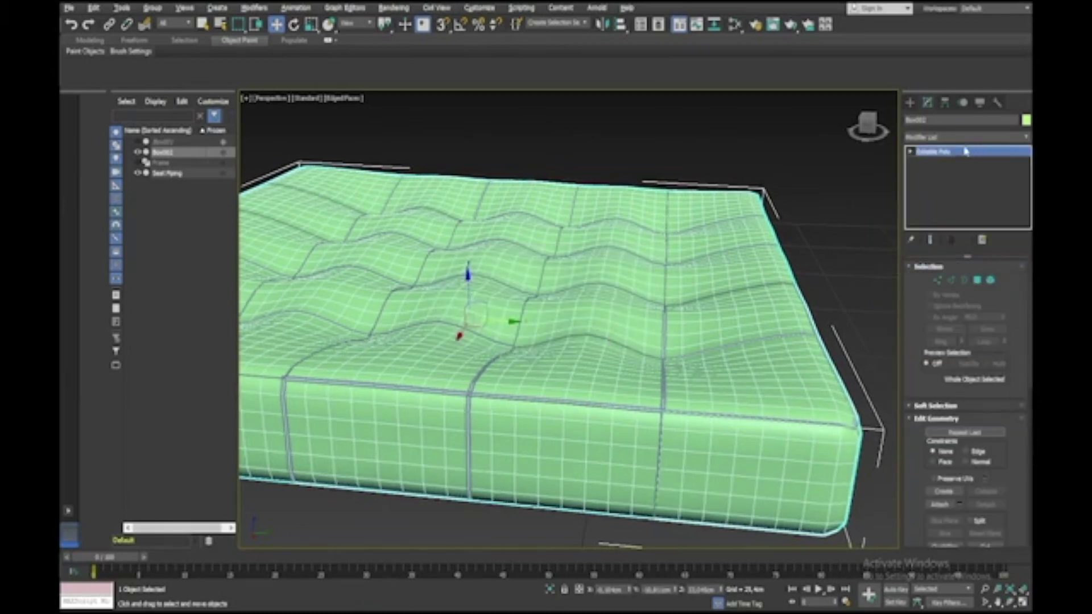
Change the seat cushion's object color to grey
left_click(1026, 120)
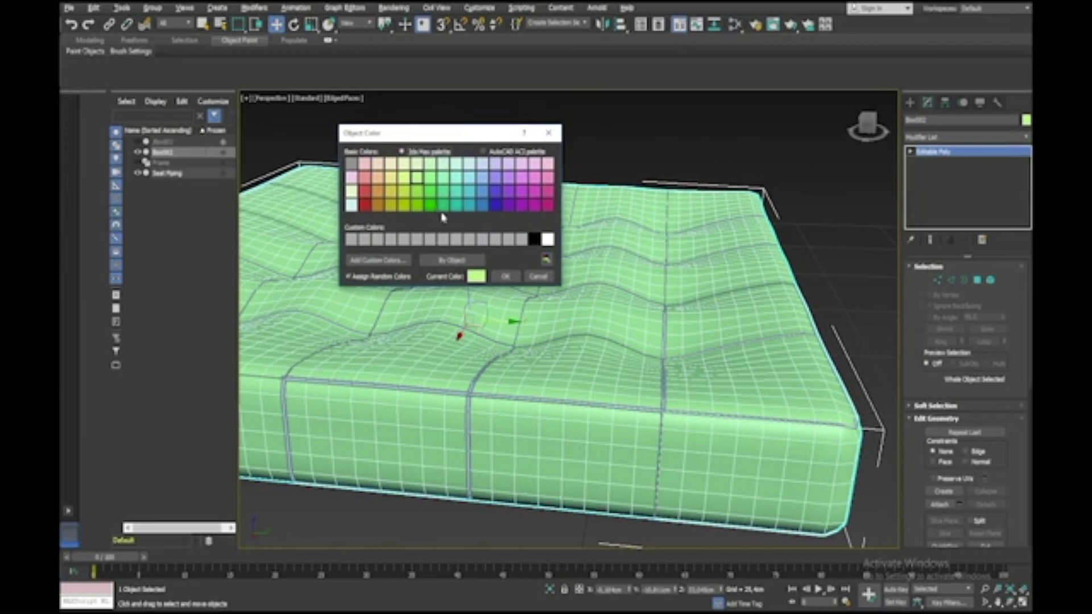
left_click(467, 241)
left_click(505, 277)
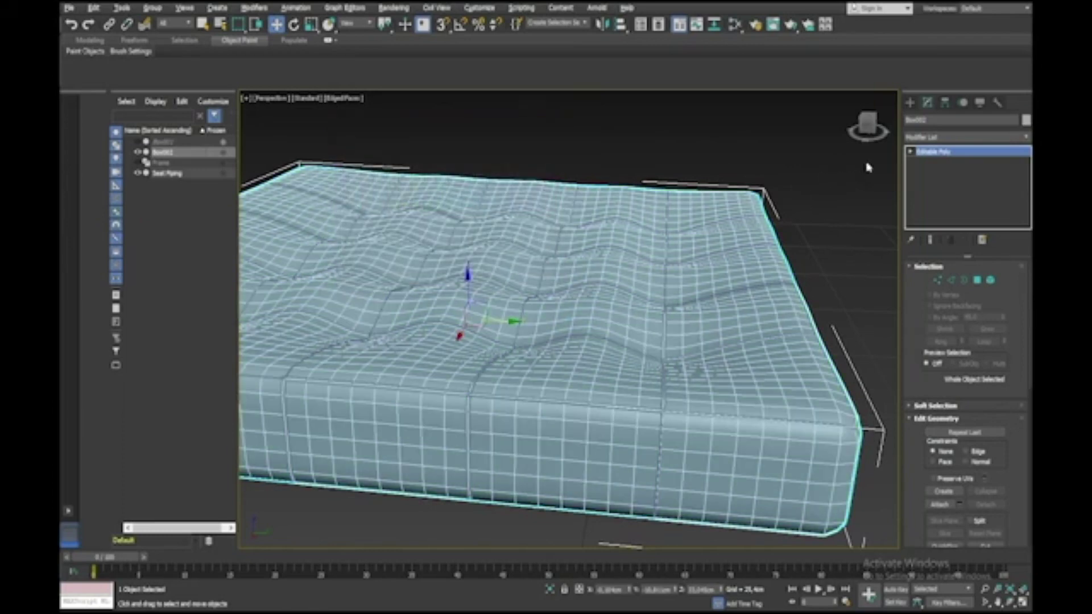
Rename the seat cushion object as Seat Padding
double_click(929, 120)
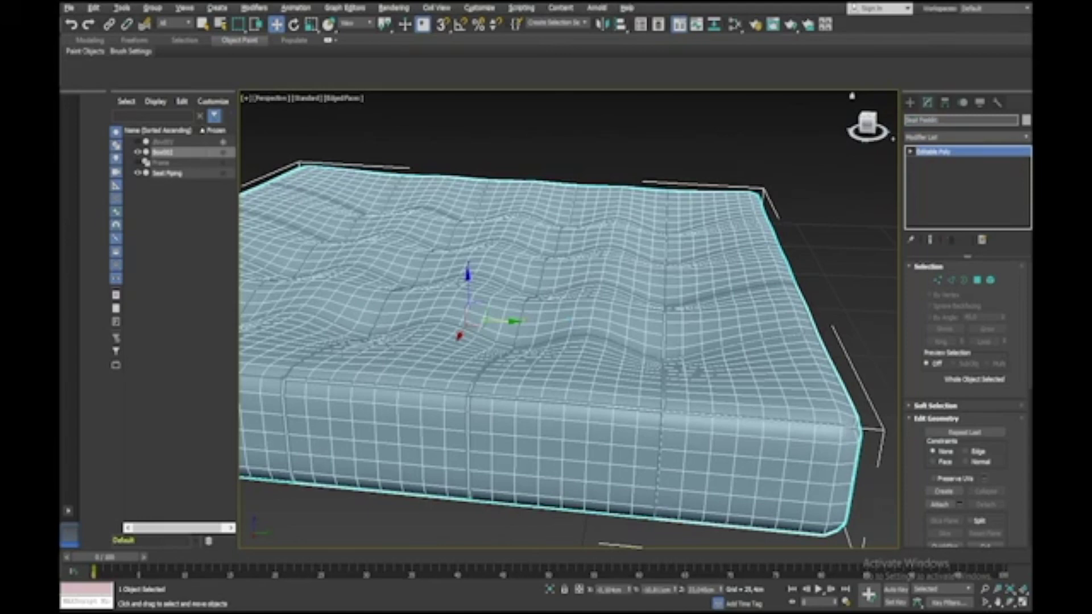
key("Return")
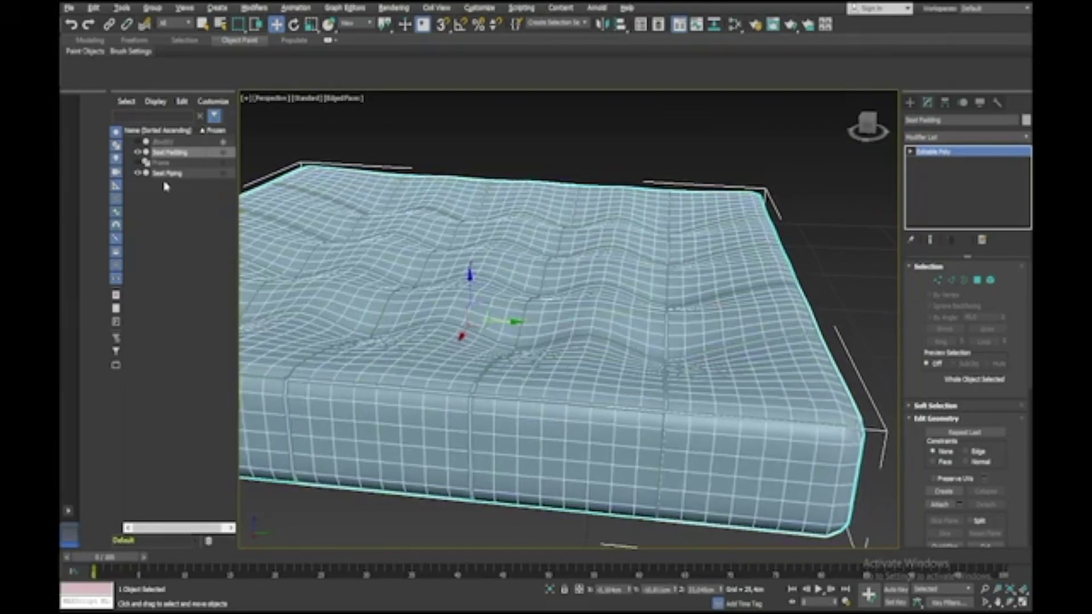
left_click(179, 174)
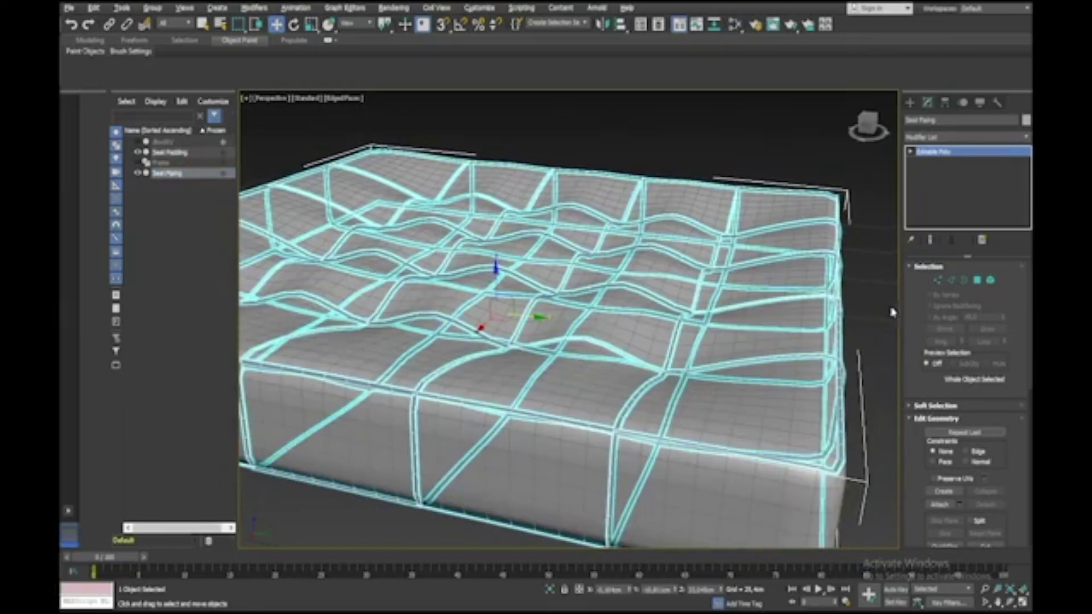
left_click(868, 313)
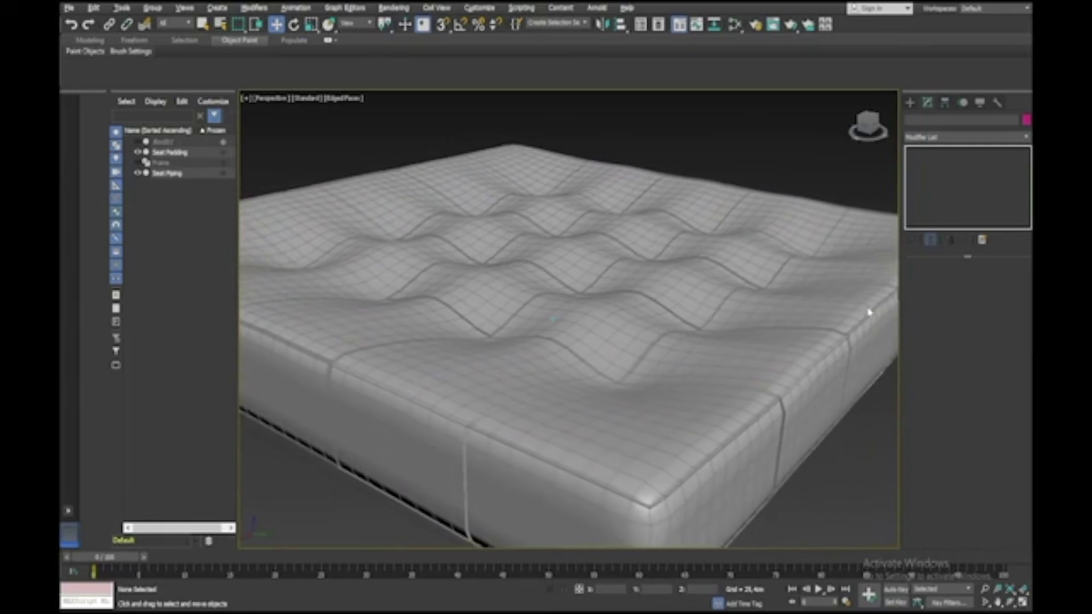
Turn off the edged-faces display, unhide all objects to bring back the chair frame, and hide Box001 again
key("F4")
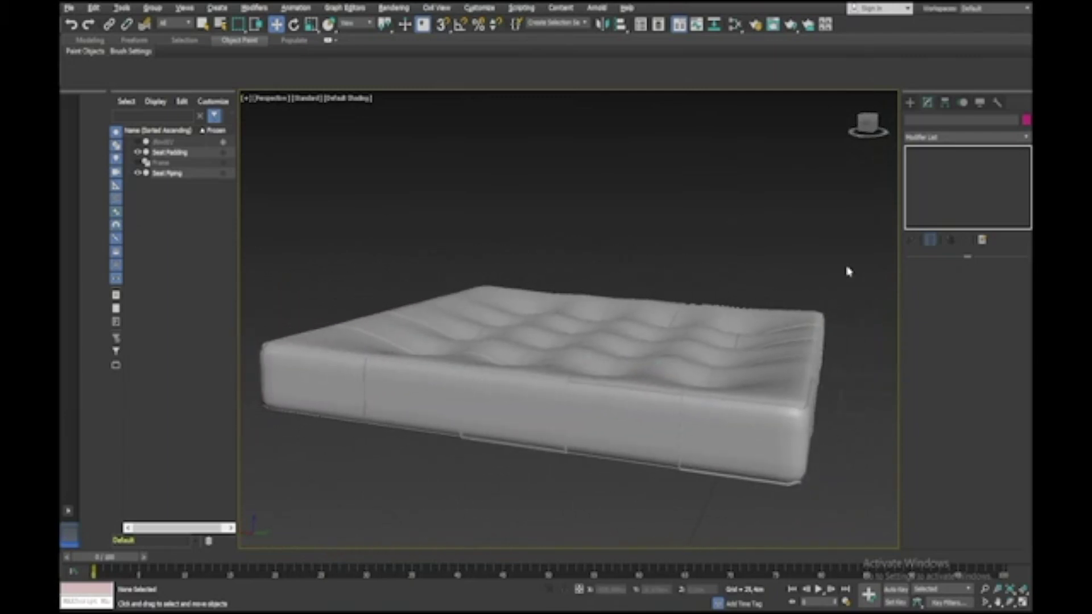
right_click(846, 268)
left_click(879, 214)
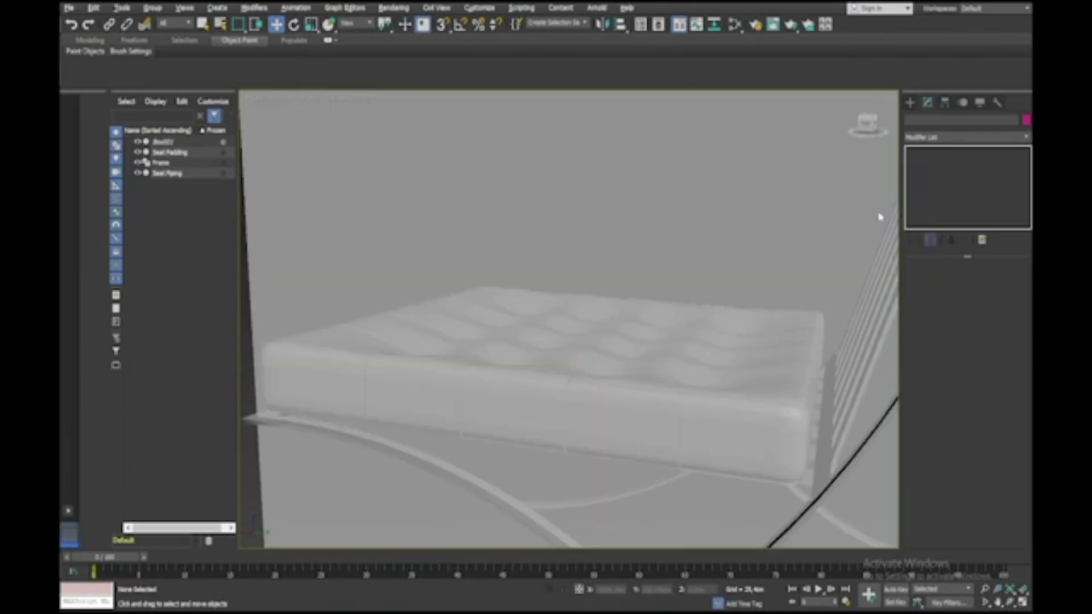
left_click(137, 142)
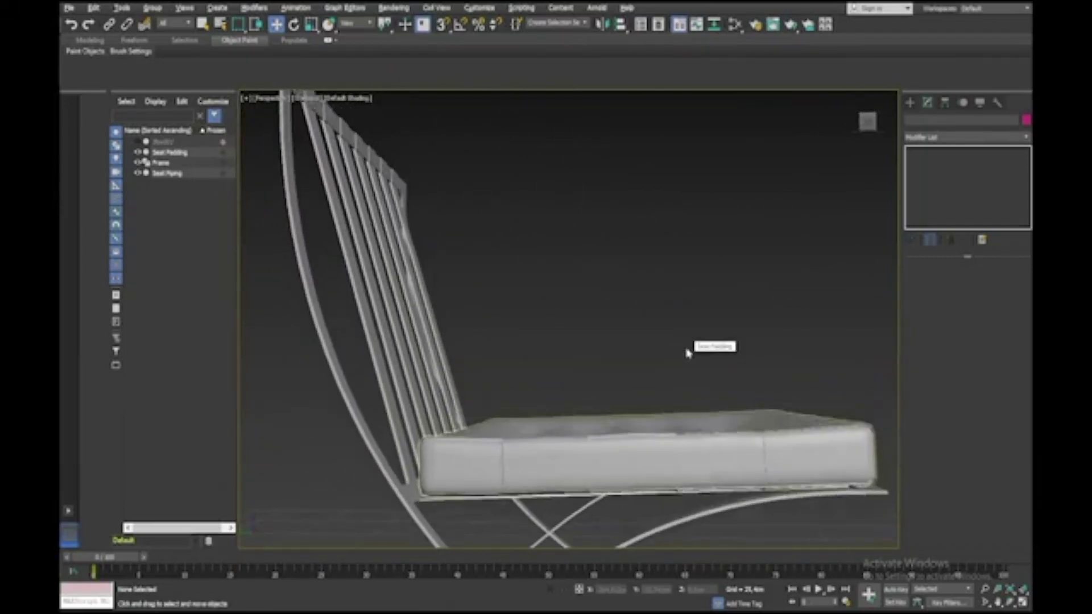
In the Left view, attach the Seat Piping to the Seat Padding so they form a single Editable Poly
key("alt+w")
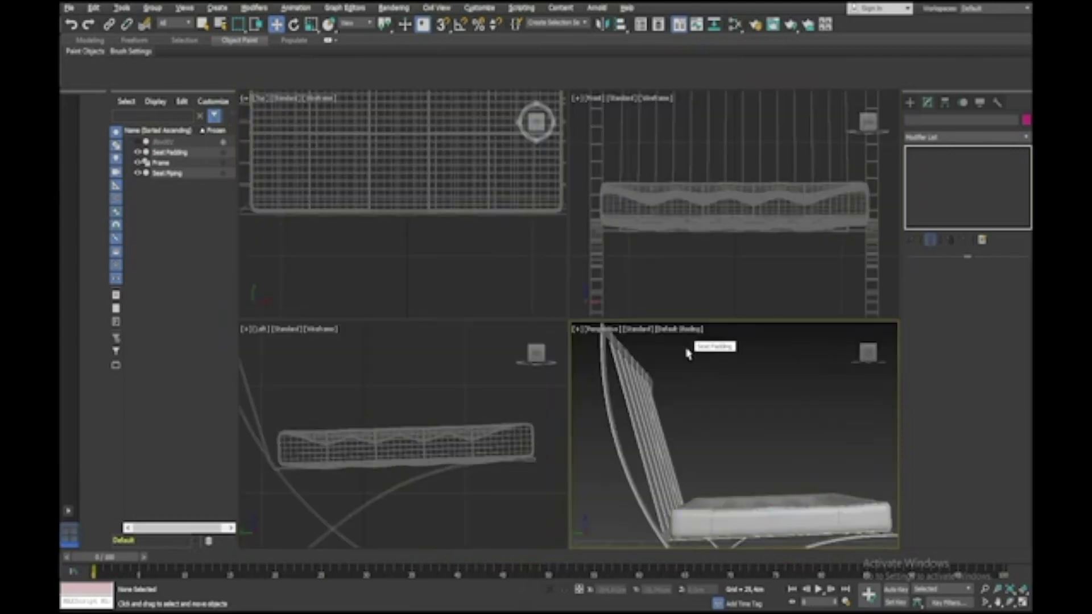
left_click(450, 529)
key("alt+w")
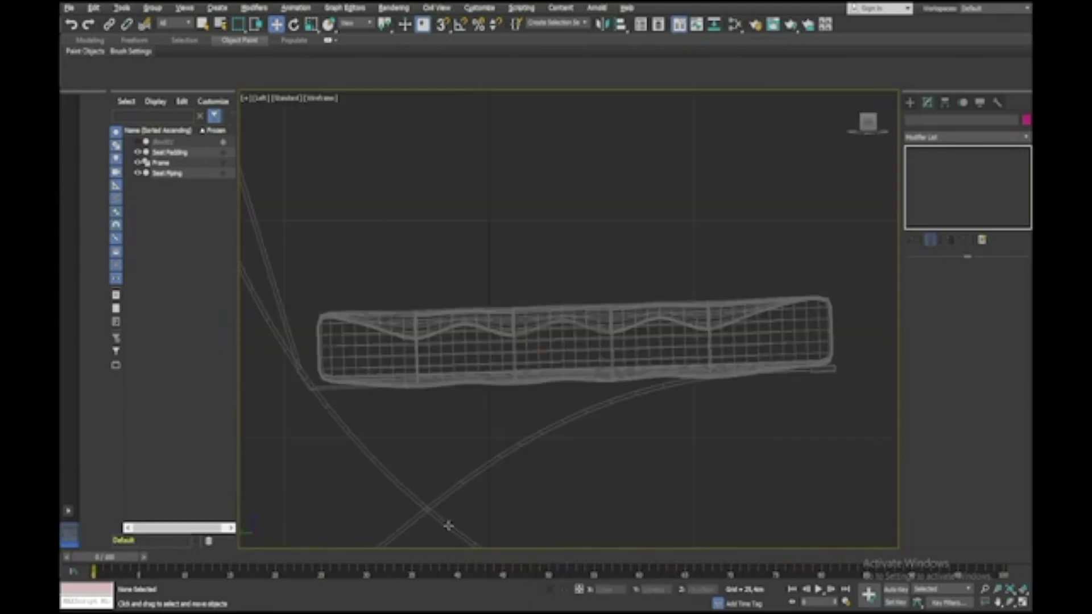
scroll(448, 525, "down", 3)
scroll(448, 525, "up", 1)
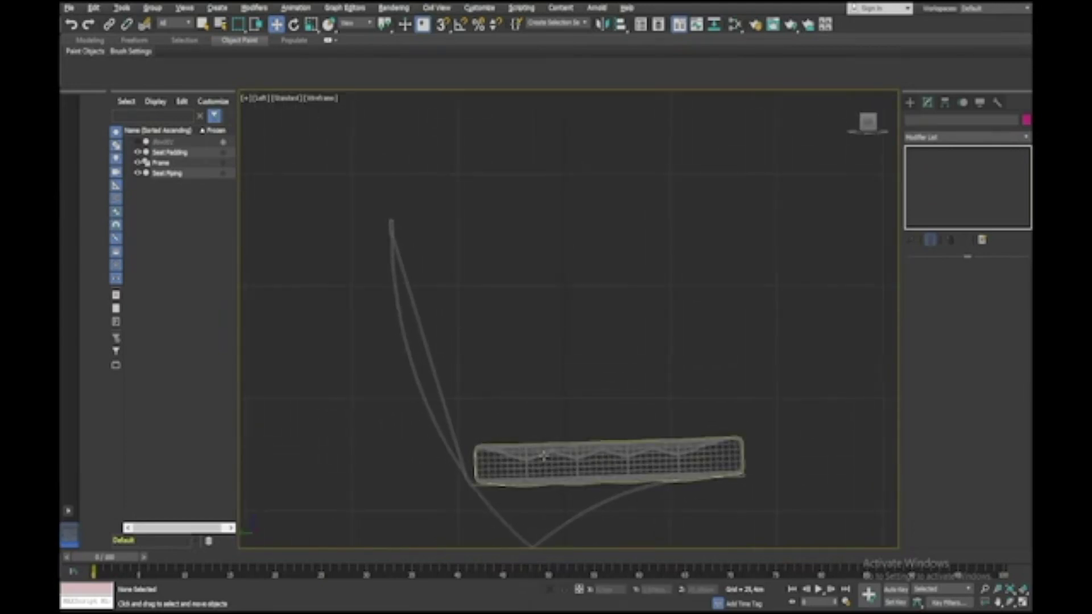
left_click(569, 460)
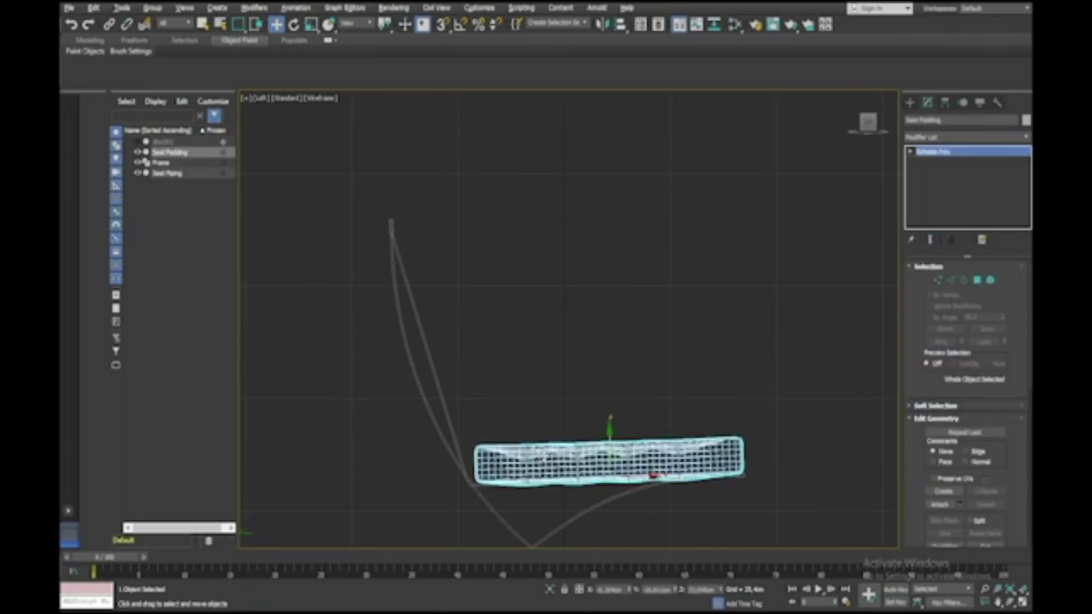
left_click(193, 153)
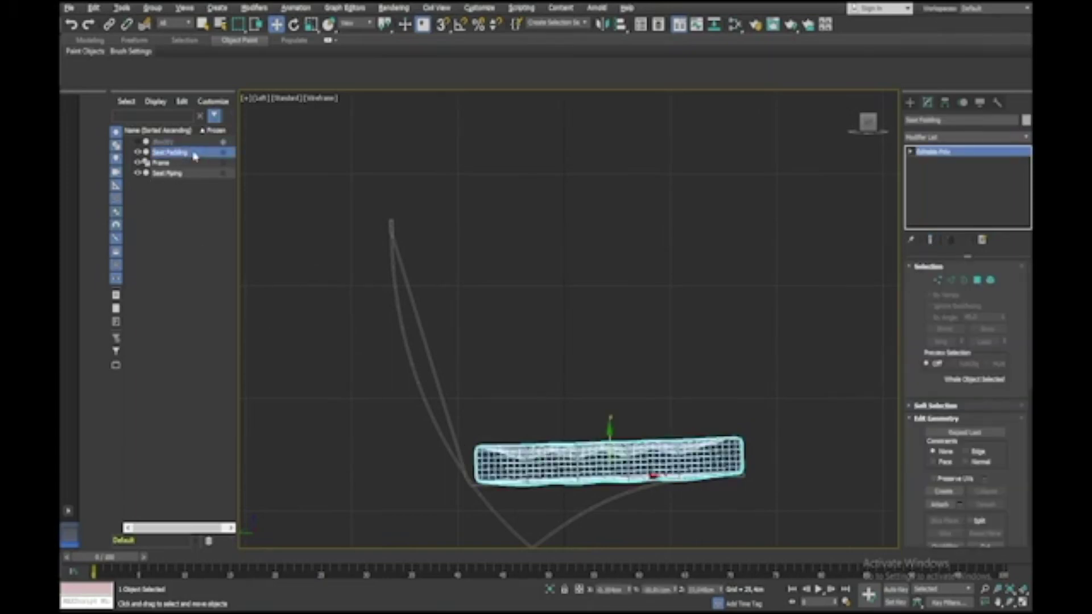
left_click(183, 222)
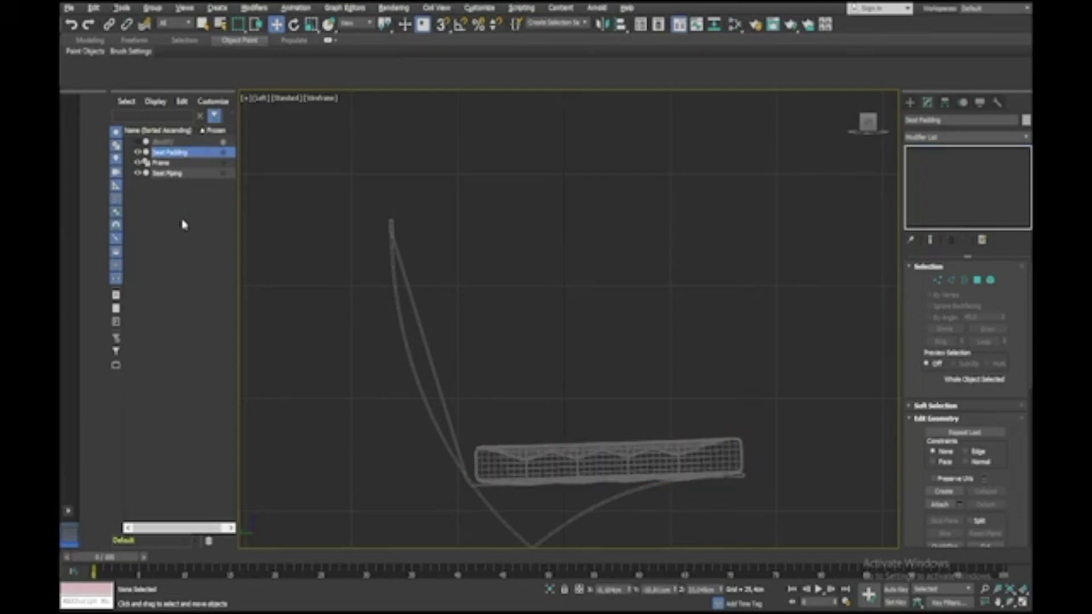
left_click(193, 153)
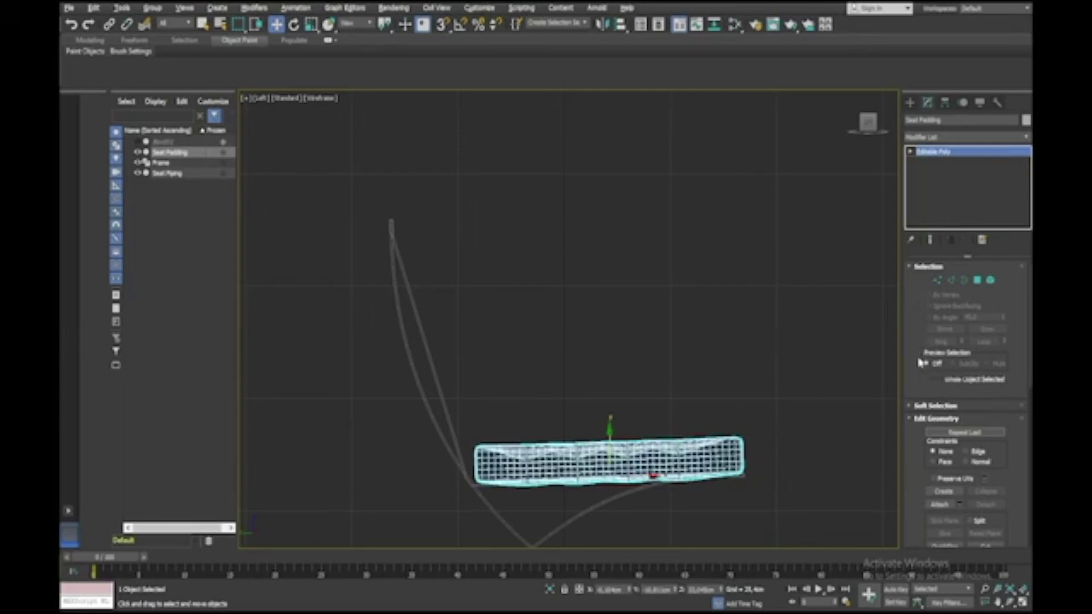
left_click(939, 504)
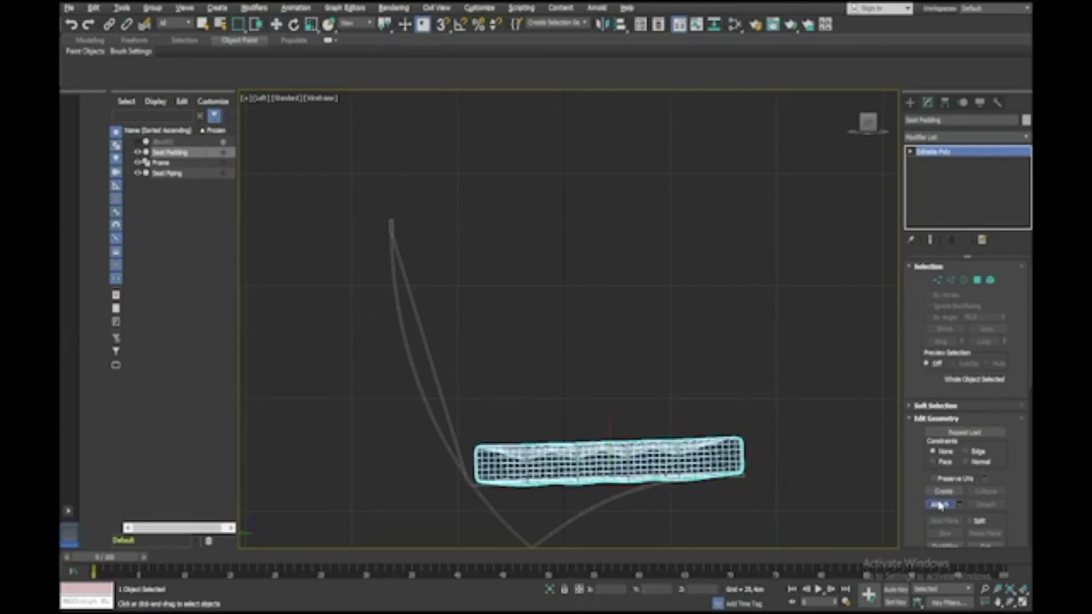
left_click(176, 174)
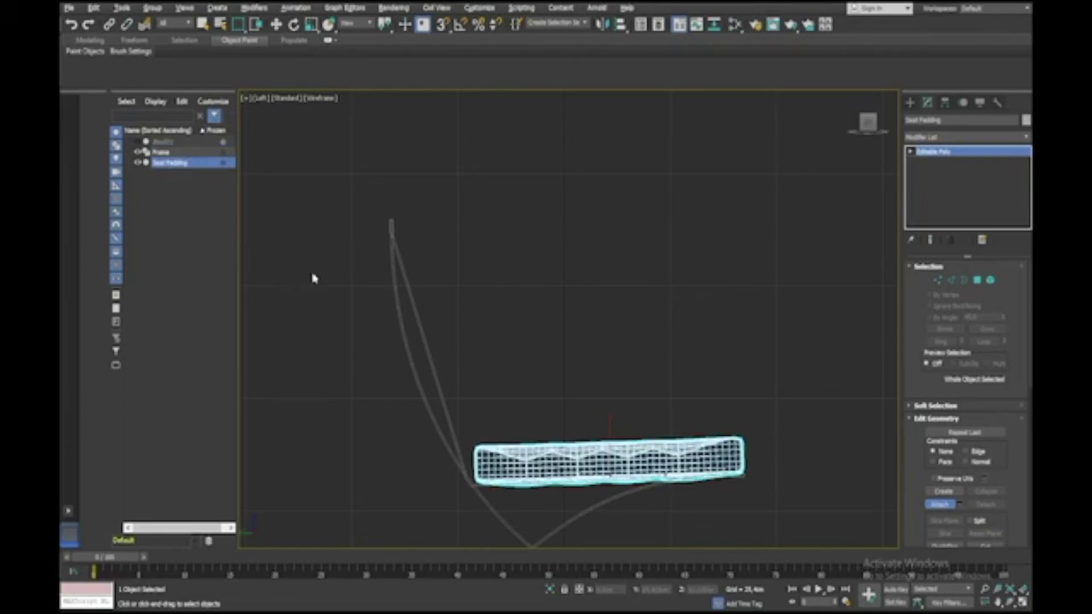
key("w")
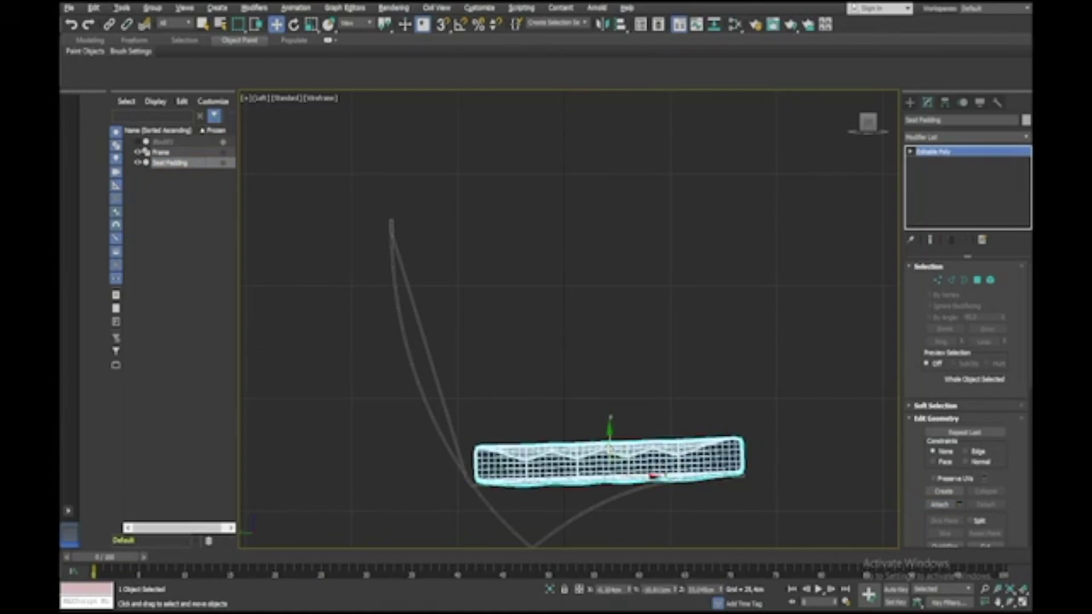
Copy the Seat Padding straight up above the seat and name the copy Seat Back
left_click_drag(610, 449, 604, 352, "shift")
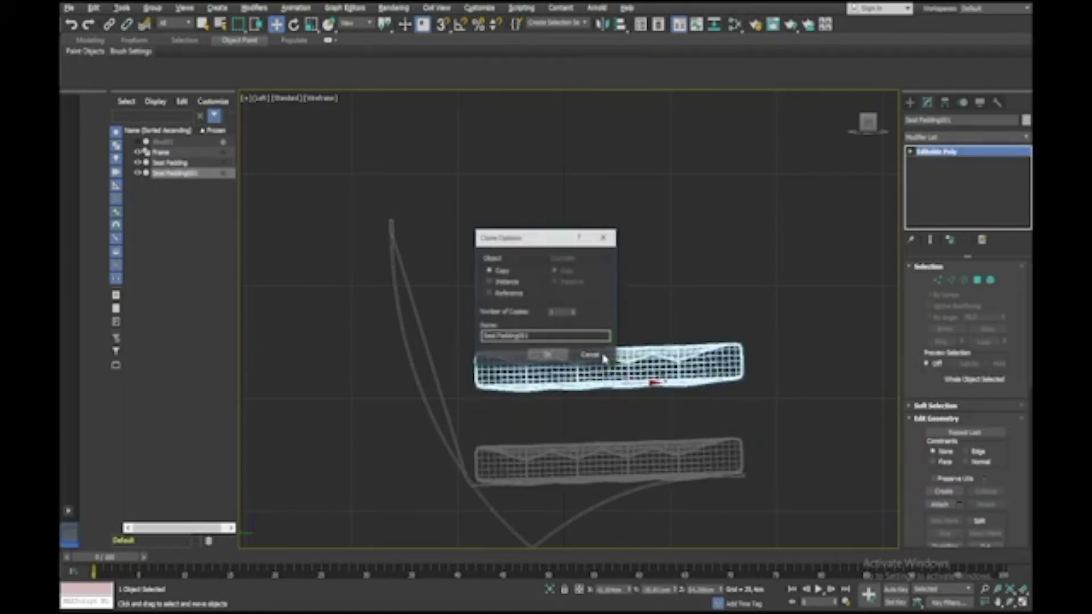
left_click(541, 336)
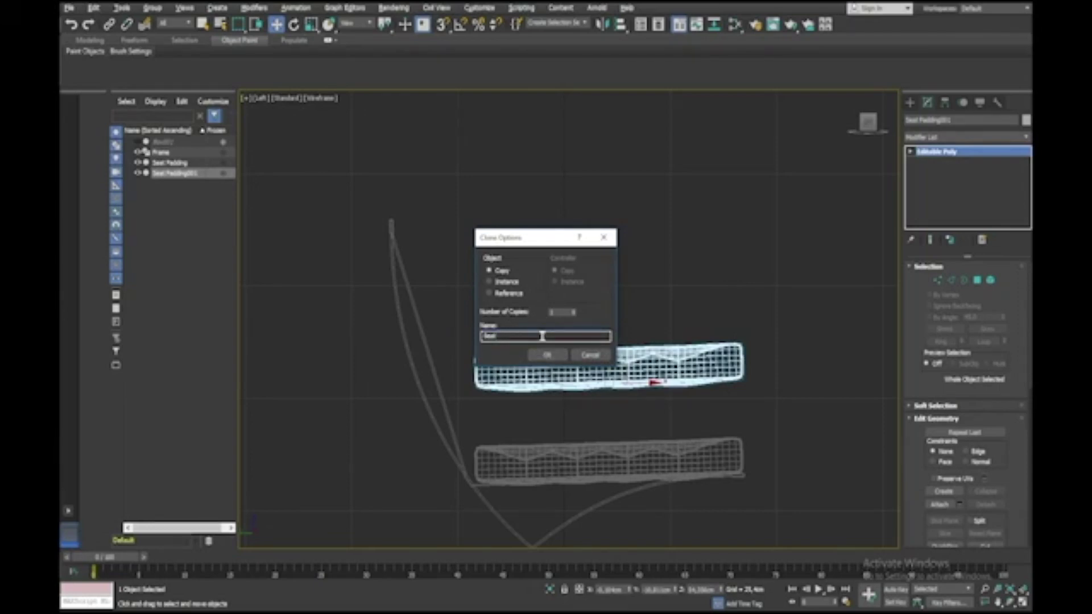
type("Seat Back")
key("Return")
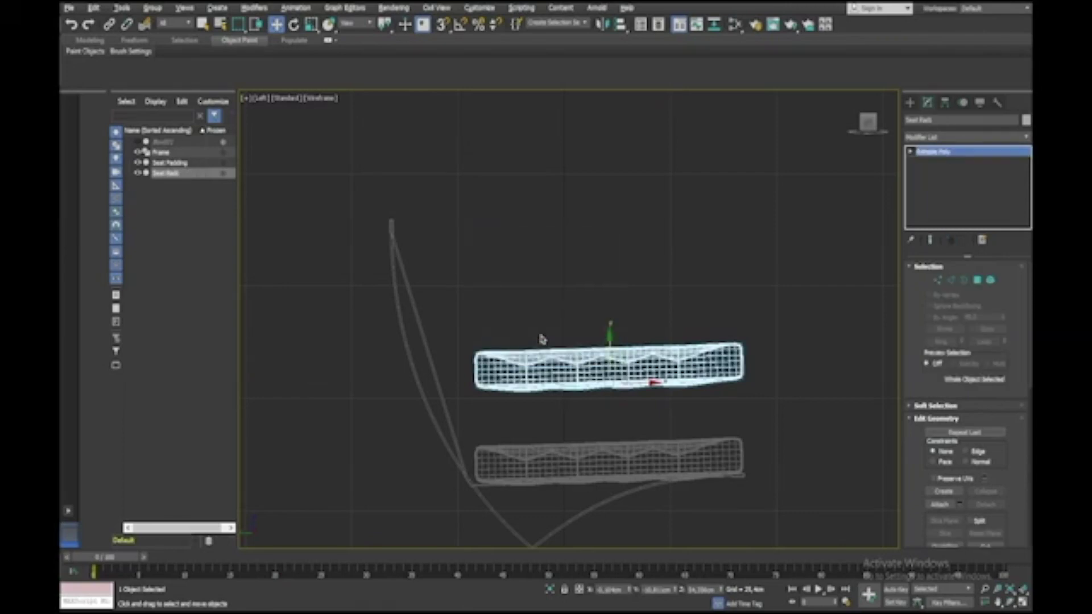
Rotate the Seat Back cushion nearly upright, move it against the frame's backrest, and fine-tune its tilt to match the backrest's slope
key("e")
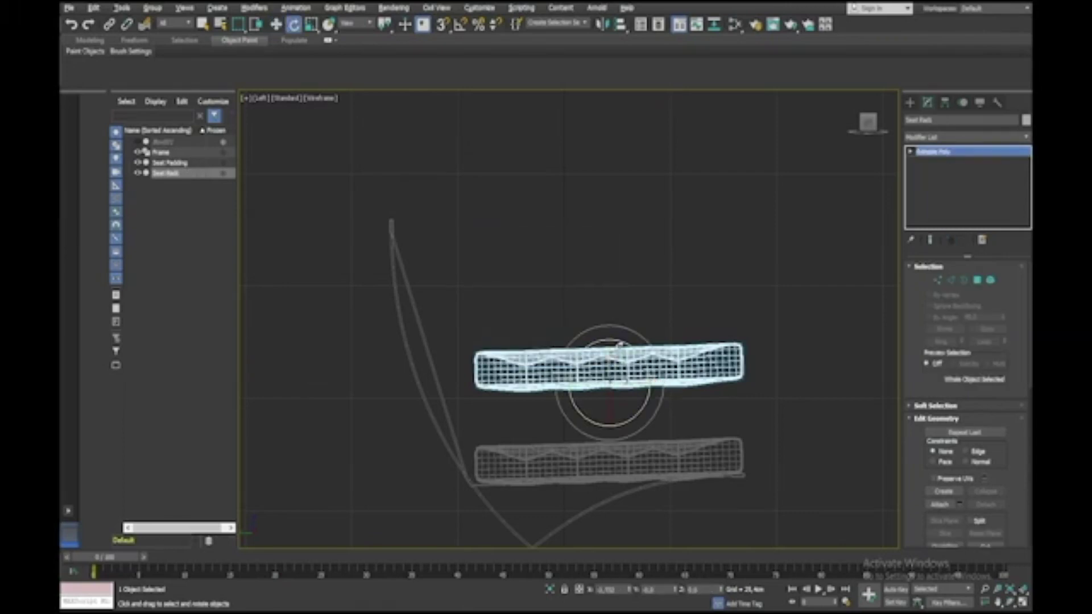
left_click_drag(641, 356, 693, 421)
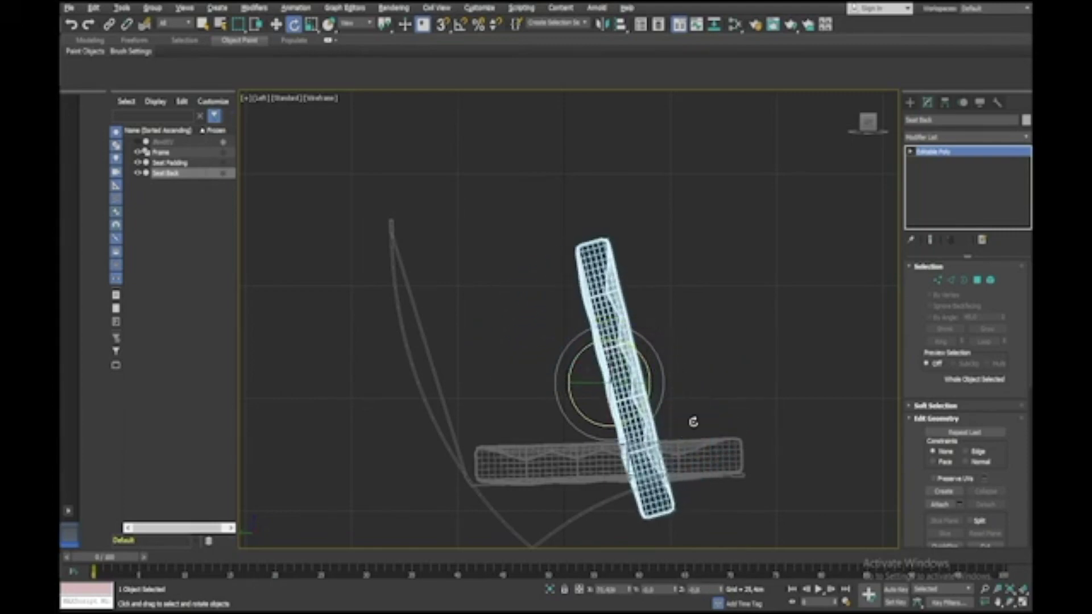
key("w")
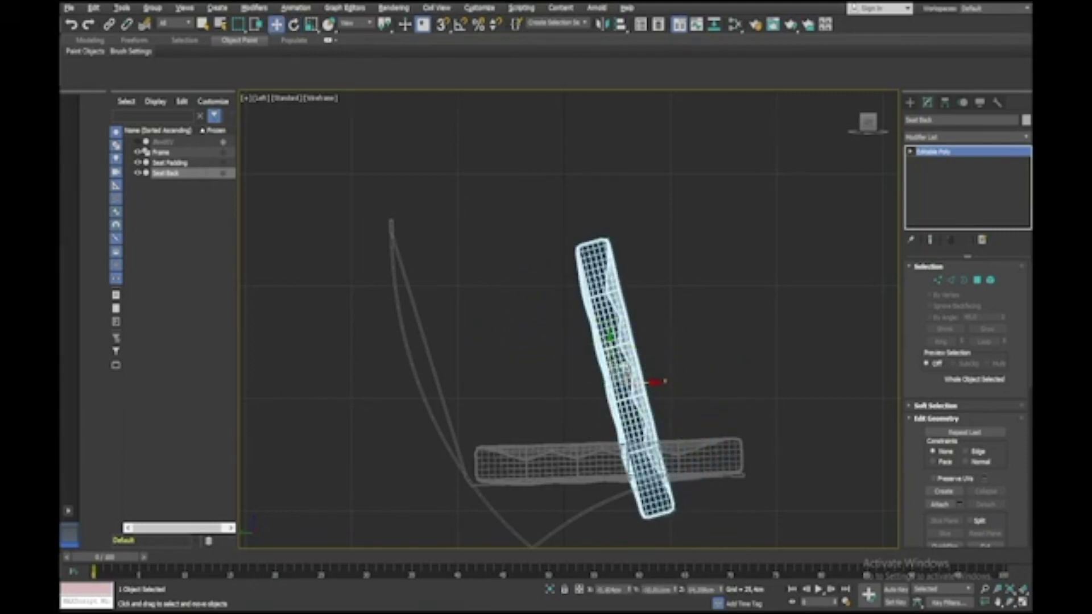
left_click_drag(623, 367, 455, 325)
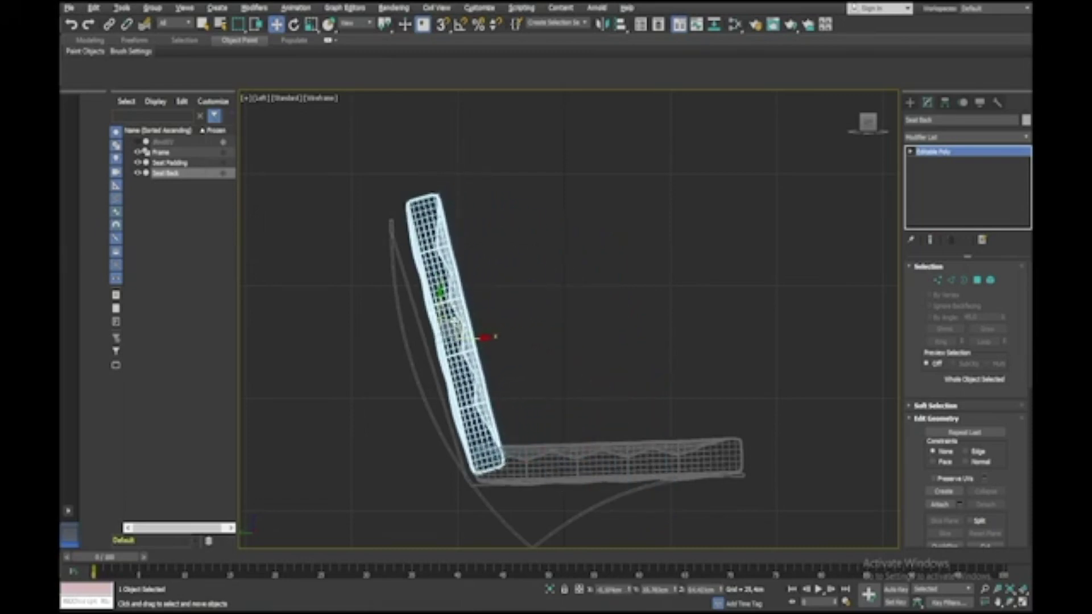
key("e")
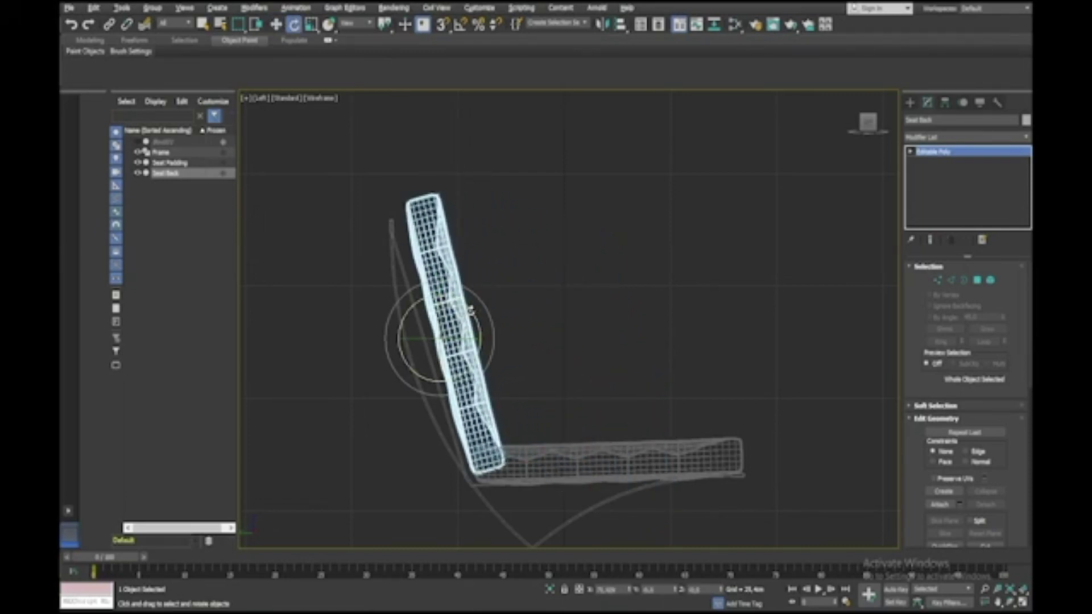
left_click_drag(470, 310, 466, 307)
Using the Local coordinate system, scale the Seat Back cushion shorter along its length, and move it flush against the backrest bars
key("r")
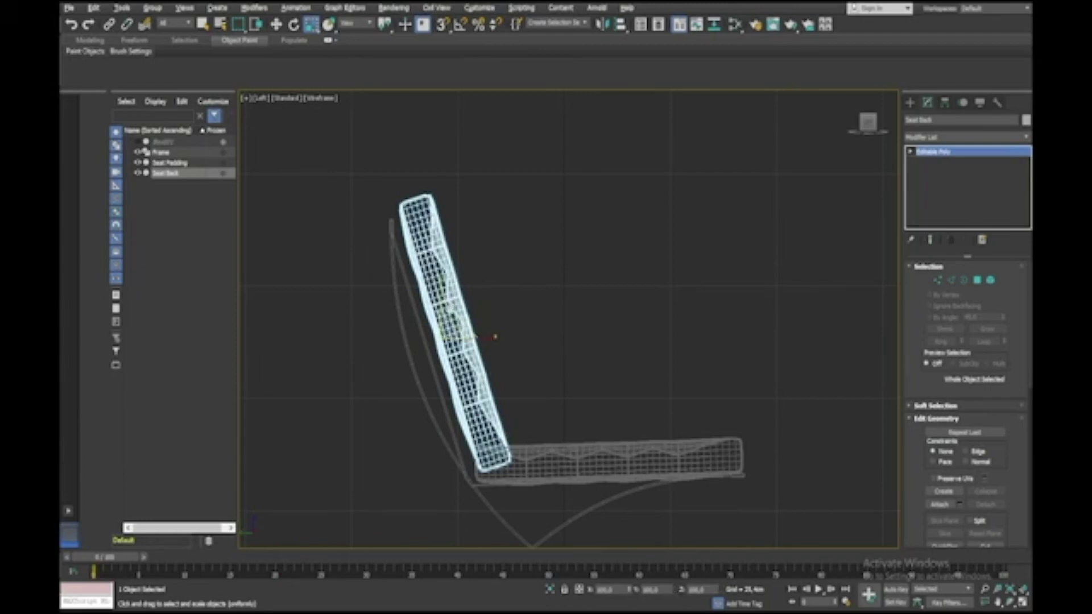
scroll(443, 336, "up", 5)
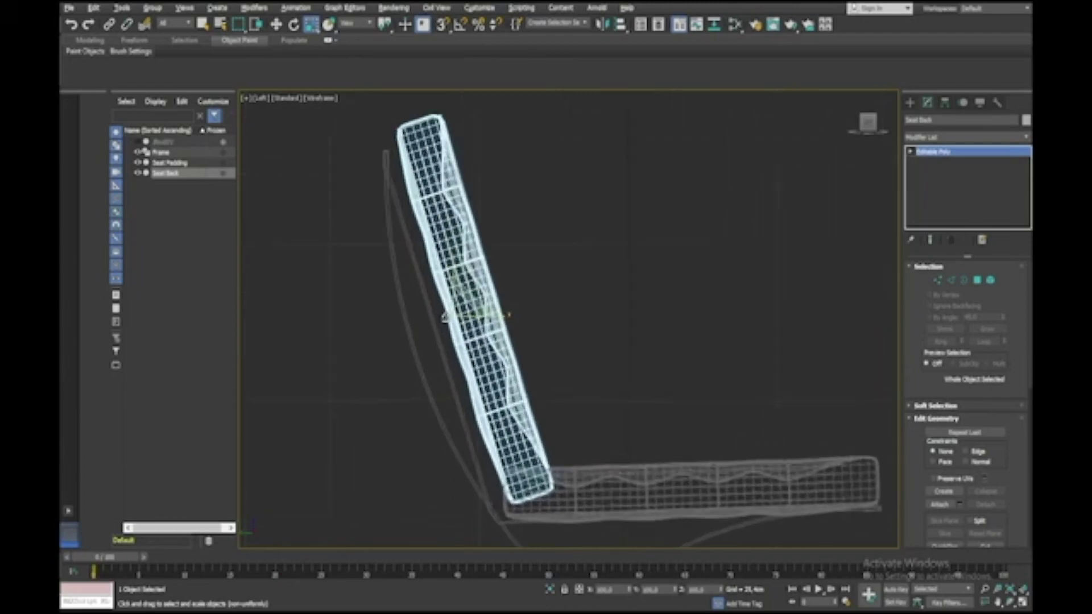
mouse_move(468, 270)
left_mouse_down()
mouse_move(463, 309)
mouse_move(468, 244)
mouse_move(463, 307)
mouse_move(465, 285)
left_mouse_up()
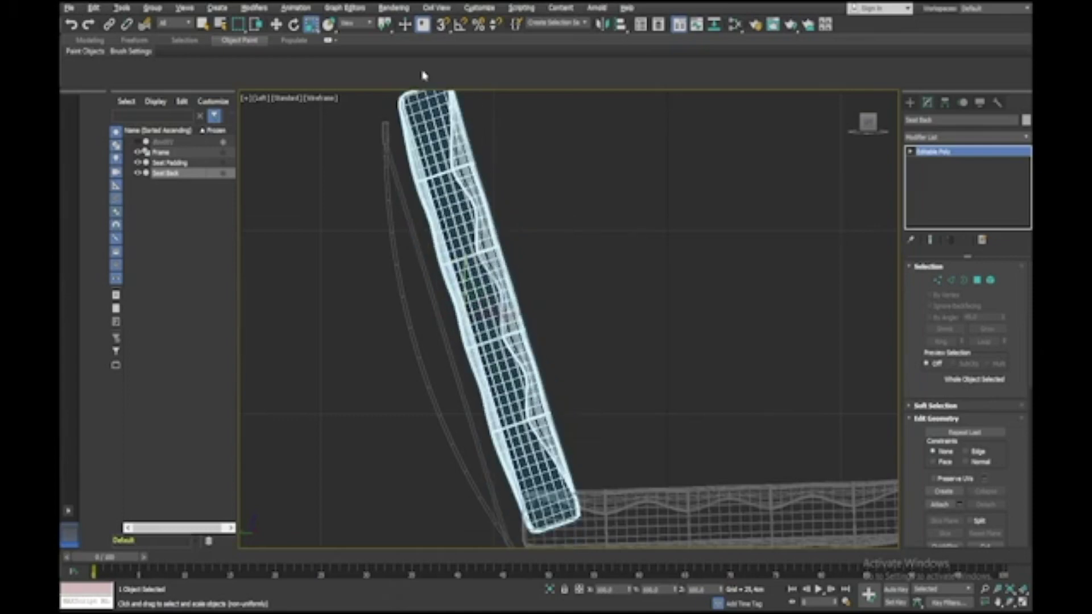
left_click(371, 25)
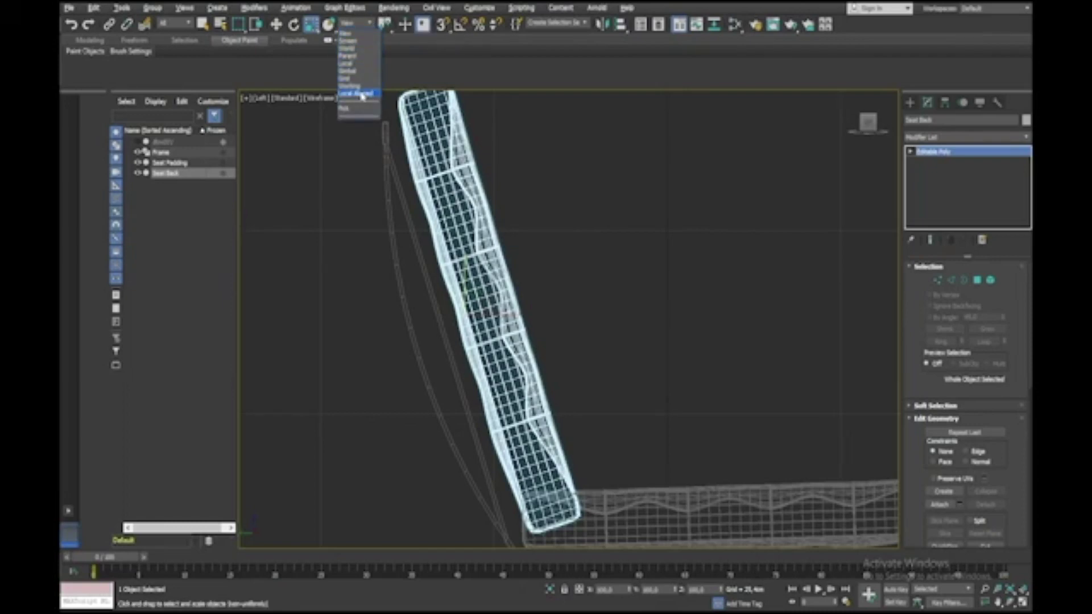
left_click(361, 63)
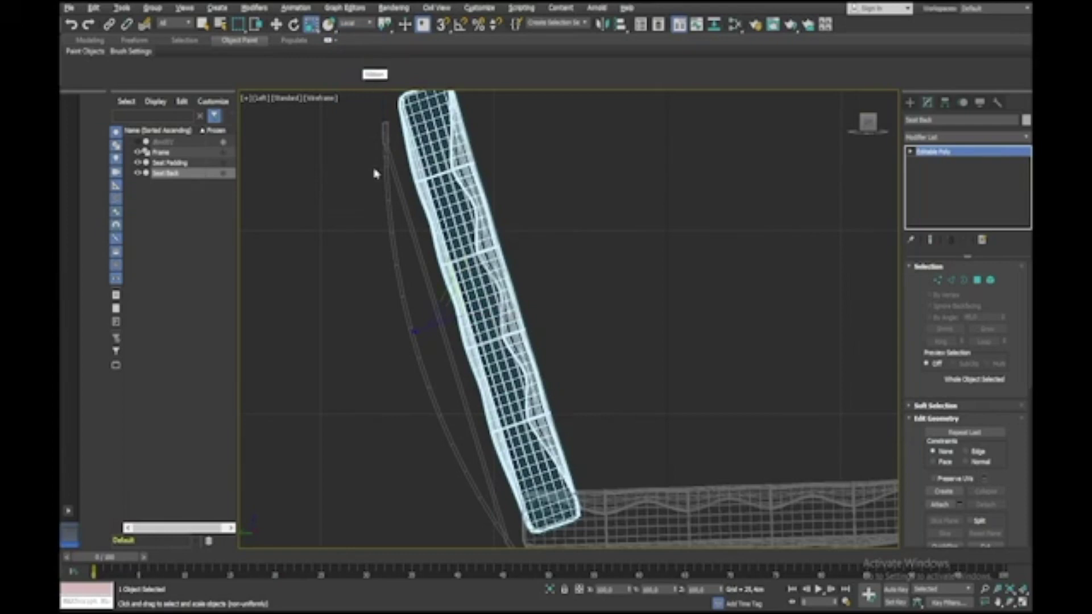
left_click_drag(445, 260, 449, 267)
key("w")
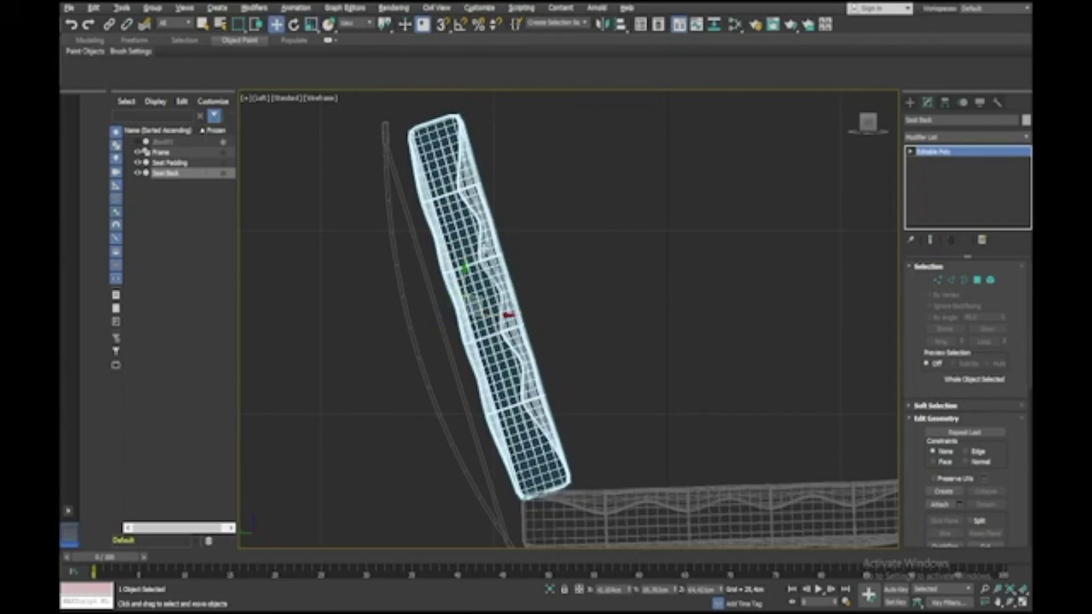
left_click_drag(480, 297, 466, 295)
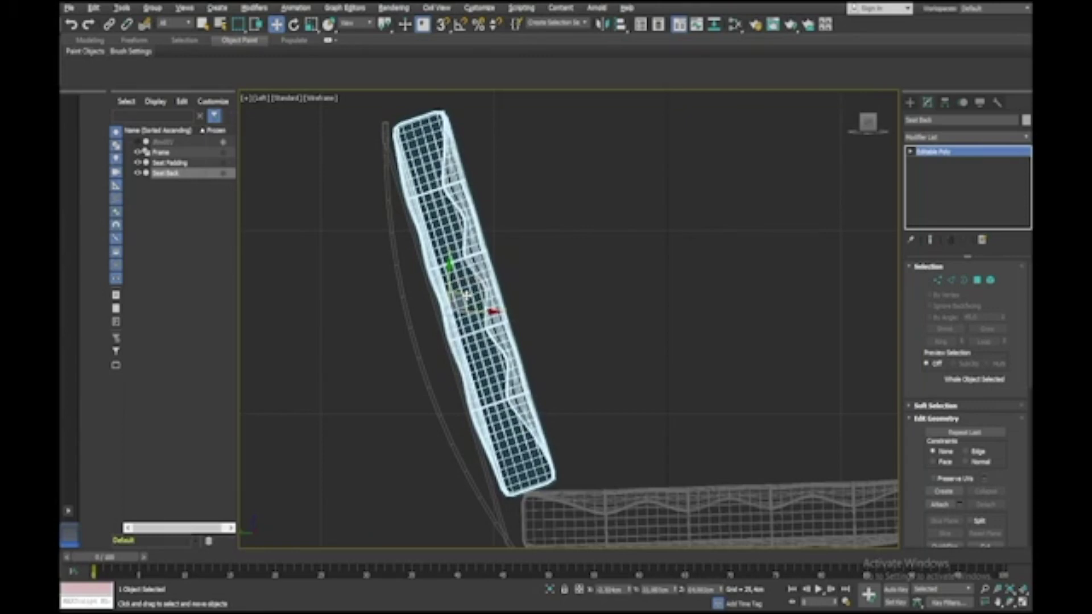
Examine the seat and back cushions on the frame in the maximized Perspective view
left_click(703, 310)
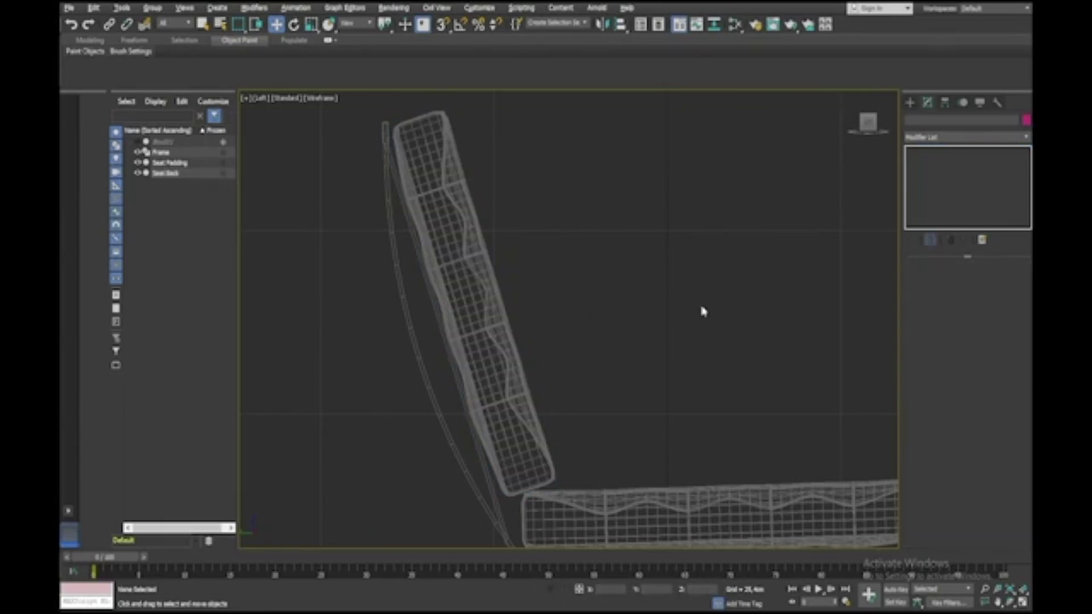
key("alt+w")
left_click(727, 390)
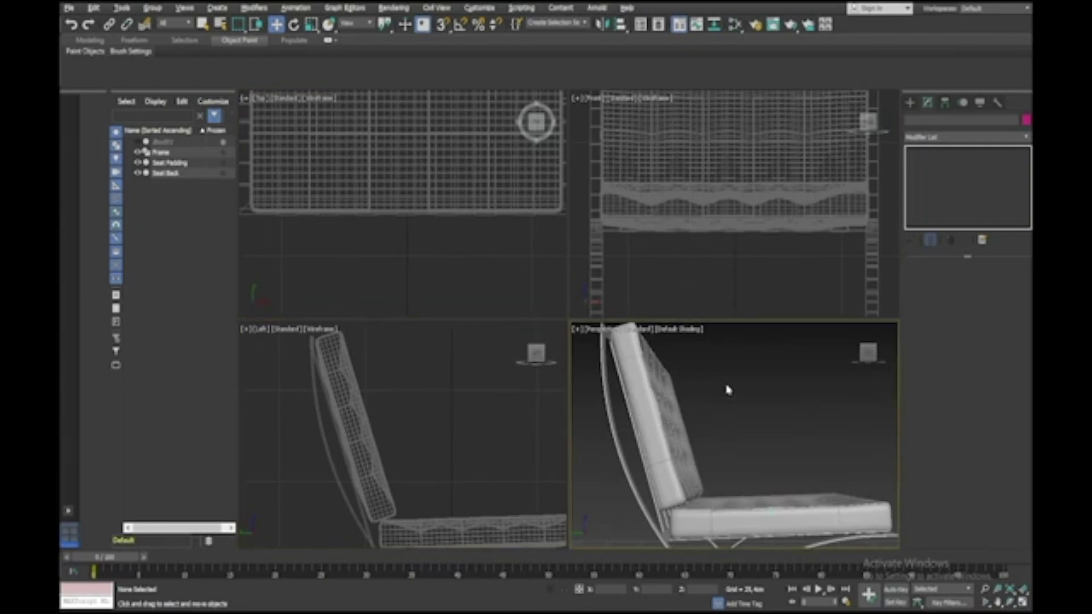
key("alt+w")
key("z")
middle_click_drag(728, 390, 728, 390, "alt")
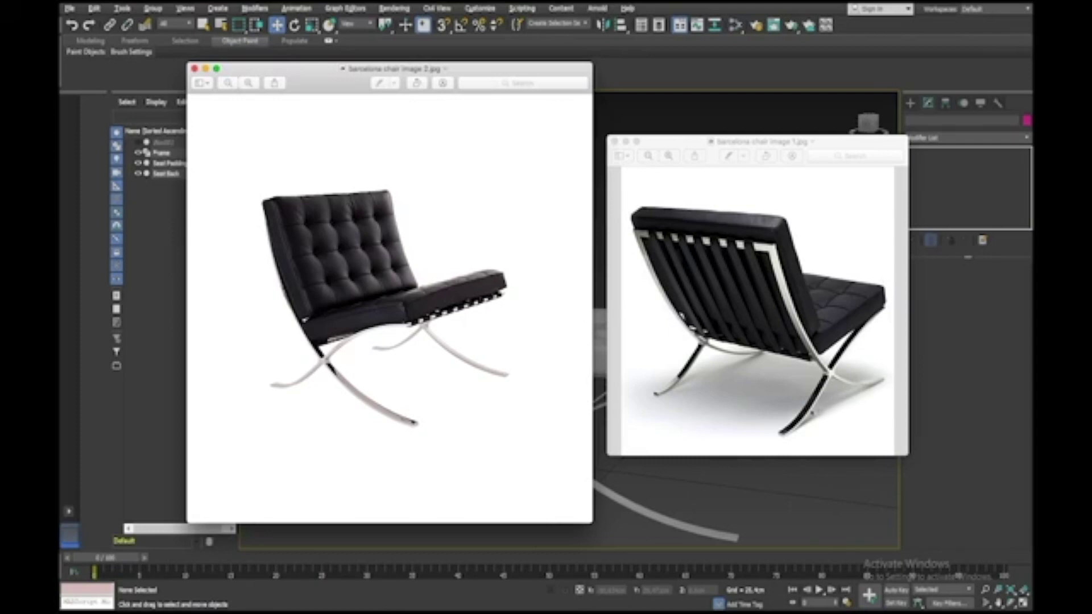
Hide the Seat Back and Seat Padding cushions so that only the frame is shown
left_click(818, 11)
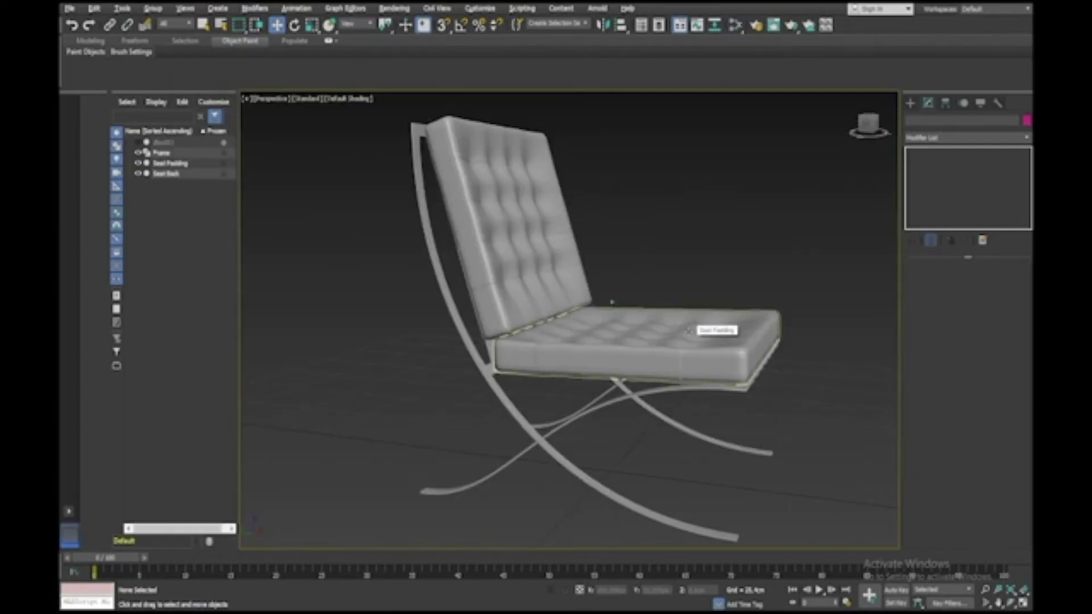
scroll(689, 331, "up", 6)
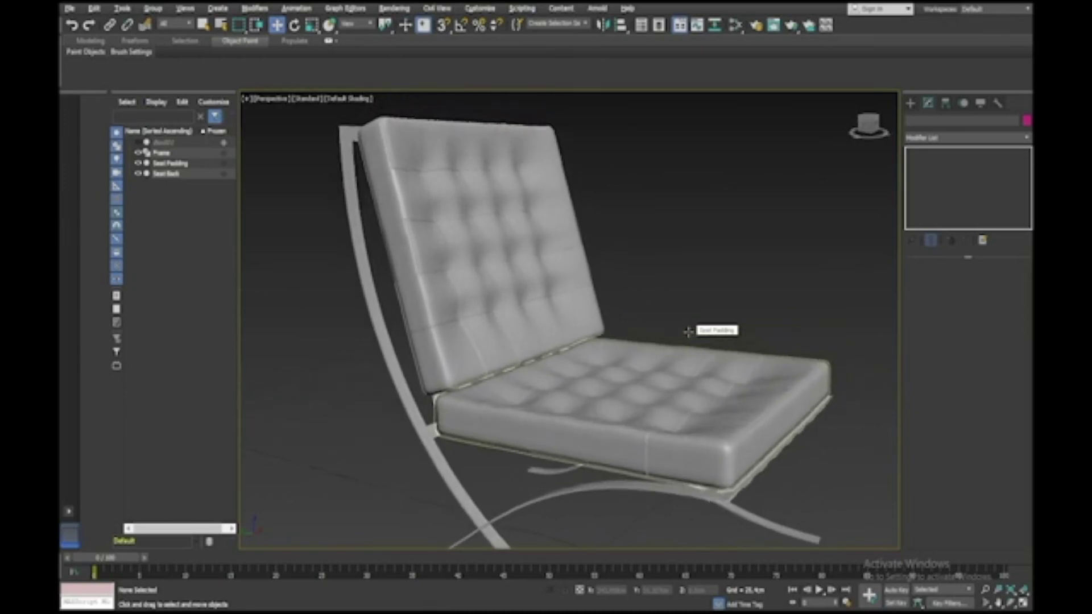
scroll(688, 332, "up", 5)
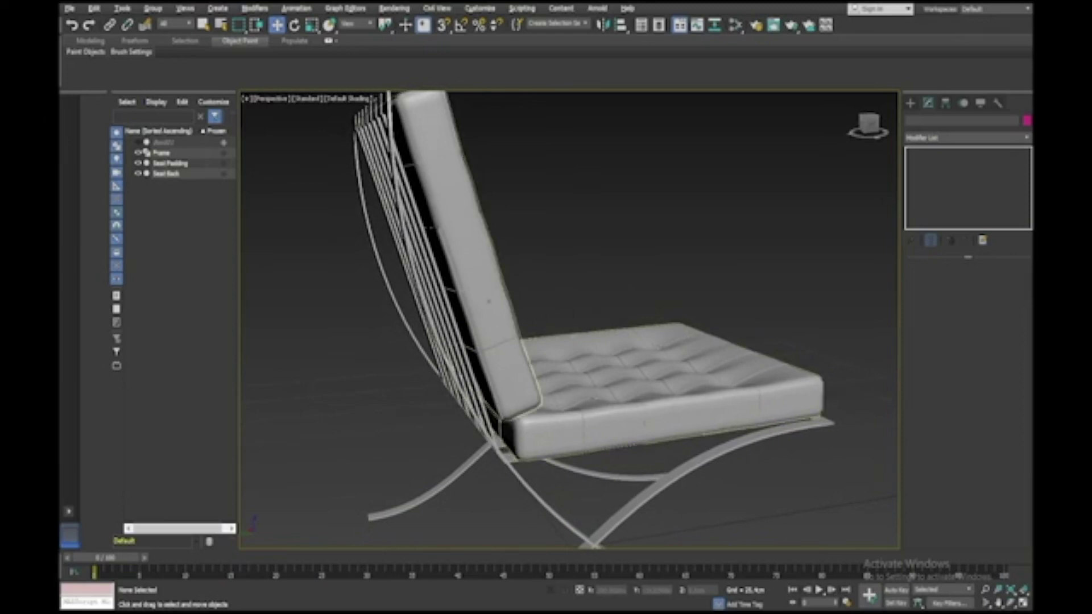
left_click(488, 297)
right_click(488, 295)
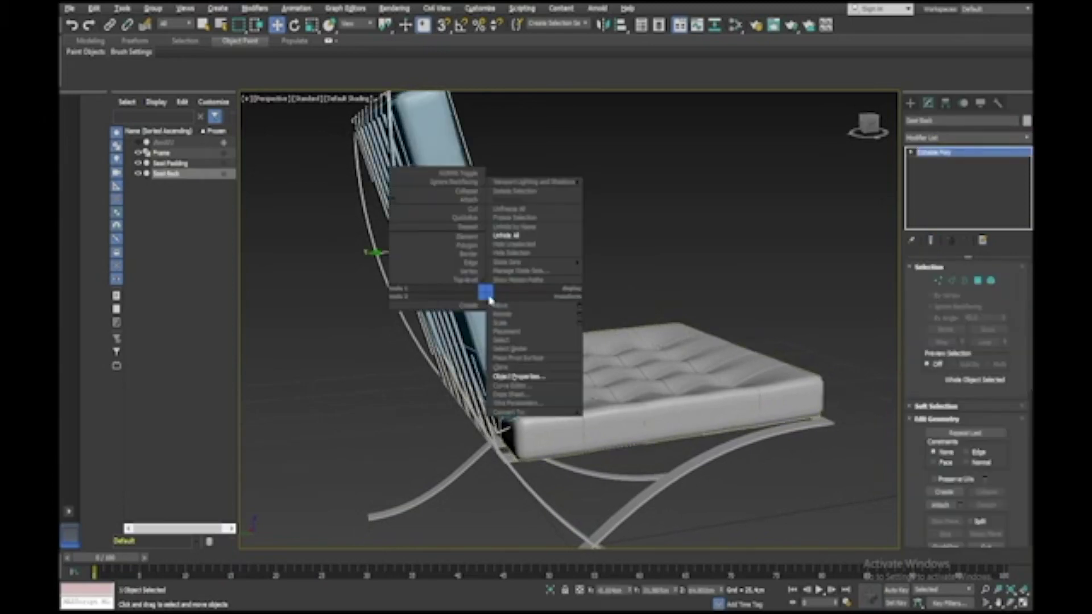
left_click(509, 254)
left_click(595, 370)
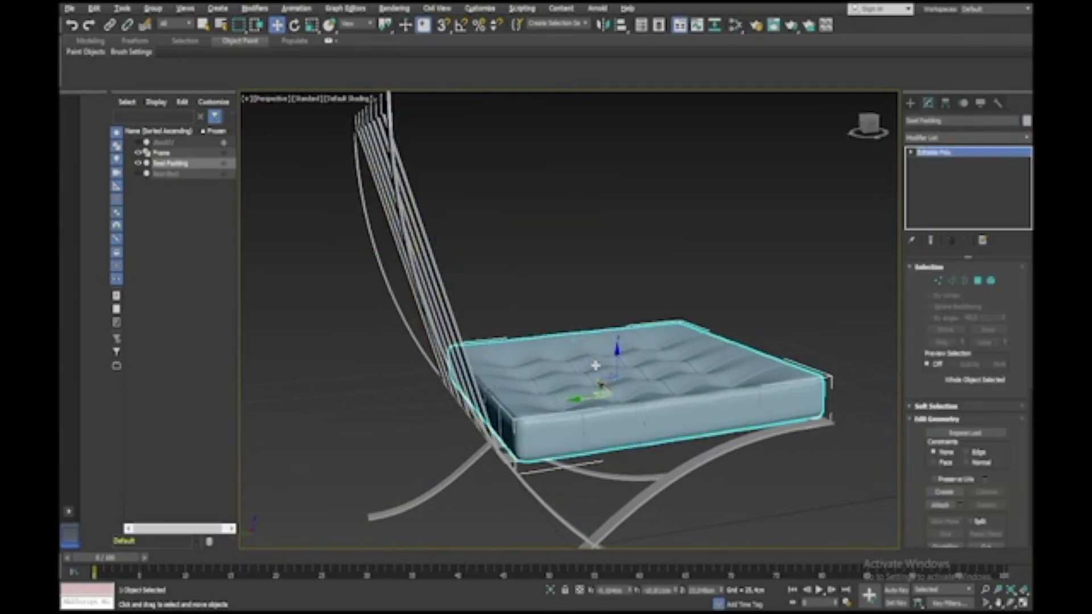
right_click(591, 363)
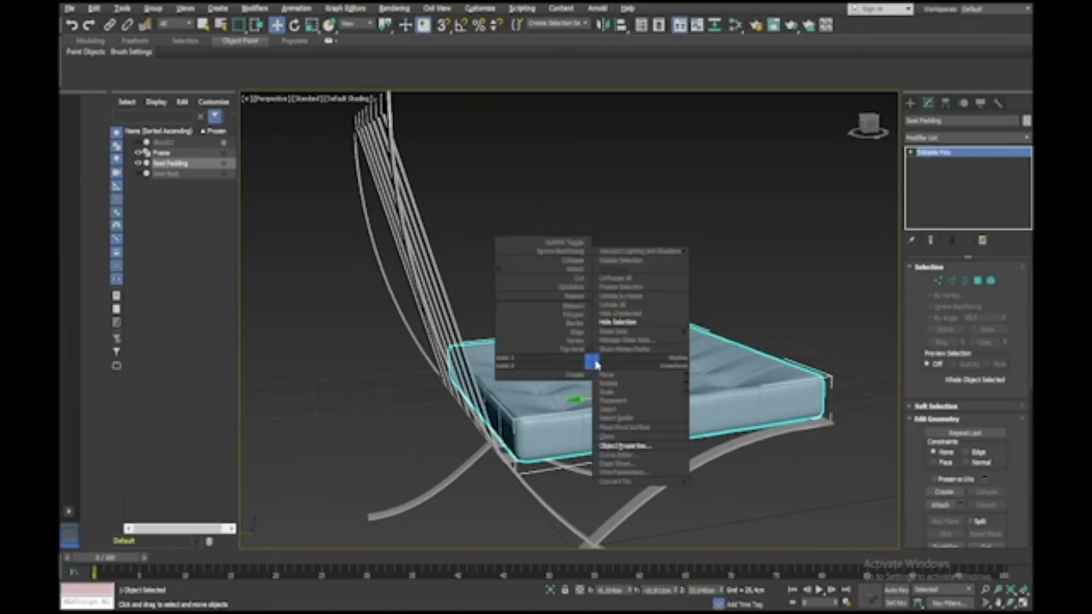
left_click(620, 324)
Open the Frame's Edit Poly modifier at Polygon level and display edged faces in the Perspective view
middle_click_drag(620, 324, 615, 370, "alt")
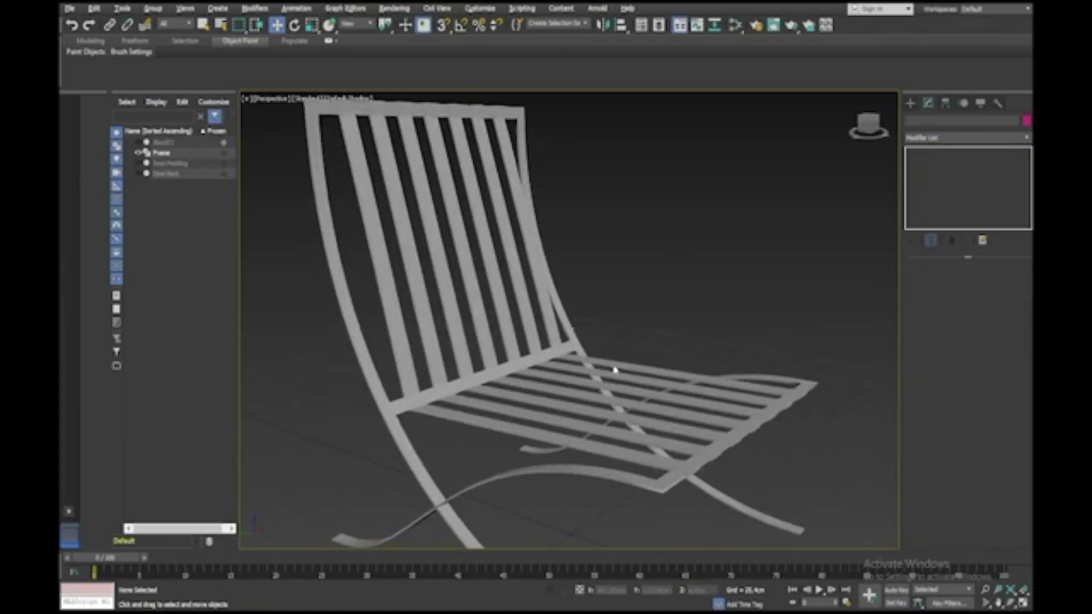
left_click(614, 369)
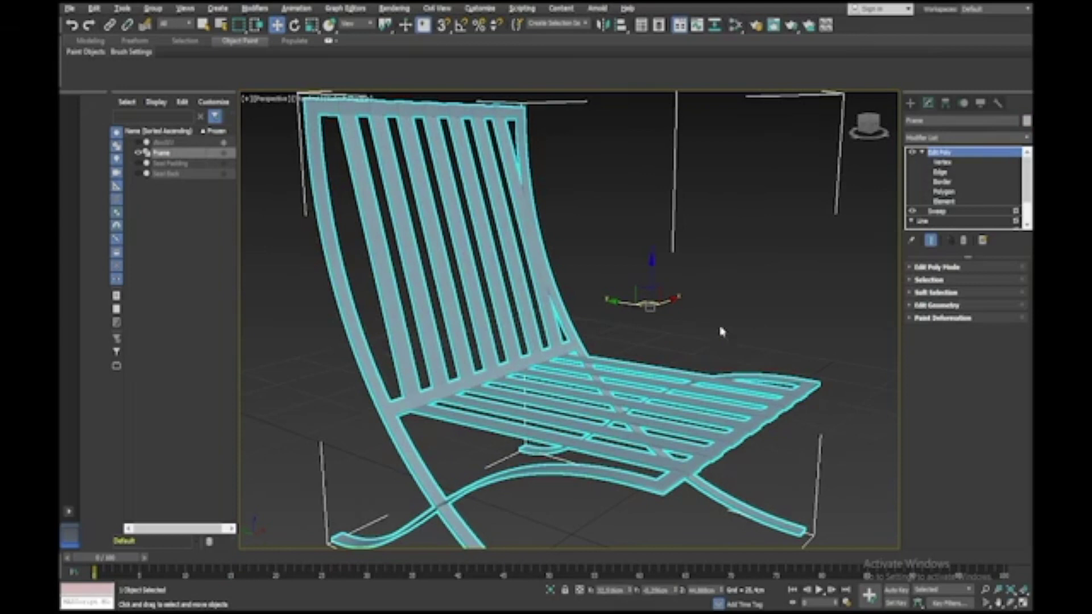
left_click(947, 192)
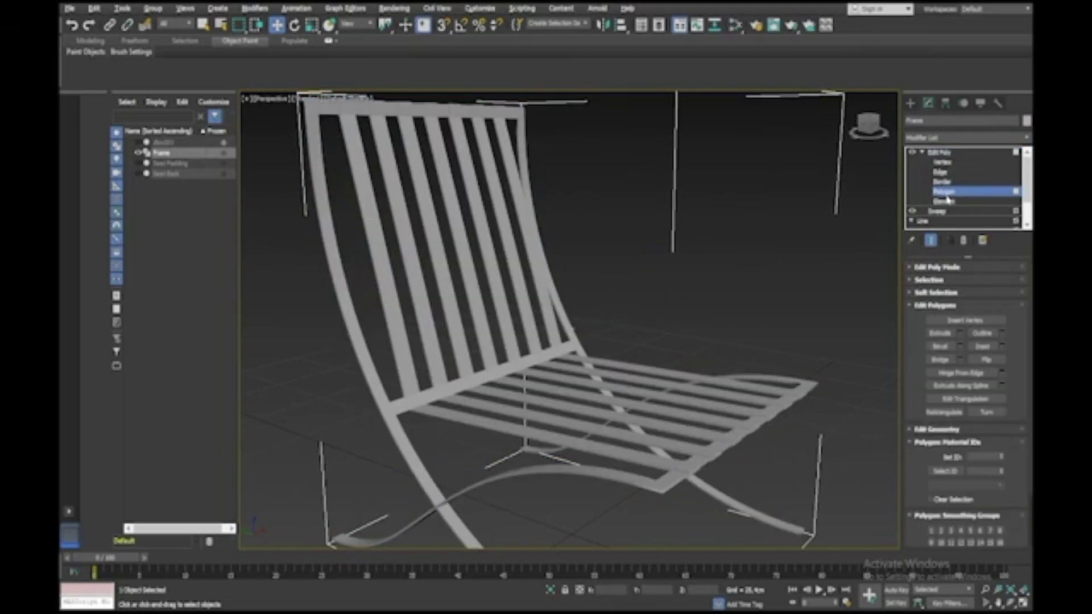
scroll(770, 307, "up", 10)
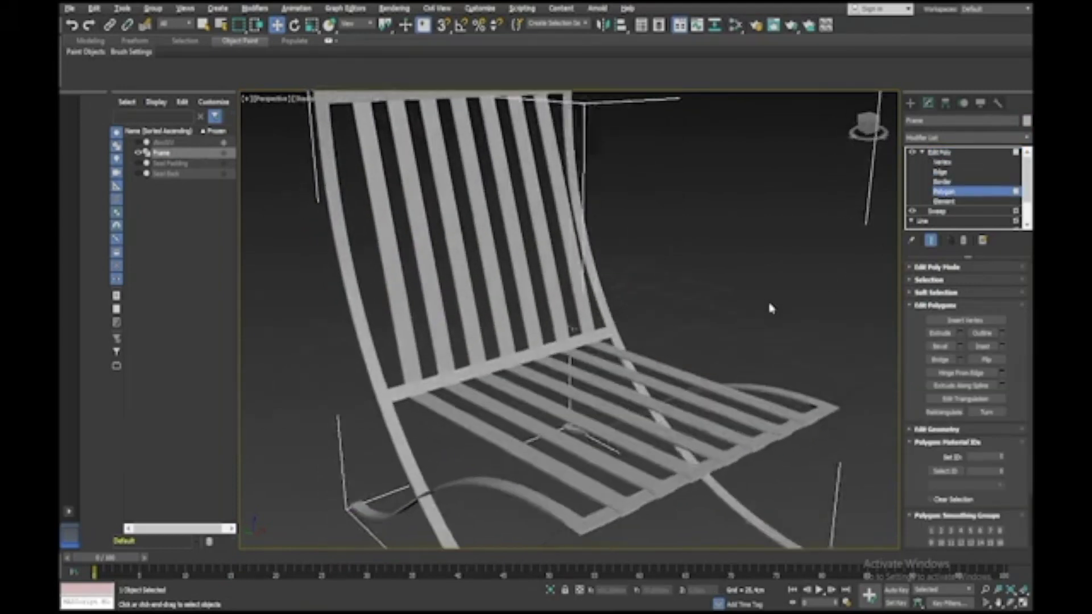
scroll(770, 307, "up", 2)
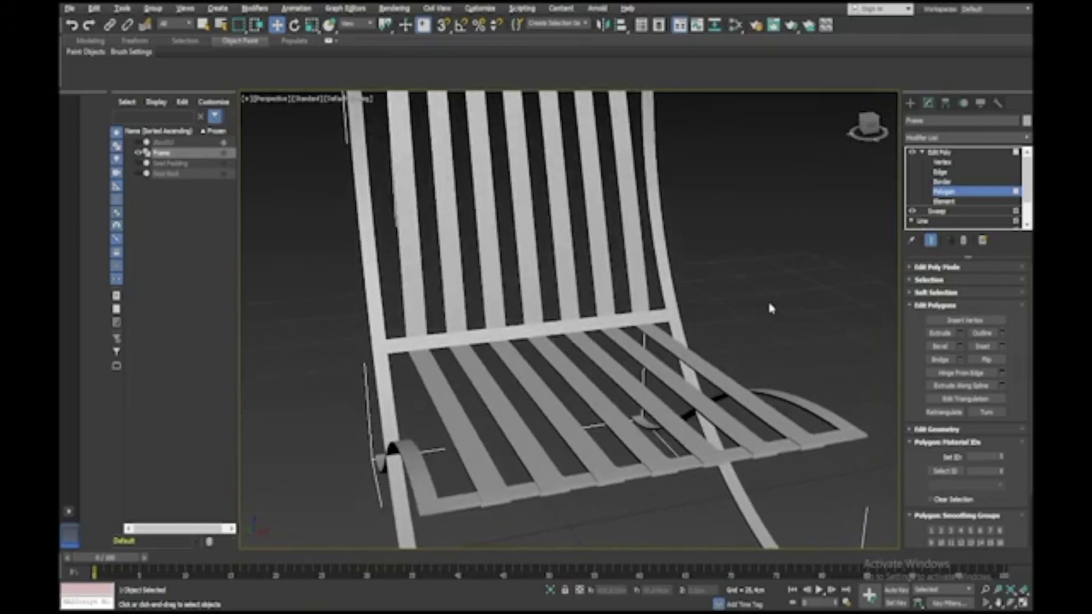
scroll(522, 498, "up", 3)
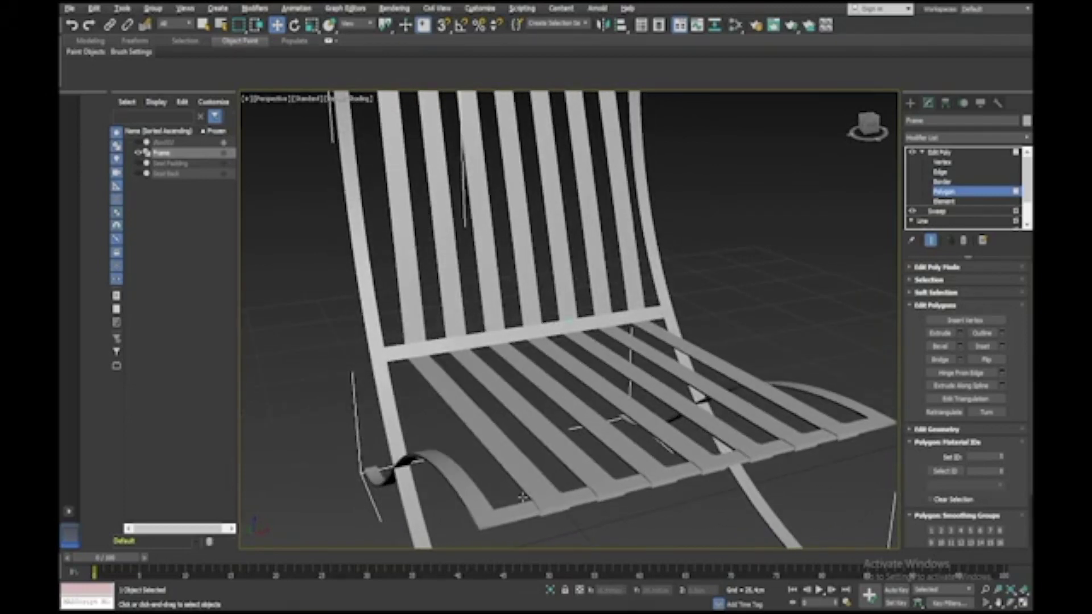
key("F4")
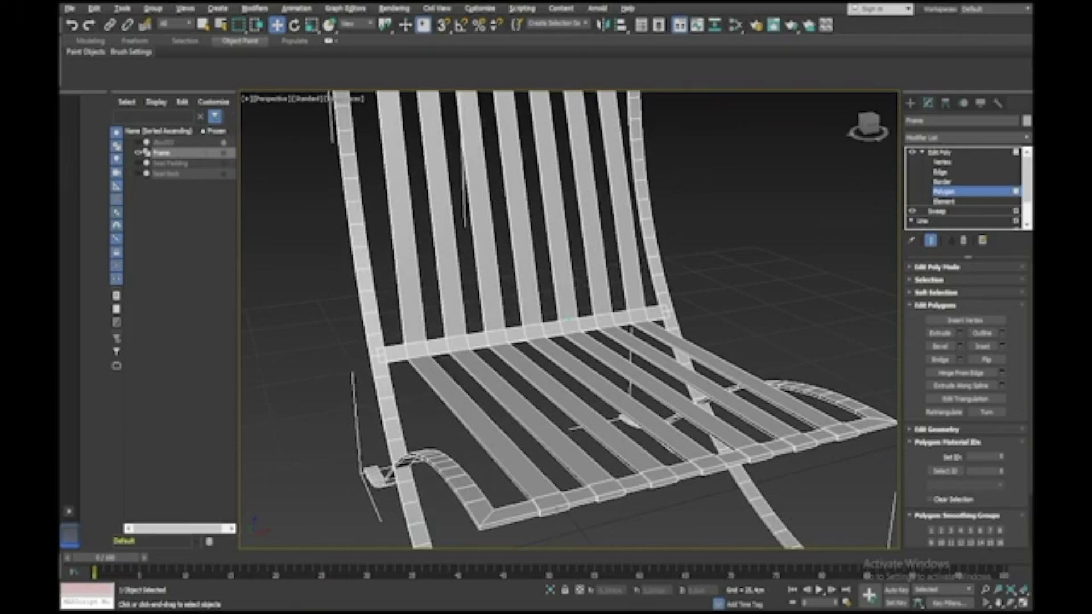
left_click(552, 503)
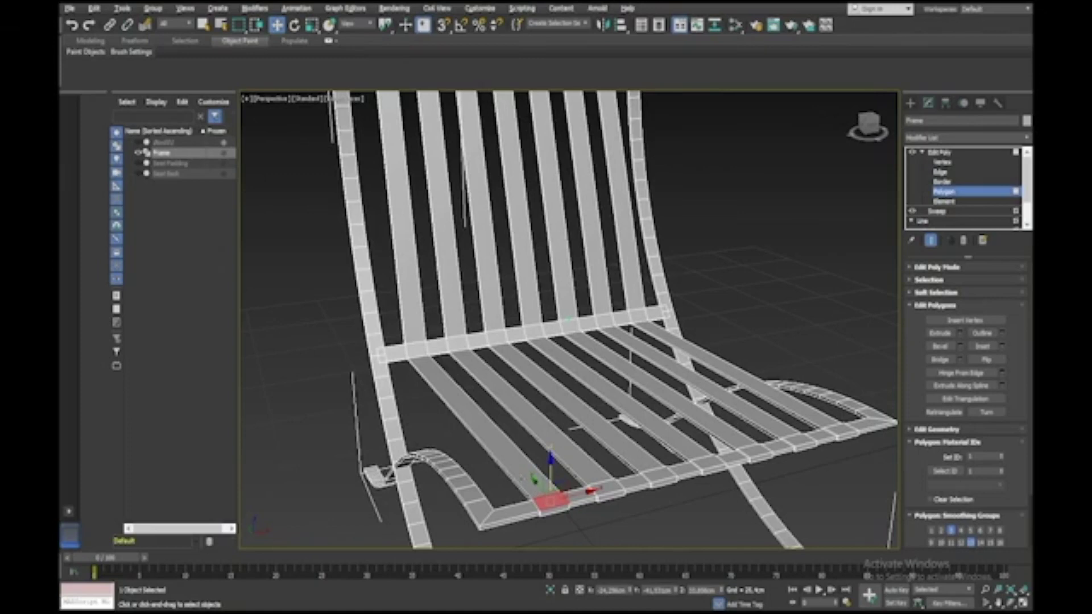
left_click(521, 480, "shift")
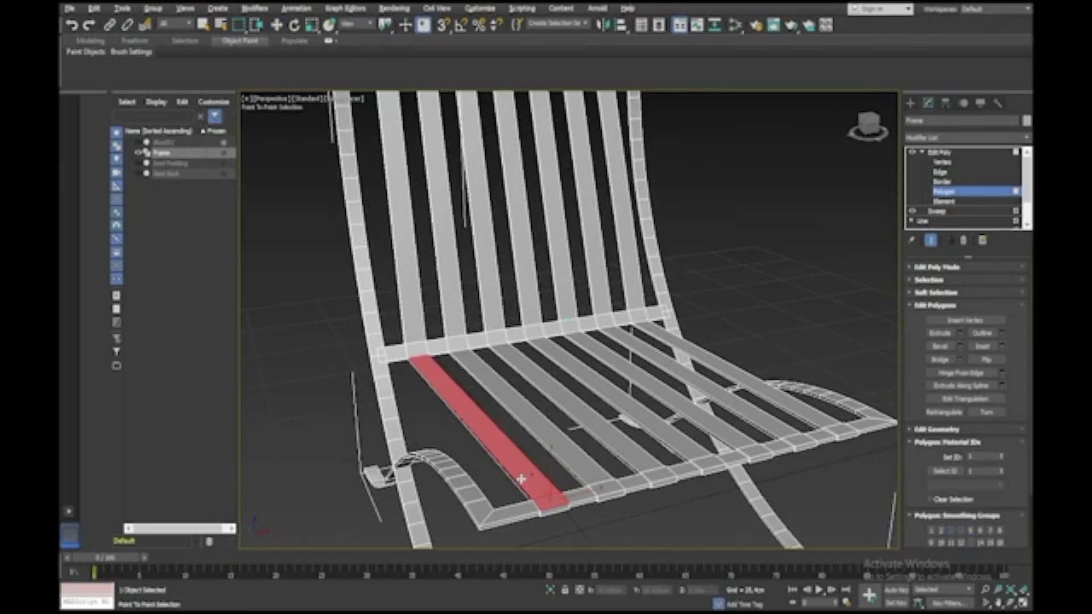
right_click(545, 500)
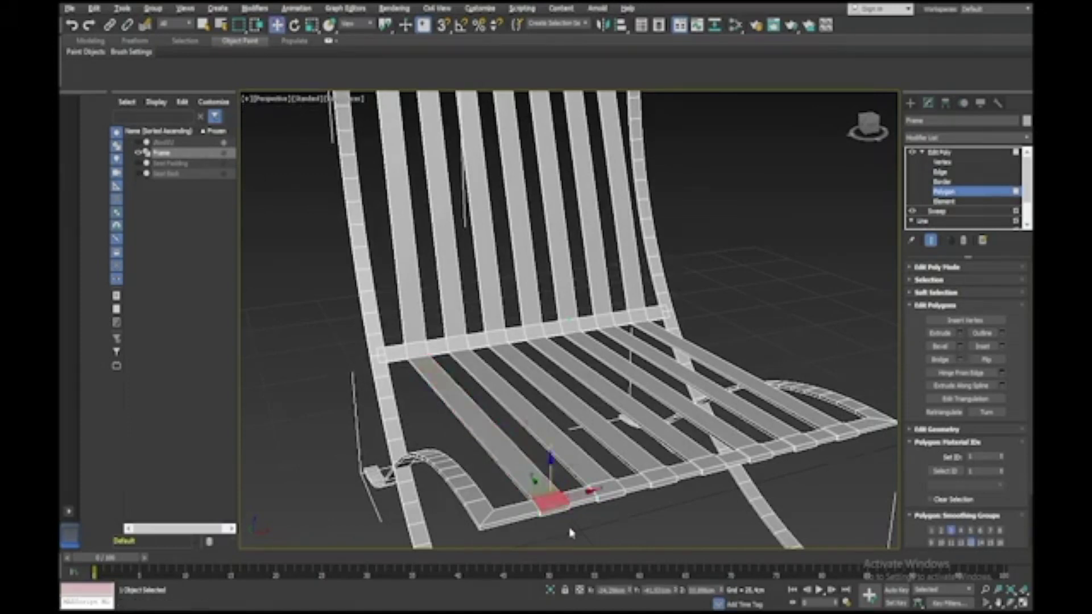
Select the full polygon loop around the first outer strap, starting from its underside face at the seat's front rail
middle_click_drag(546, 500, 571, 533, "alt")
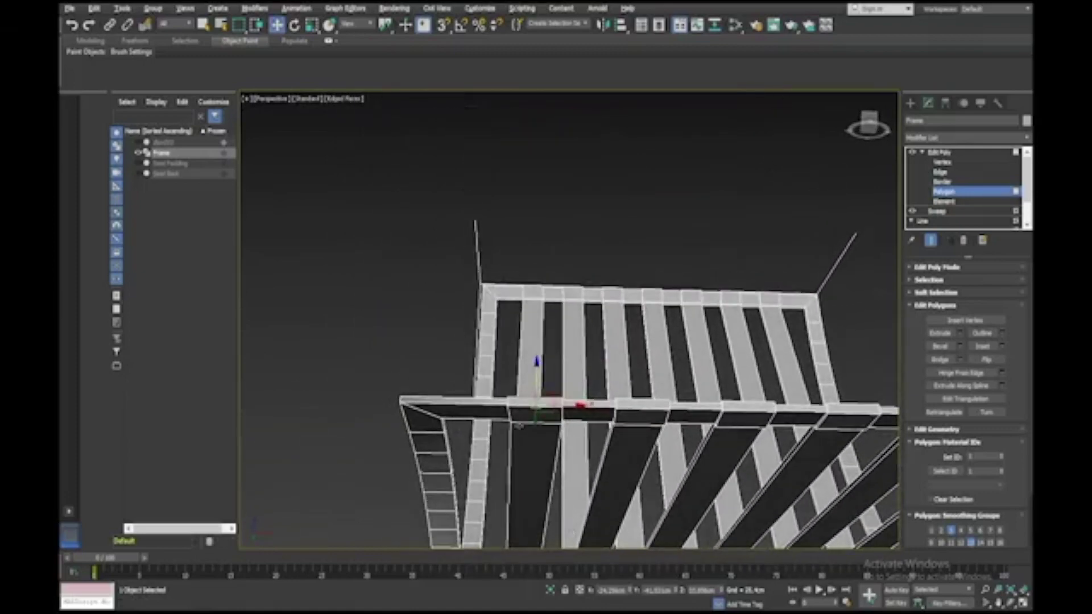
left_click(524, 420)
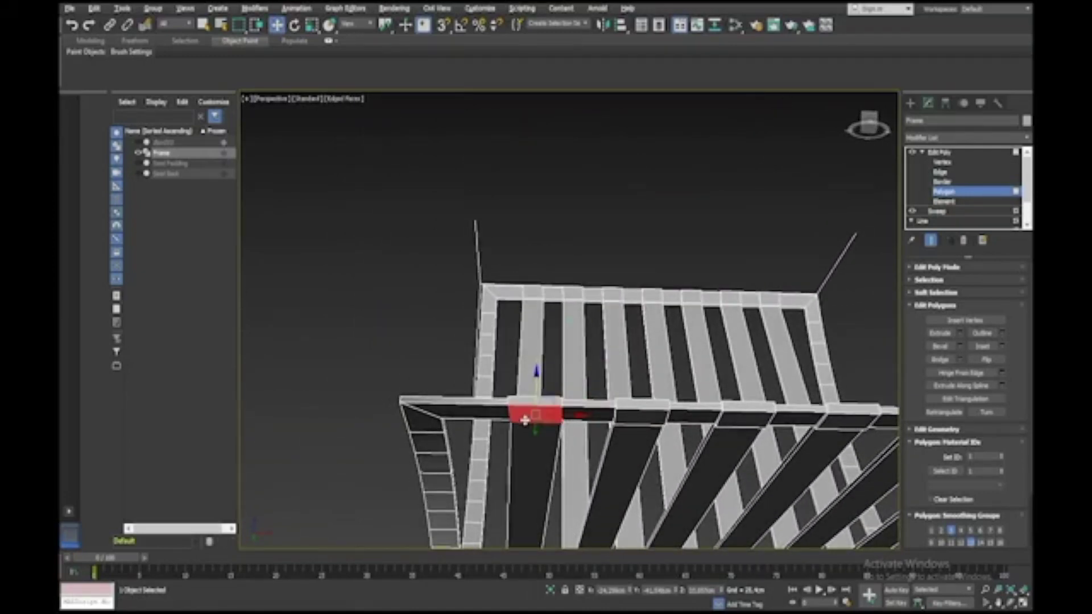
key("q")
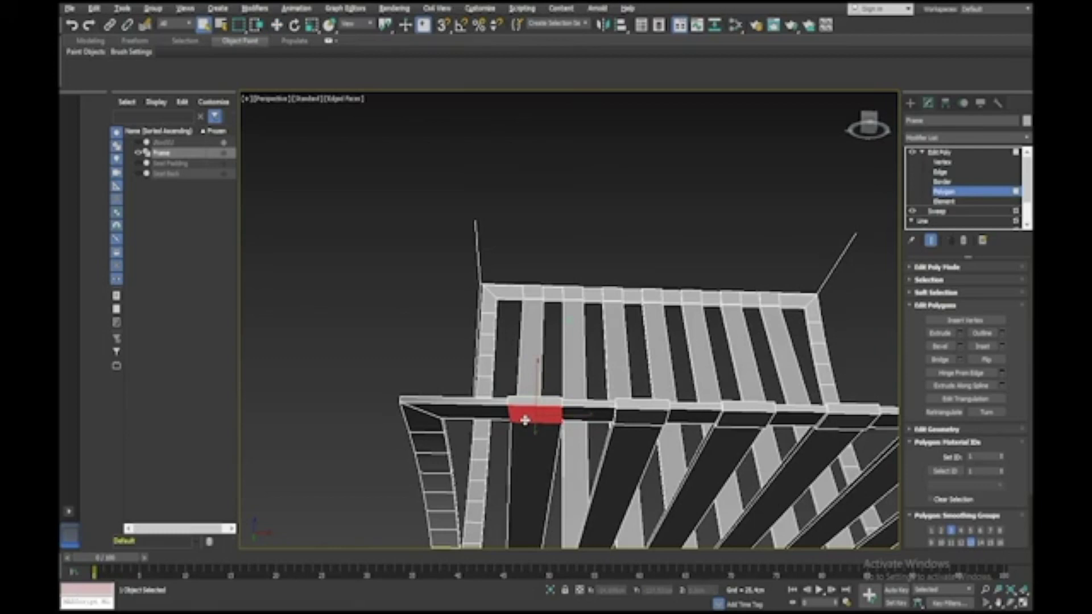
left_click(524, 401, "shift")
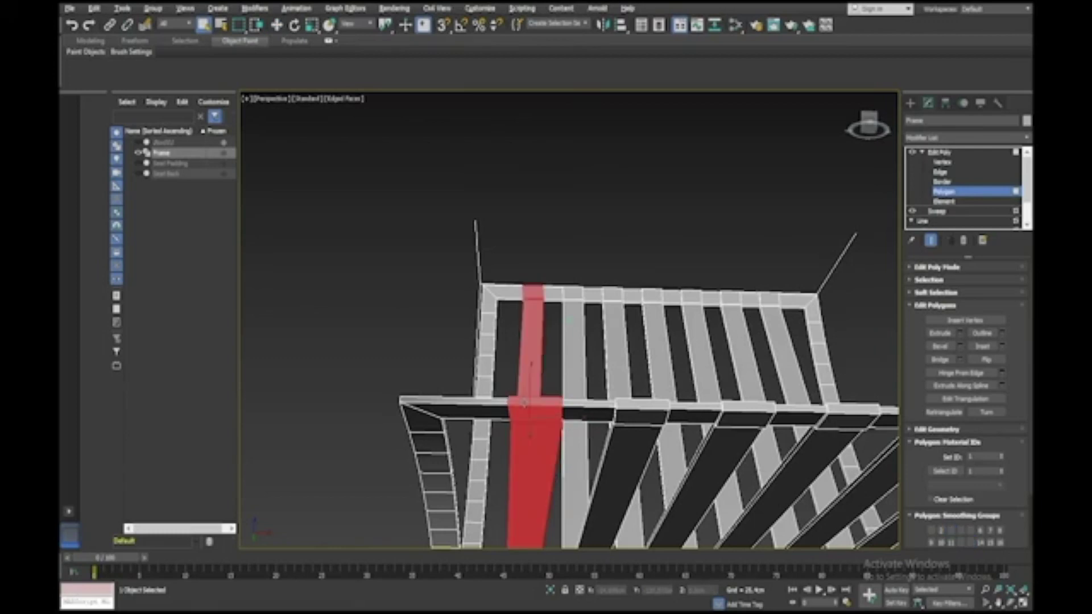
Add the polygon loops of the second, third and fourth straps to the selection
mouse_move(525, 402)
middle_mouse_down("alt")
mouse_move(529, 335)
mouse_move(524, 403)
middle_mouse_up("alt")
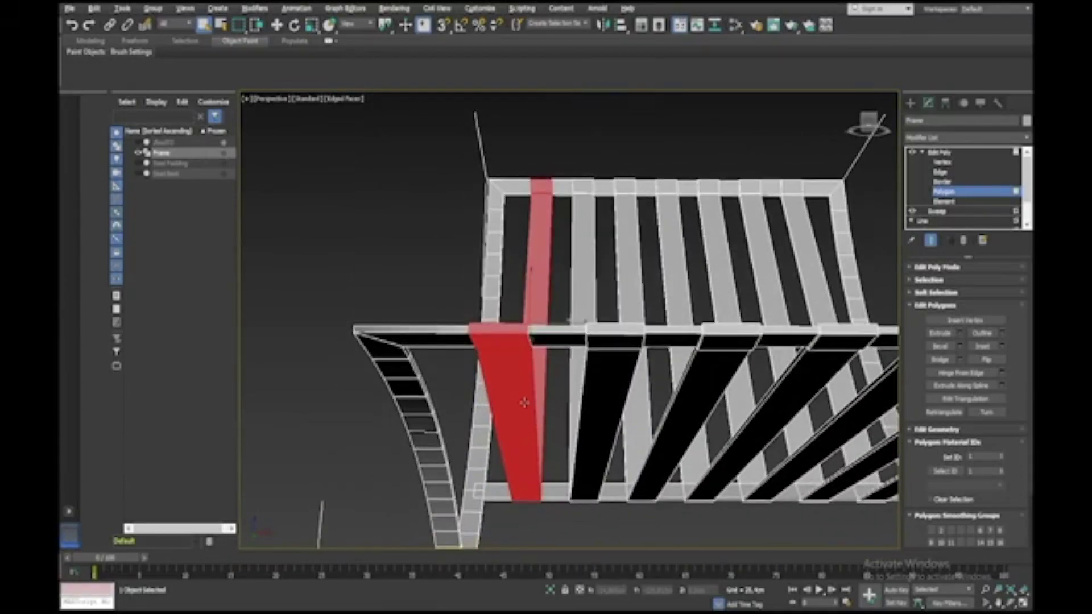
left_click(614, 345, "ctrl")
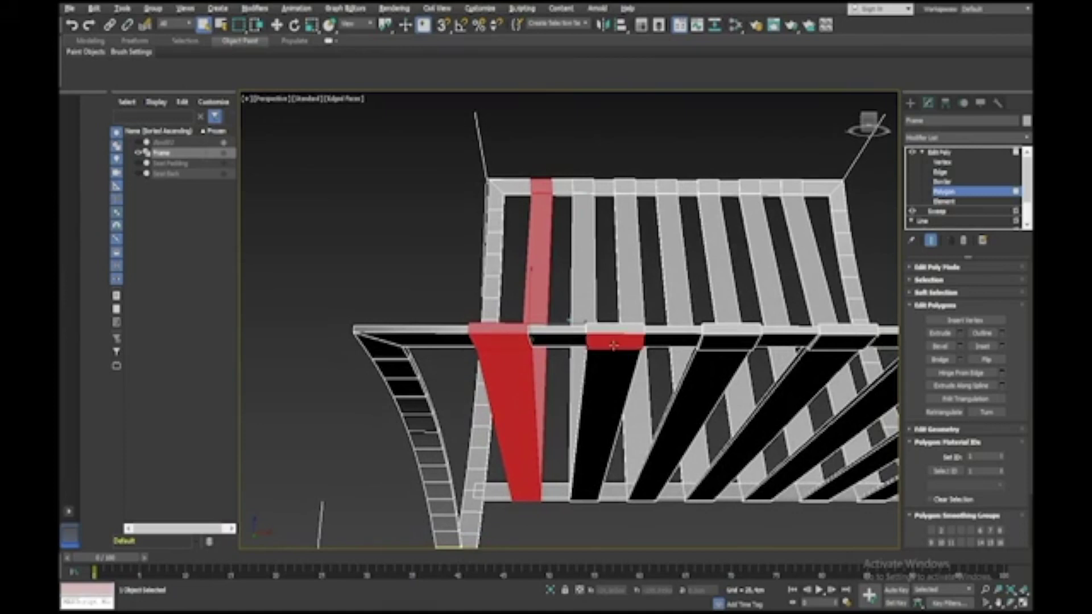
left_click(614, 335, "ctrl+shift")
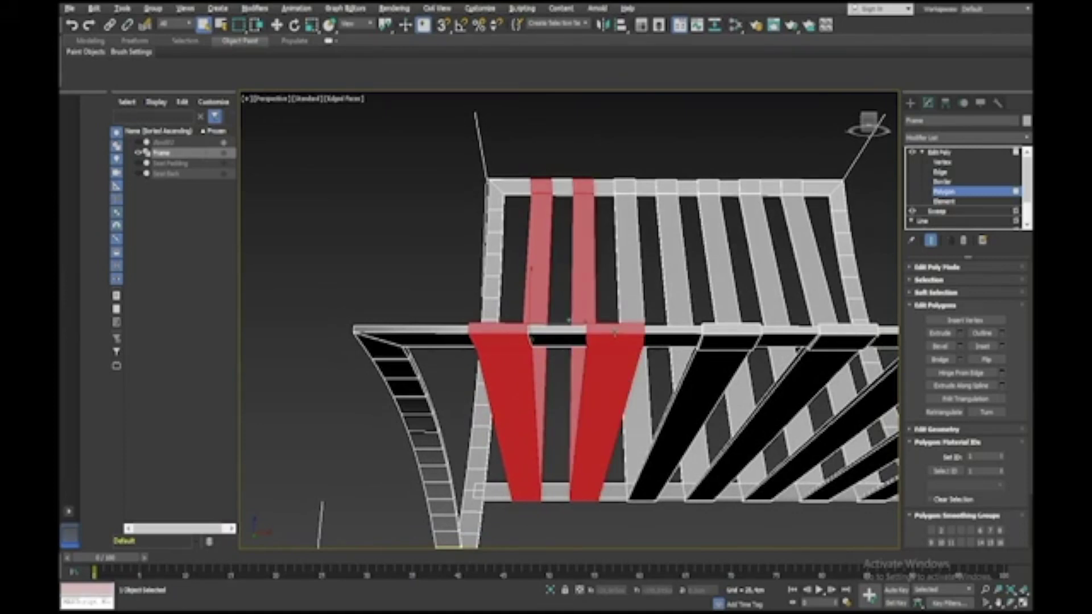
left_click(714, 340, "ctrl")
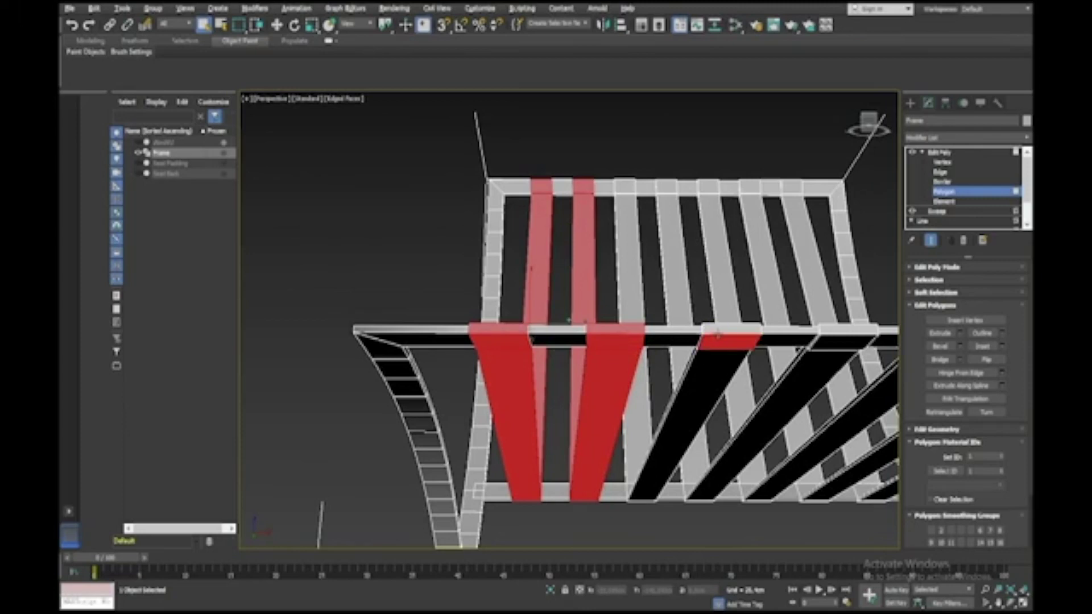
left_click(717, 334, "ctrl+shift")
left_click(840, 333, "ctrl")
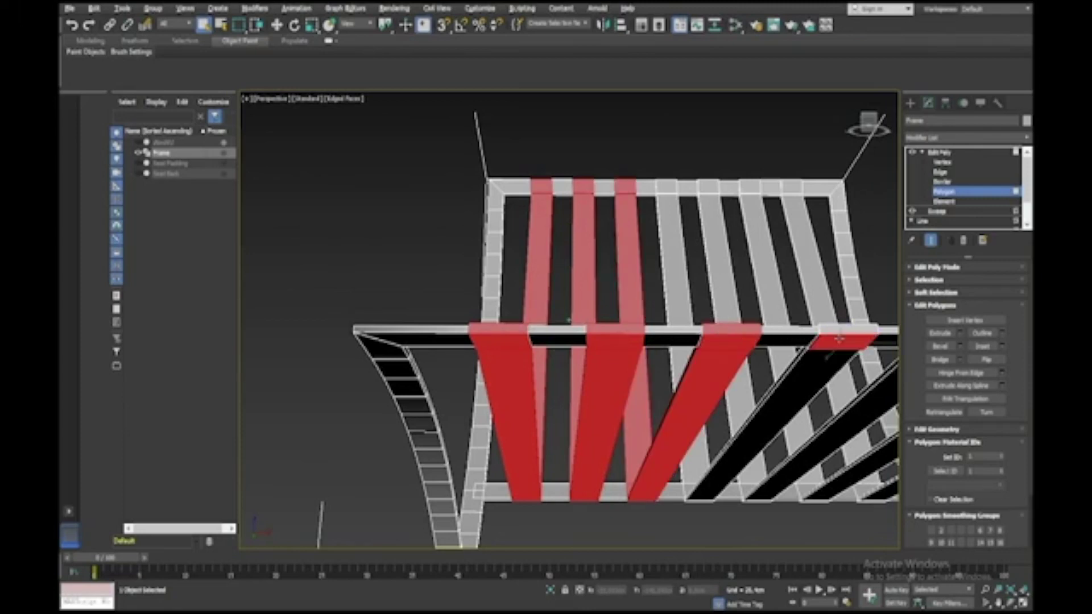
left_click(839, 331, "ctrl+shift")
Add the polygon loops of the remaining three straps to the selection
middle_click_drag(840, 332, 550, 341, "alt")
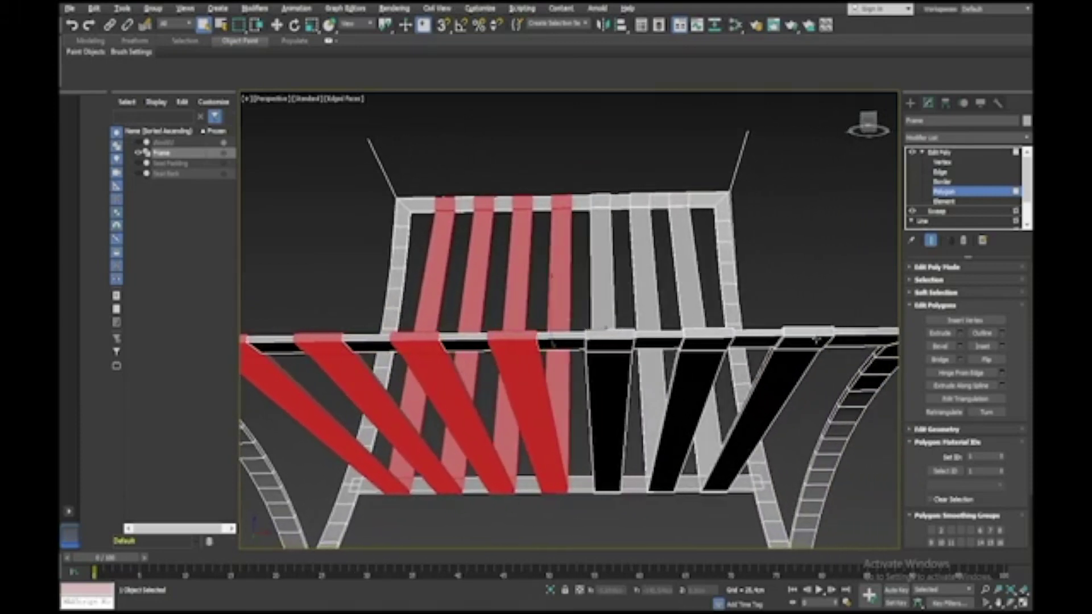
left_click(619, 336, "ctrl")
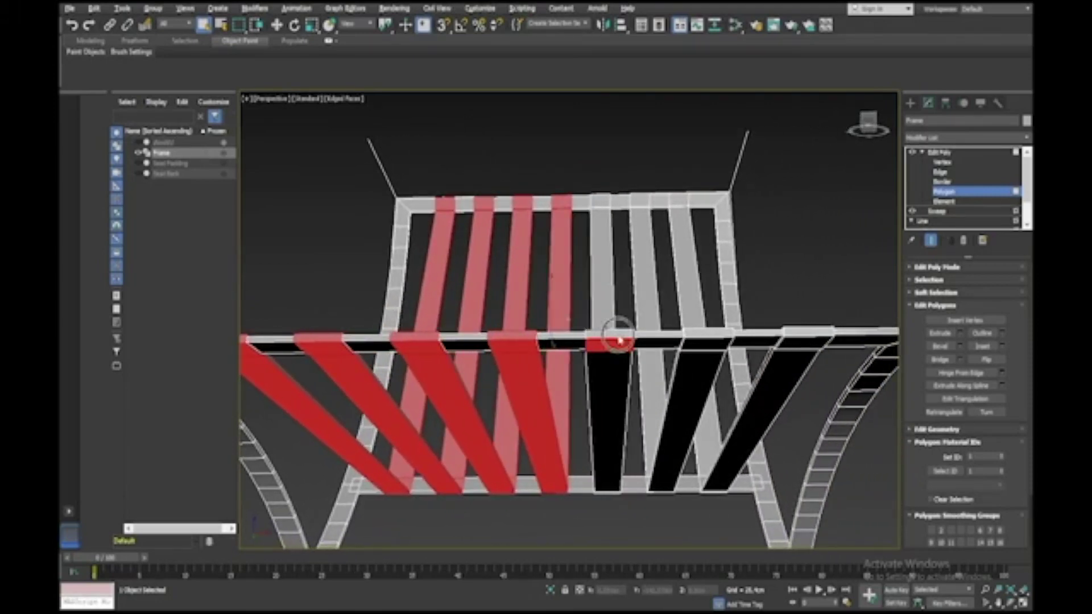
left_click(620, 336, "ctrl+shift")
left_click(699, 344, "ctrl")
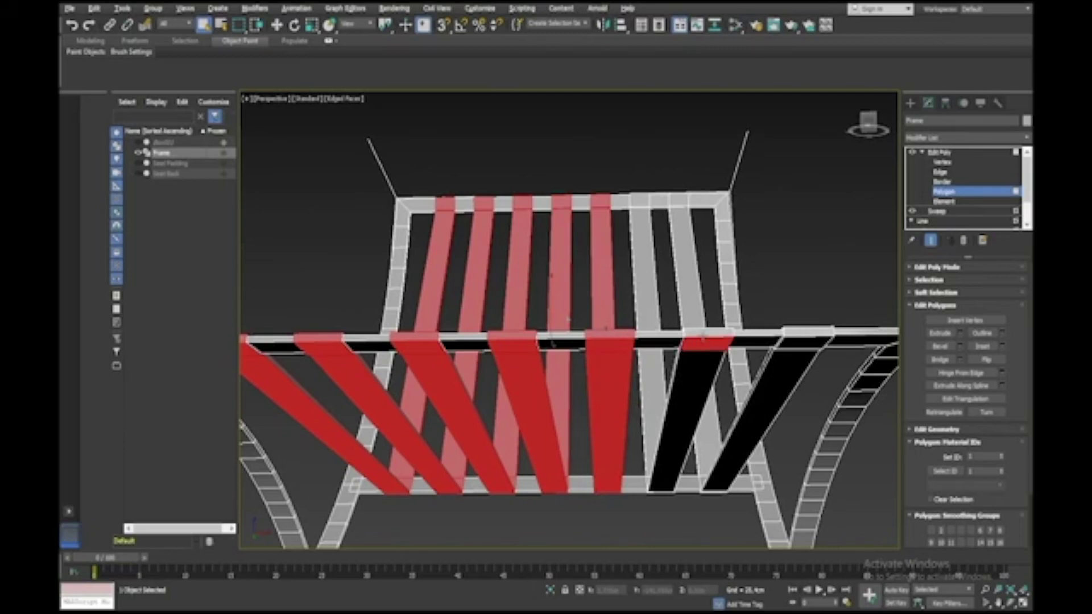
left_click(703, 337, "ctrl+shift")
left_click(791, 343, "ctrl")
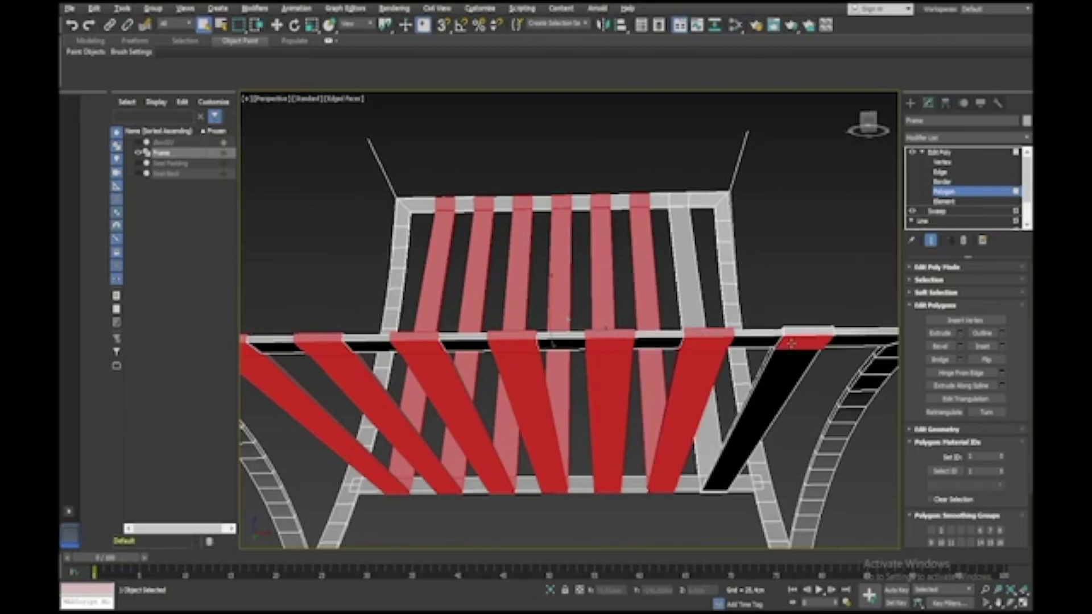
left_click(795, 336, "ctrl+shift")
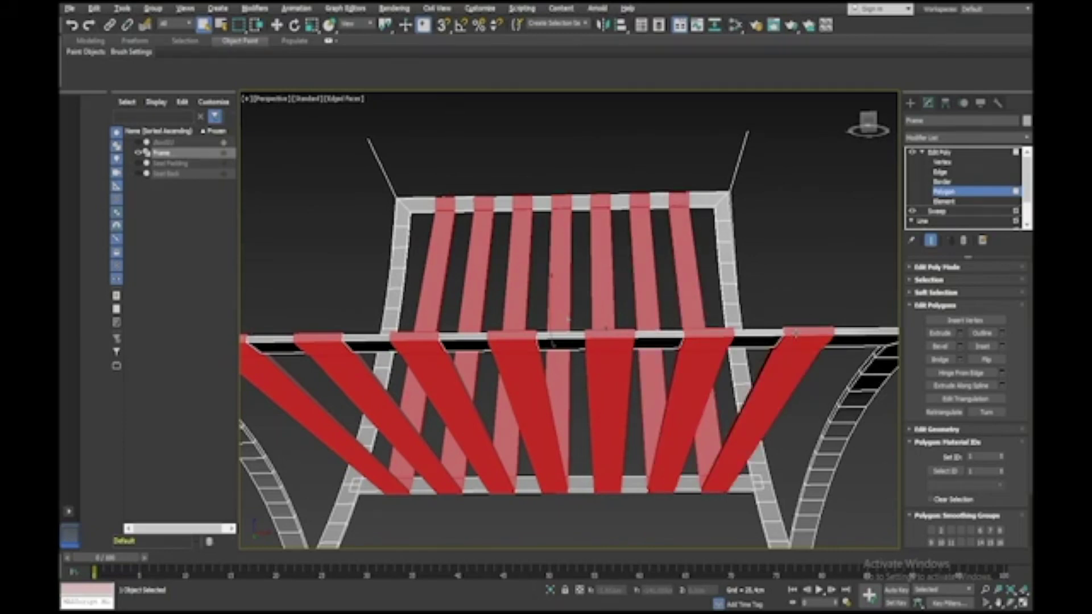
Add the thin side faces of the backrest straps and the seat straps to the polygon selection
middle_click_drag(795, 334, 796, 333, "alt")
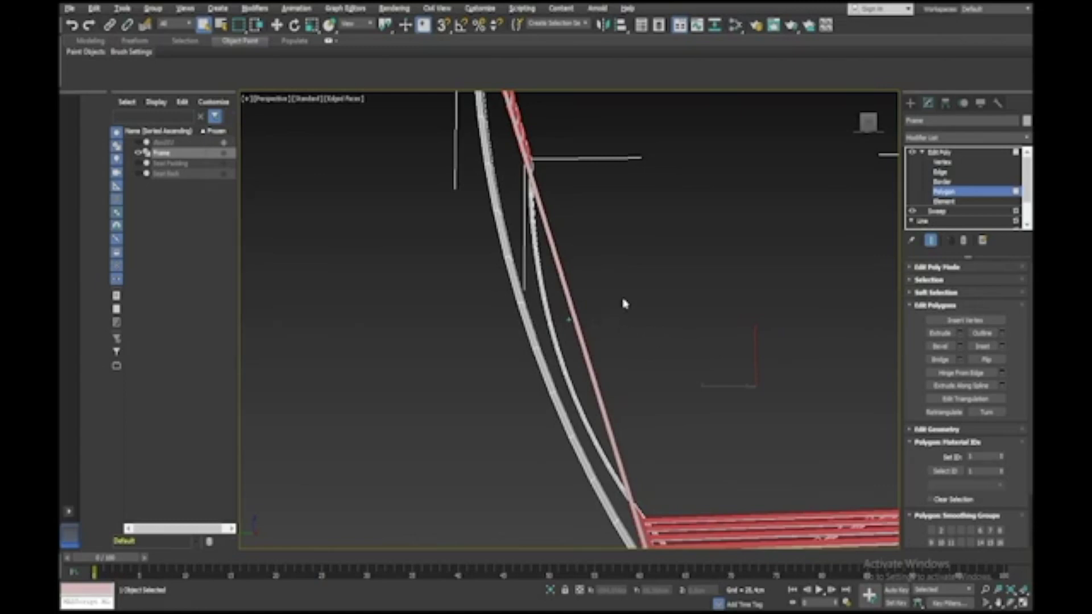
left_click_drag(607, 298, 575, 349, "ctrl")
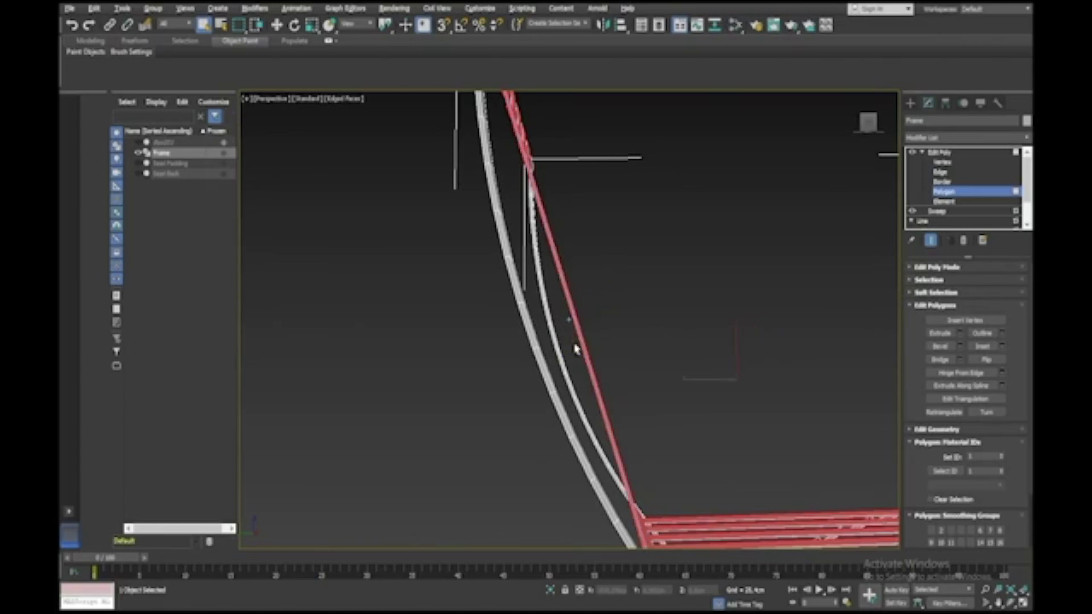
middle_click_drag(666, 306, 666, 306, "alt")
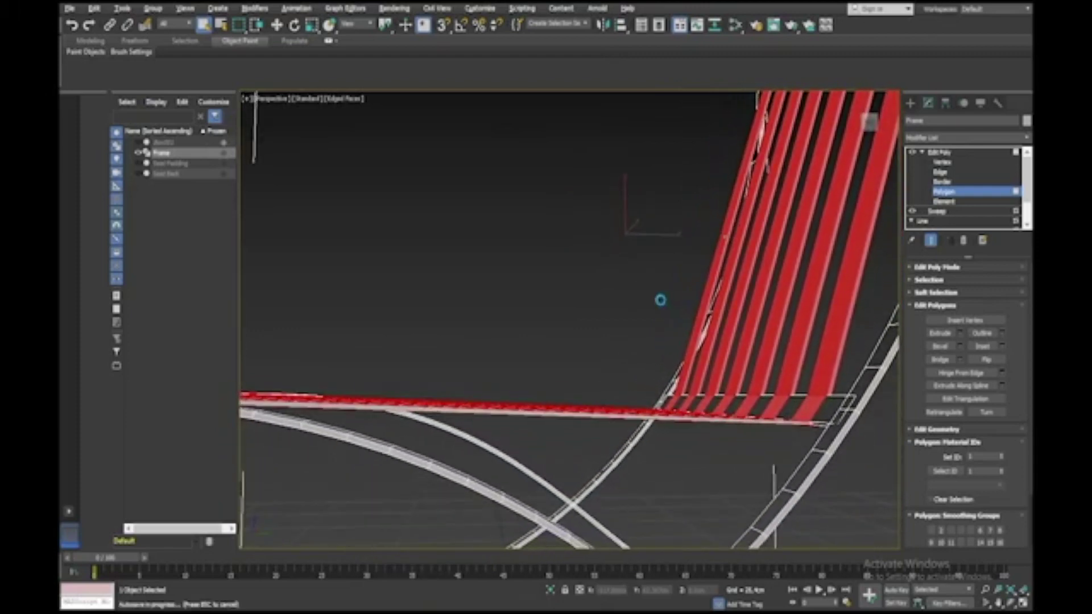
left_click_drag(547, 432, 547, 439)
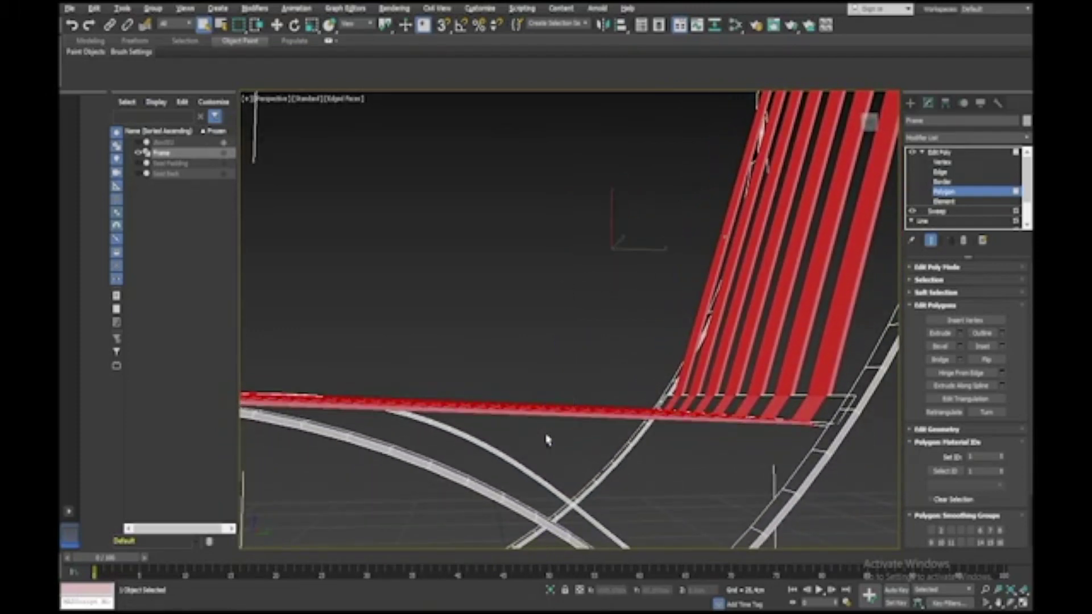
middle_click_drag(545, 439, 547, 440, "alt")
scroll(547, 441, "up", 5)
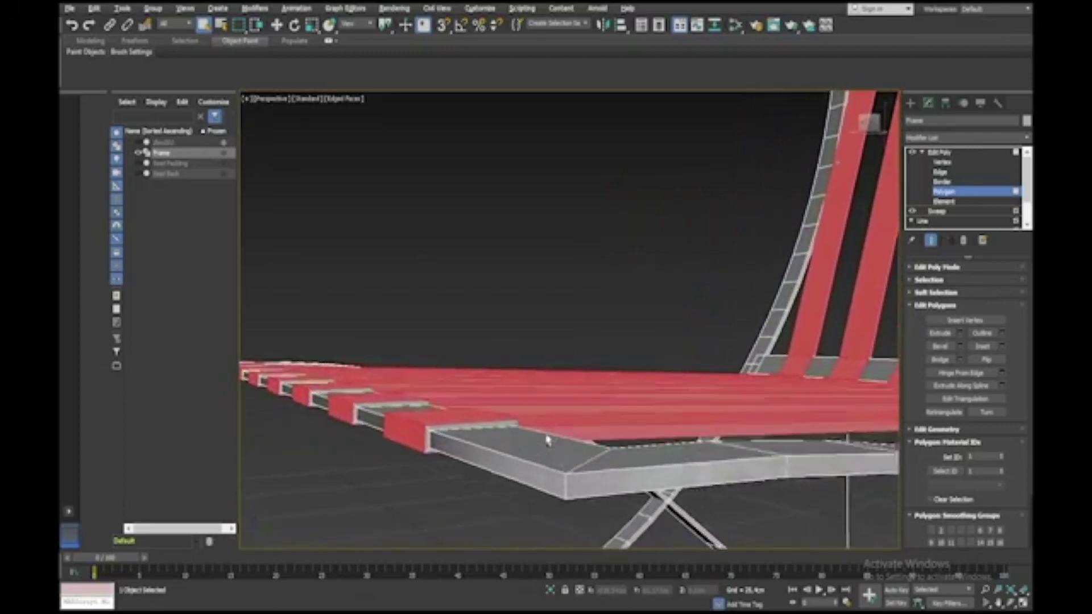
Add the side faces where the straps wrap around the seat's front rail, on one side of the straps
scroll(547, 441, "up", 5)
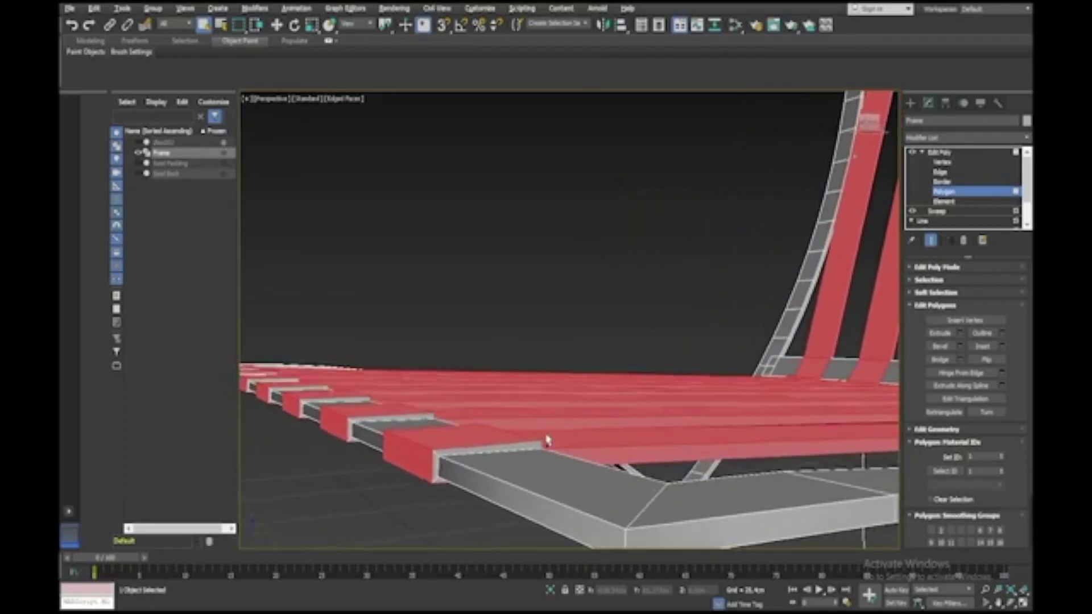
scroll(547, 441, "up", 1)
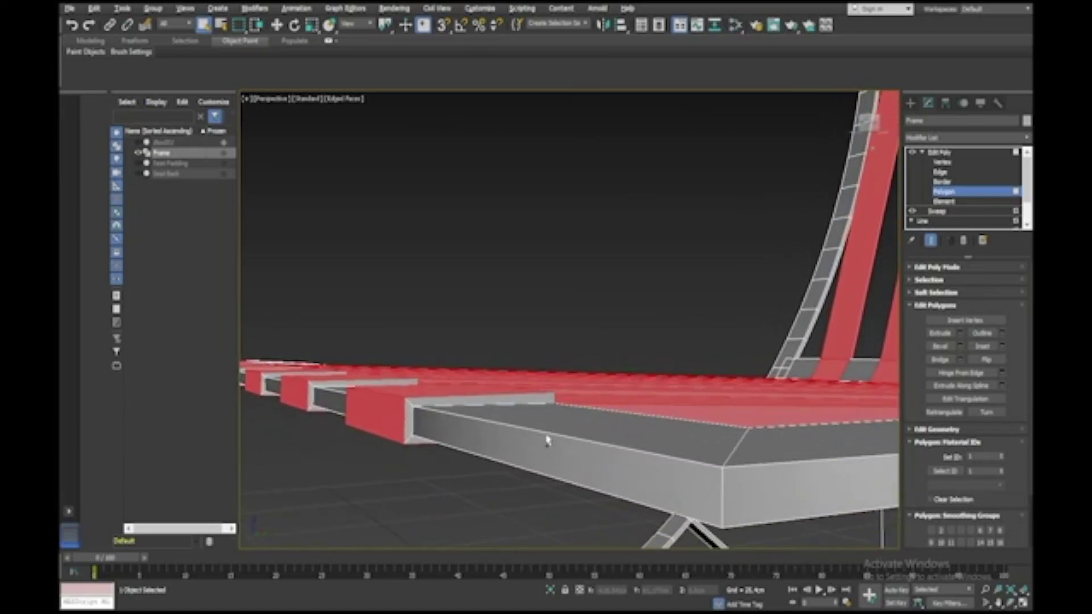
left_click(442, 401, "ctrl")
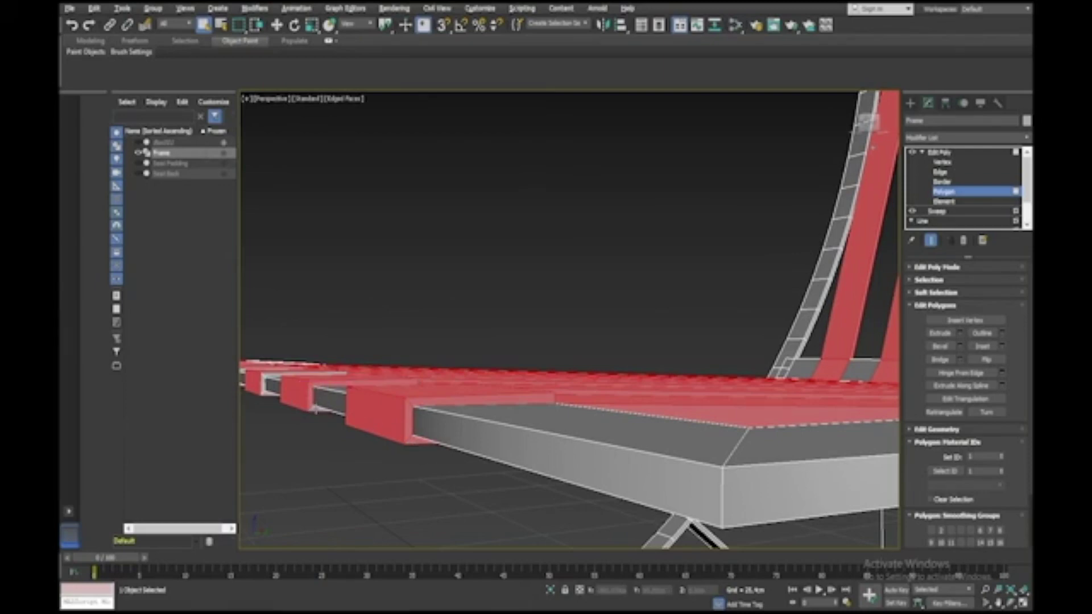
middle_click_drag(315, 410, 316, 409)
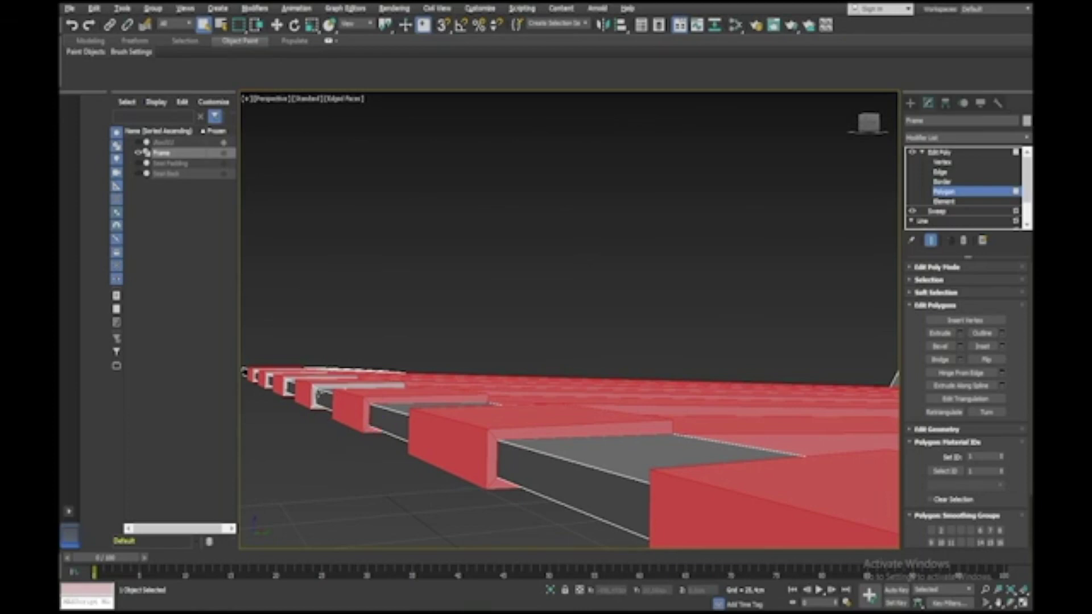
middle_click_drag(245, 373, 319, 393, "alt")
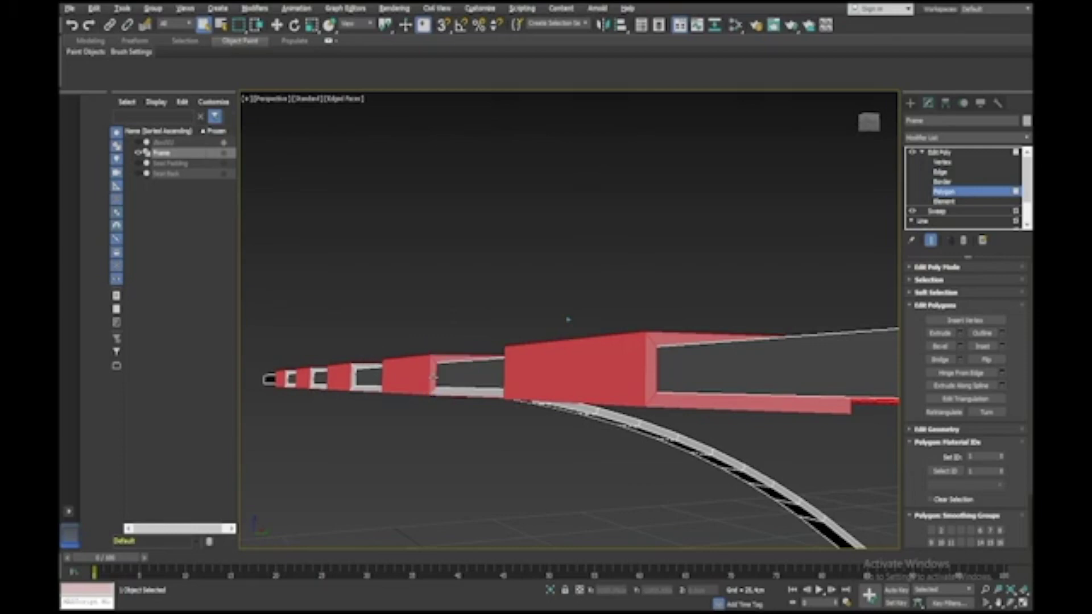
left_click(438, 392, "ctrl")
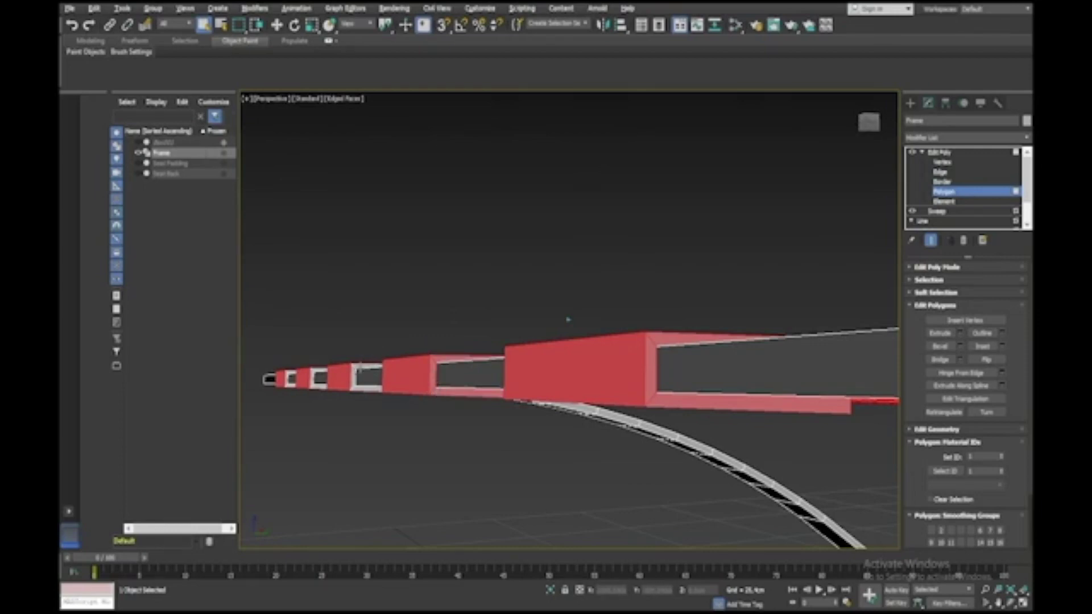
middle_click_drag(360, 367, 405, 405, "alt")
left_click(469, 405, "ctrl")
Add the opposite side faces of the first two strap wraps at the seat's front rail to the selection
middle_click_drag(469, 407, 664, 445, "alt")
left_click(523, 479, "ctrl")
left_click(519, 498, "ctrl")
left_click(469, 348, "ctrl")
left_click(489, 376, "ctrl")
left_click(470, 404, "ctrl")
left_click(654, 338, "ctrl")
left_click(663, 357, "ctrl")
left_click(649, 373, "ctrl")
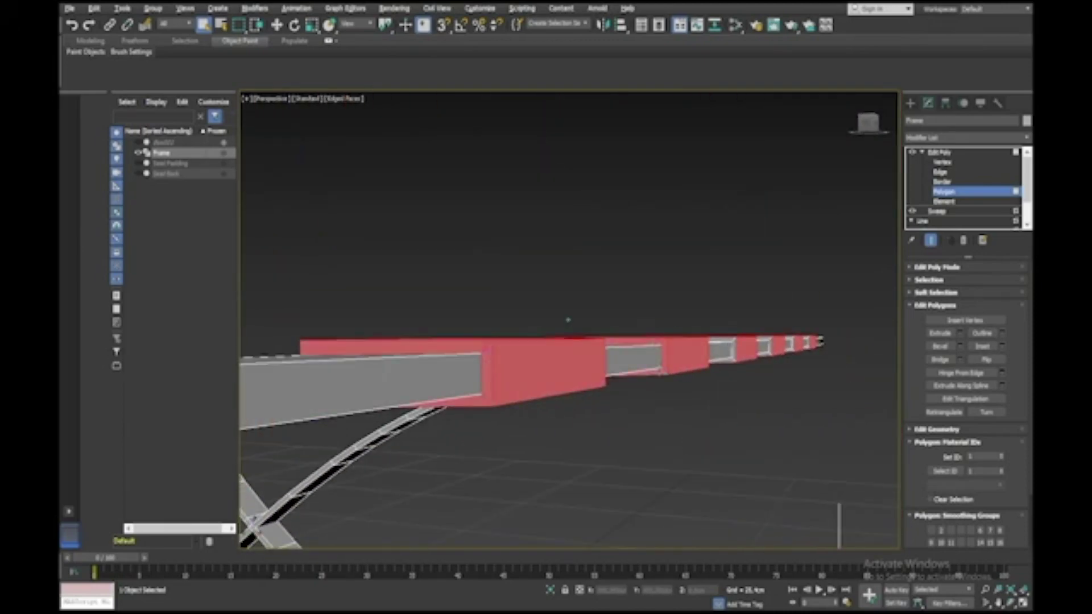
Add the opposite side faces of the remaining strap wraps along the seat's front rail to the selection
middle_click_drag(647, 364, 659, 370, "alt")
left_click(598, 332, "ctrl")
left_click(615, 370, "ctrl")
left_click(606, 405, "ctrl")
left_click(740, 321, "ctrl")
left_click(756, 341, "ctrl")
middle_click_drag(819, 348, 724, 348)
left_click(628, 333, "ctrl")
left_click(635, 374, "ctrl")
left_click(708, 325, "ctrl")
left_click(725, 349, "ctrl")
Add the straps' thin side faces at the cross rail between seat and backrest to the polygon selection
left_click(518, 302, "ctrl")
left_click(588, 296, "ctrl")
left_click(623, 296, "ctrl")
middle_click_drag(615, 307, 614, 309, "alt")
left_click(516, 247, "ctrl")
middle_click_drag(563, 237, 569, 317, "alt")
left_click(470, 254, "ctrl")
left_click(571, 316, "ctrl")
left_click(467, 275)
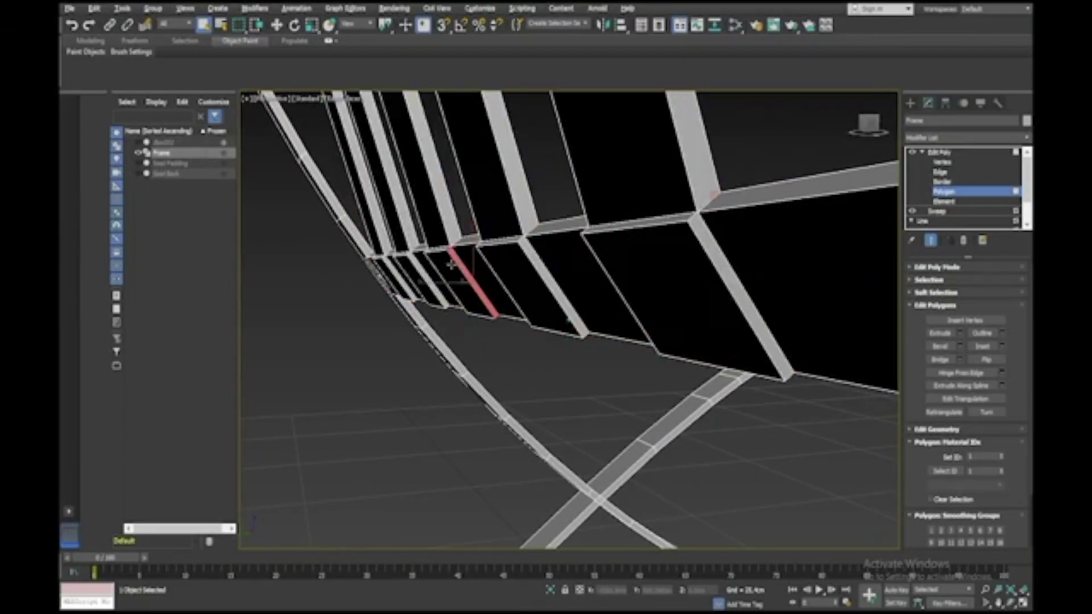
key("ctrl+z")
left_click(467, 275, "ctrl")
Complete the selection with the side faces where the straps wrap around the backrest's top rail
middle_click_drag(397, 277, 398, 263, "alt")
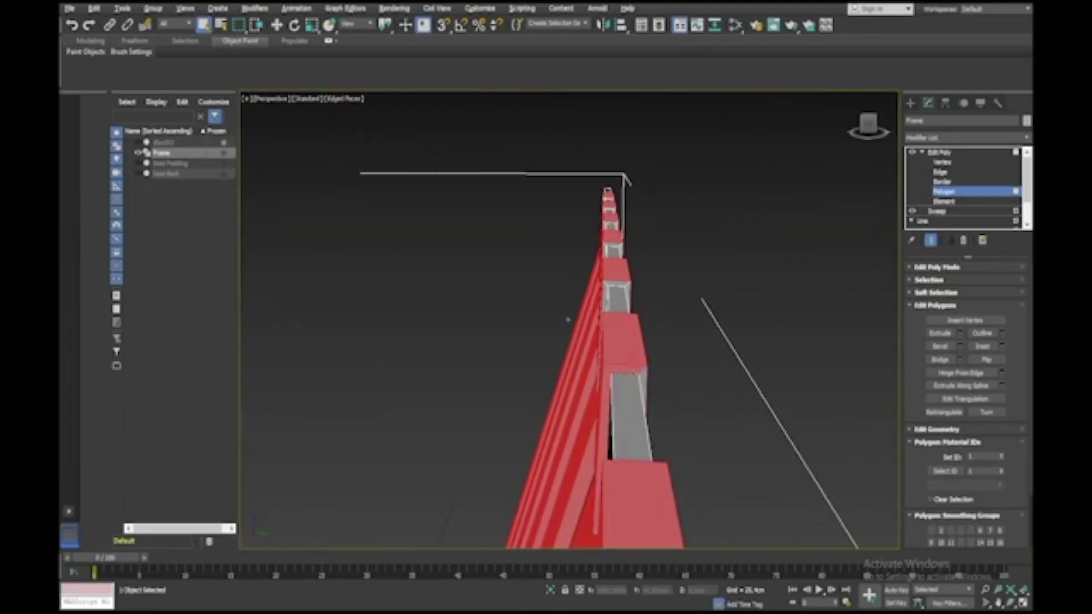
middle_click_drag(625, 284, 628, 289, "alt")
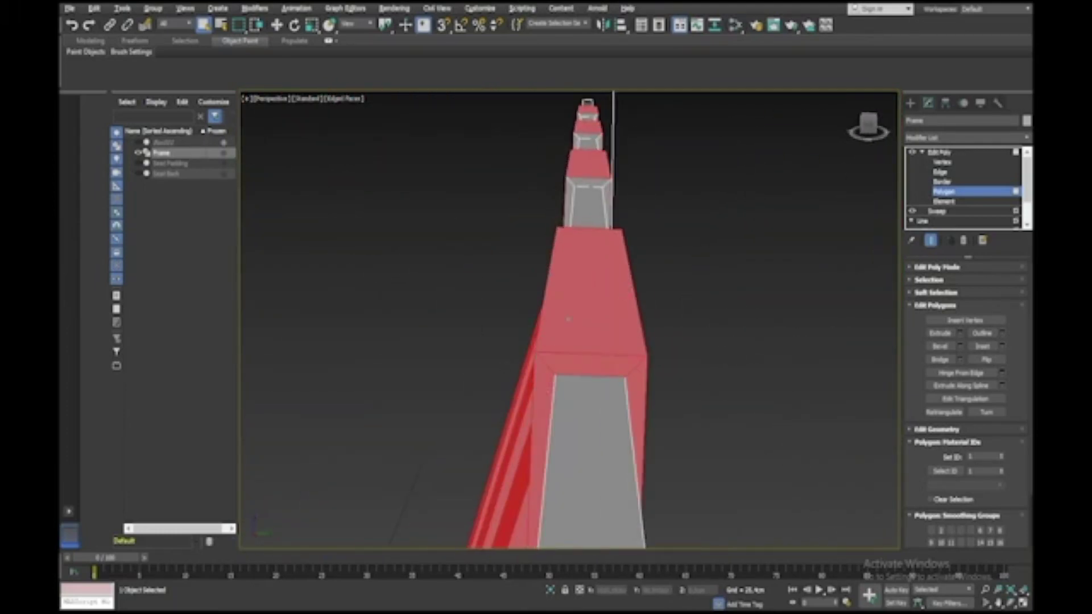
middle_click_drag(608, 197, 593, 185, "alt")
middle_click_drag(592, 384, 533, 399, "alt")
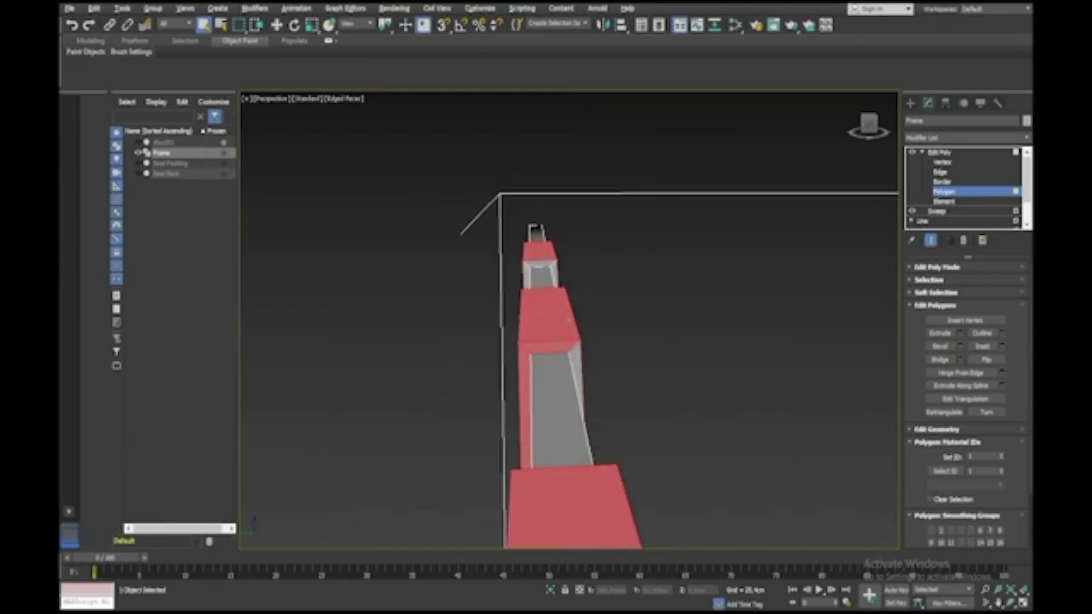
middle_click_drag(554, 268, 554, 269, "alt")
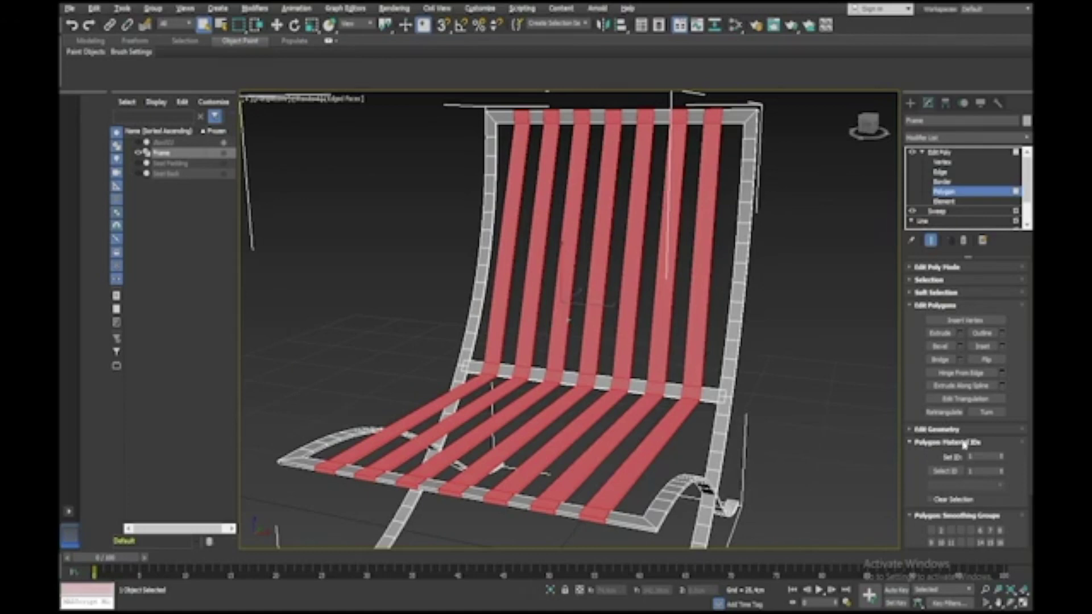
Assign material ID 2 to the selected strap polygons and hide them
left_click(1002, 458)
left_click(908, 431)
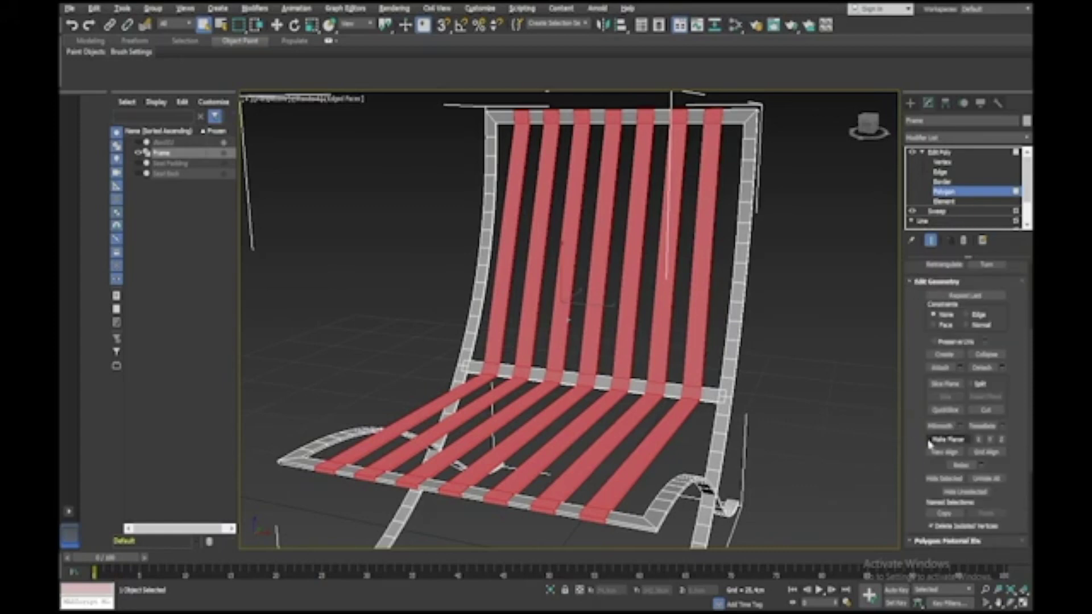
left_click(941, 480)
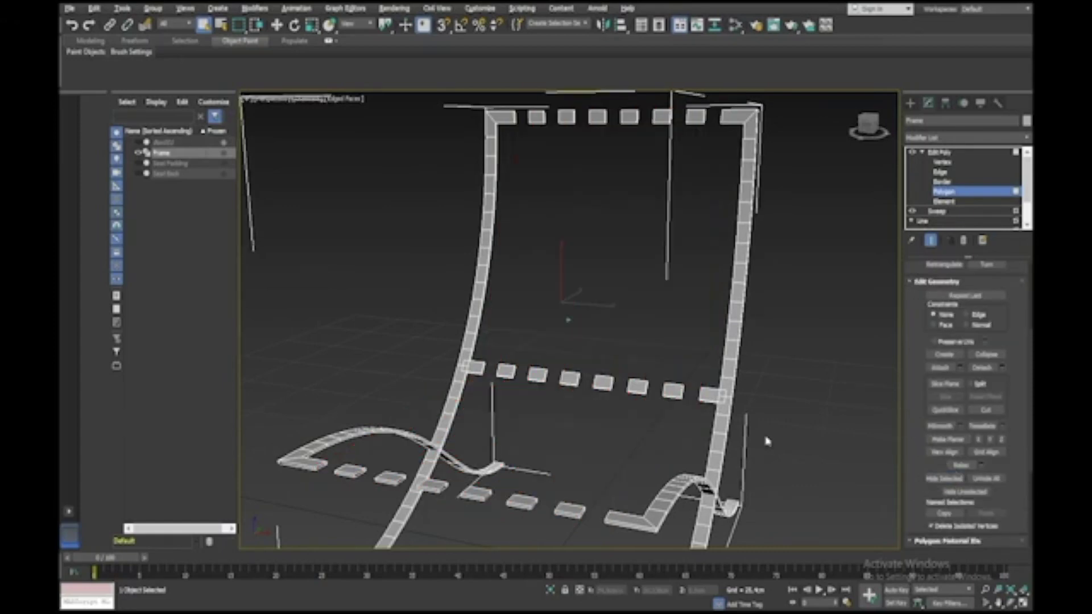
Select all remaining frame polygons, assign them material ID 1, and unhide the straps
middle_click_drag(725, 304, 752, 114, "alt")
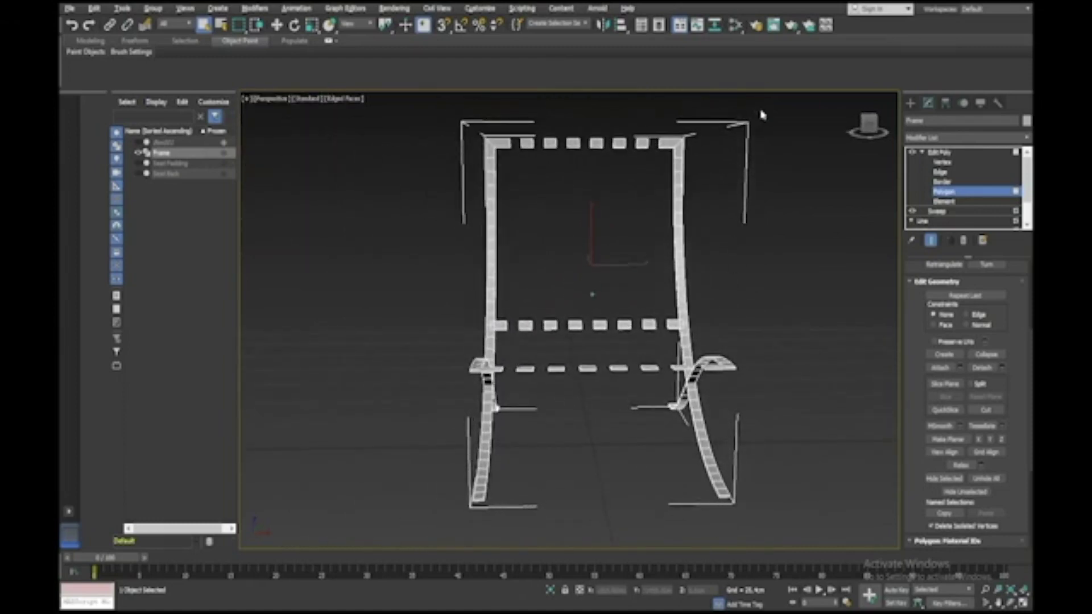
left_click_drag(762, 114, 438, 537)
middle_click_drag(436, 511, 622, 530, "alt")
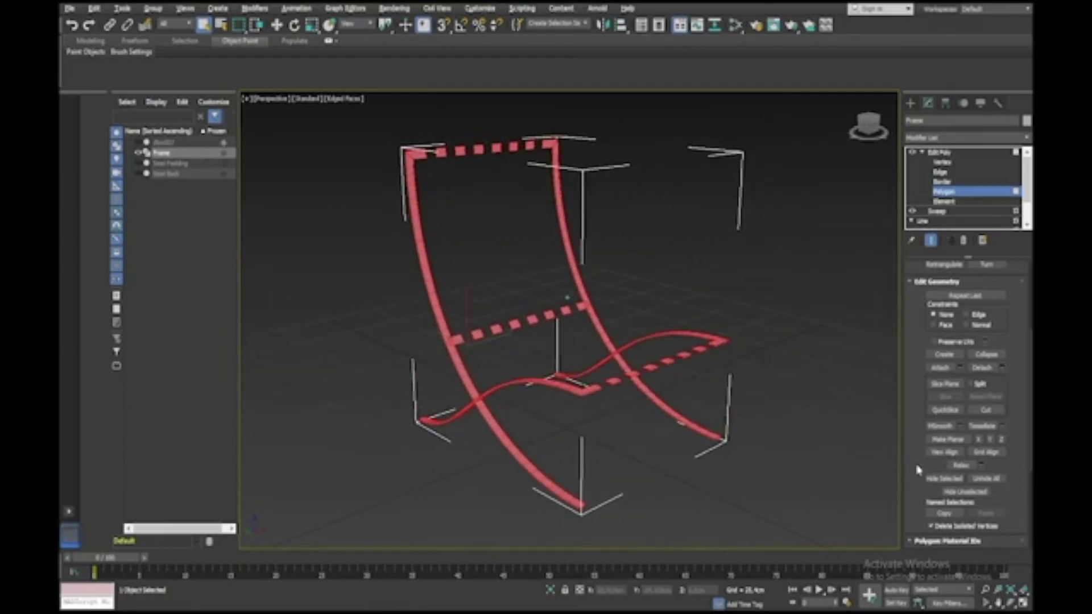
scroll(917, 469, "down", 3)
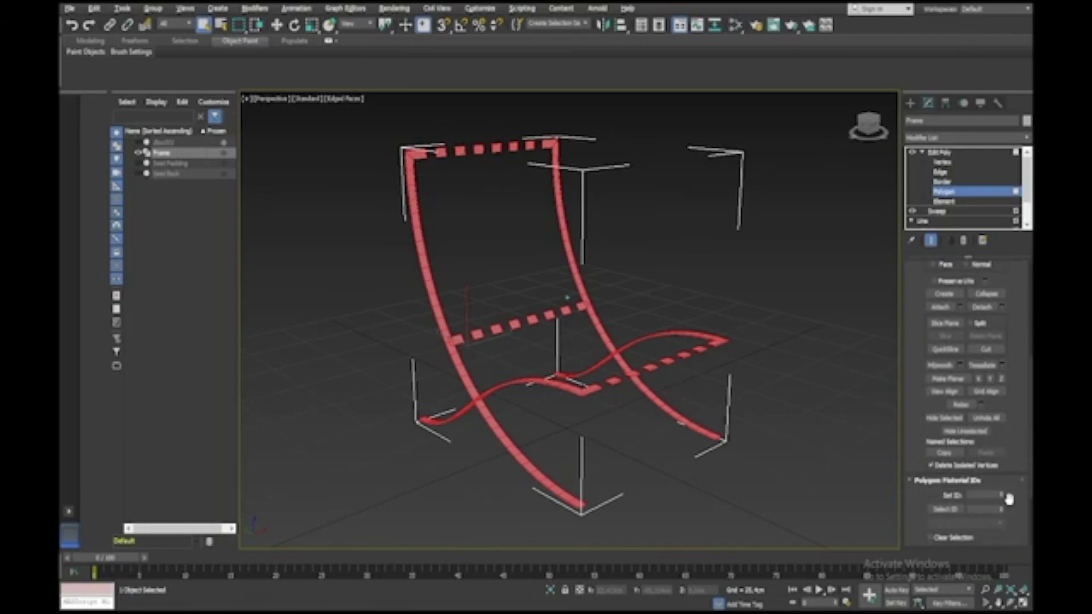
left_click(1001, 498)
left_click(986, 418)
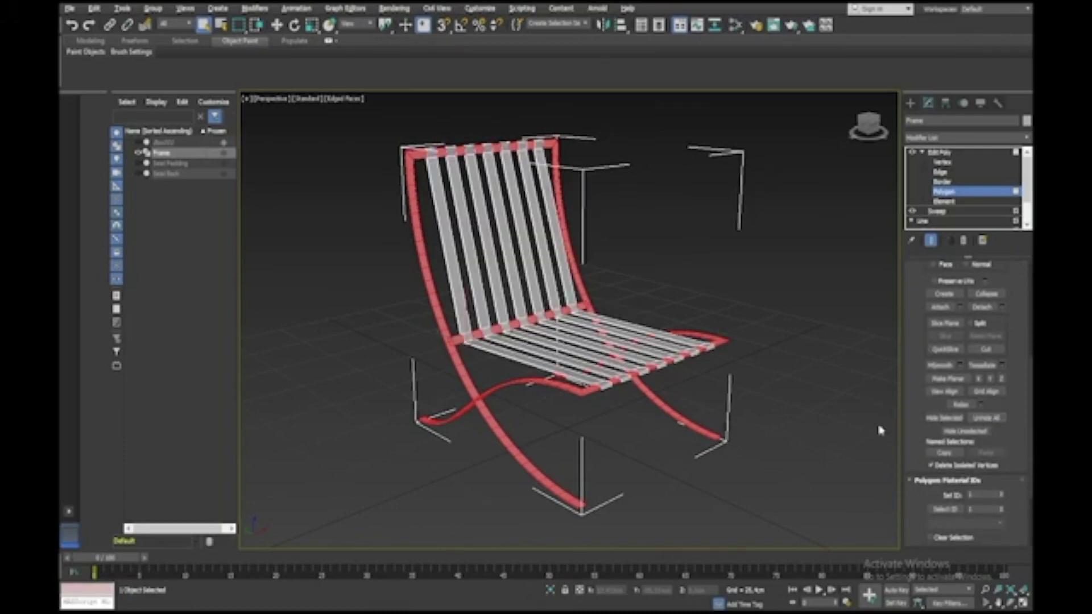
Check the material IDs by selecting the polygons of ID 1 and ID 2 in turn, with Clear Selection enabled
left_click(833, 428)
key("shift+z")
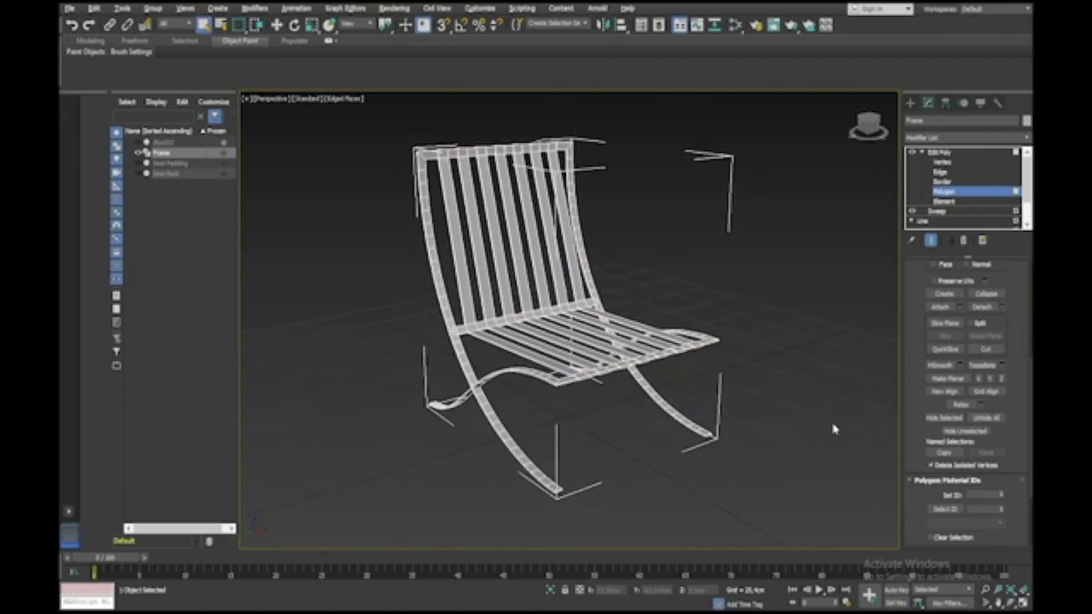
left_click(1001, 507)
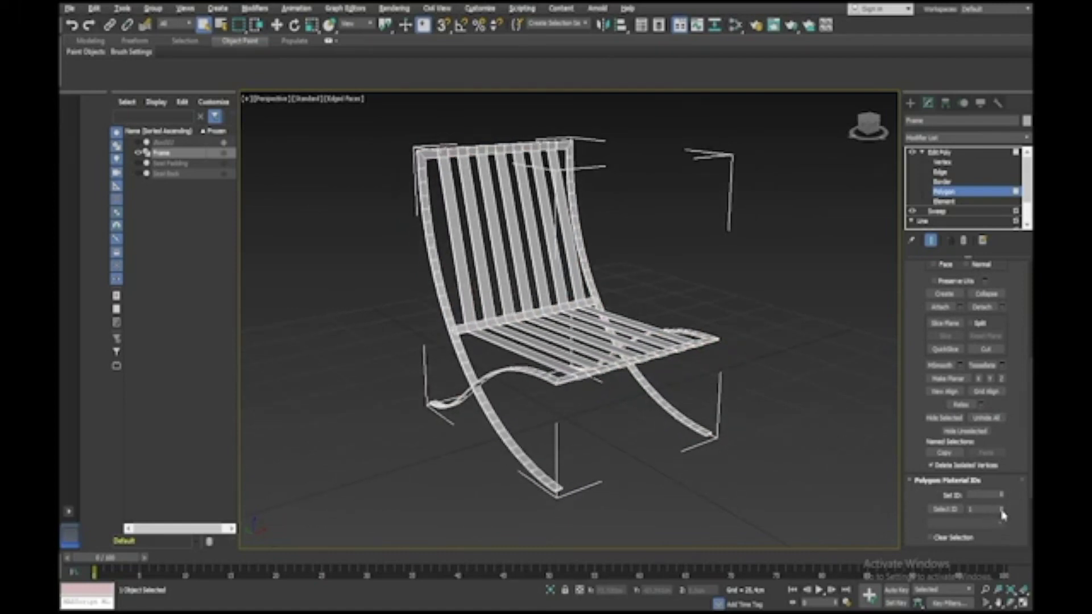
left_click(933, 537)
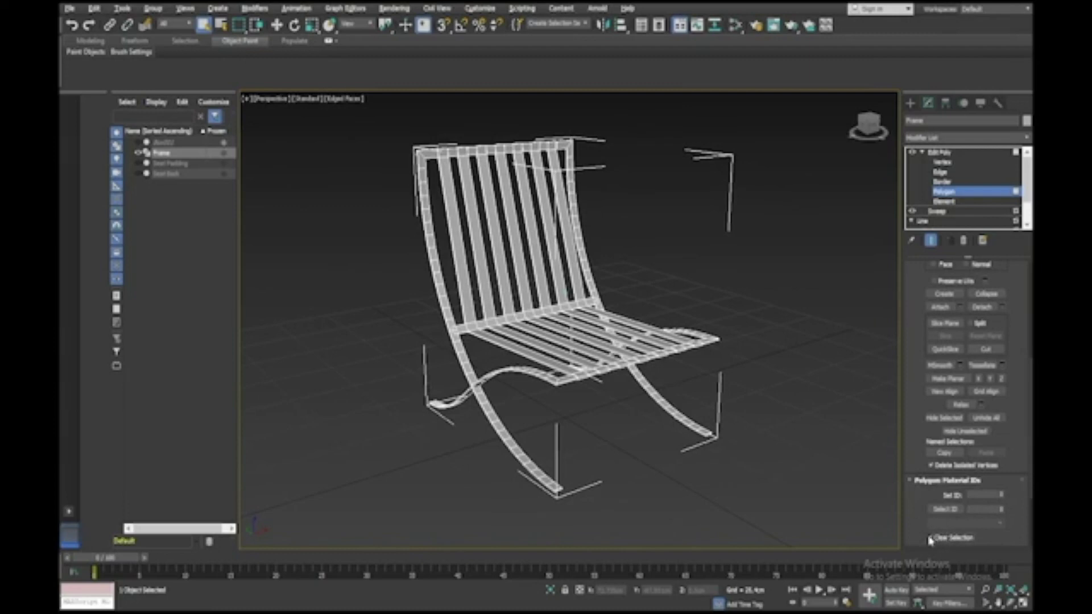
left_click(953, 511)
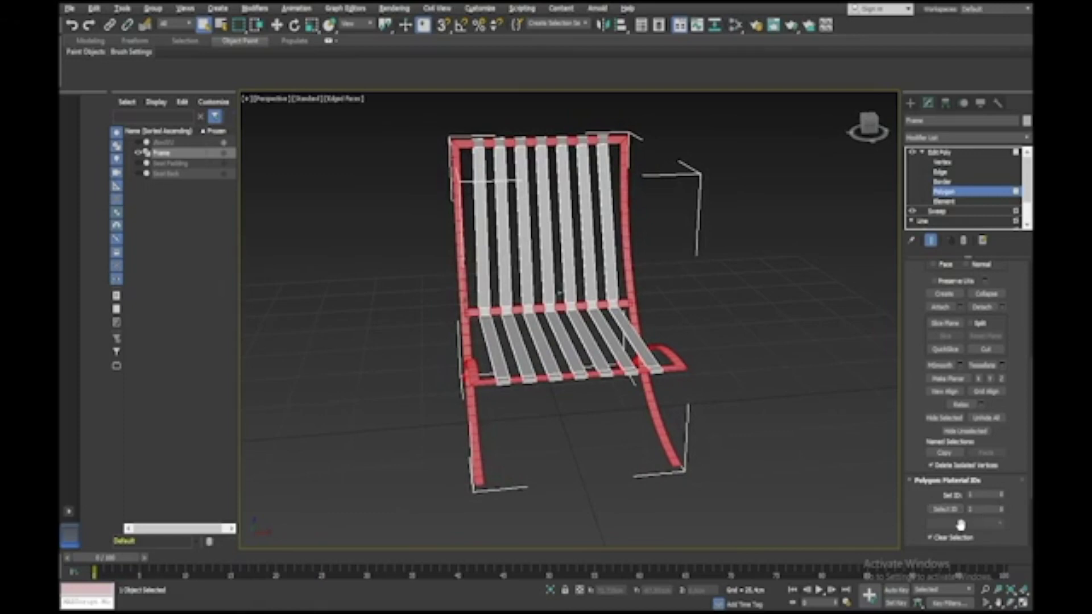
left_click(945, 510)
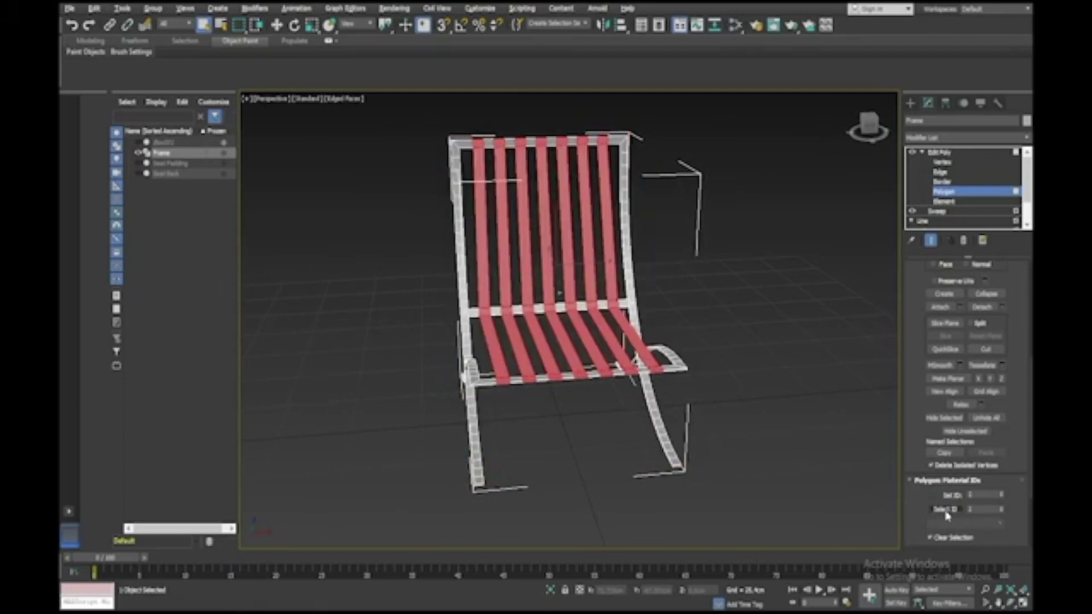
left_click(945, 509)
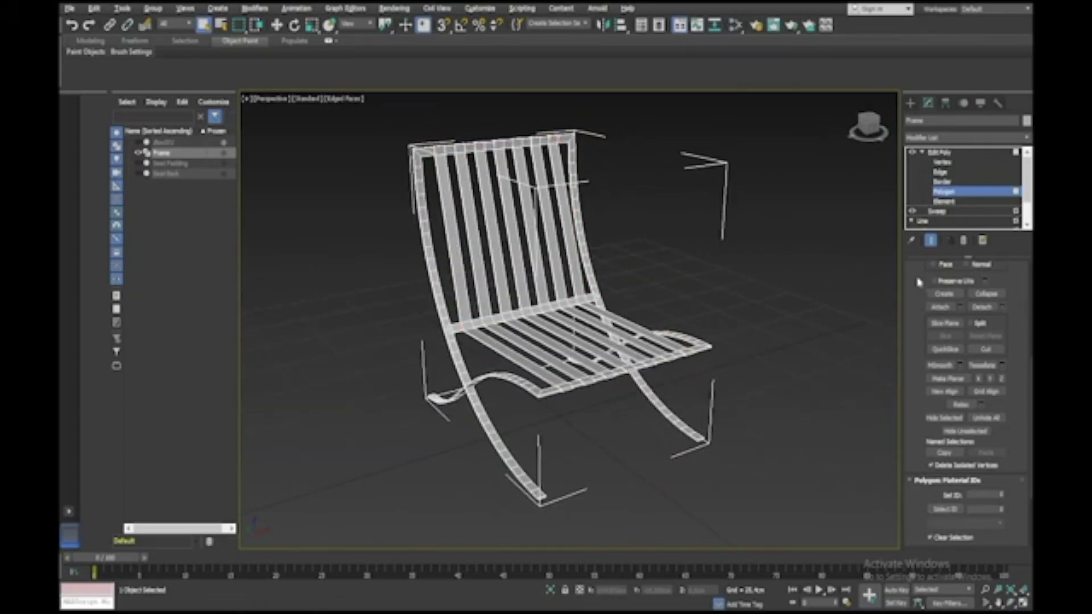
Unhide all objects and delete the transparent reference box around the chair
left_click(922, 152)
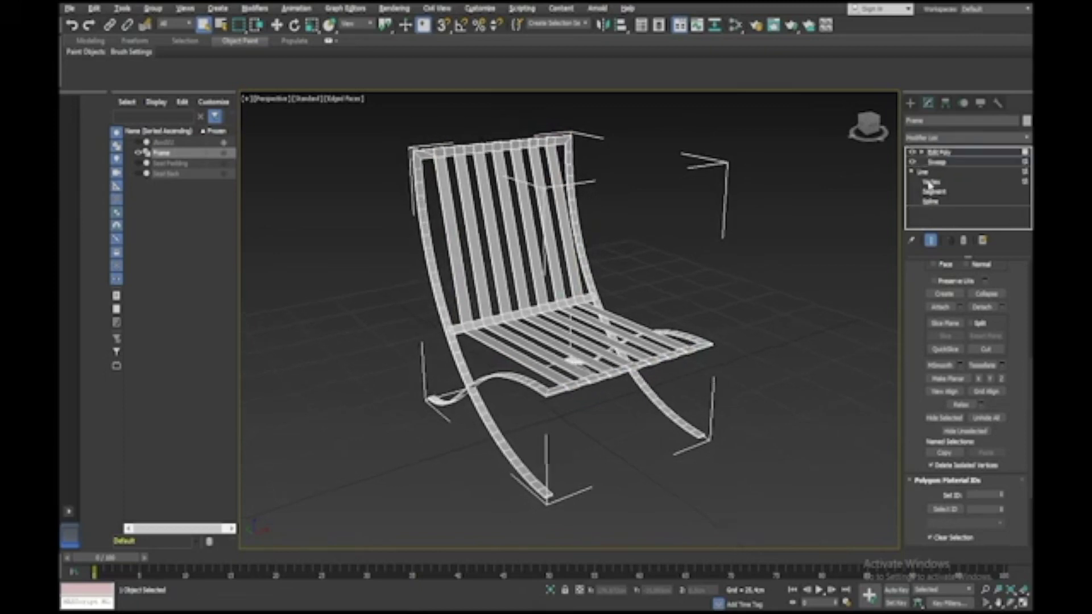
right_click(779, 267)
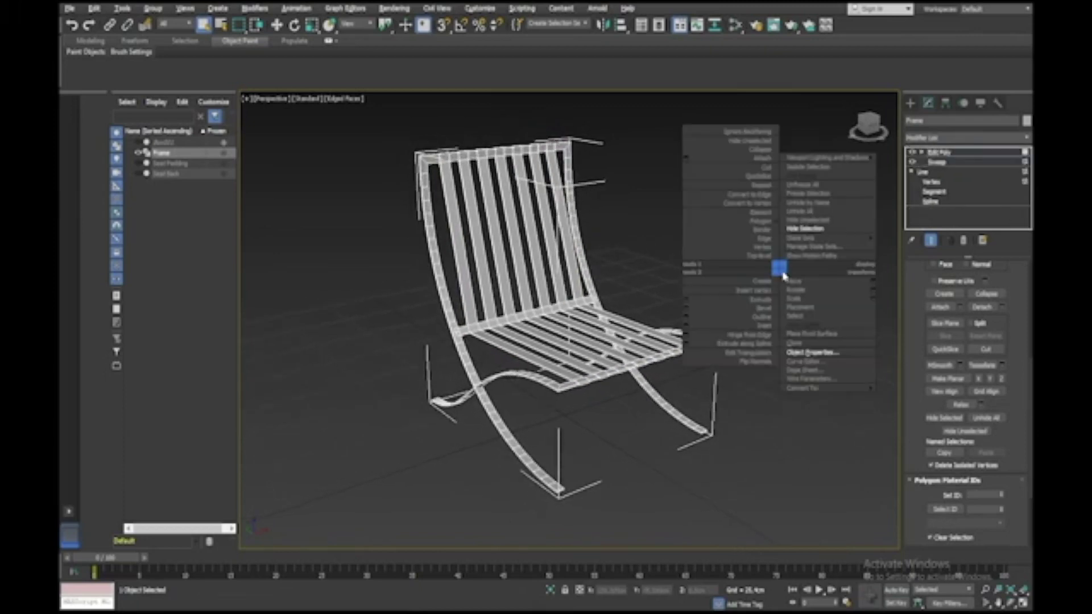
left_click(800, 211)
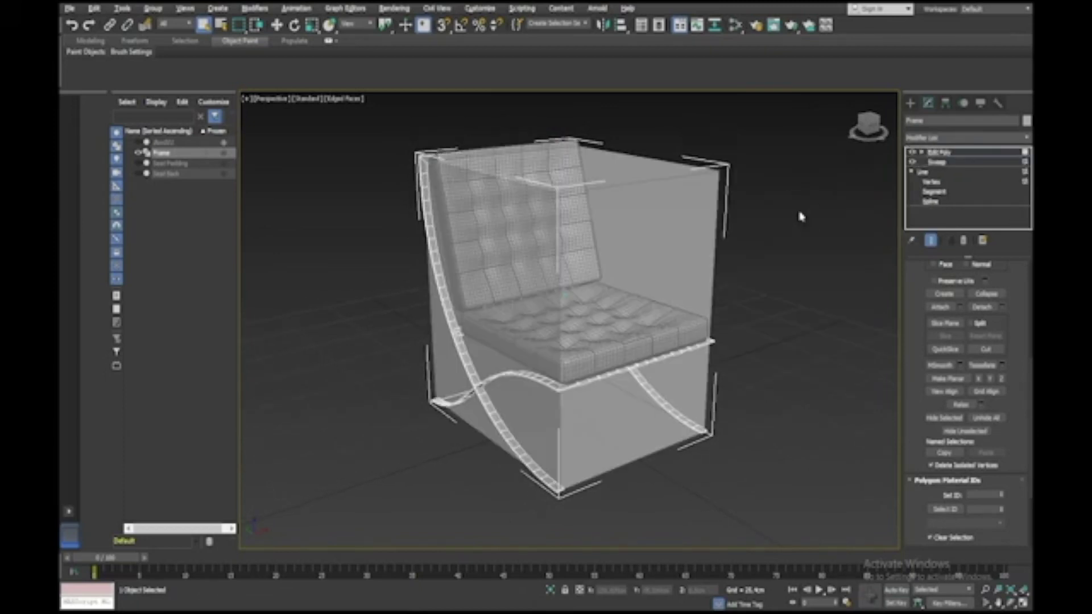
left_click(174, 143)
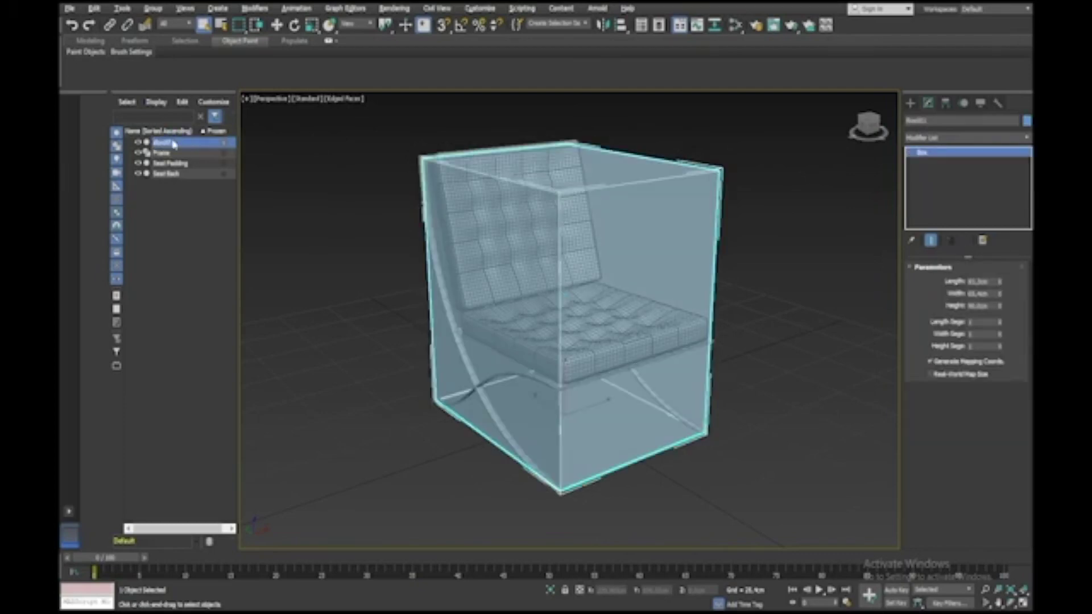
key("Delete")
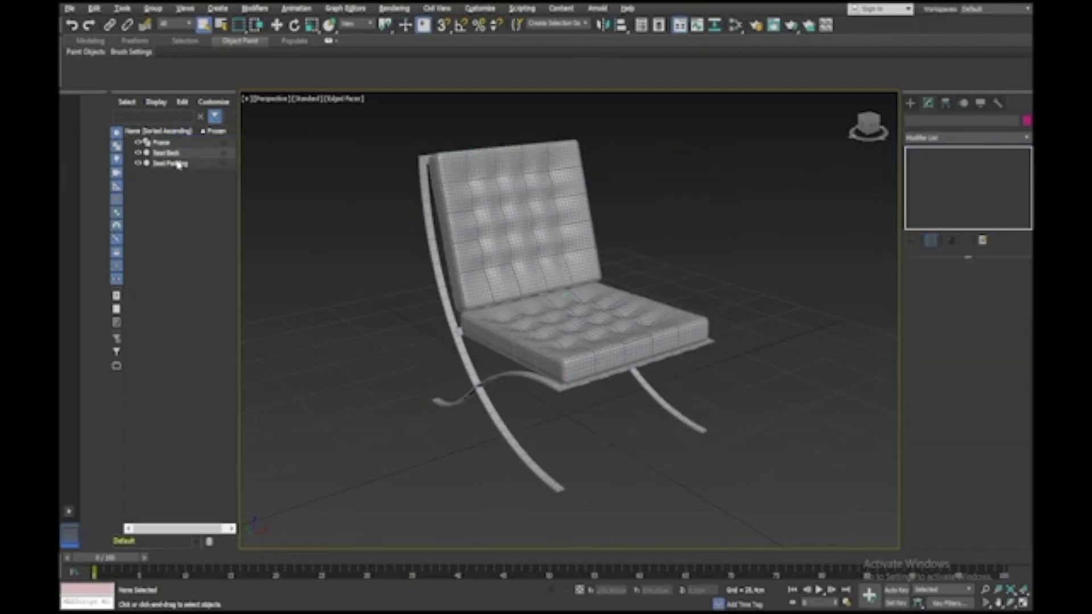
Group the Frame, Seat Back and Seat Padding objects under the name Barcelona Chair
left_click(165, 143)
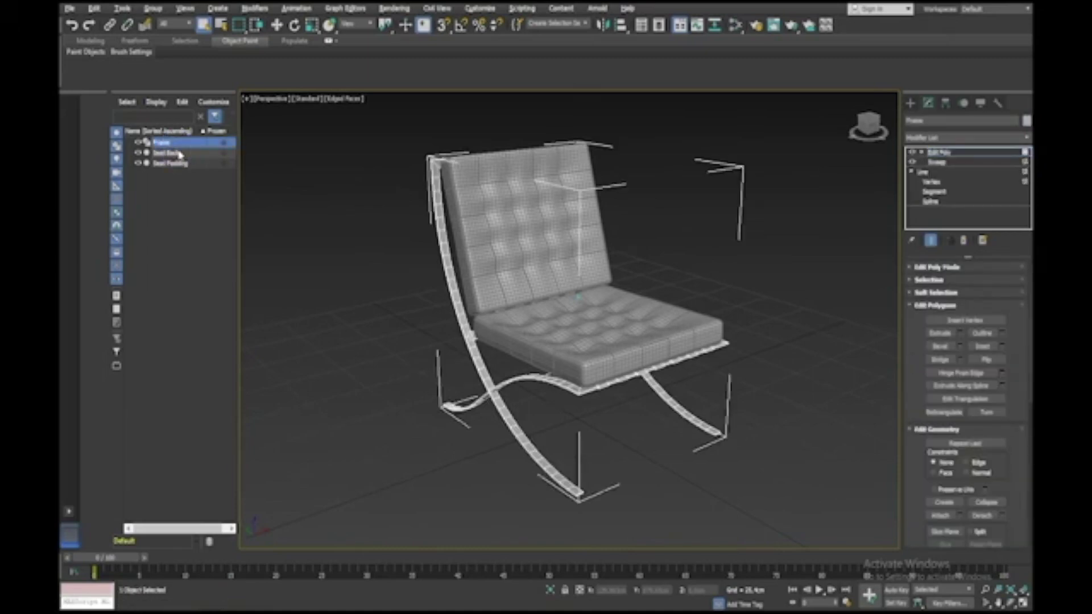
left_click(180, 154, "ctrl")
left_click(181, 164, "ctrl")
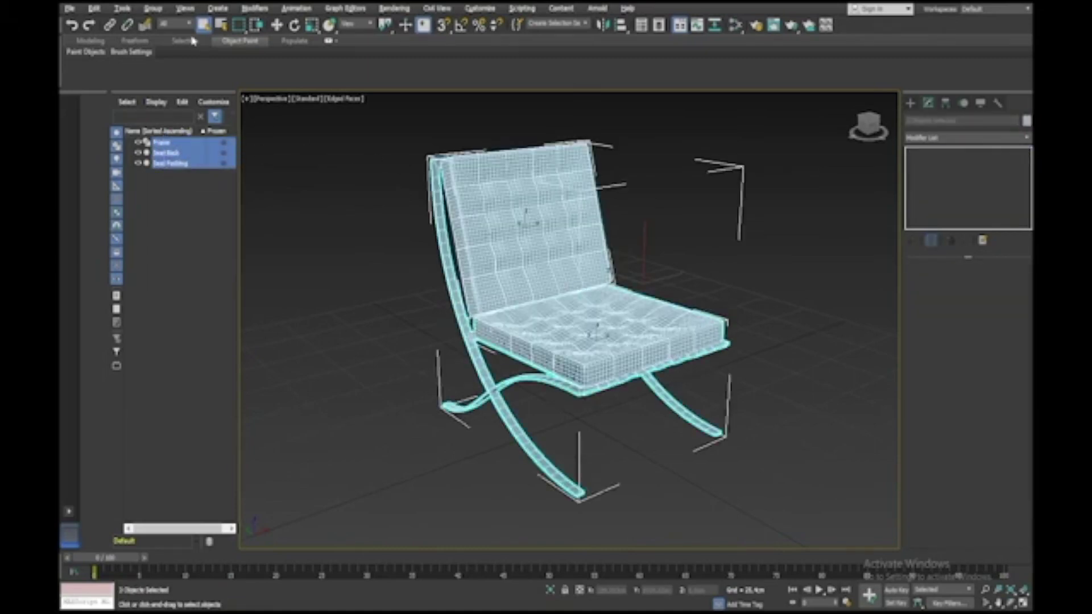
left_click(160, 12)
left_click(166, 29)
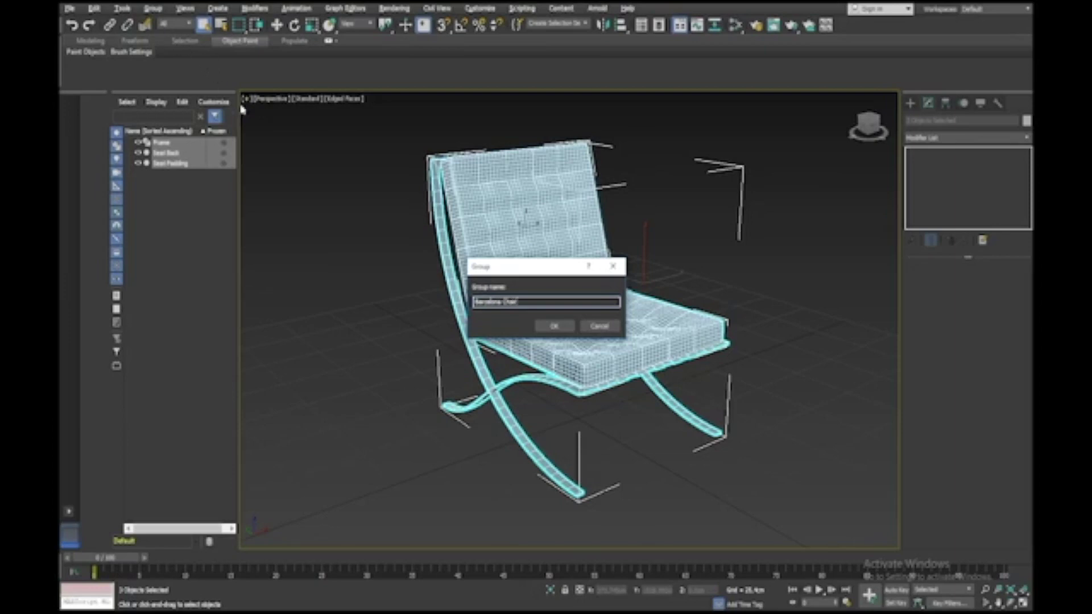
left_click(553, 325)
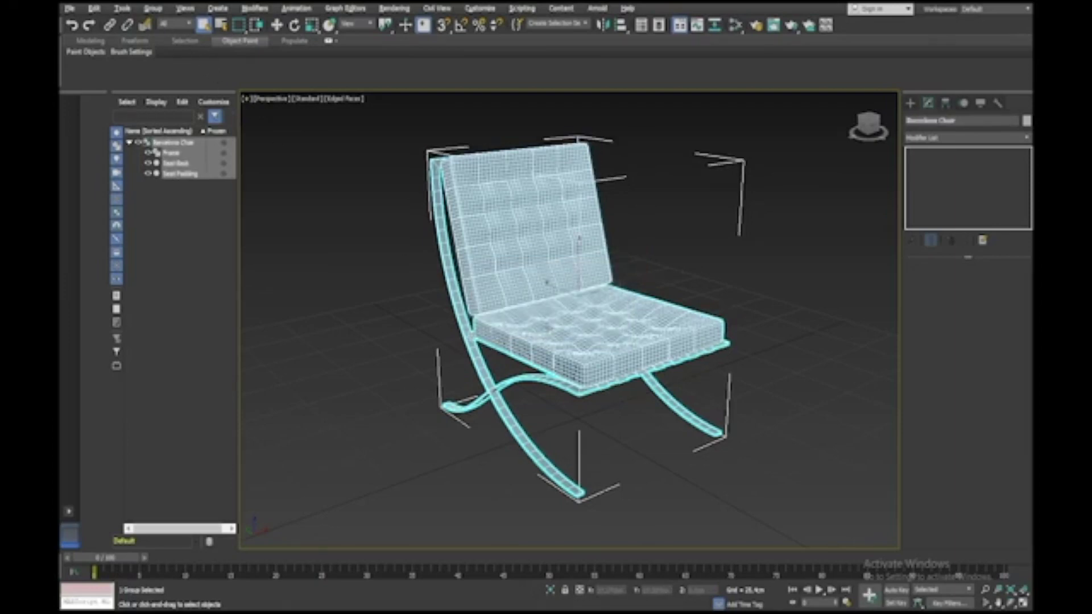
mouse_move(547, 327)
middle_mouse_down("alt")
mouse_move(555, 316)
mouse_move(550, 327)
mouse_move(563, 323)
middle_mouse_up("alt")
scroll(553, 319, "up", 2)
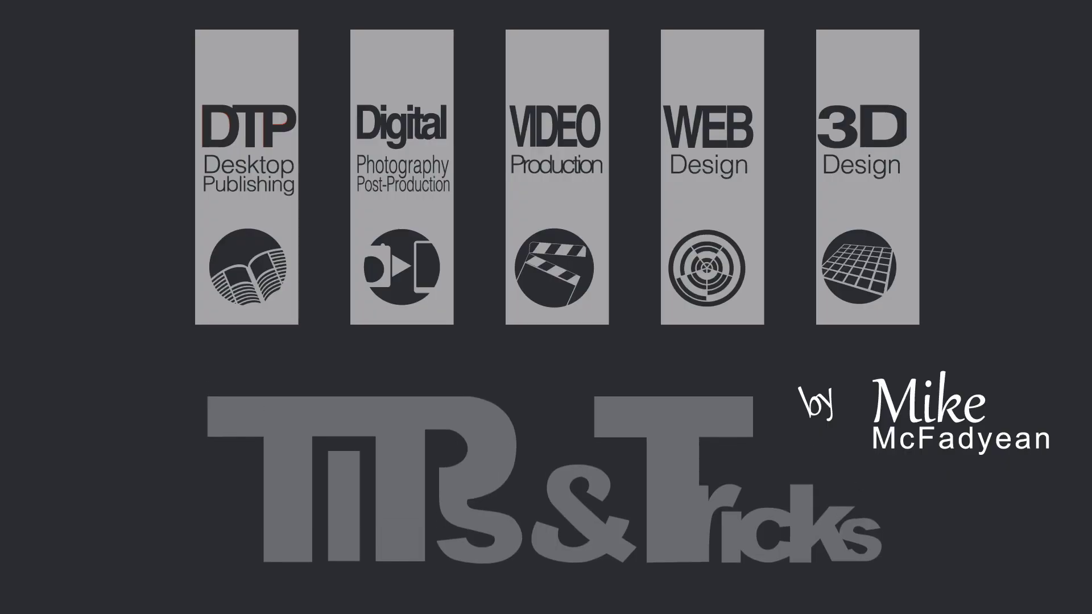